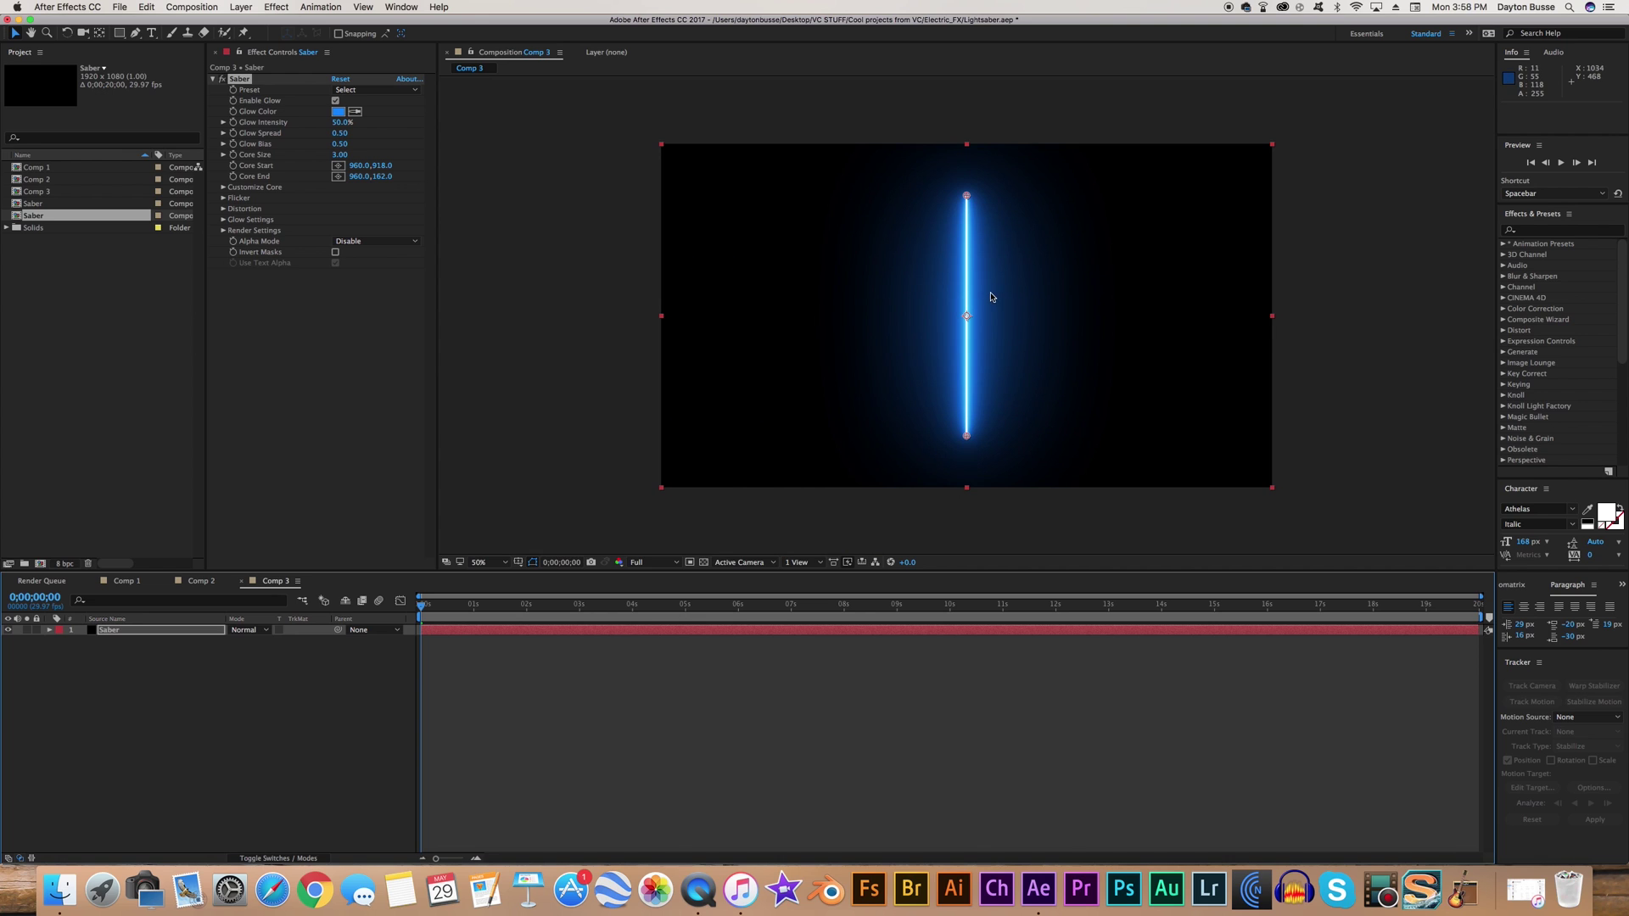
- Drag the Saber's Core End to the upper left and Core Start to the lower right
drag(967, 195, 793, 205)
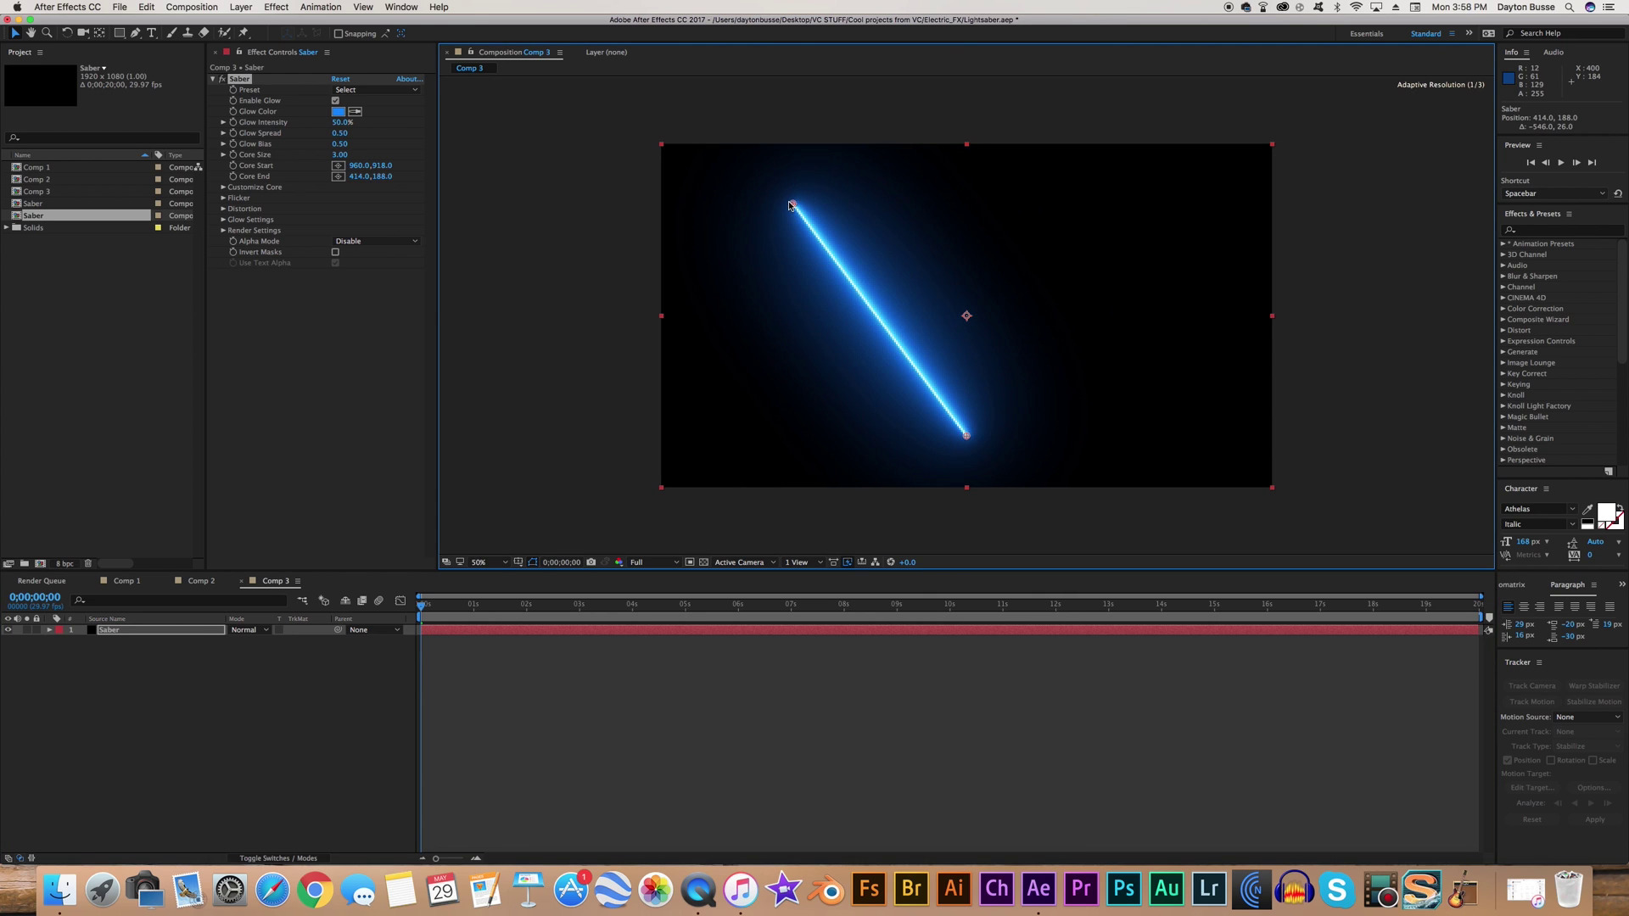
drag(967, 436, 1207, 450)
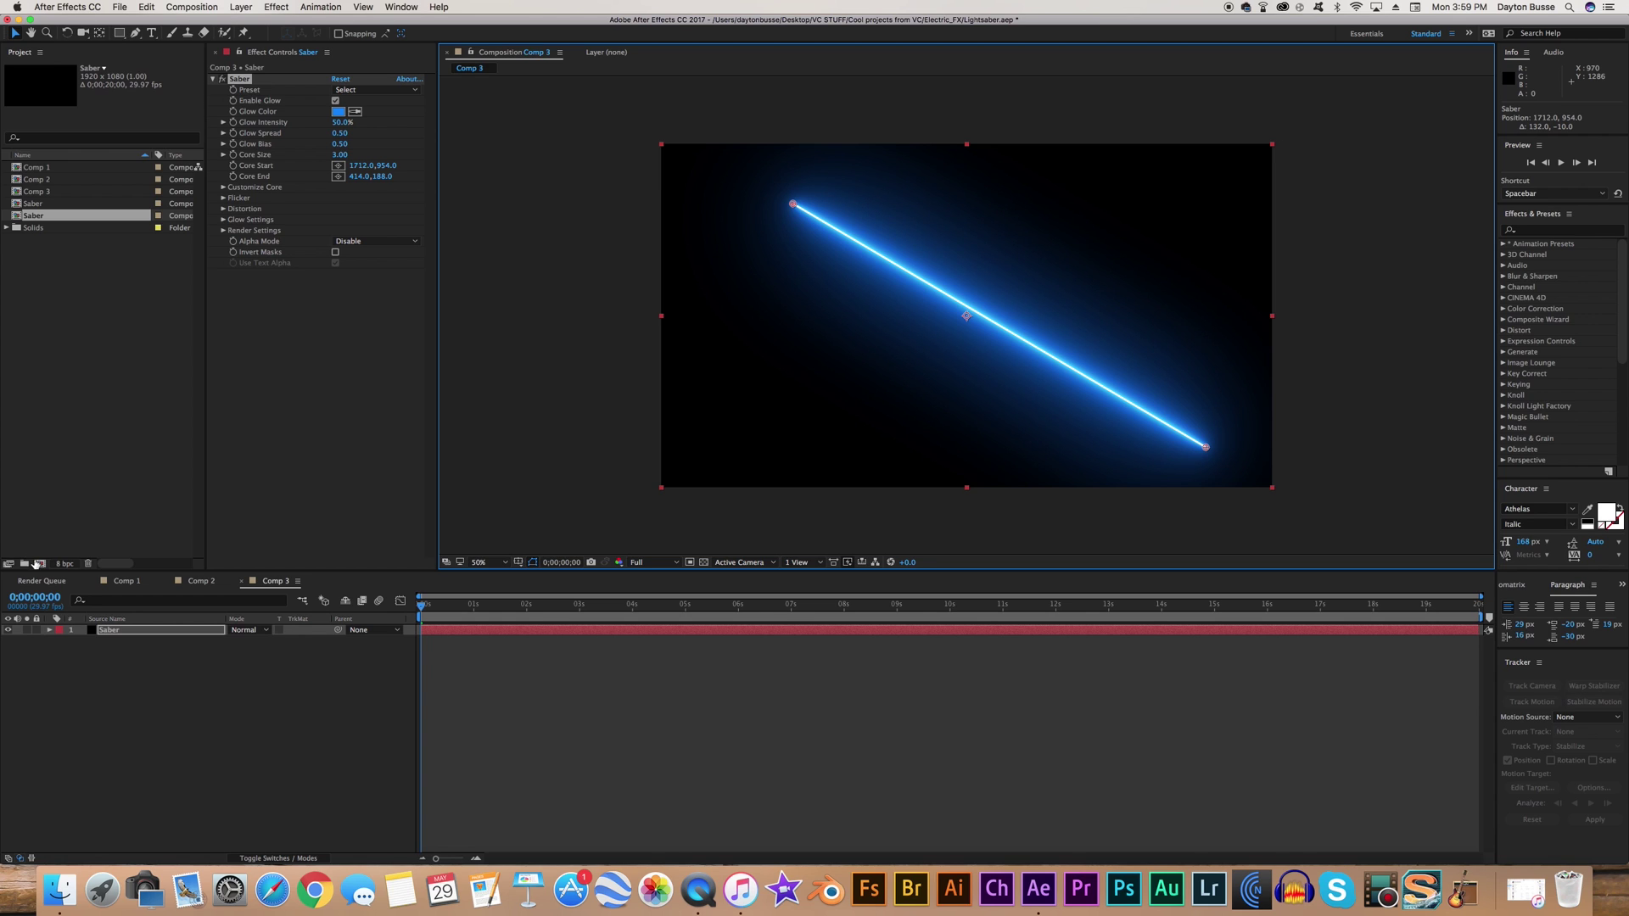
- Create a new composition named Saber
click(39, 563)
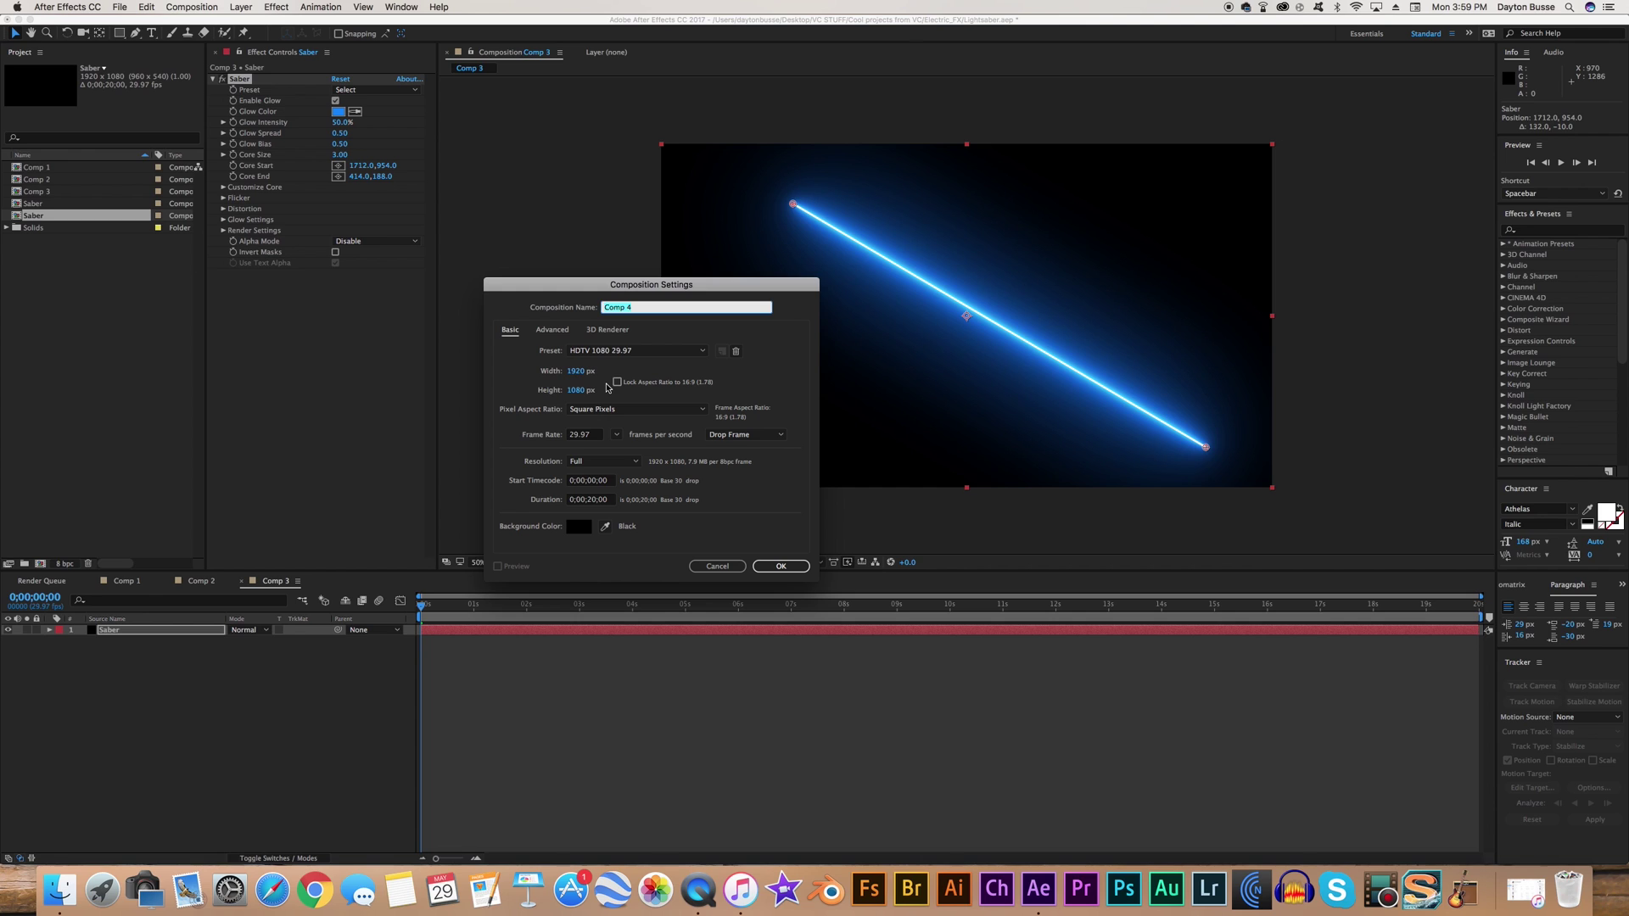
text(Saber)
key(Return)
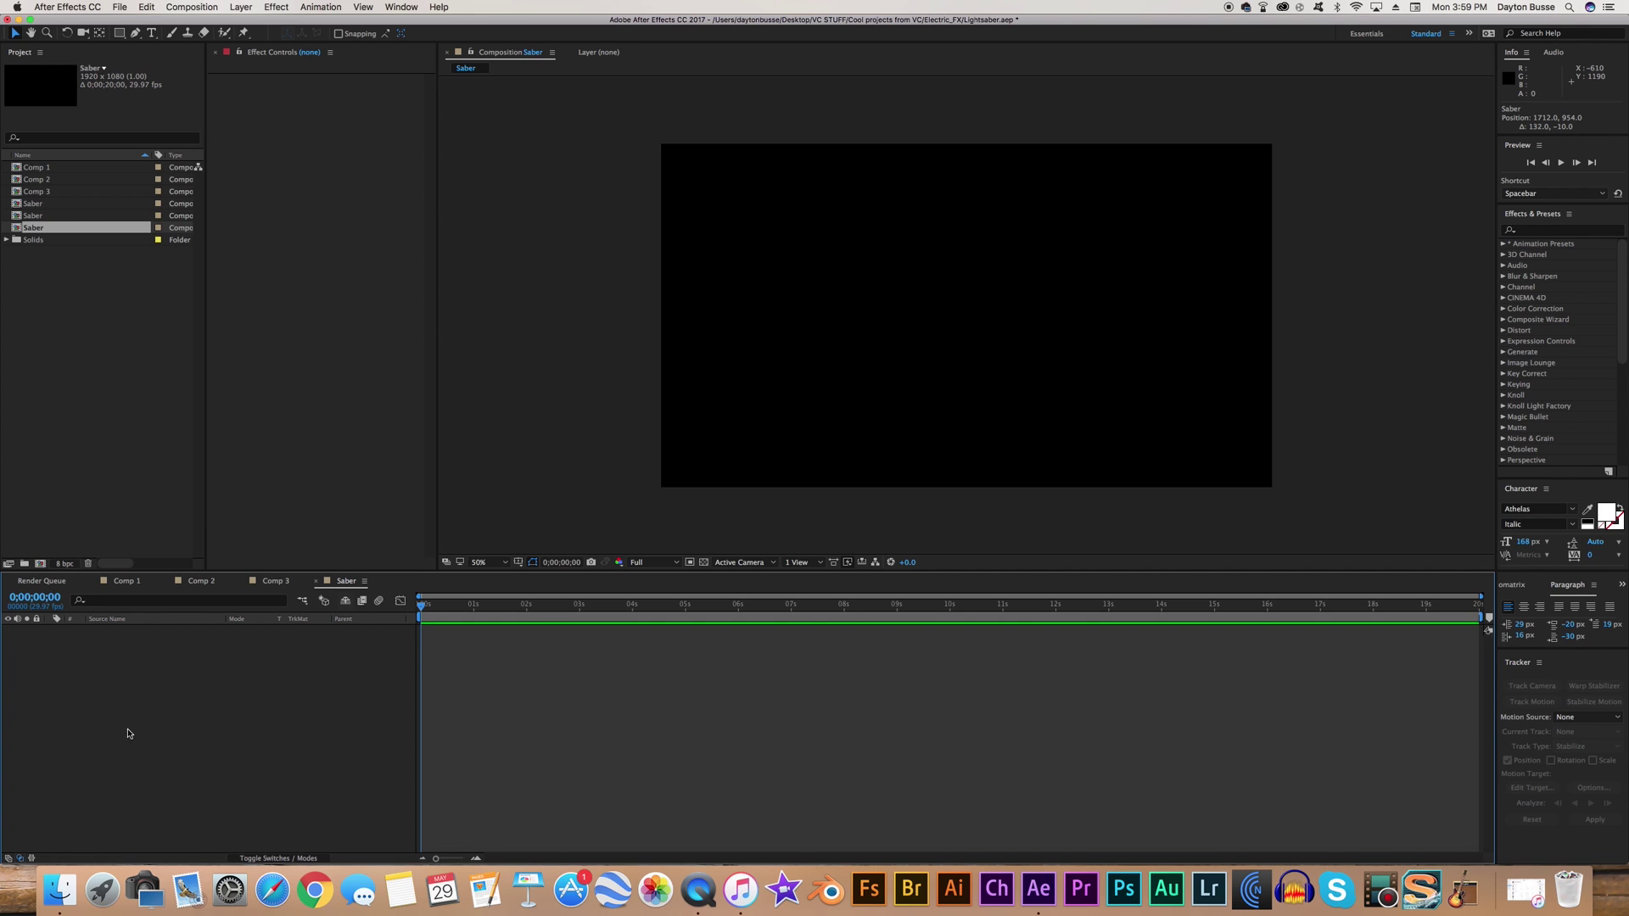
- Add a solid layer named e3d and apply Video Copilot's Element effect to it
key(super+y)
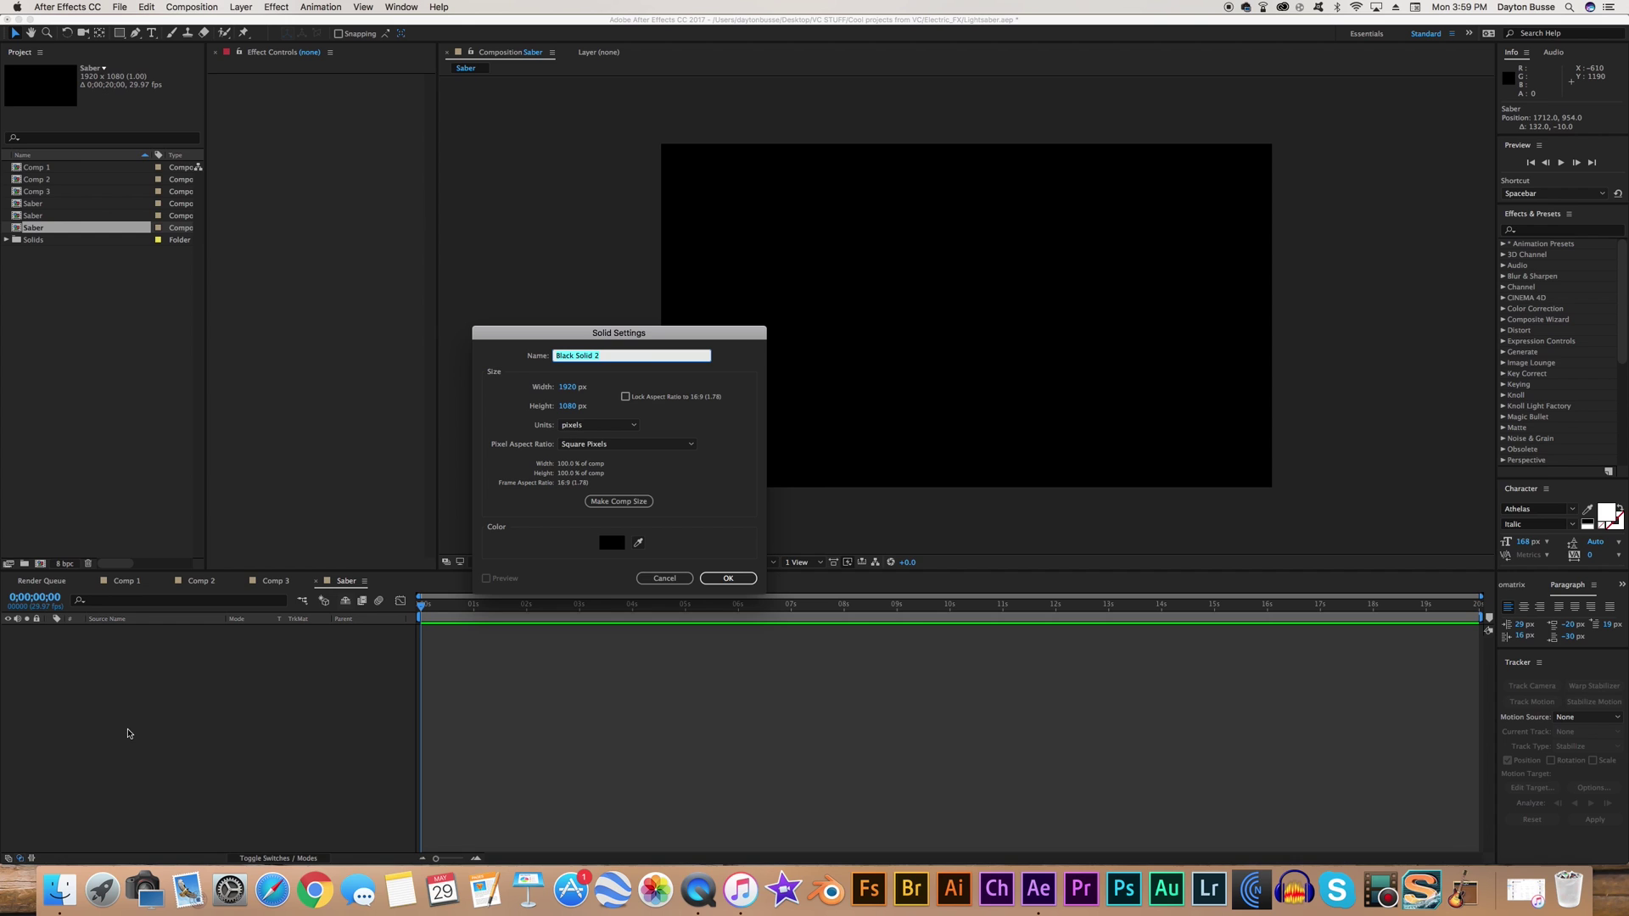
text(e3d)
key(Return)
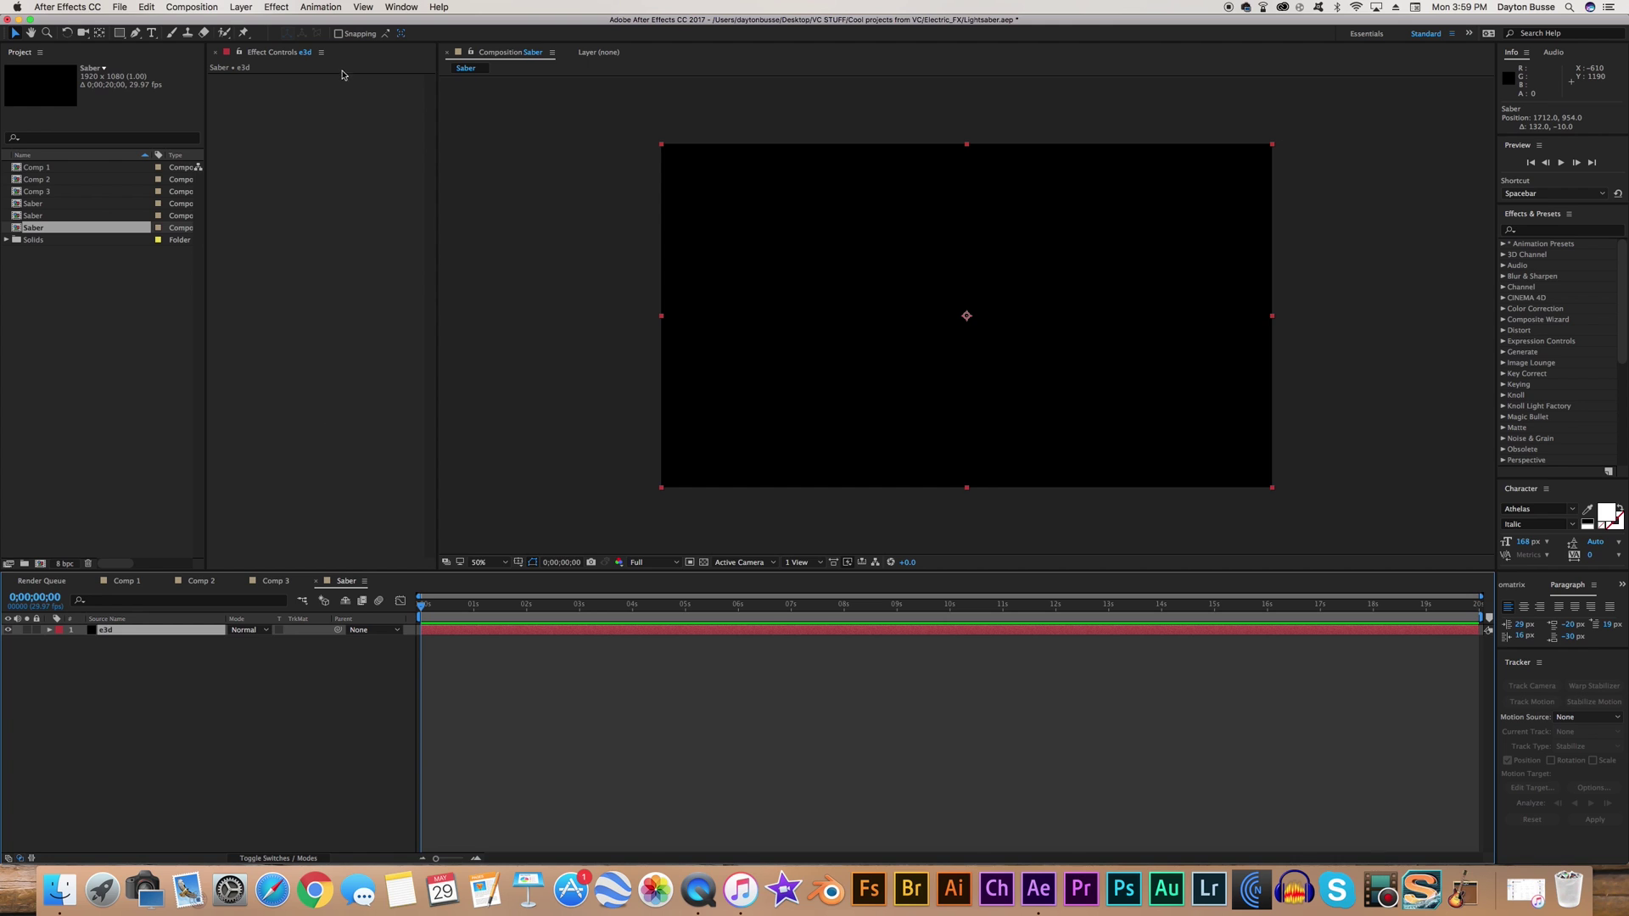
right_click(314, 99)
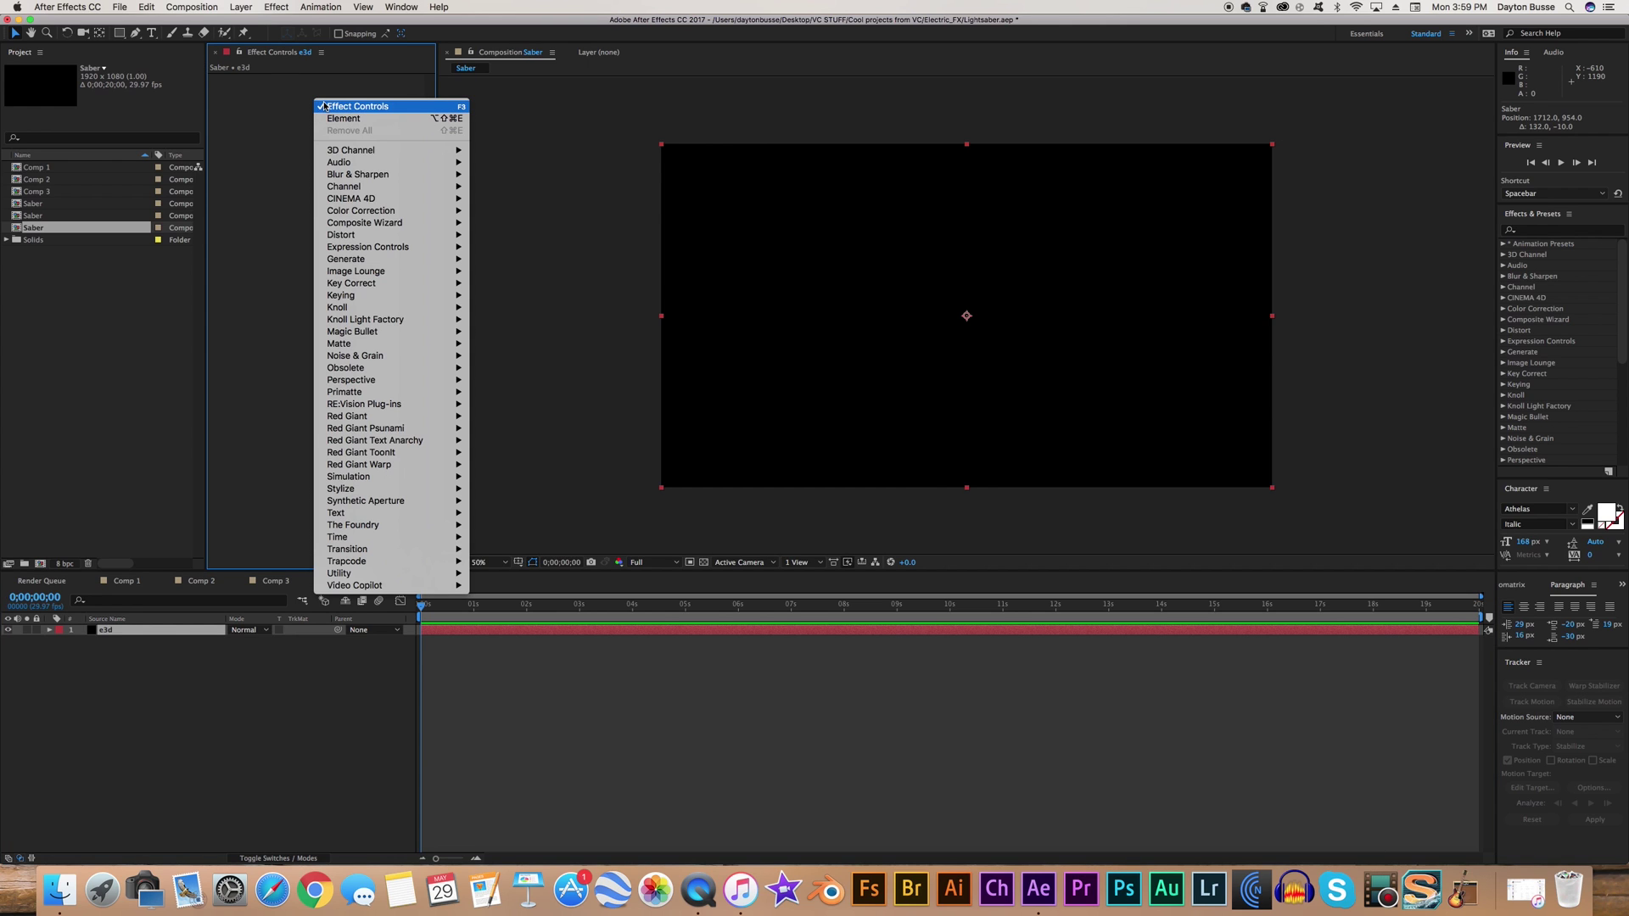
mouse_move(349, 590)
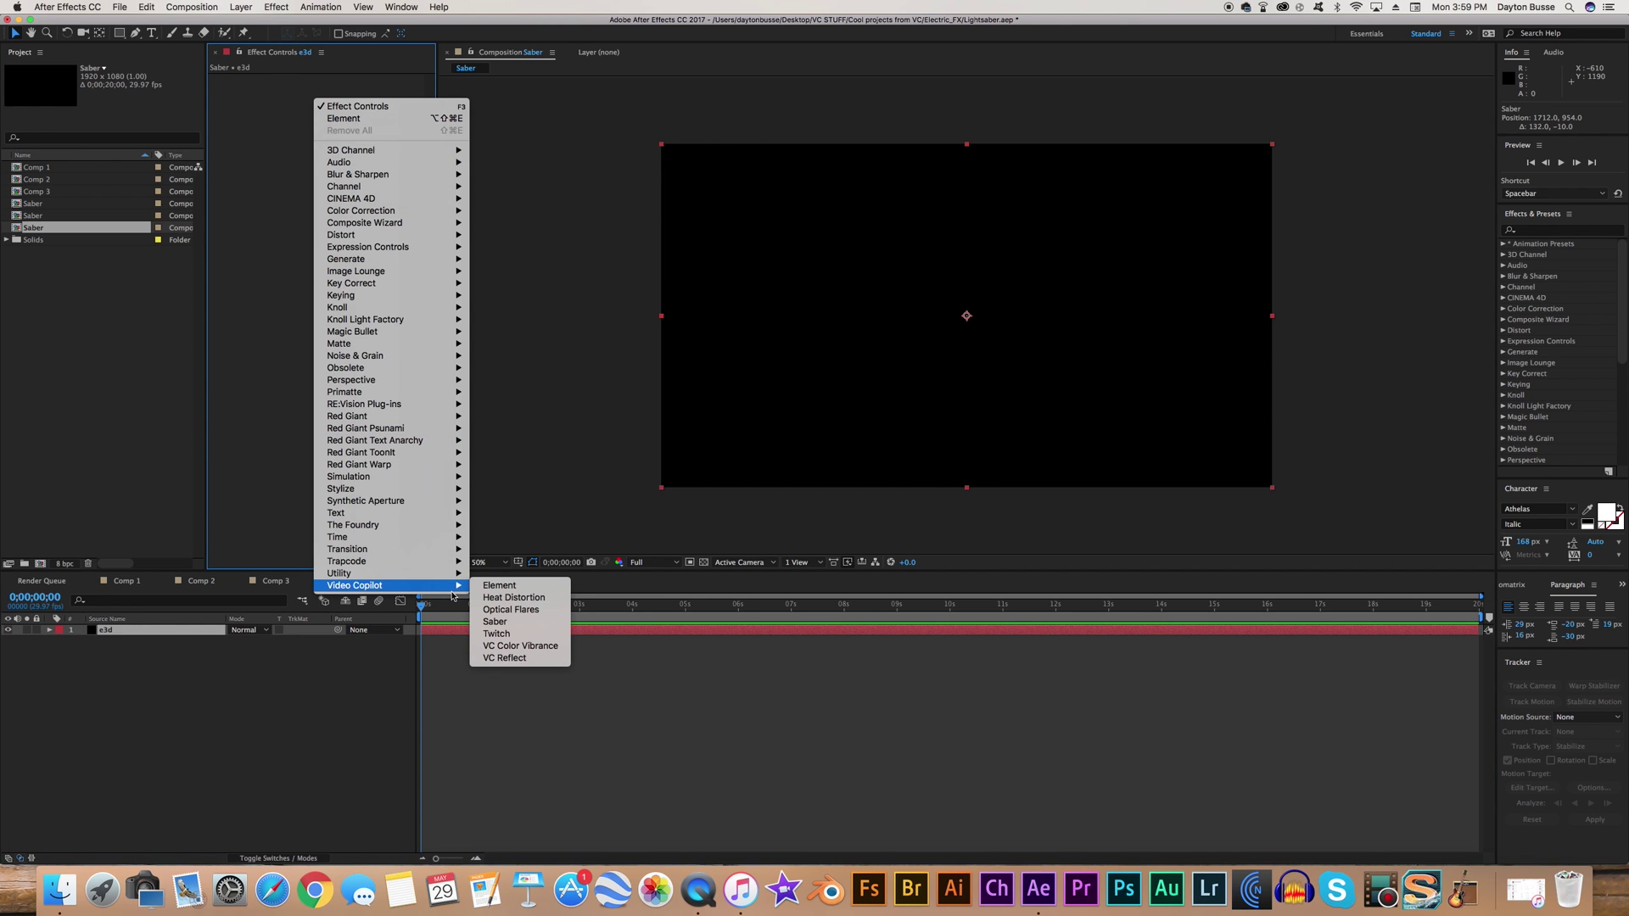
click(502, 587)
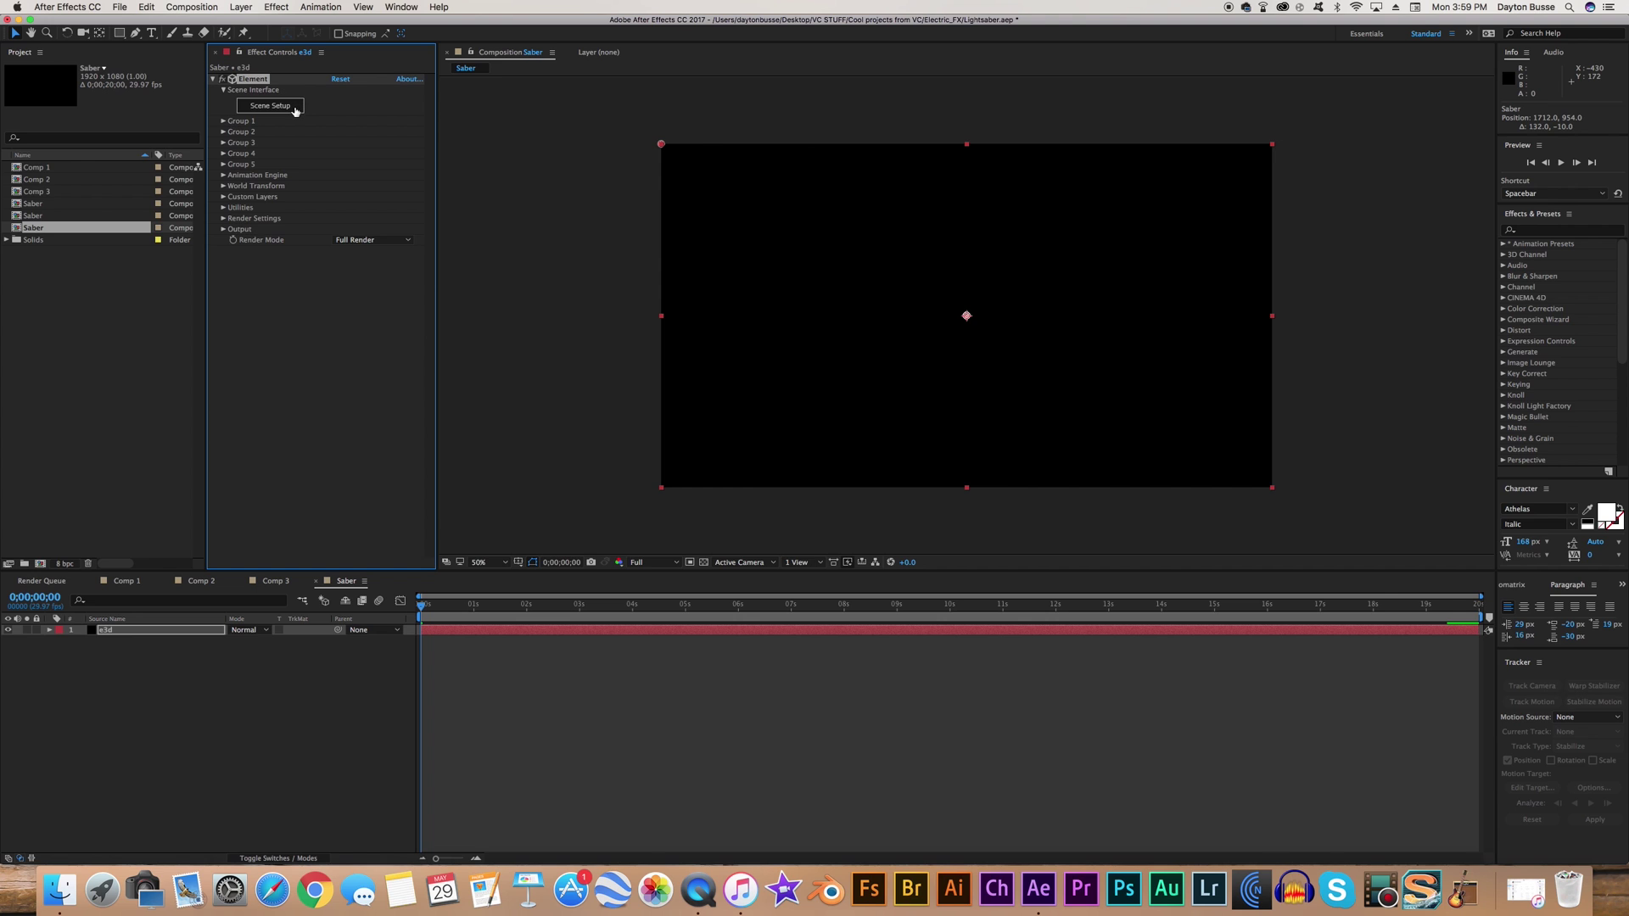
- Open the Element 3D Scene Setup and orbit the empty preview grid
click(295, 108)
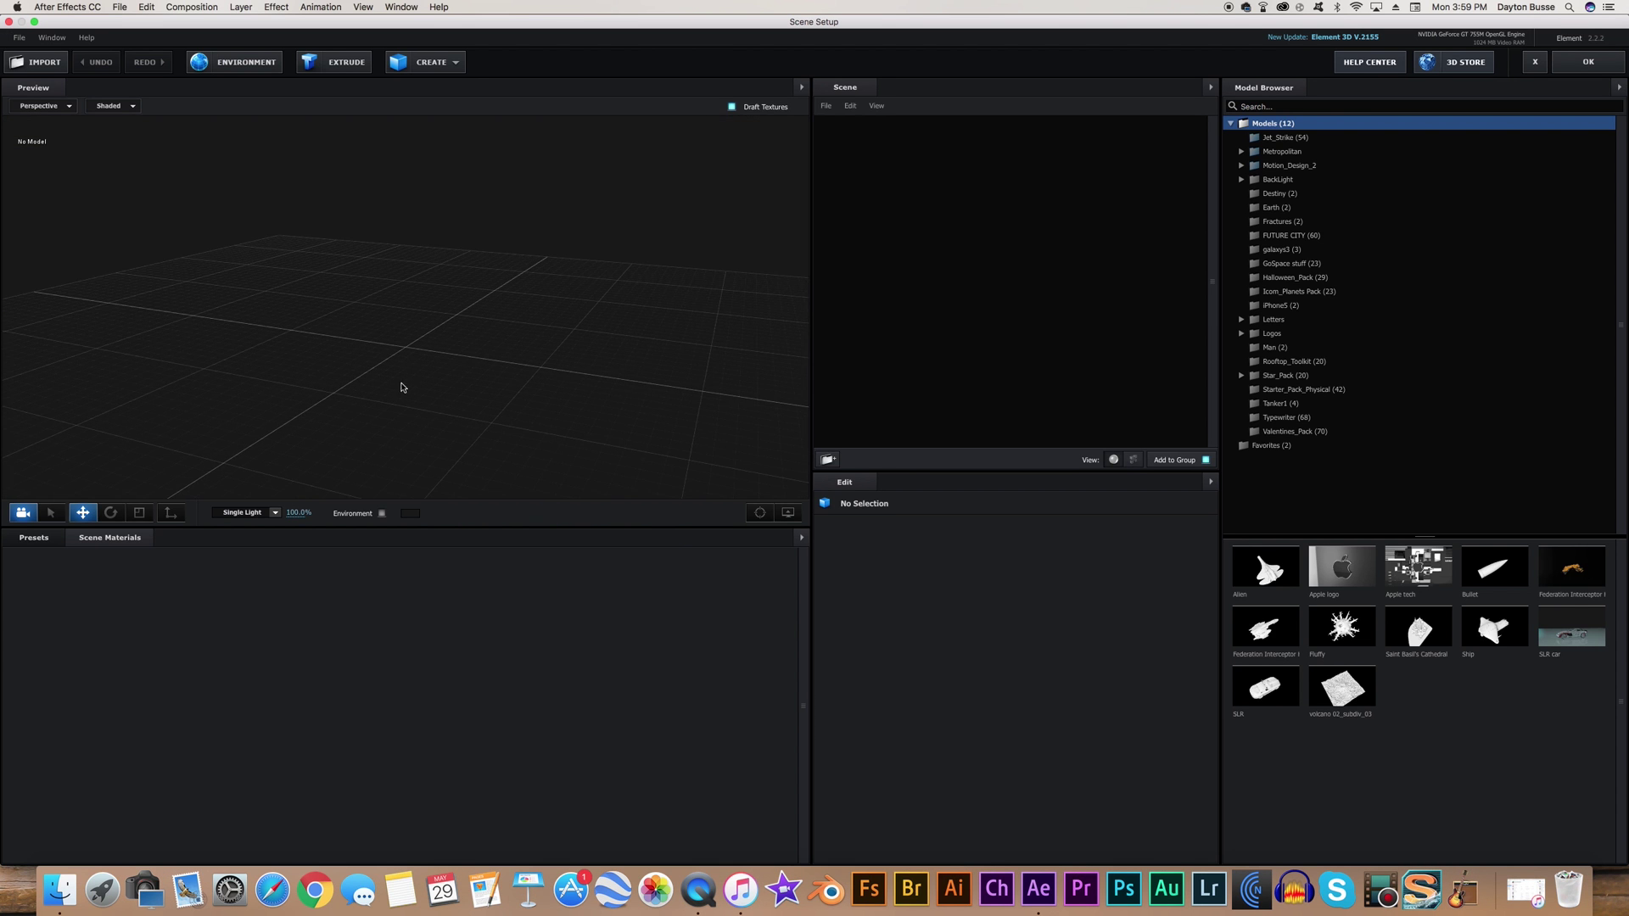
drag(403, 387, 443, 419)
drag(593, 350, 624, 341)
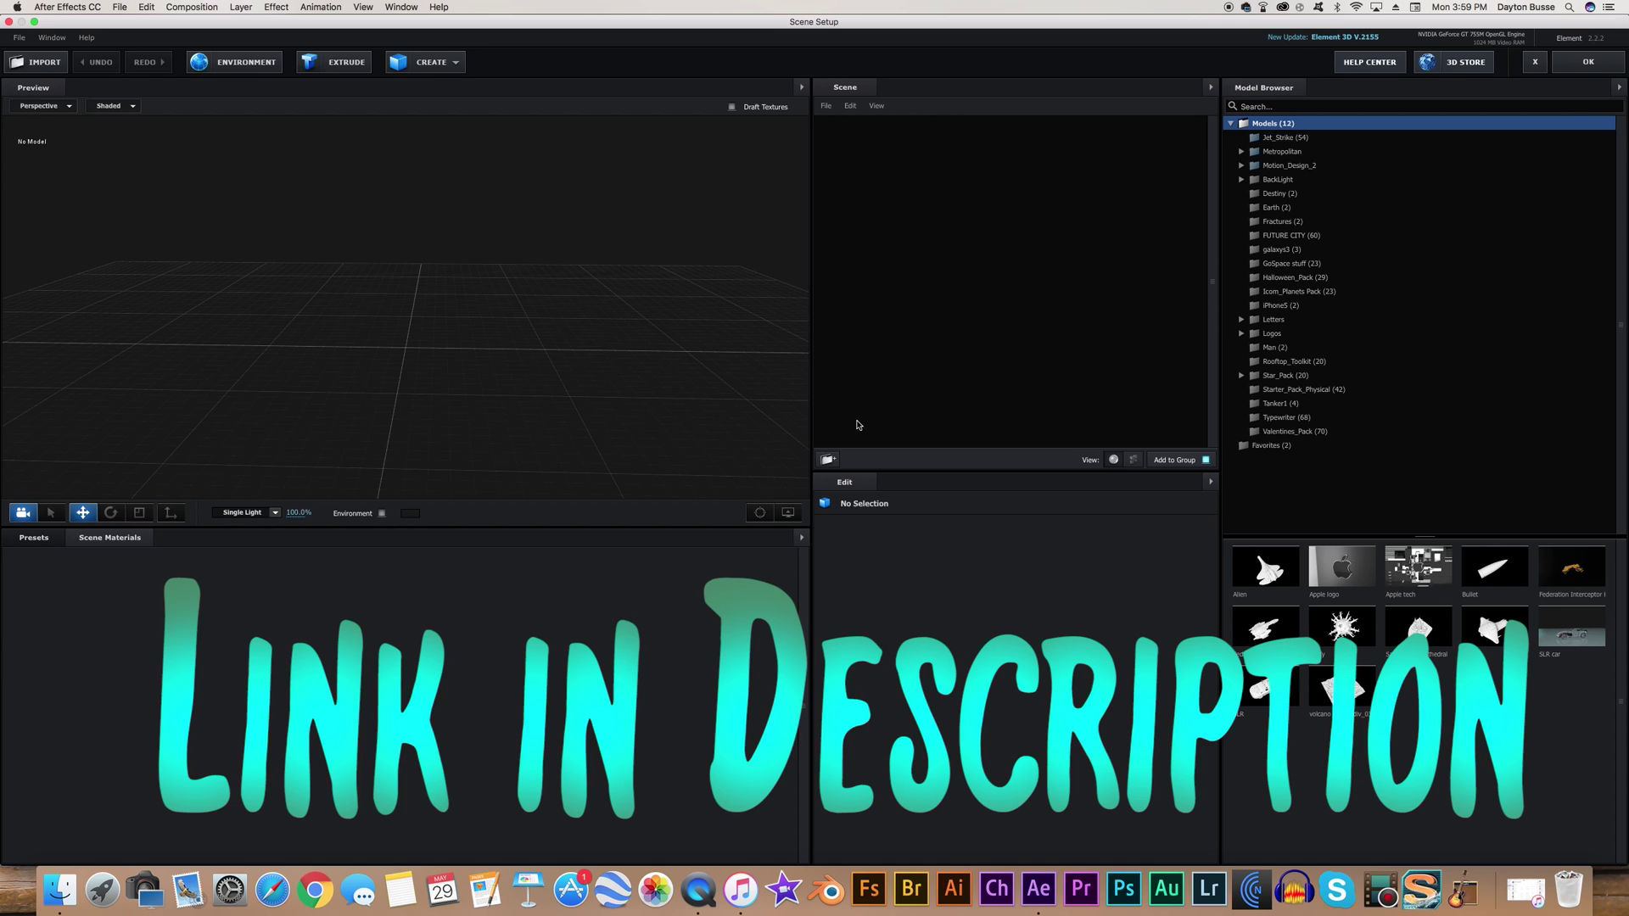
- From Star_Pack, add then delete the X-Fighter_No_Rig model, and open Scene Materials options
double_click(1295, 377)
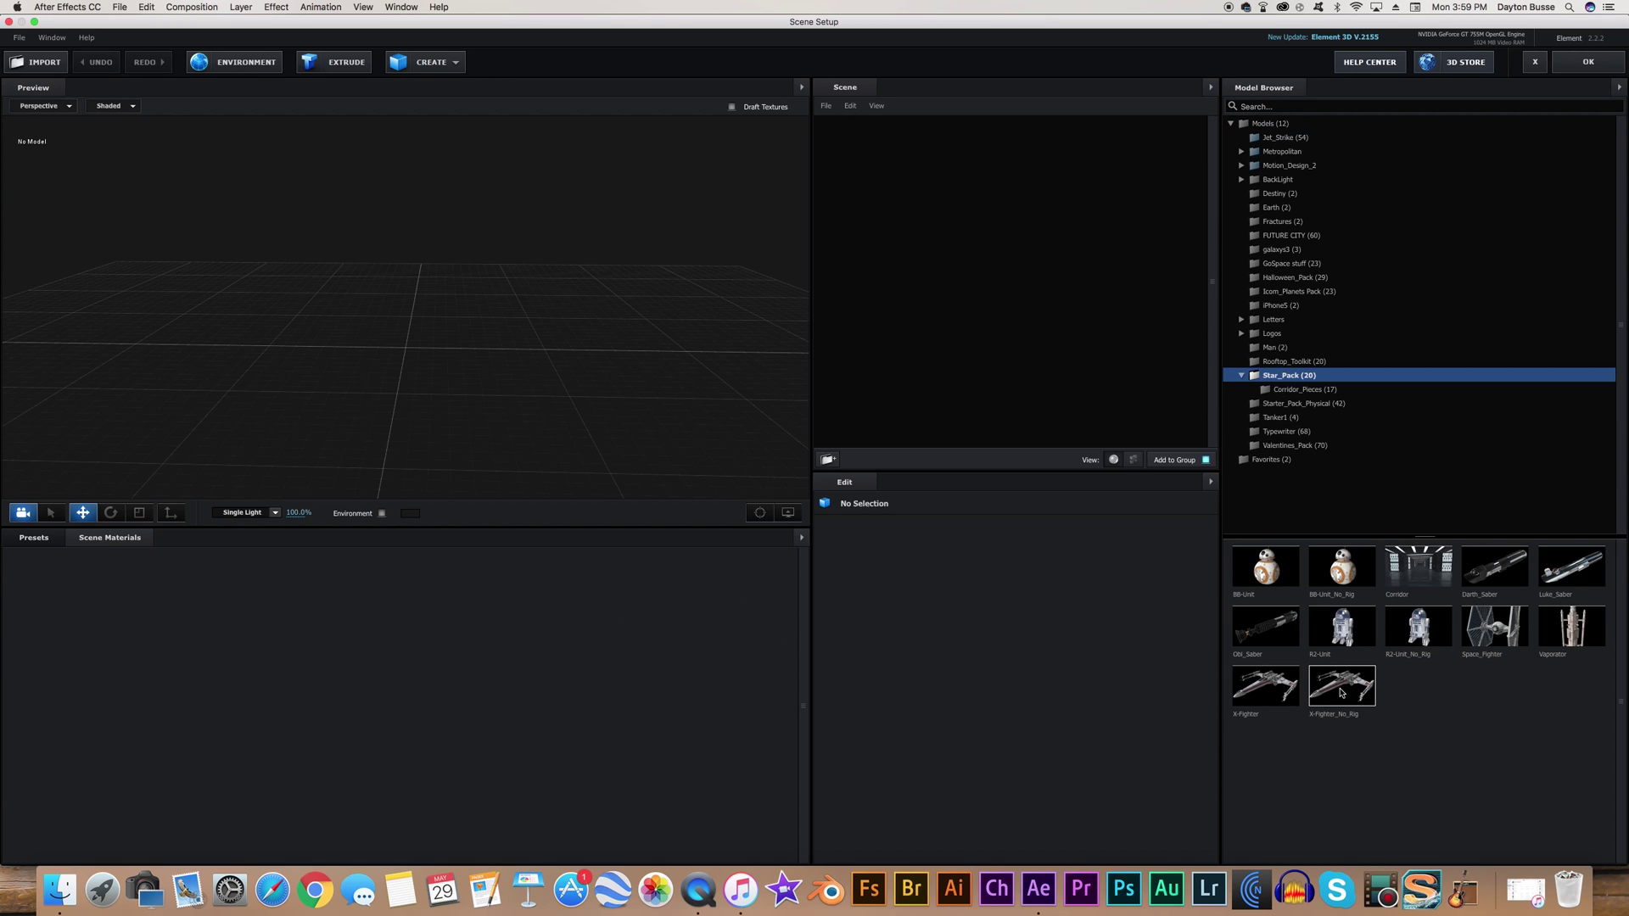
drag(1342, 689, 588, 385)
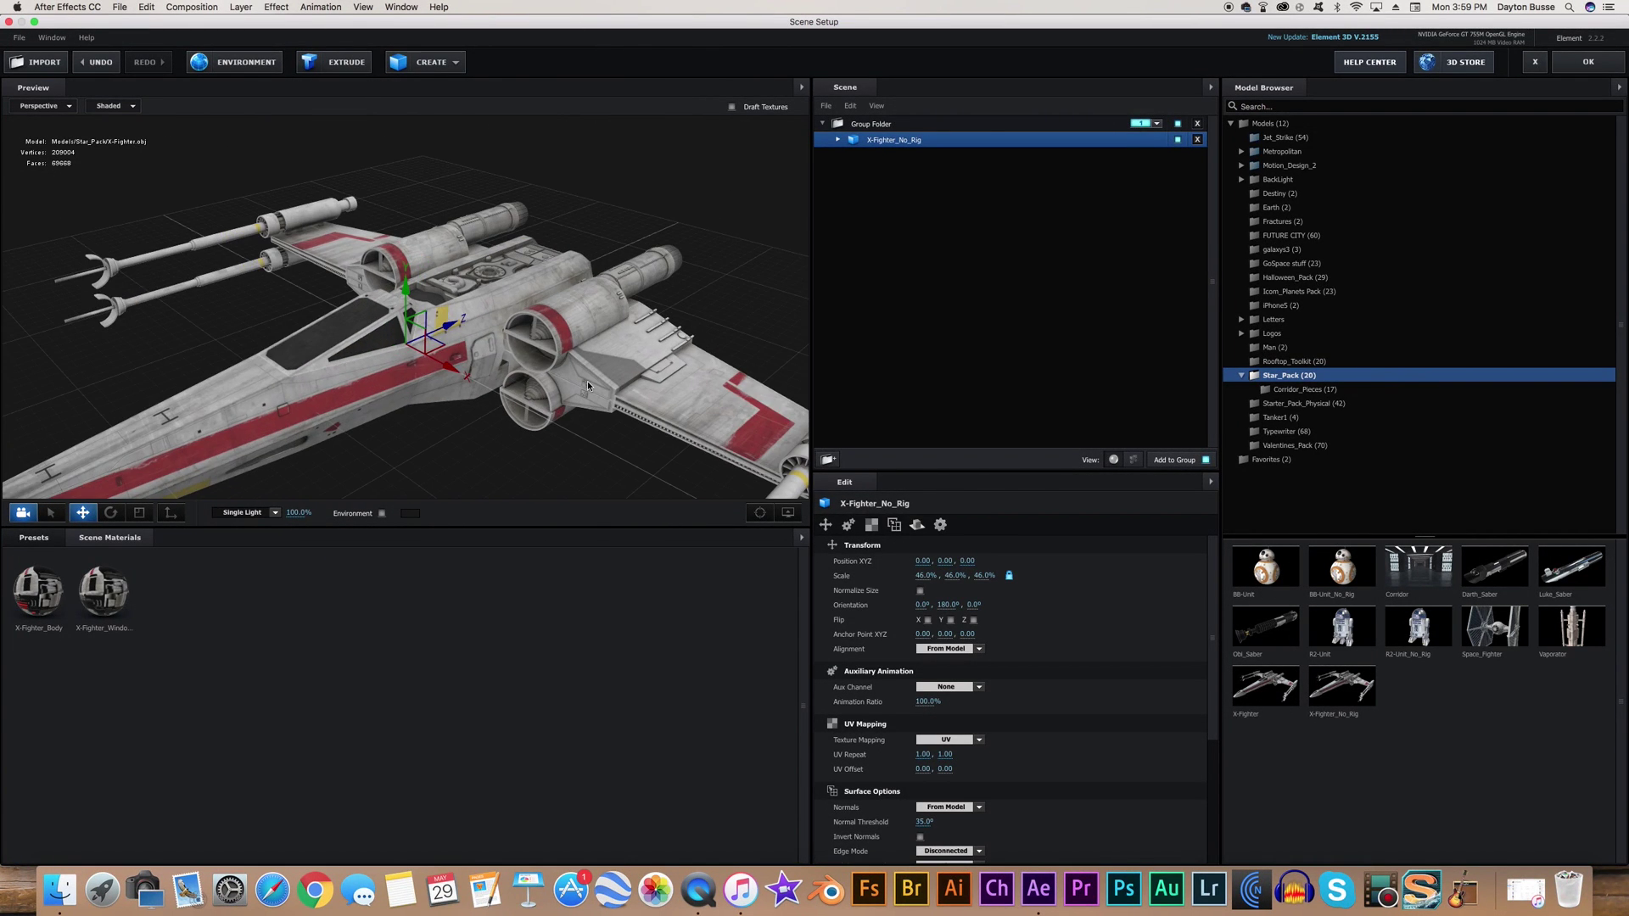
click(1197, 140)
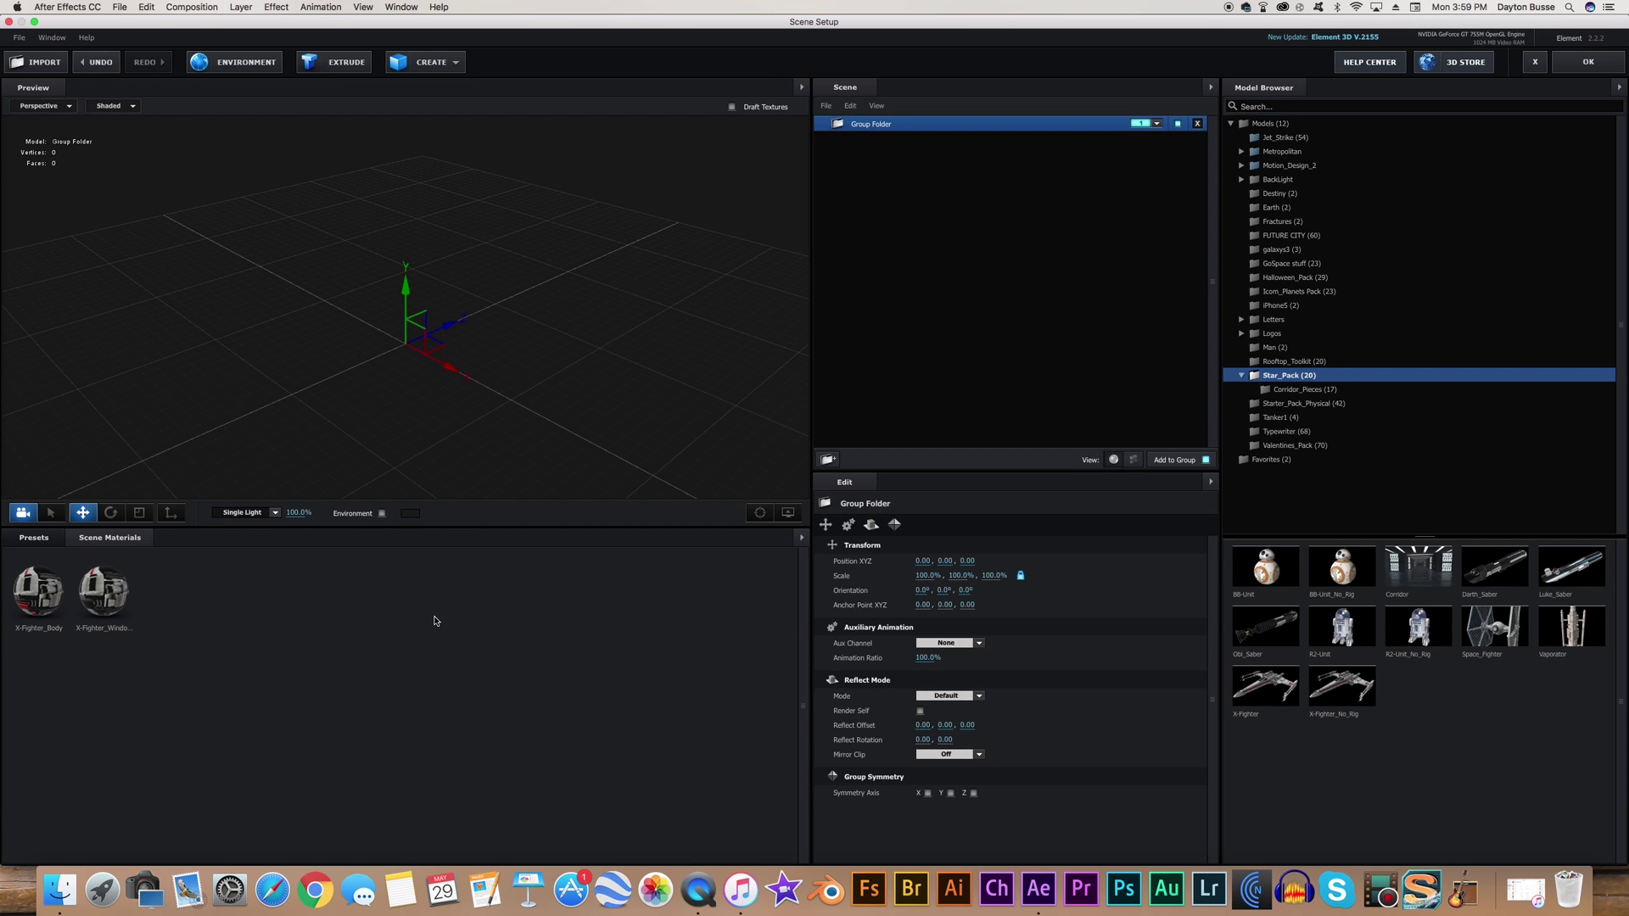
right_click(435, 621)
- Remove the leftover X-Fighter materials and place the Darth_Saber hilt in the scene
click(468, 643)
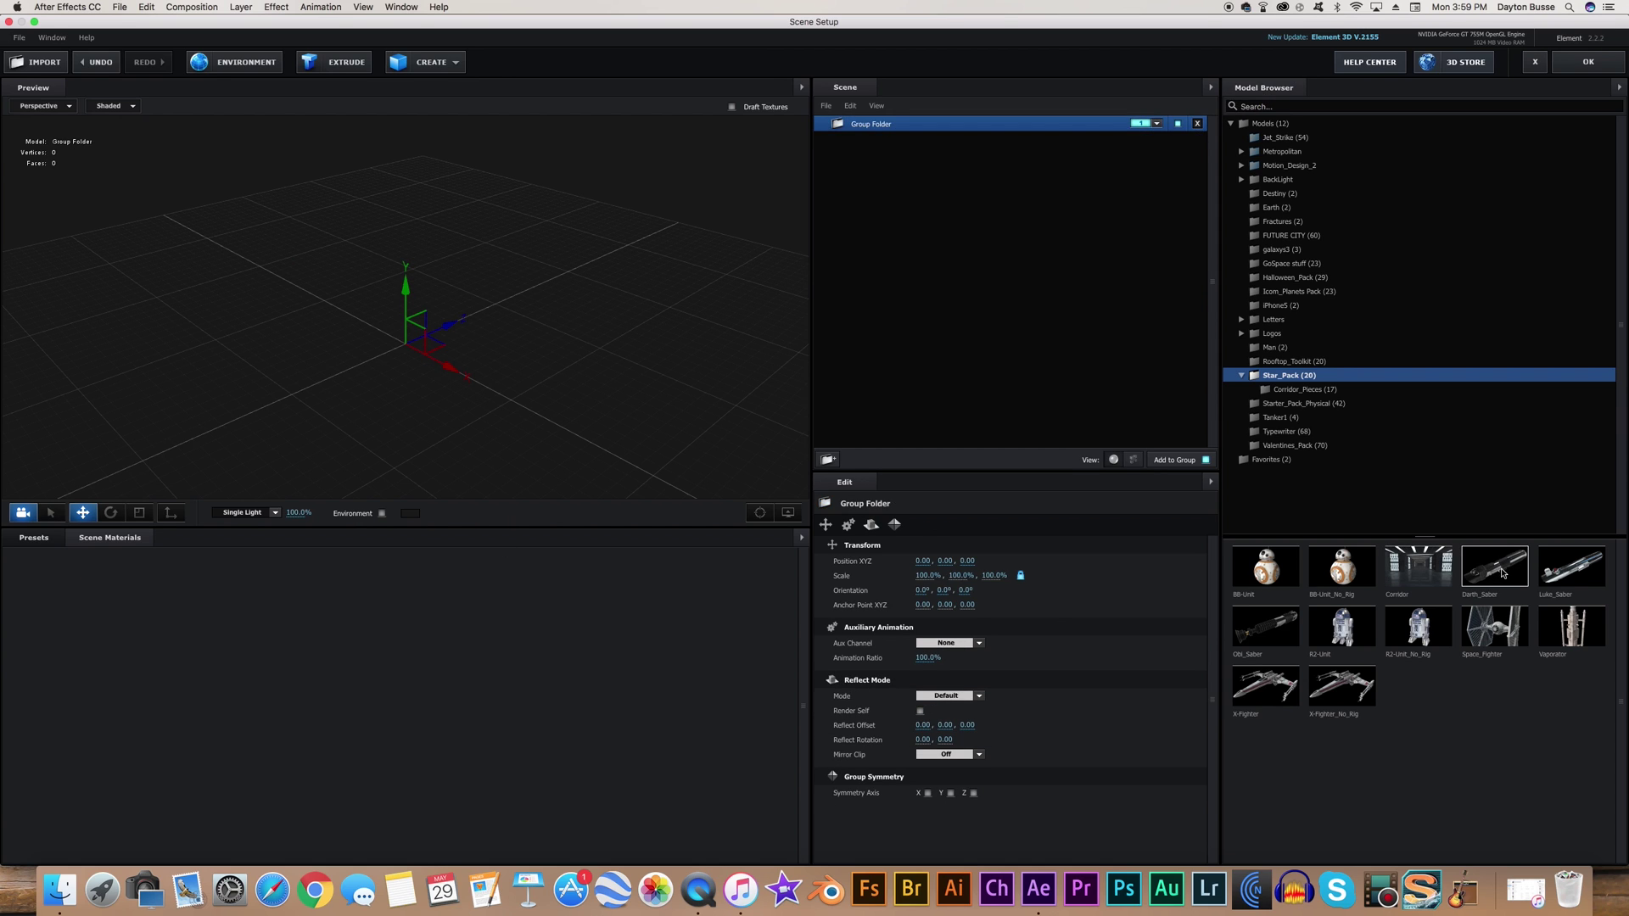
click(1502, 573)
drag(596, 294, 470, 272)
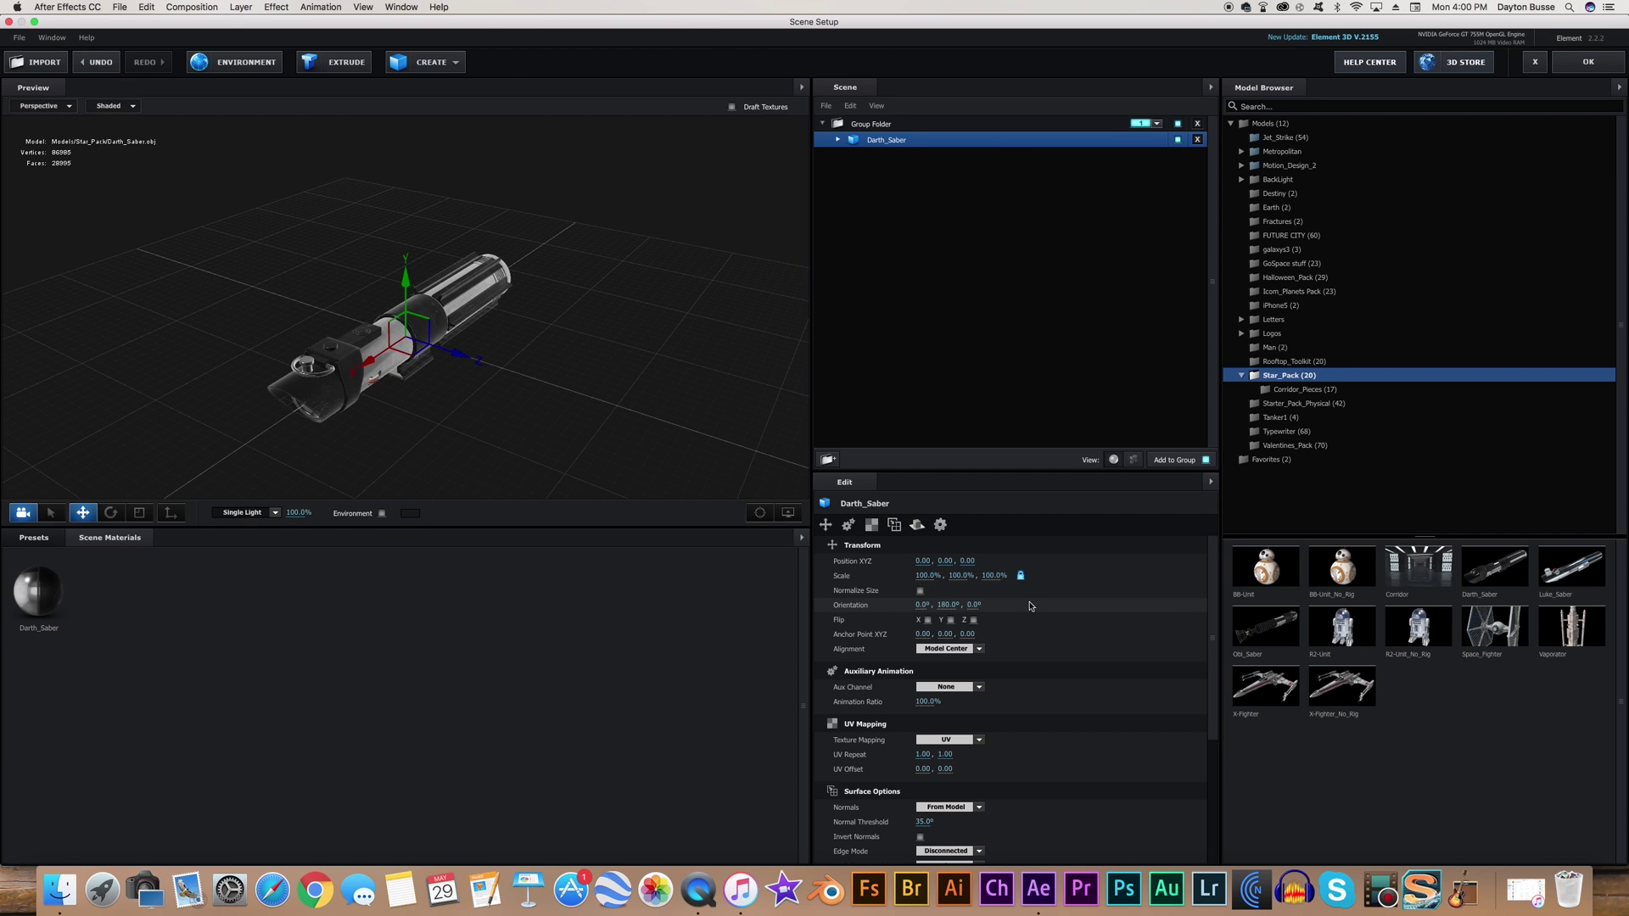
- Stand the hilt upright with an Orientation Z of -90
click(975, 605)
text(-90)
key(Return)
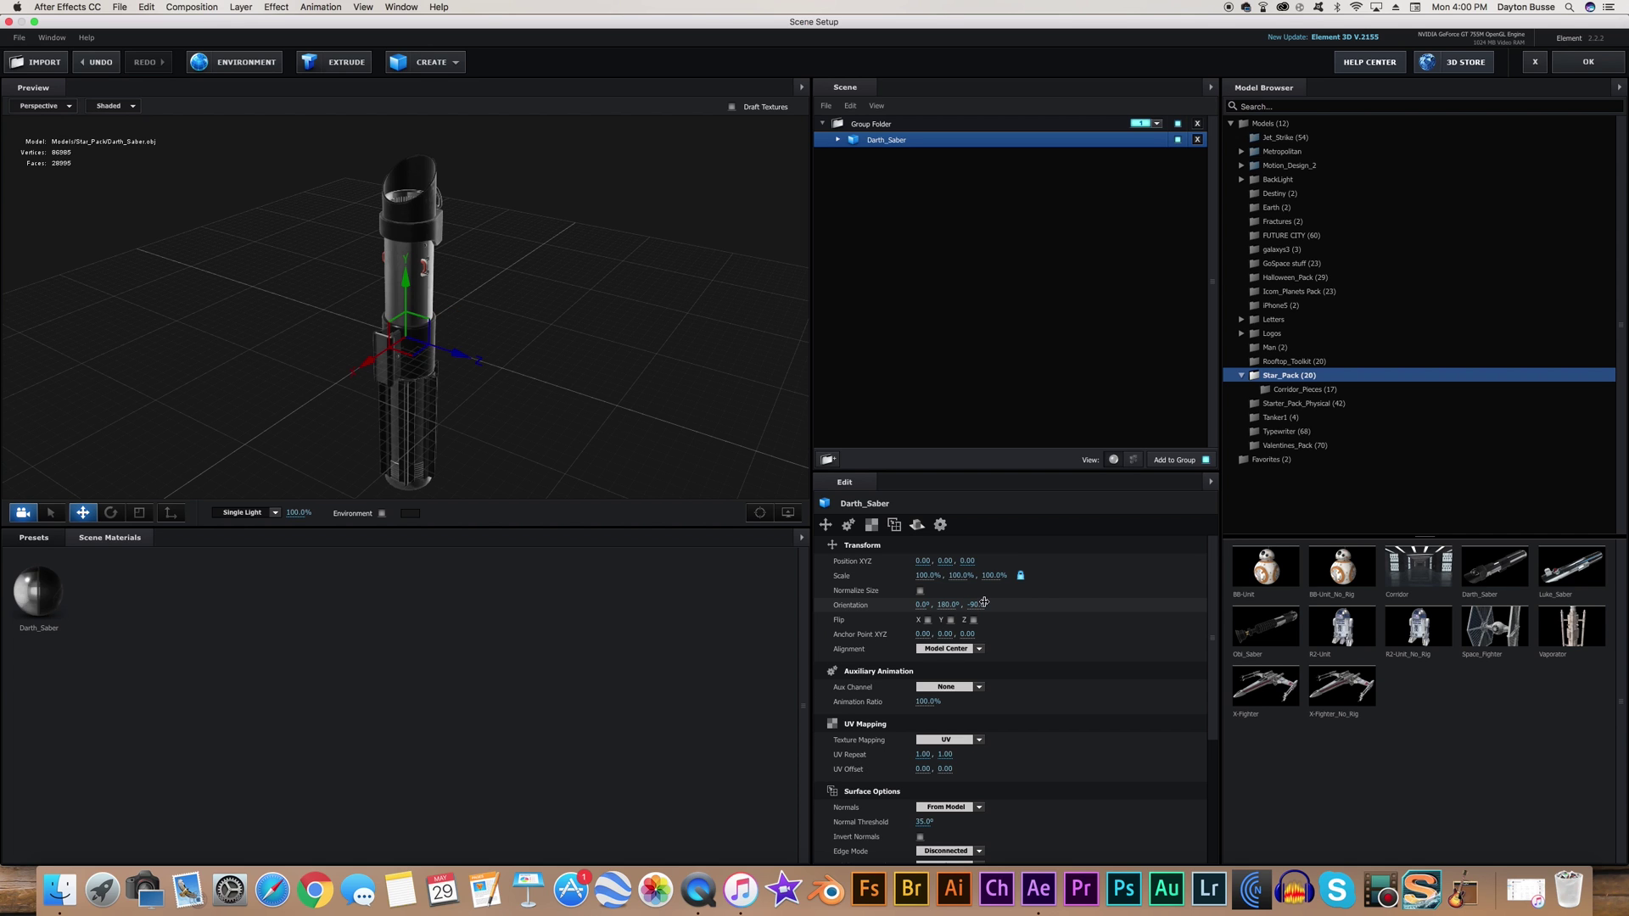
drag(756, 417, 591, 349)
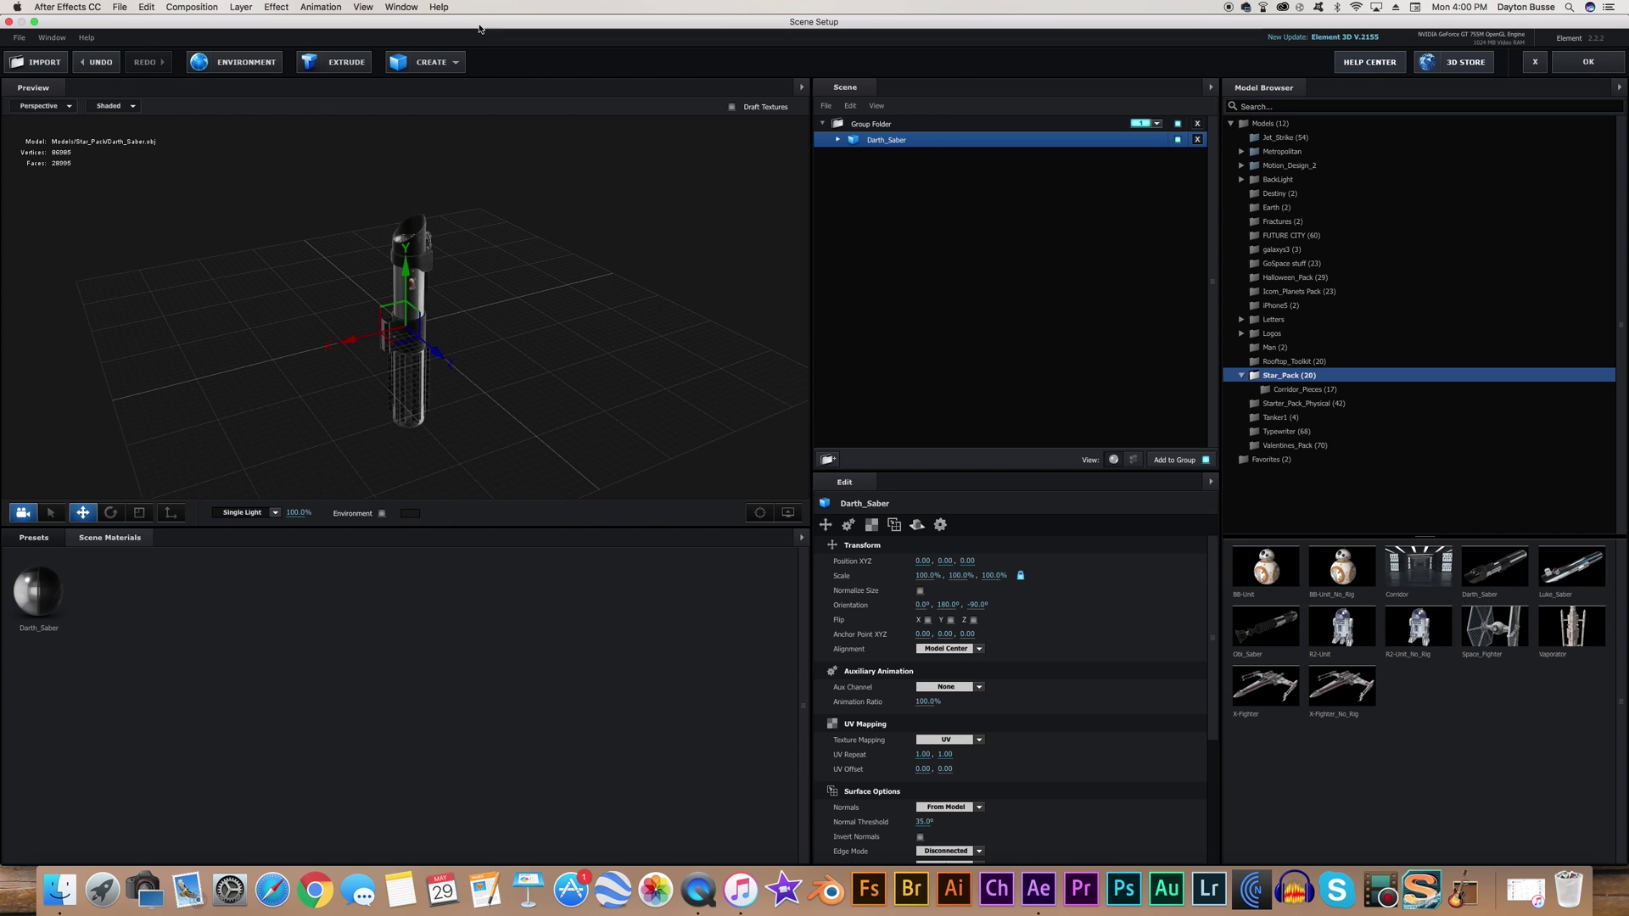
- Add a capsule primitive and roughly raise and thin it above the hilt
click(445, 68)
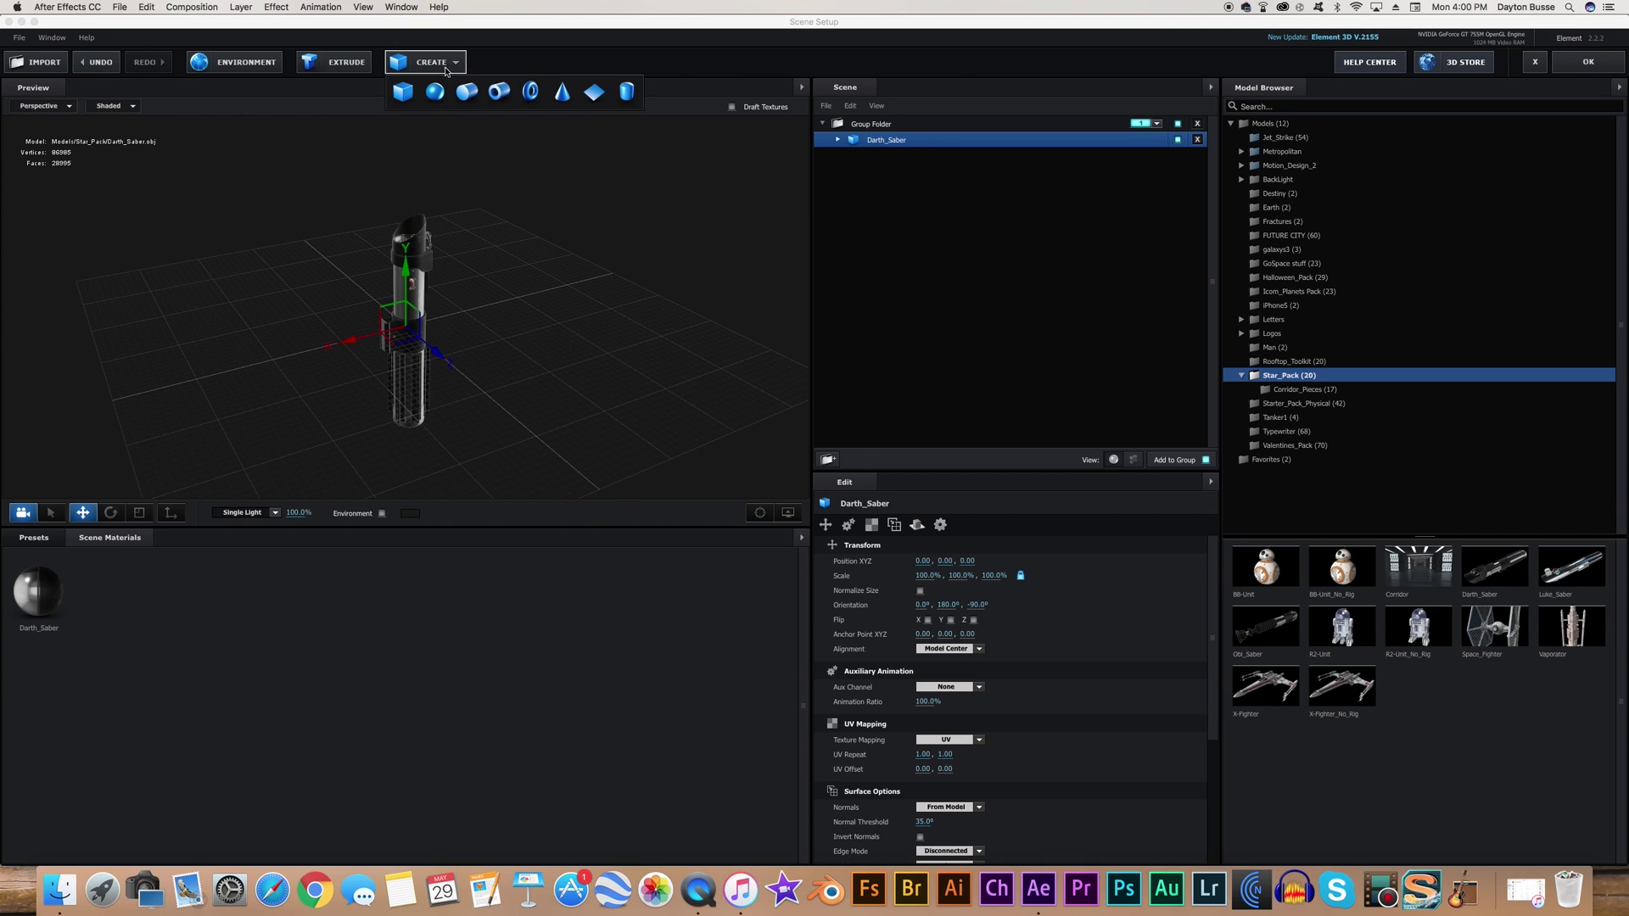
click(626, 94)
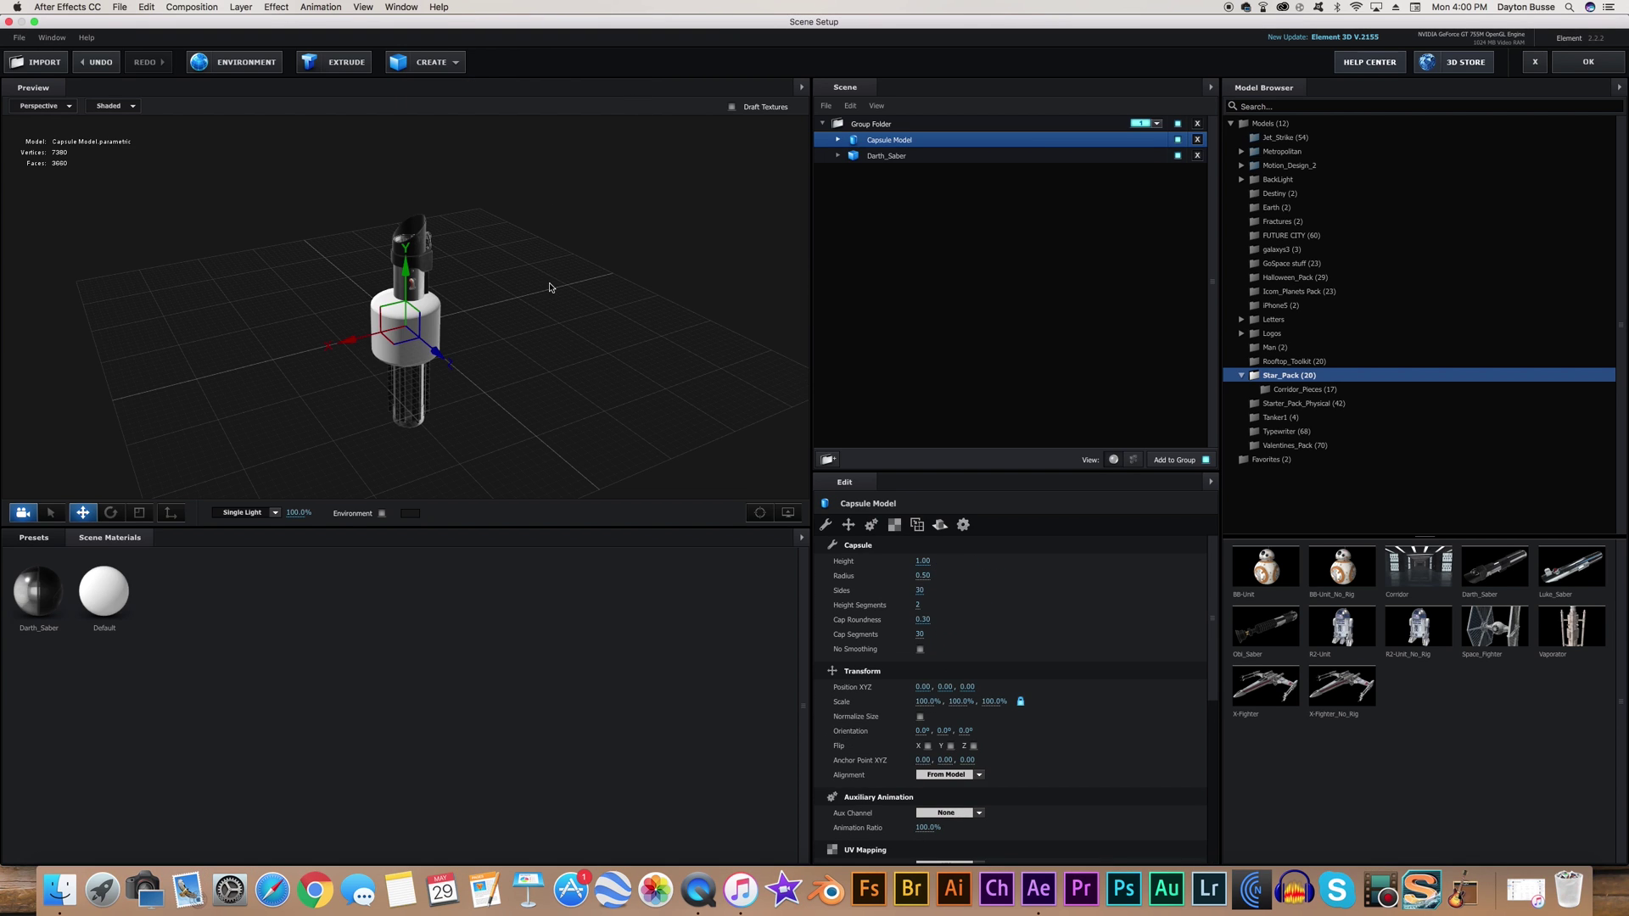
drag(549, 289, 436, 188)
drag(599, 299, 472, 429)
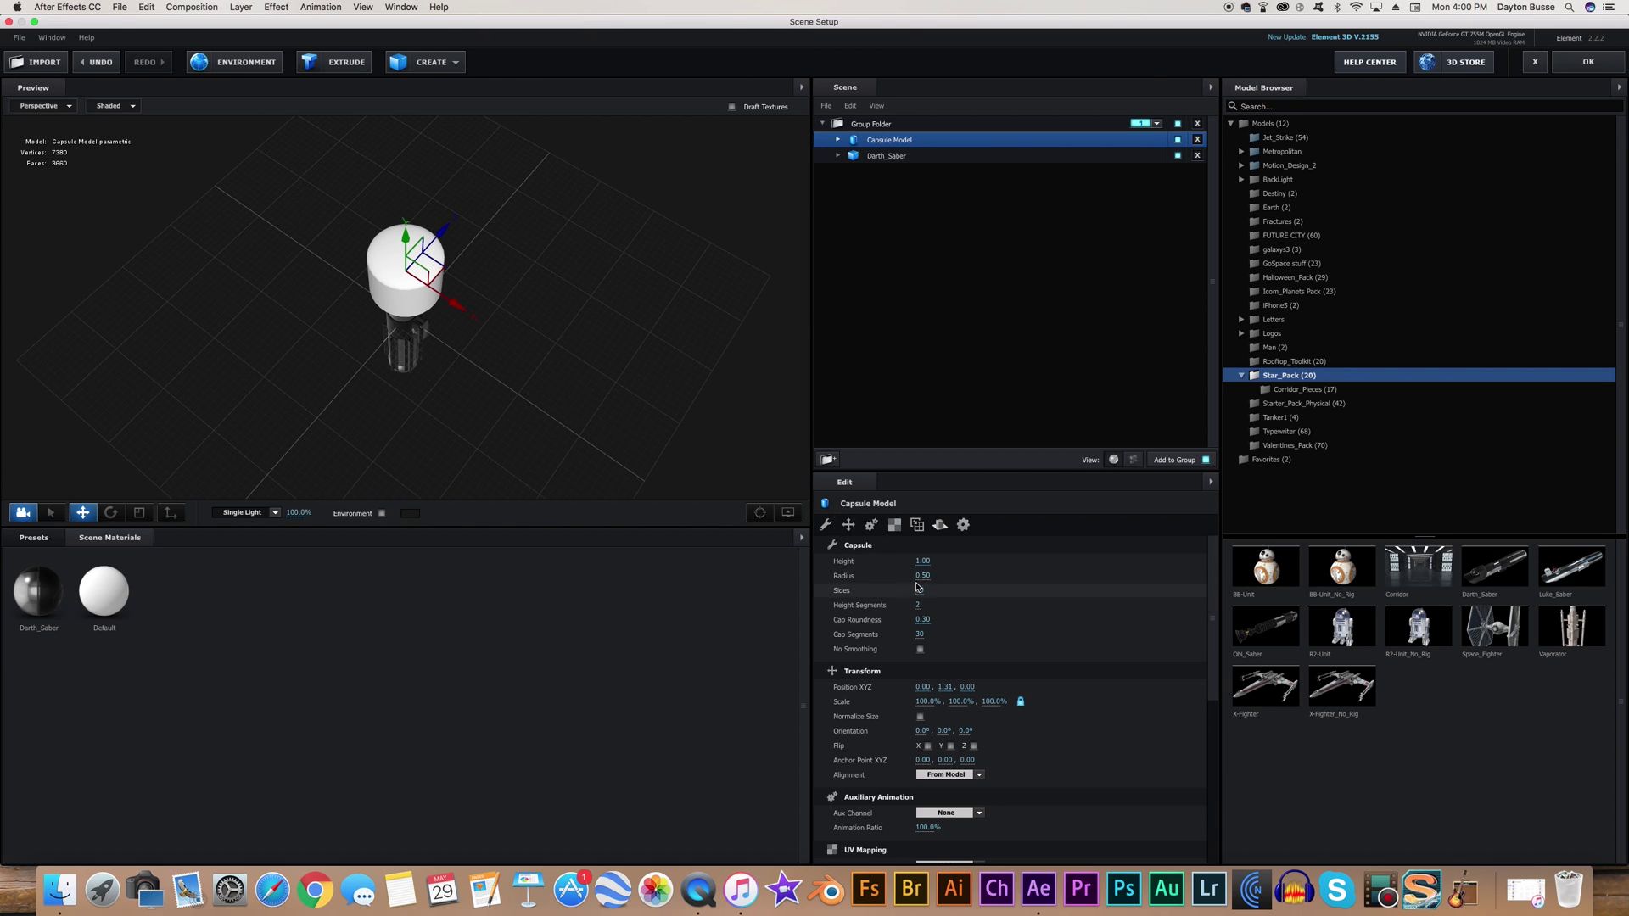
drag(920, 577, 905, 584)
drag(543, 254, 539, 340)
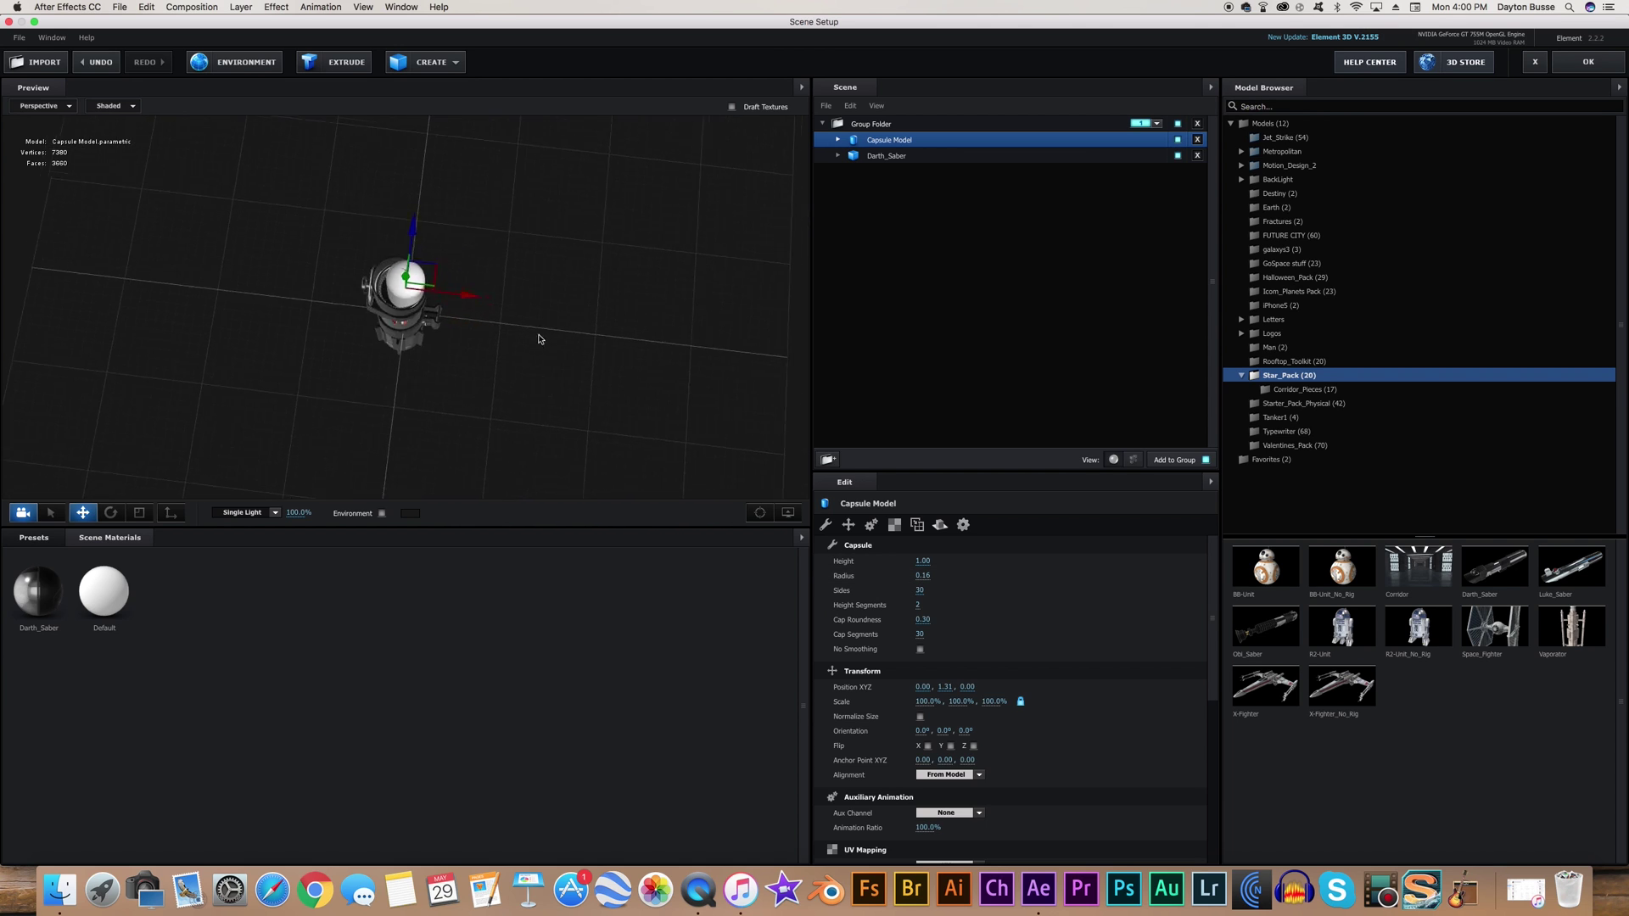
drag(467, 292, 460, 291)
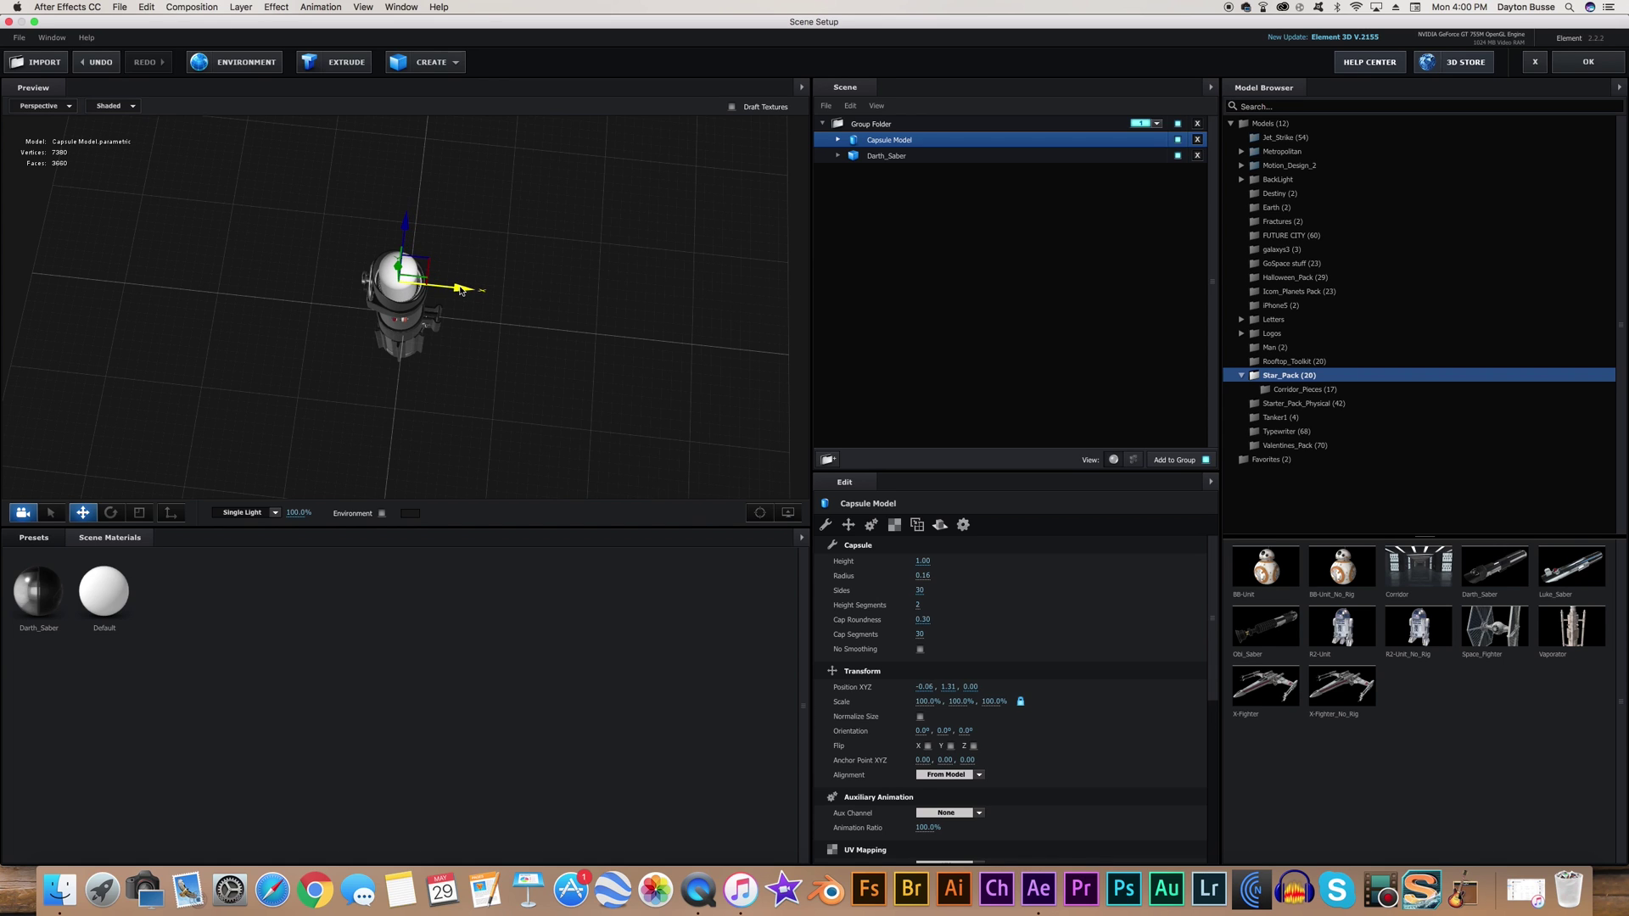
drag(522, 248, 521, 262)
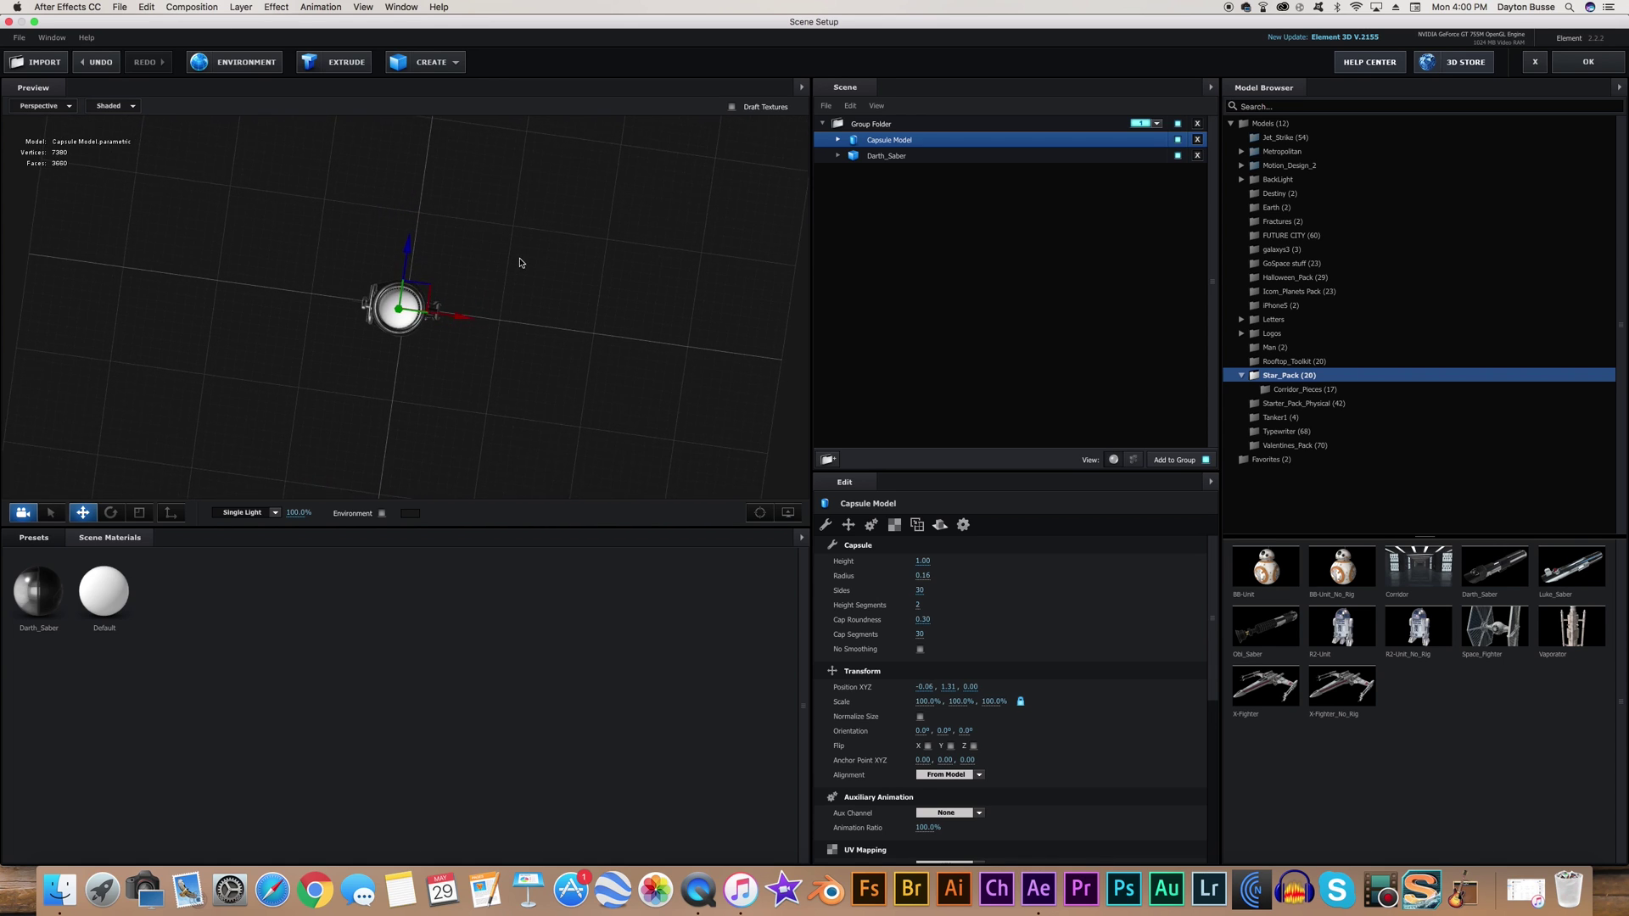
- Set the capsule's radius to 0.15
click(922, 576)
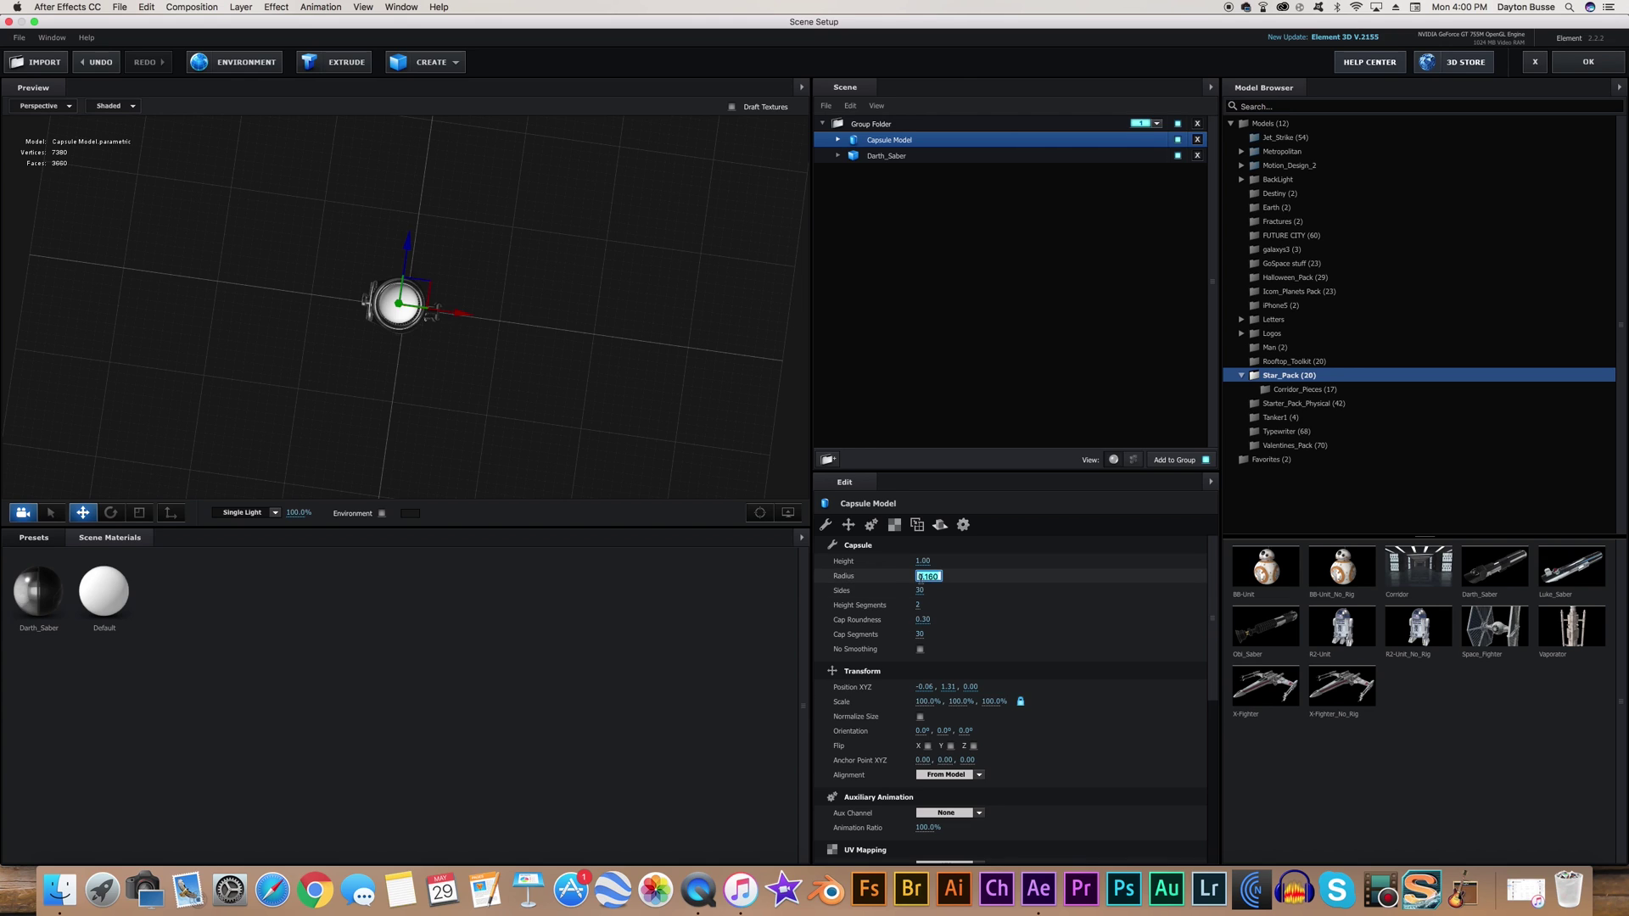
key(BackSpace)
key(Return)
drag(727, 419, 607, 444)
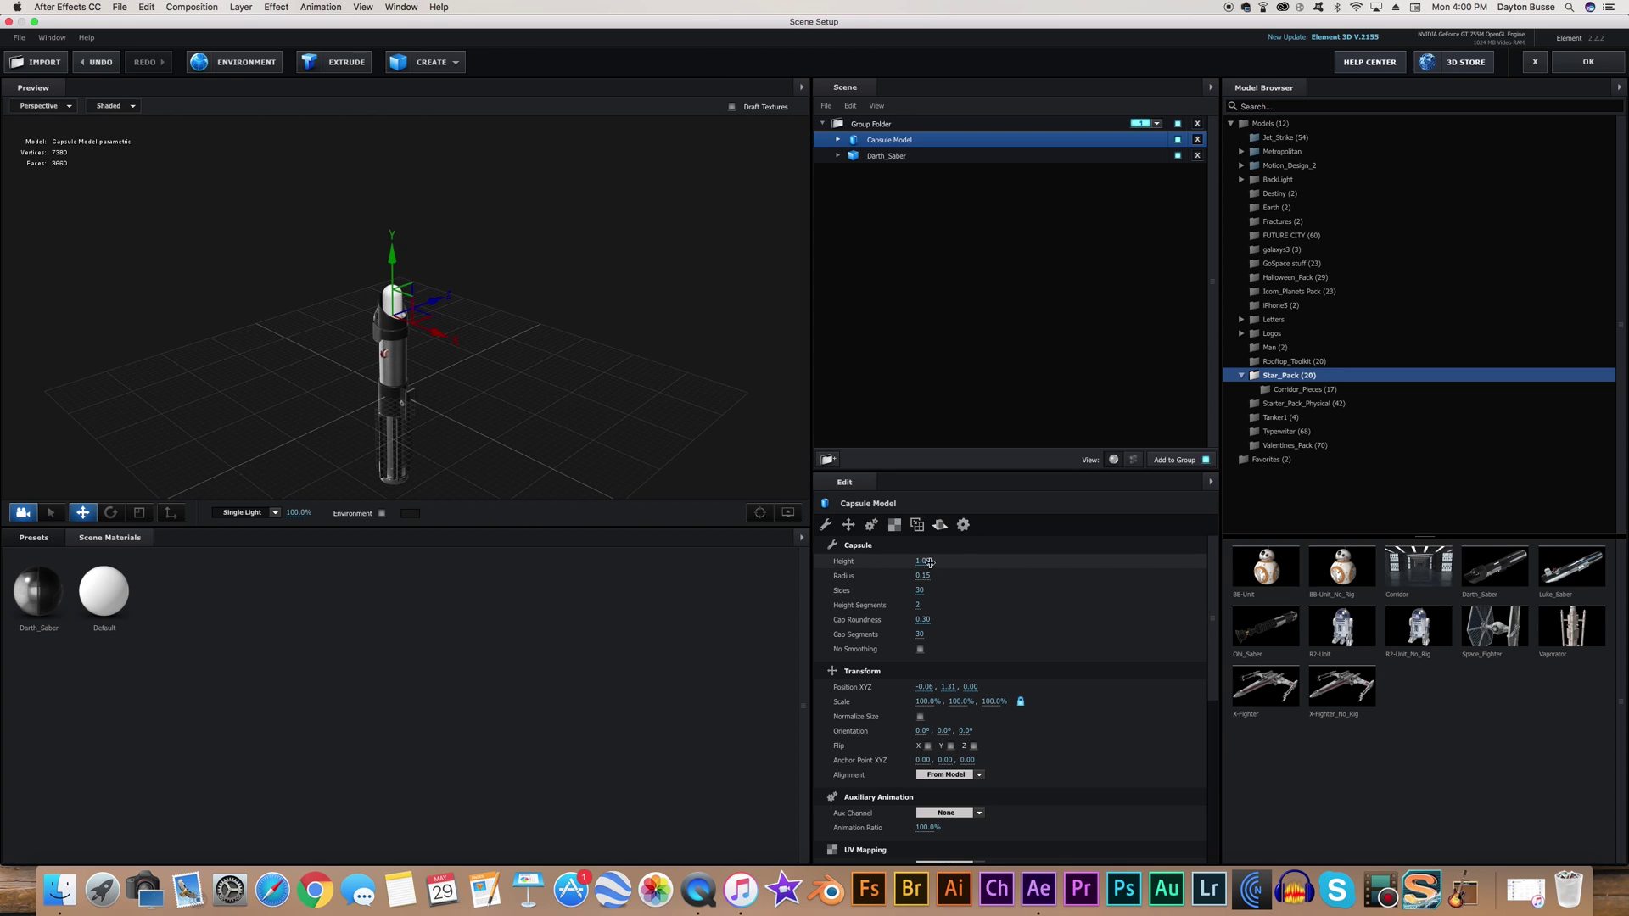
- Stretch the capsule to a height of 4.17 and lift it onto the hilt
drag(925, 560, 1034, 551)
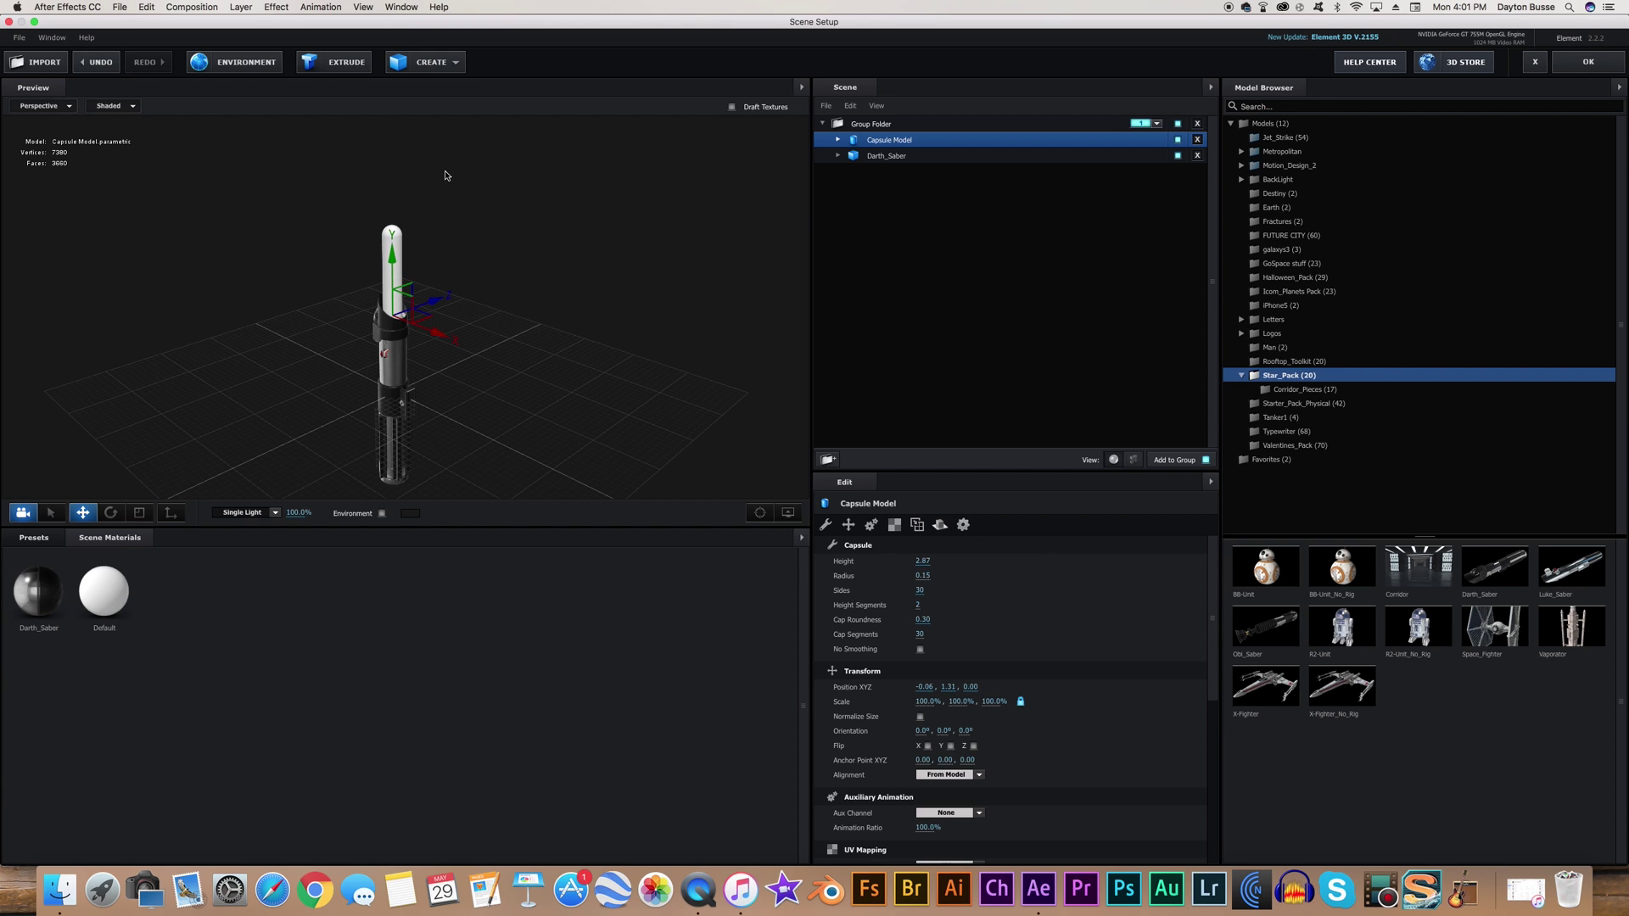
drag(385, 249, 404, 188)
scroll(469, 233, down, 2)
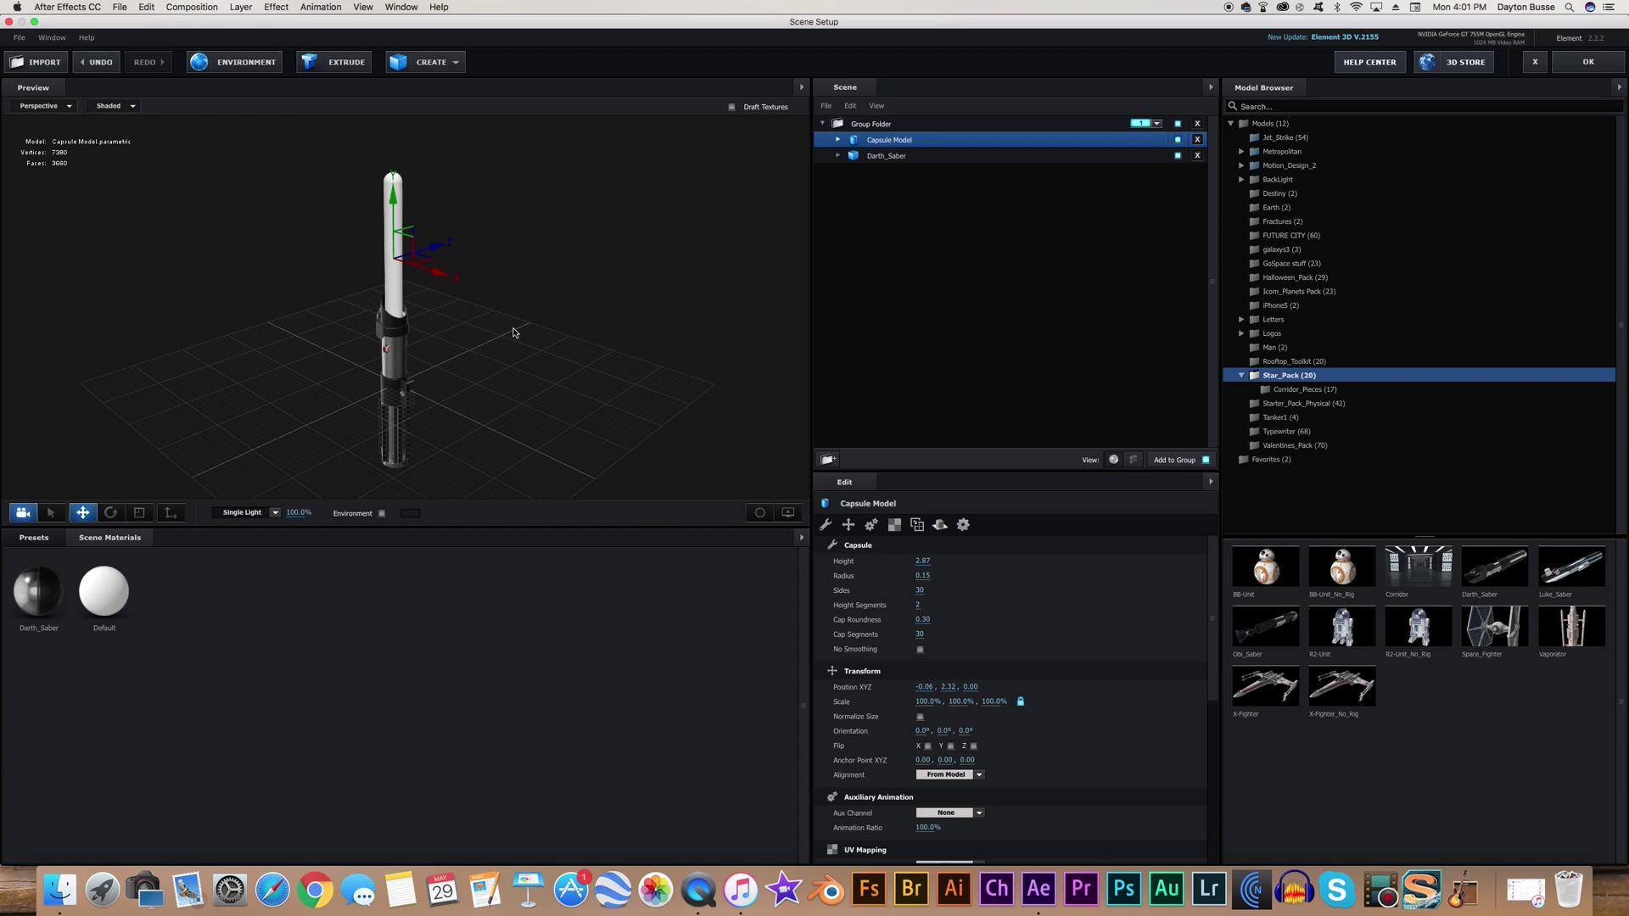
drag(922, 561, 1001, 560)
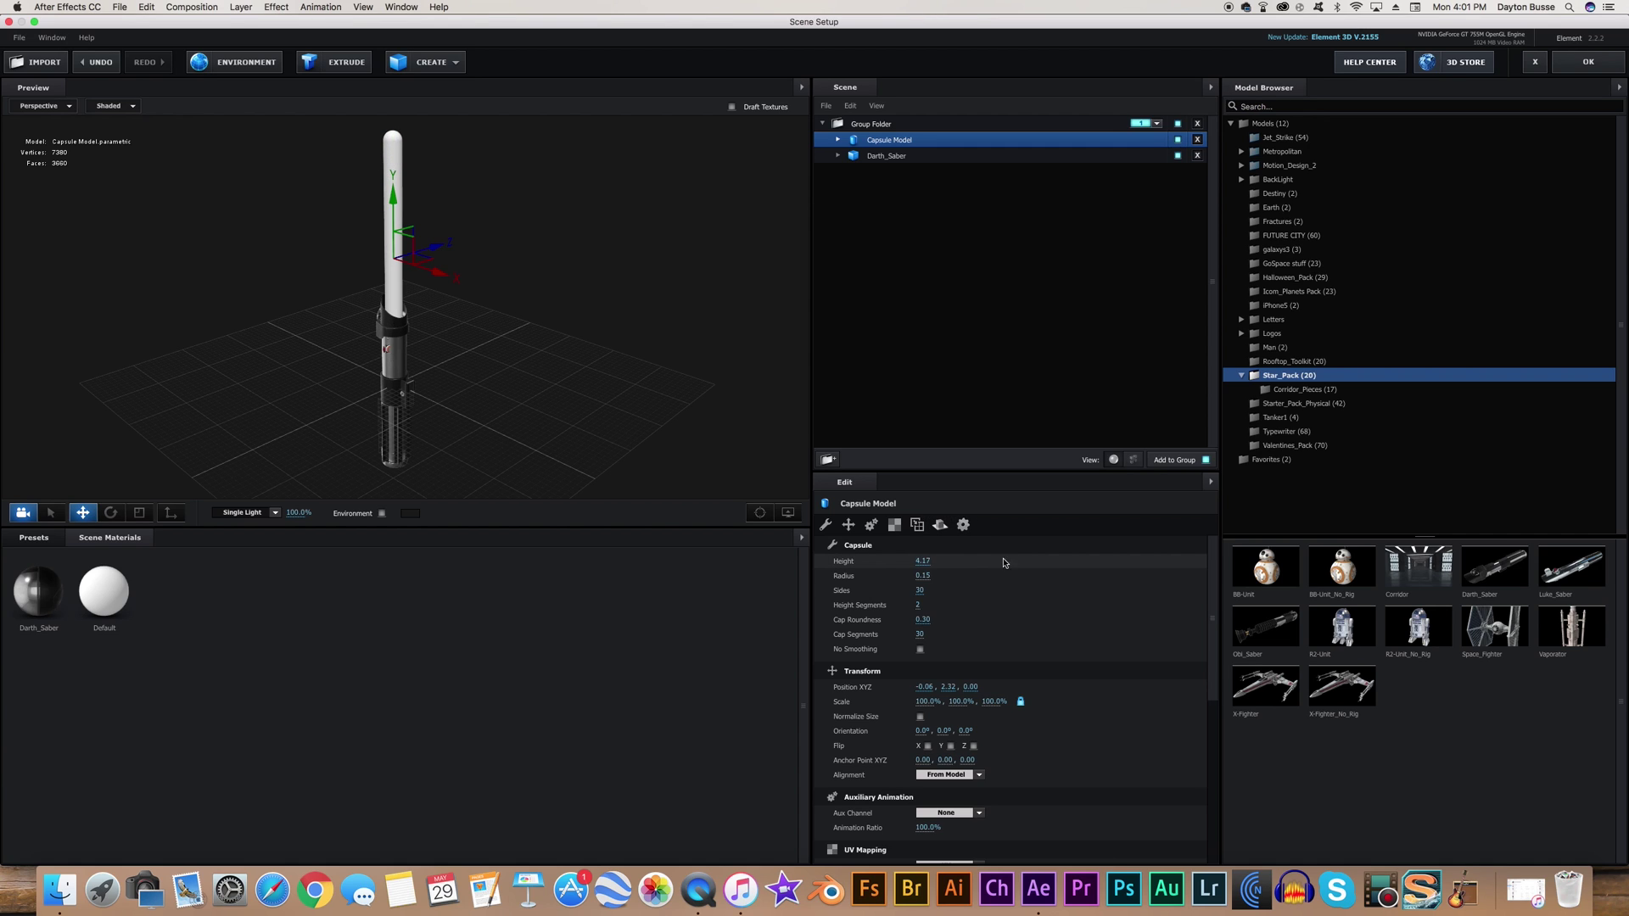
drag(394, 227, 524, 329)
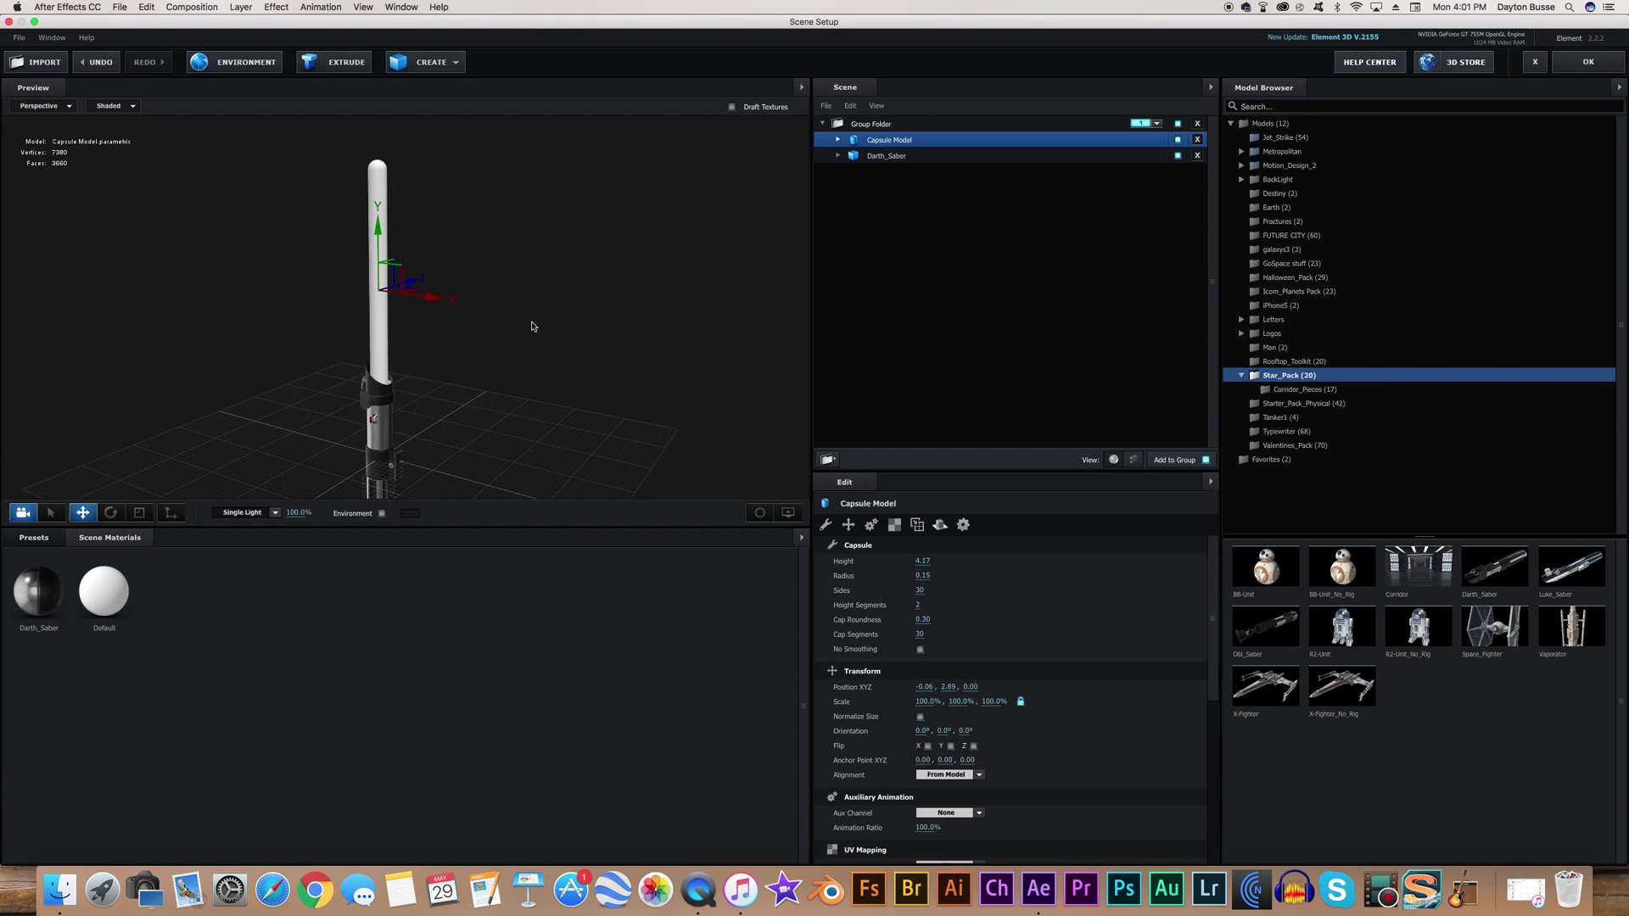
drag(532, 326, 574, 404)
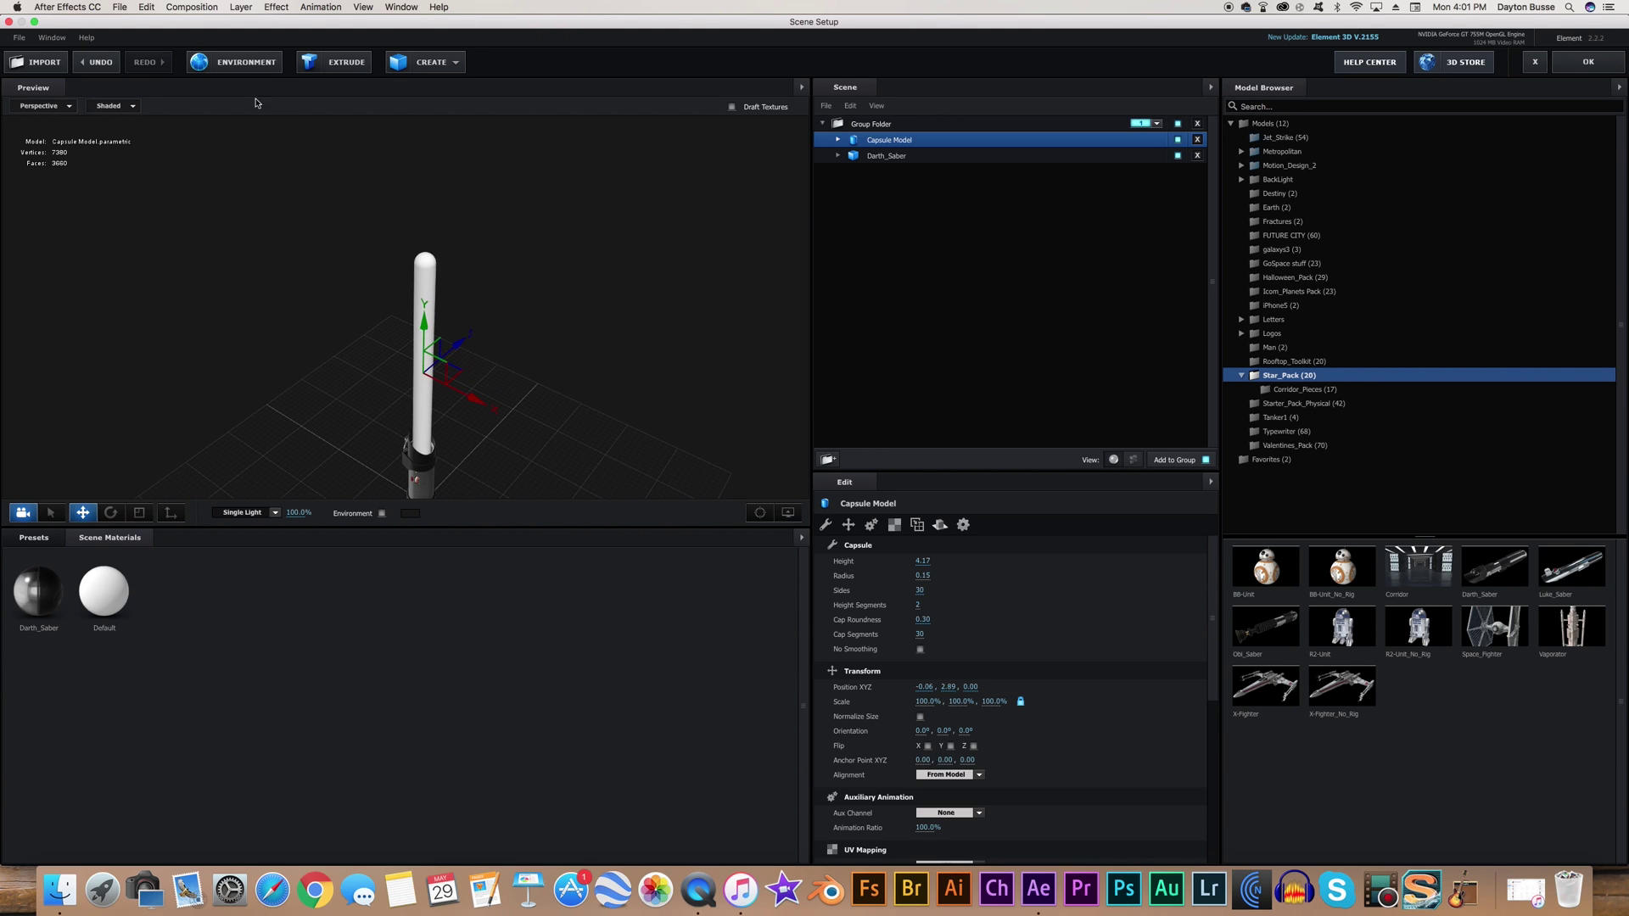
- Switch the preview to Wireframe, orbit to look down, then return to Shaded
click(109, 106)
click(113, 120)
scroll(674, 347, up, 10)
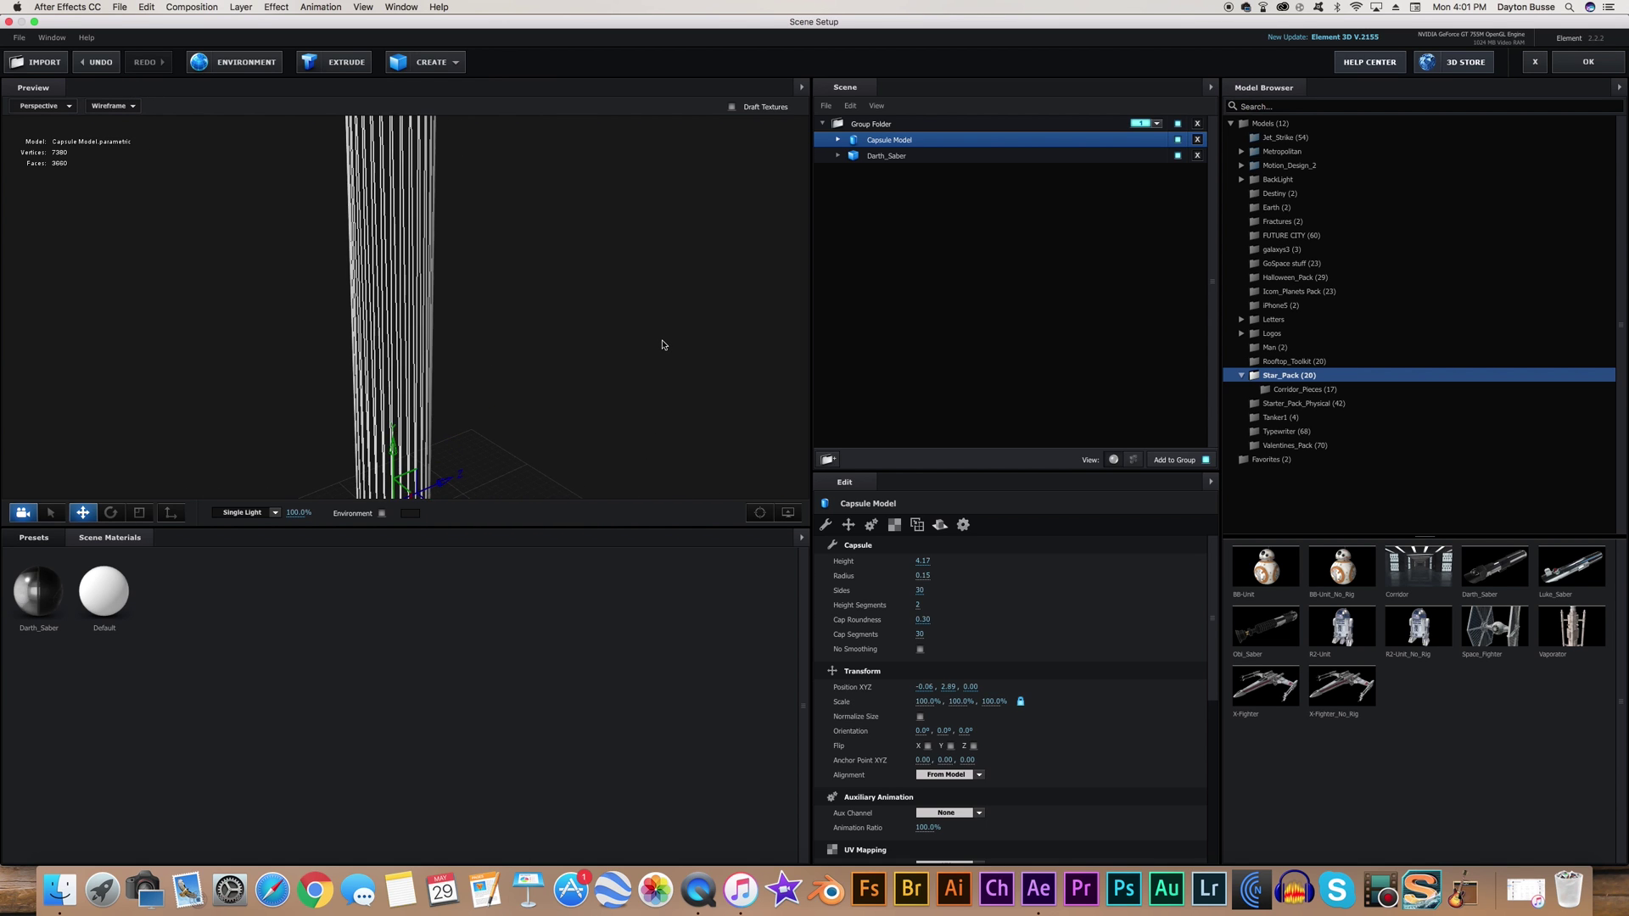
scroll(663, 345, down, 8)
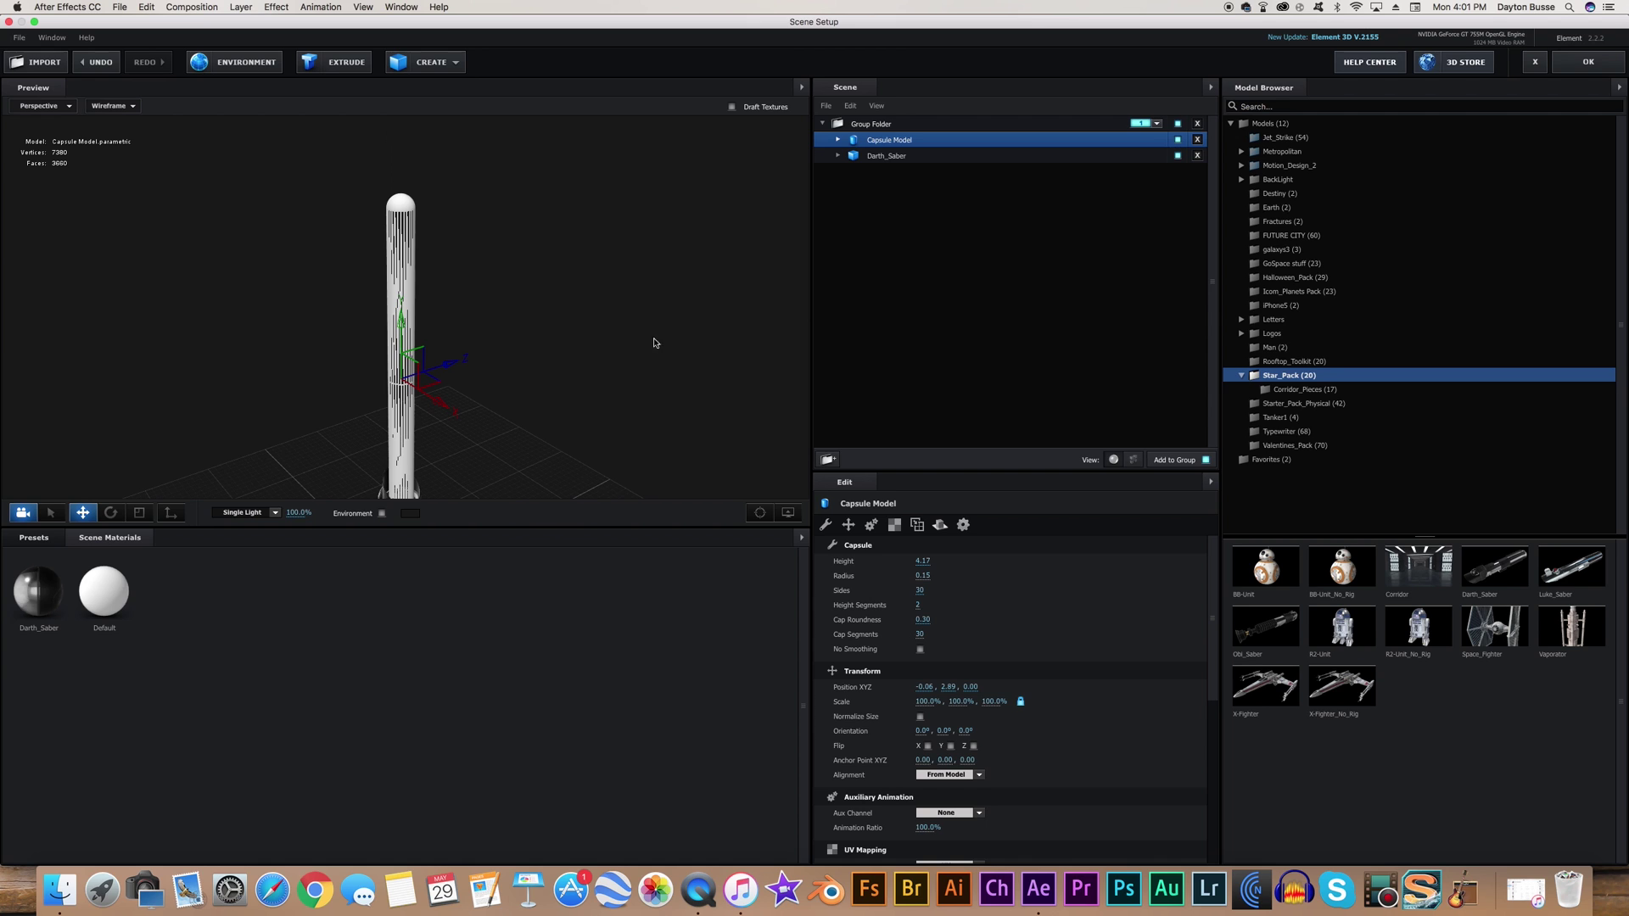
drag(653, 342, 512, 324)
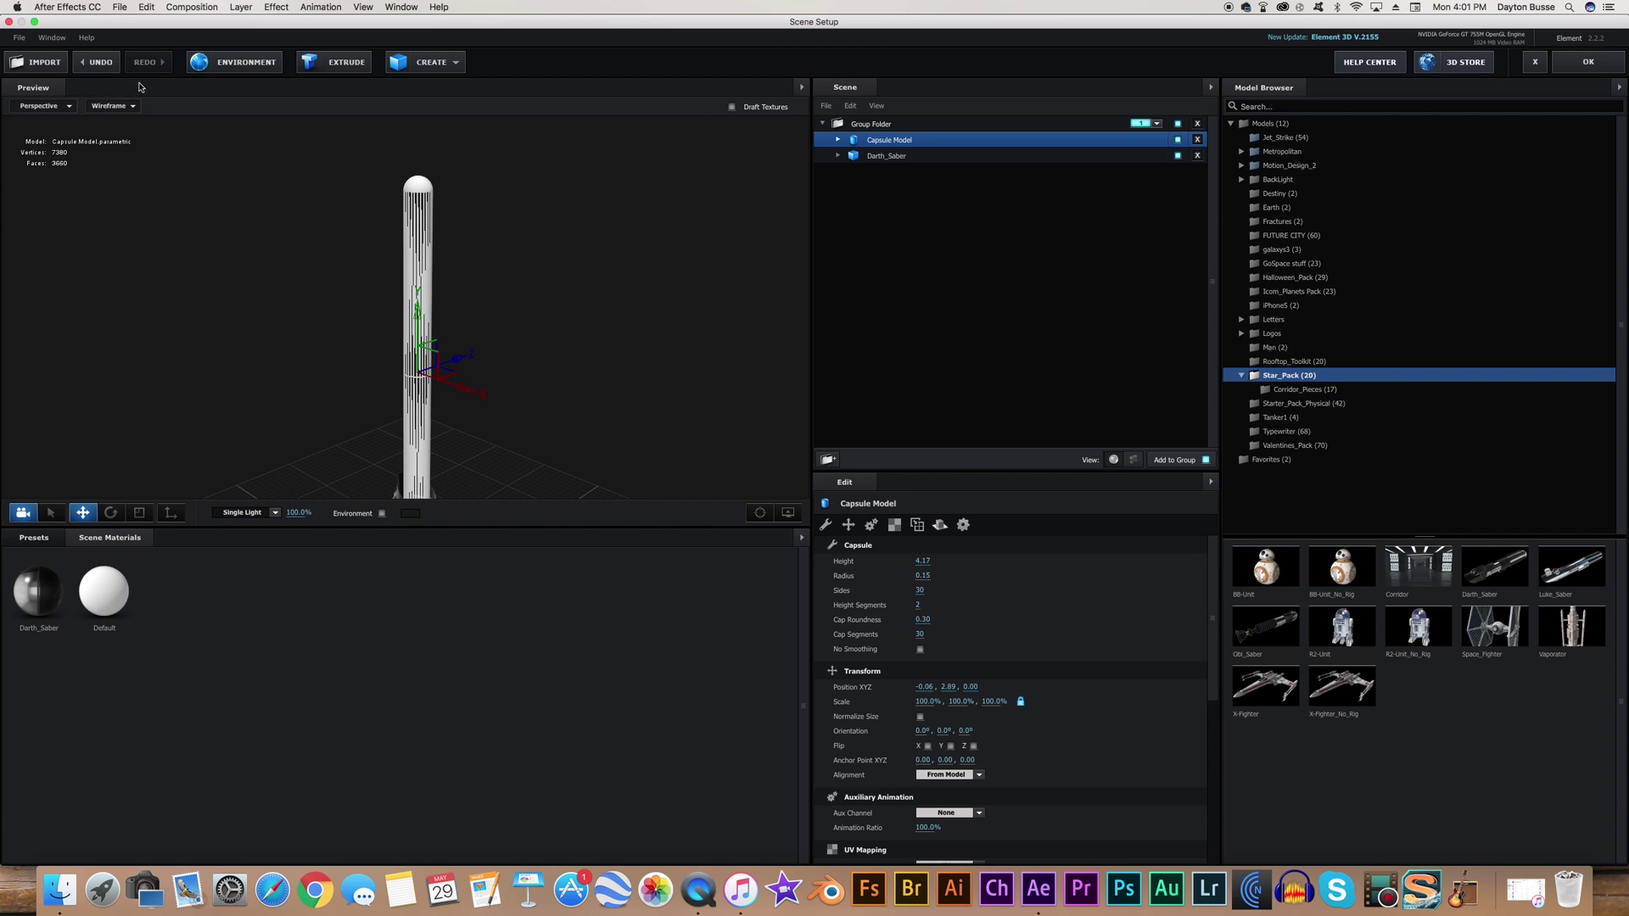
click(109, 106)
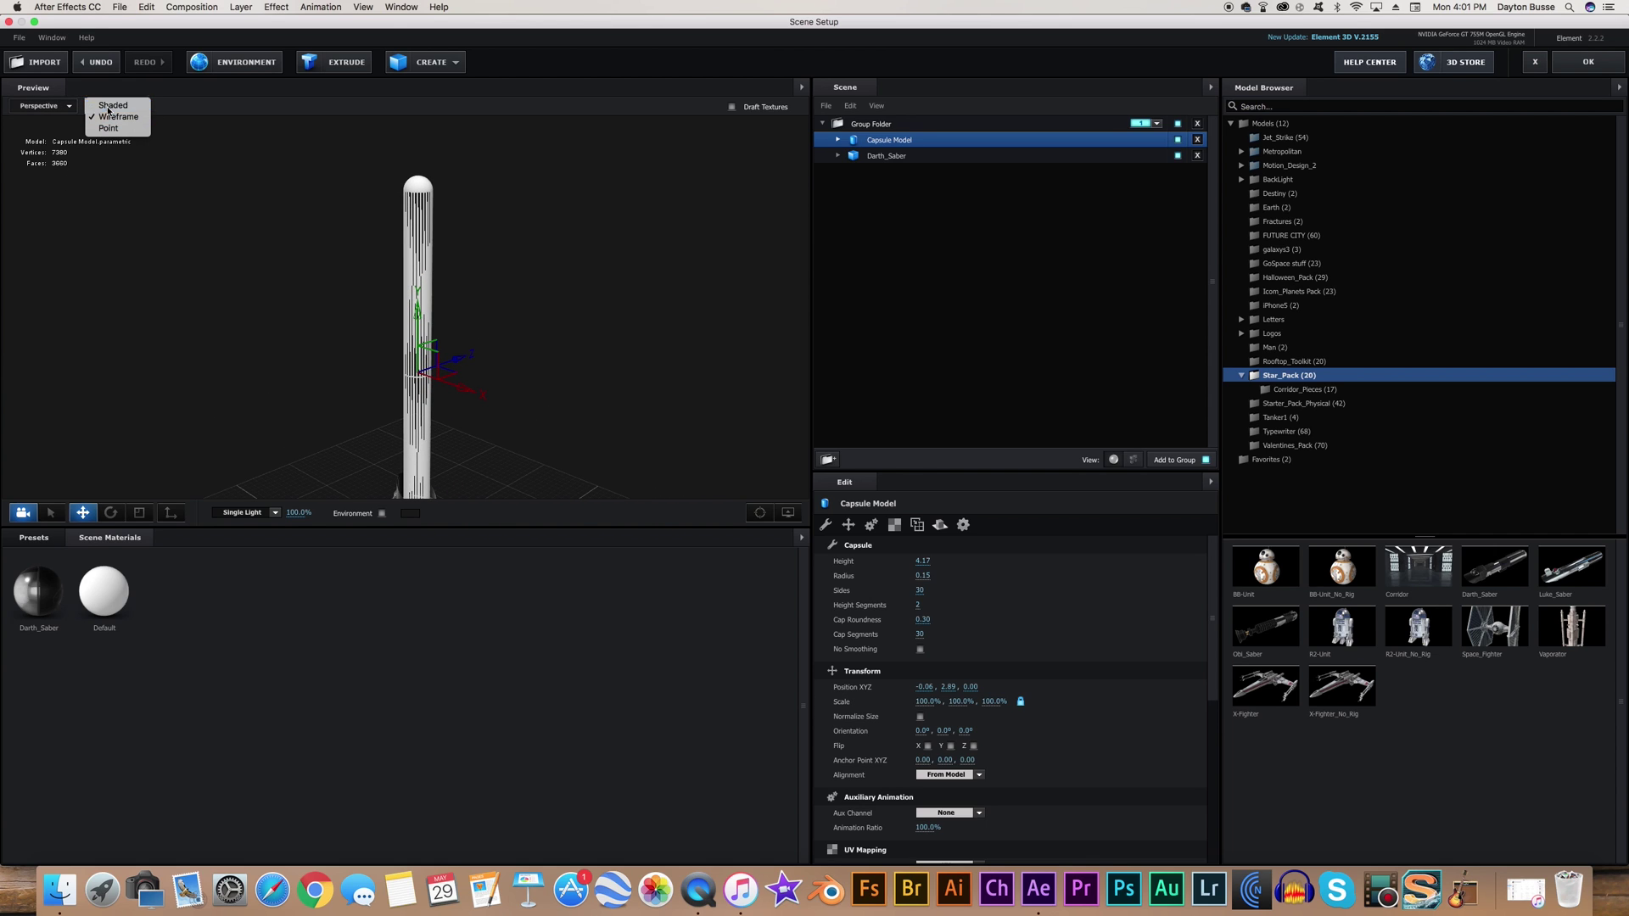
click(108, 106)
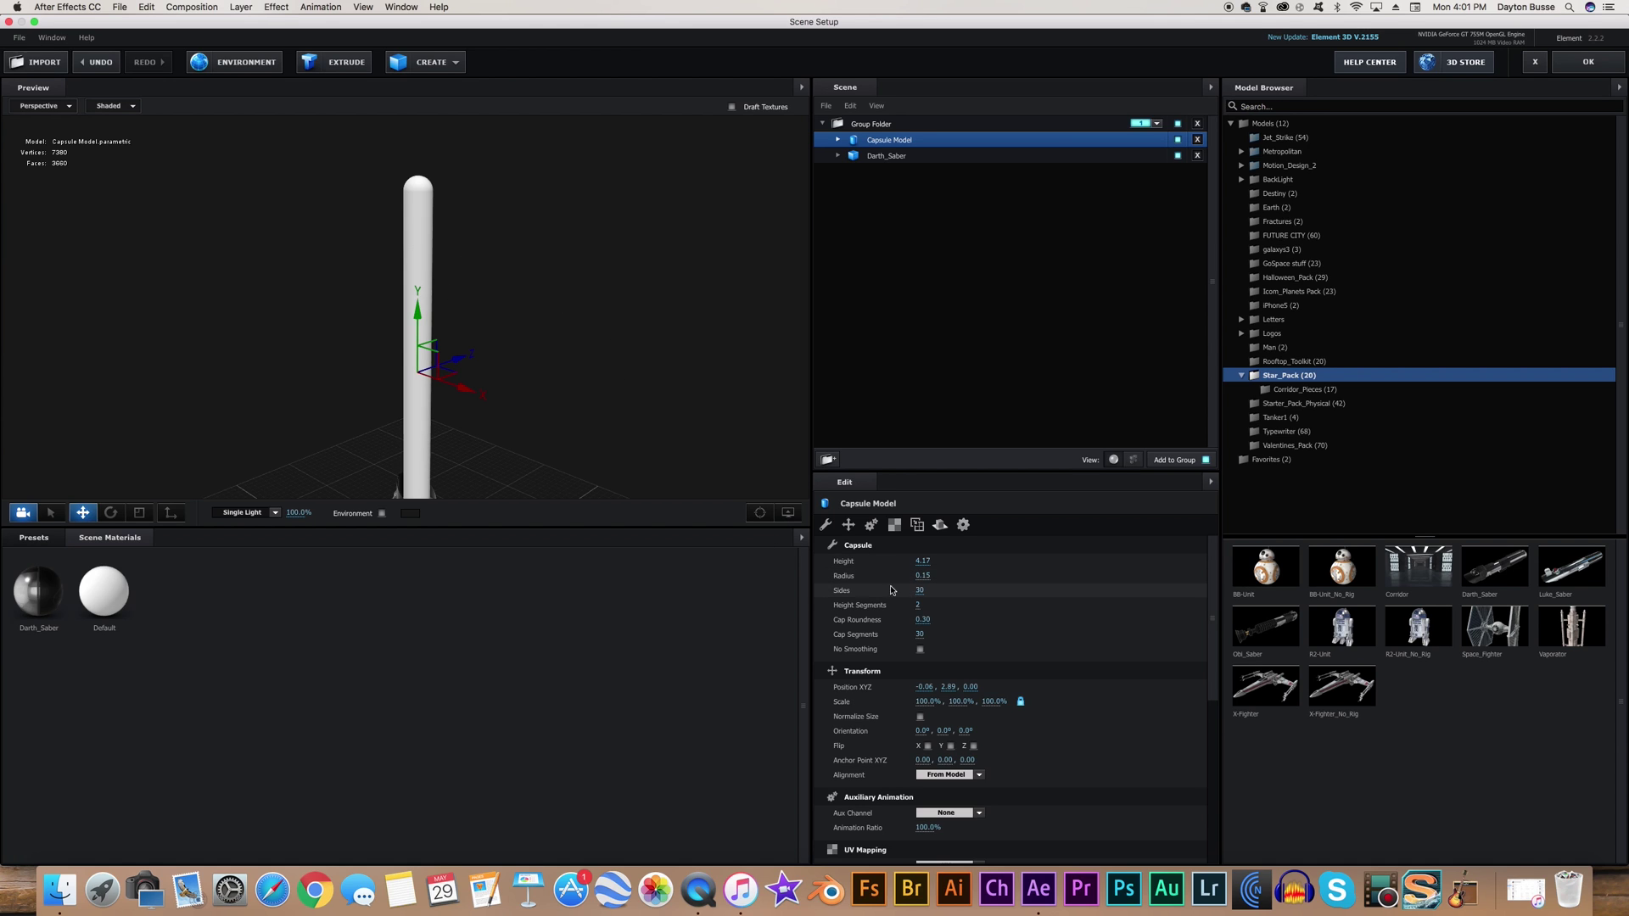
- Set the capsule's Sides to 15 and Cap Segments to 15
click(920, 590)
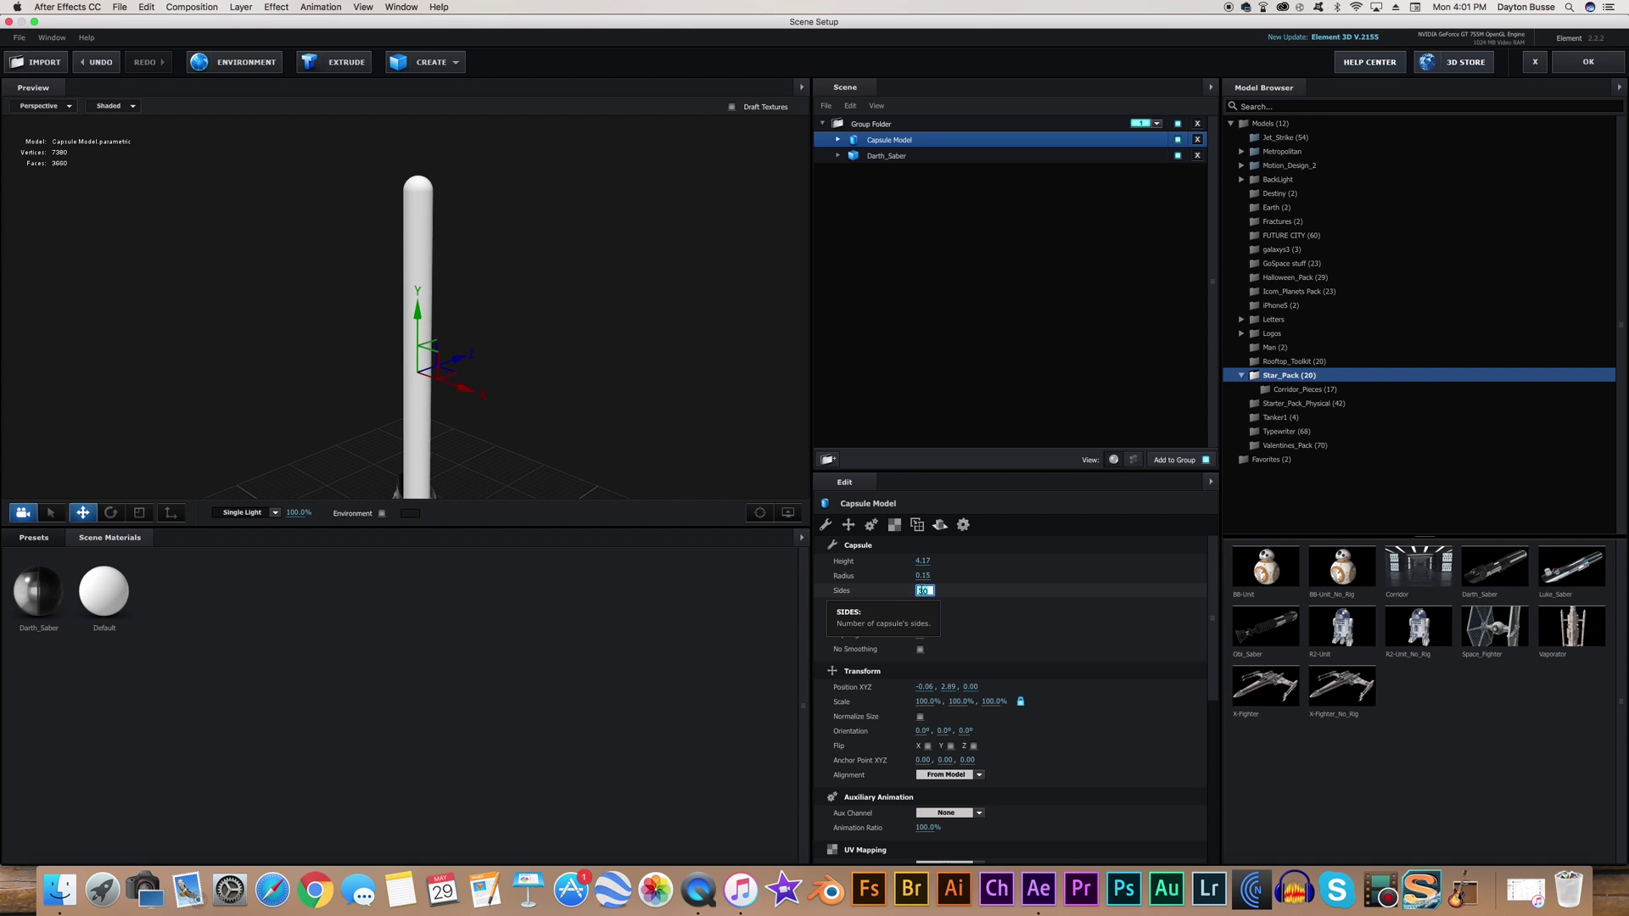
text(15)
key(Return)
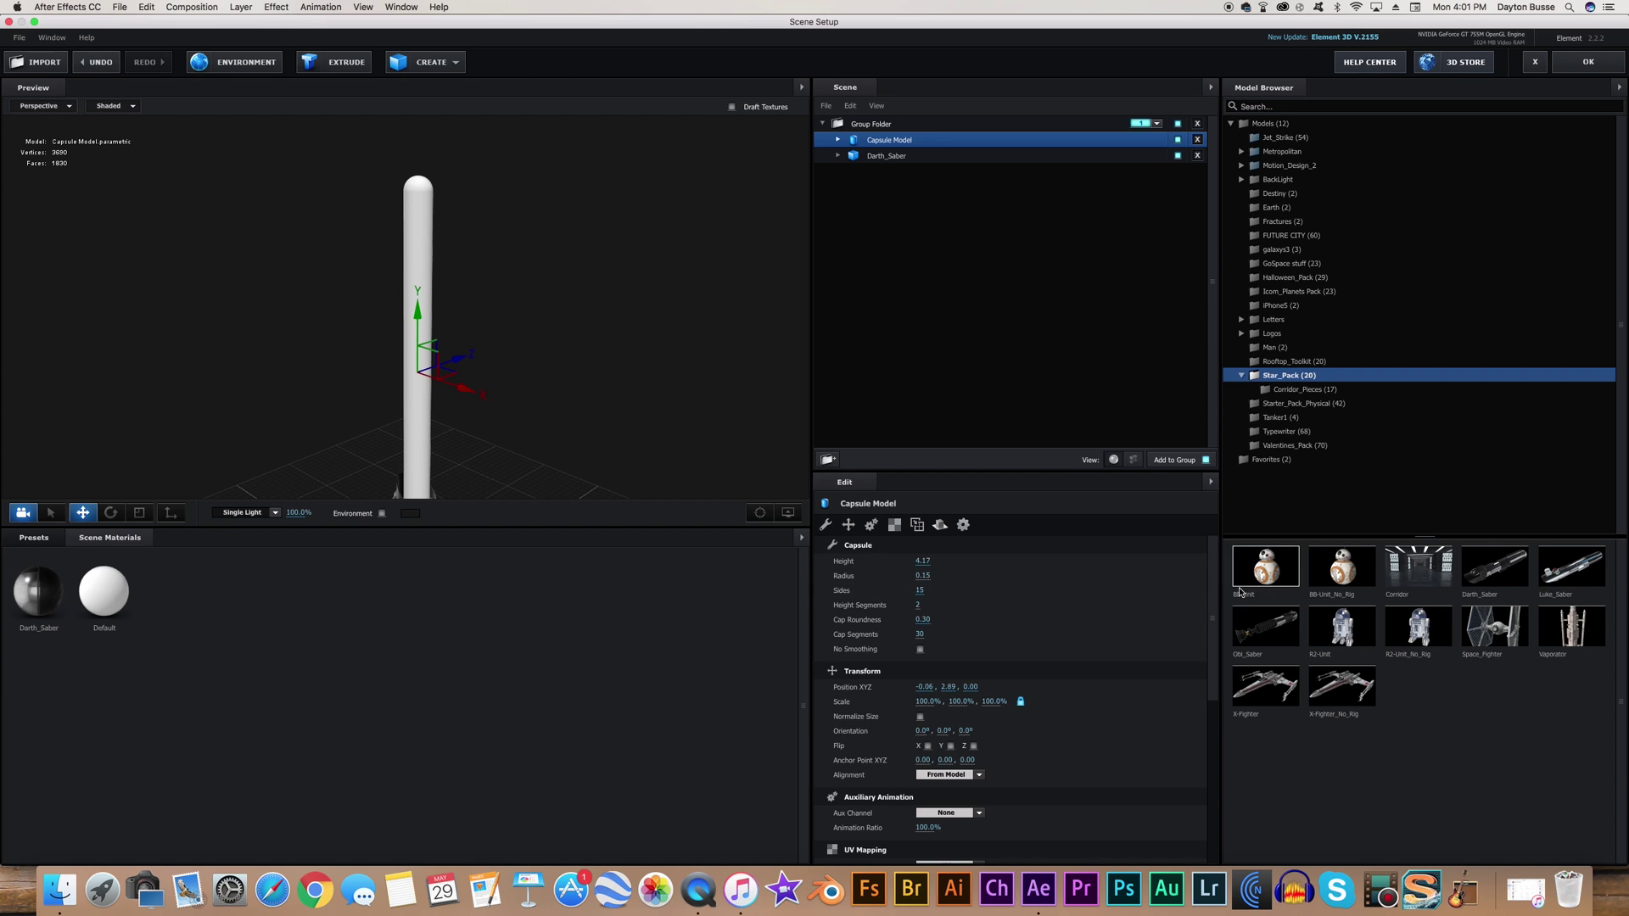
click(920, 635)
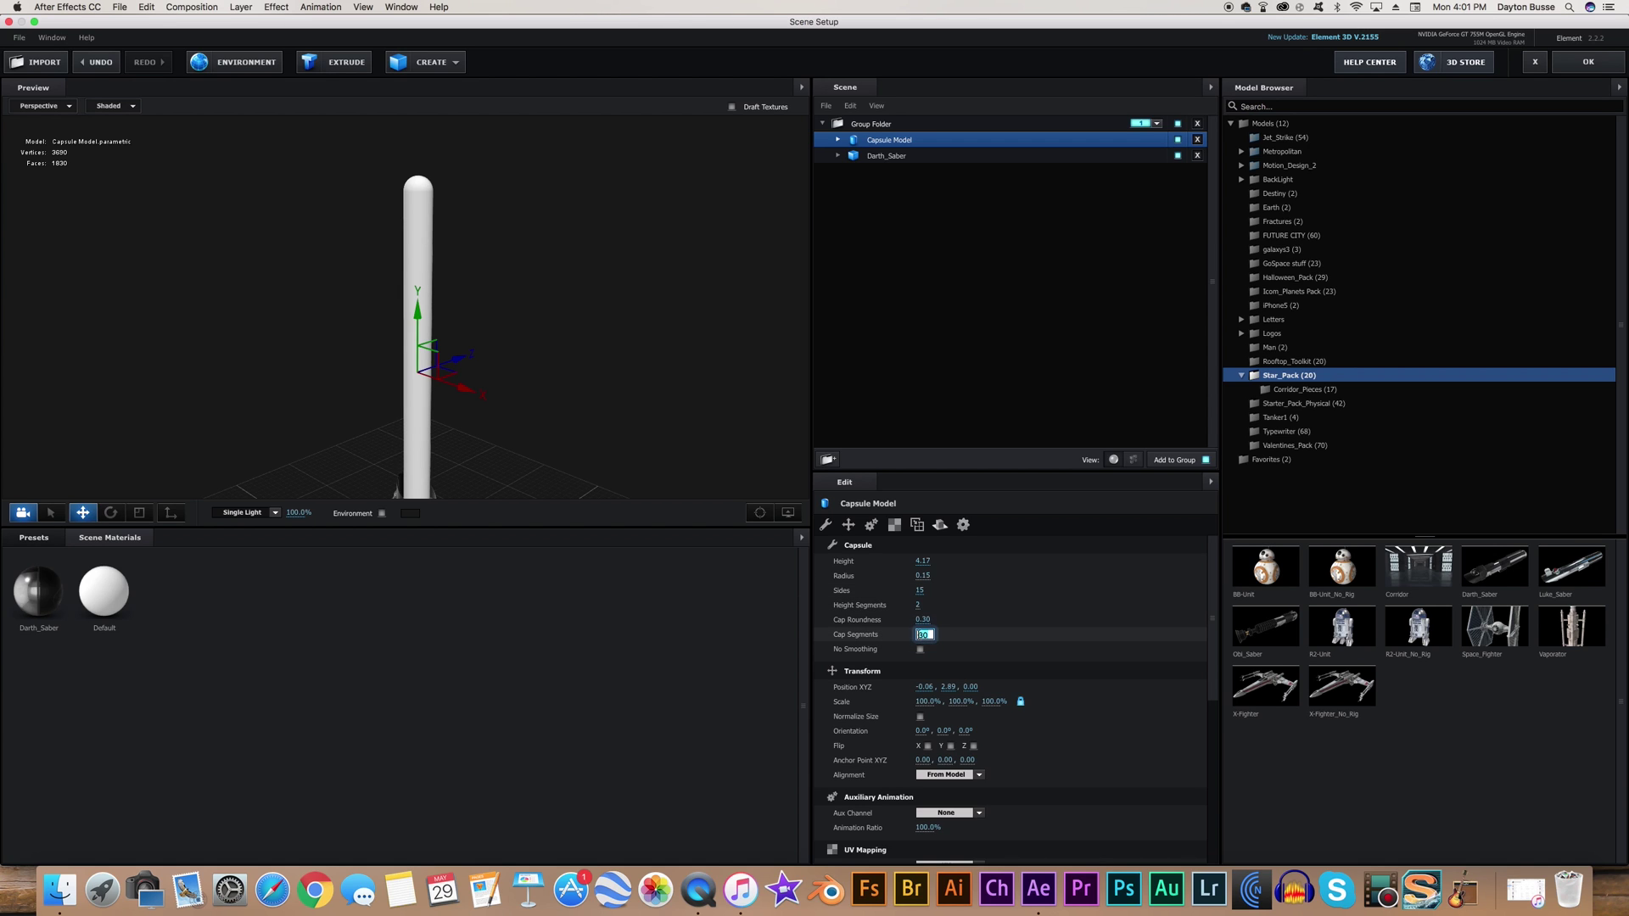
text(15)
key(Return)
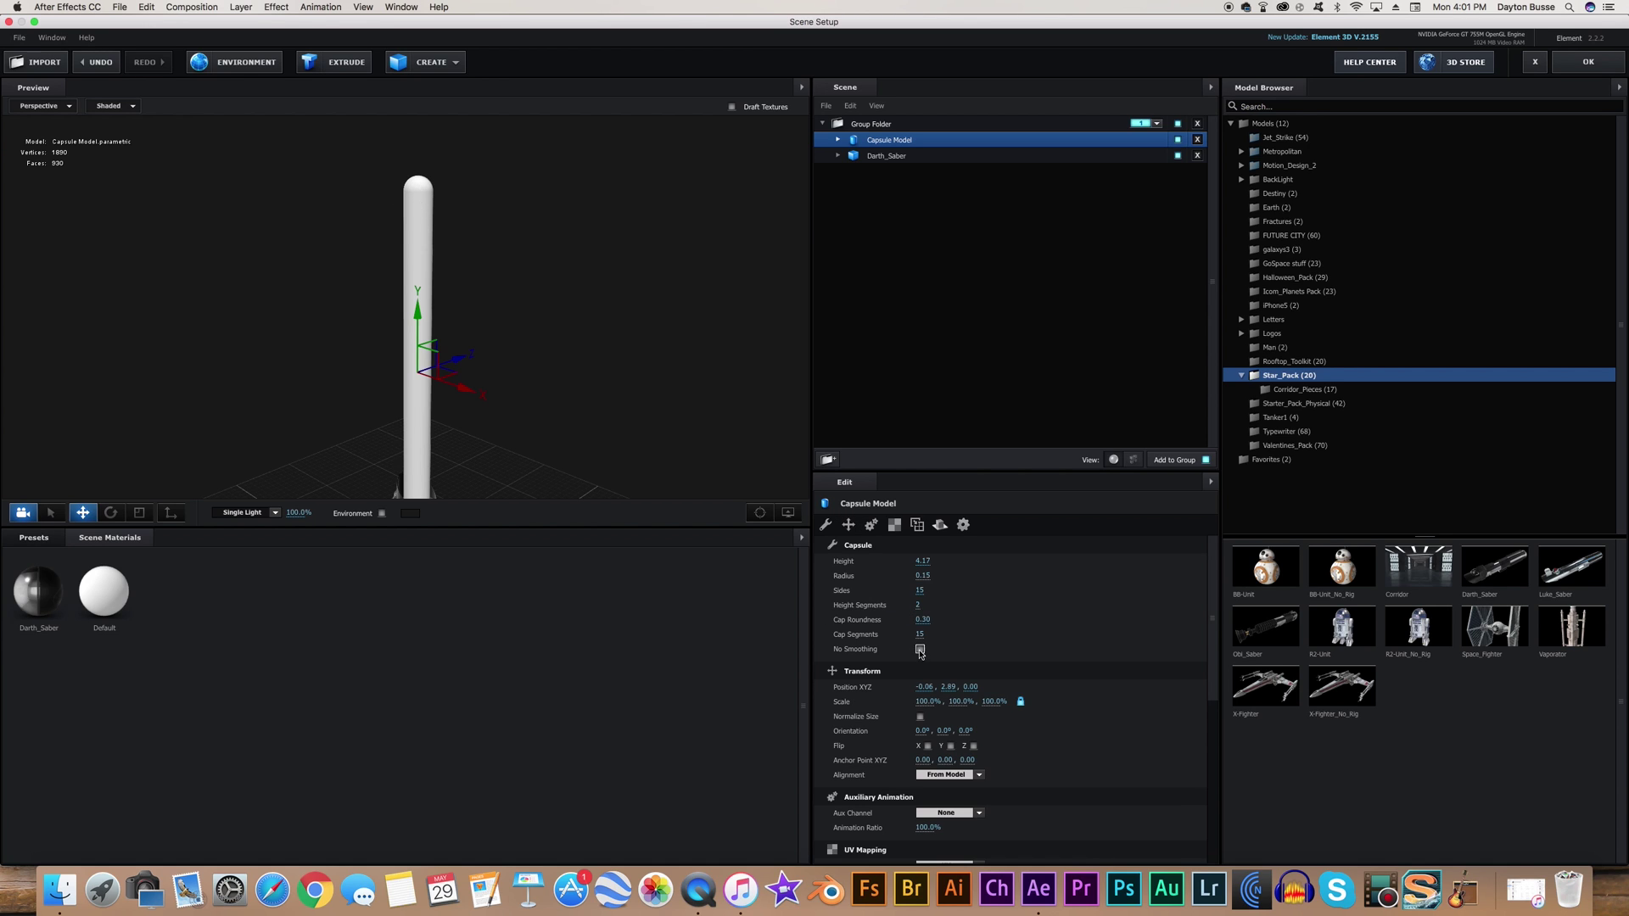
- Scrub the capsule's Cap Roundness down, then up to 1.02
drag(923, 622, 899, 620)
drag(900, 620, 958, 618)
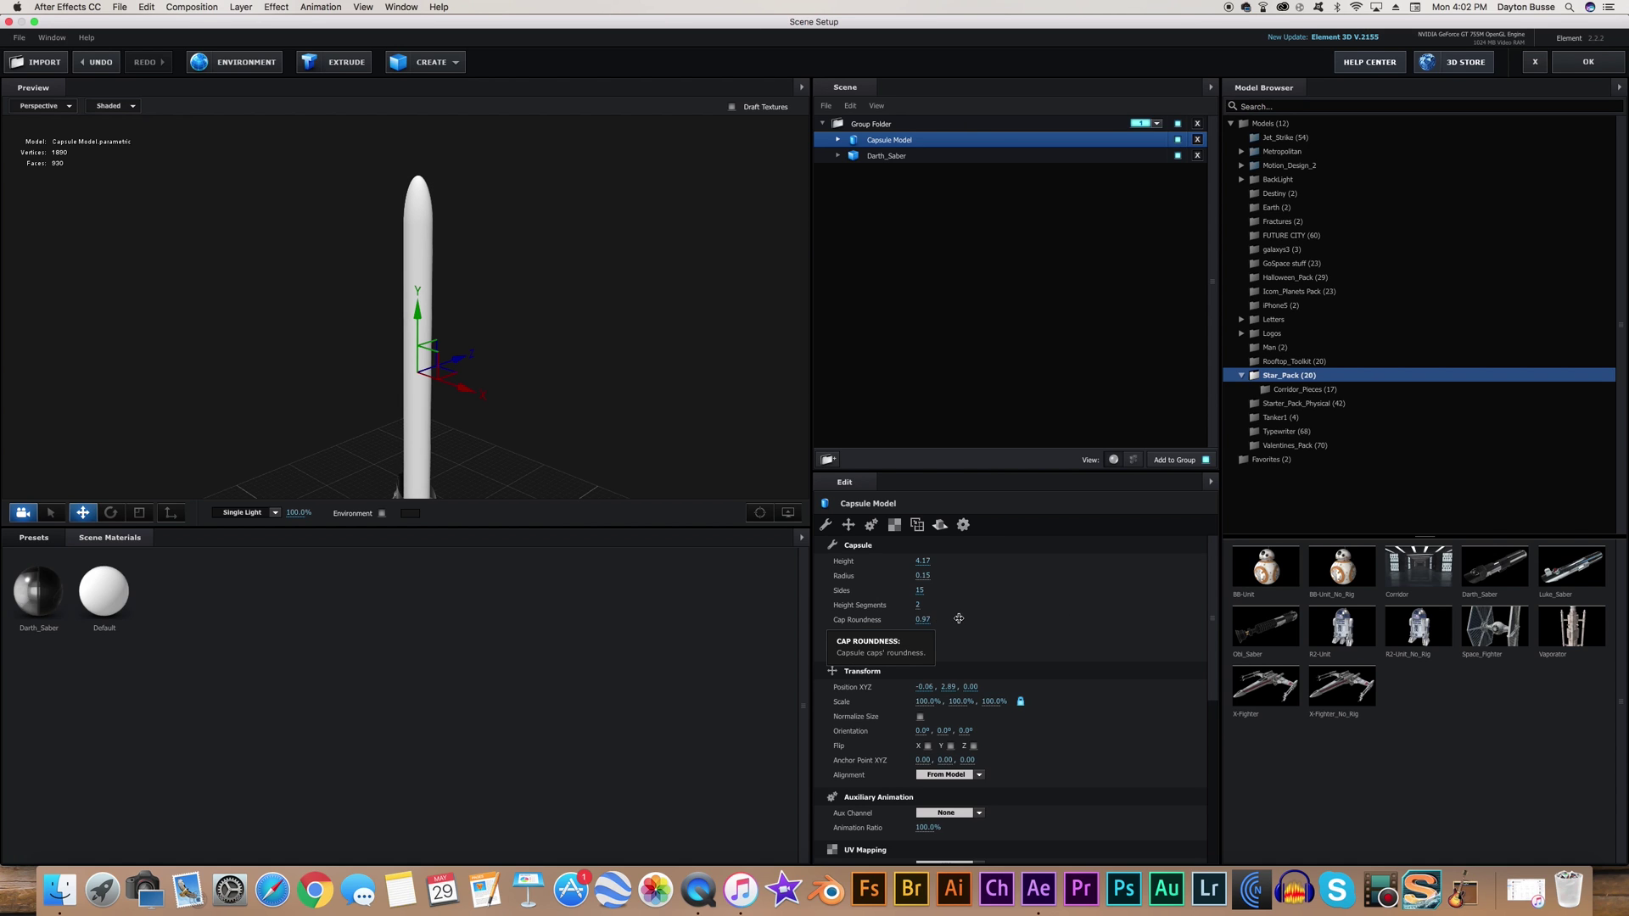
drag(534, 421, 469, 425)
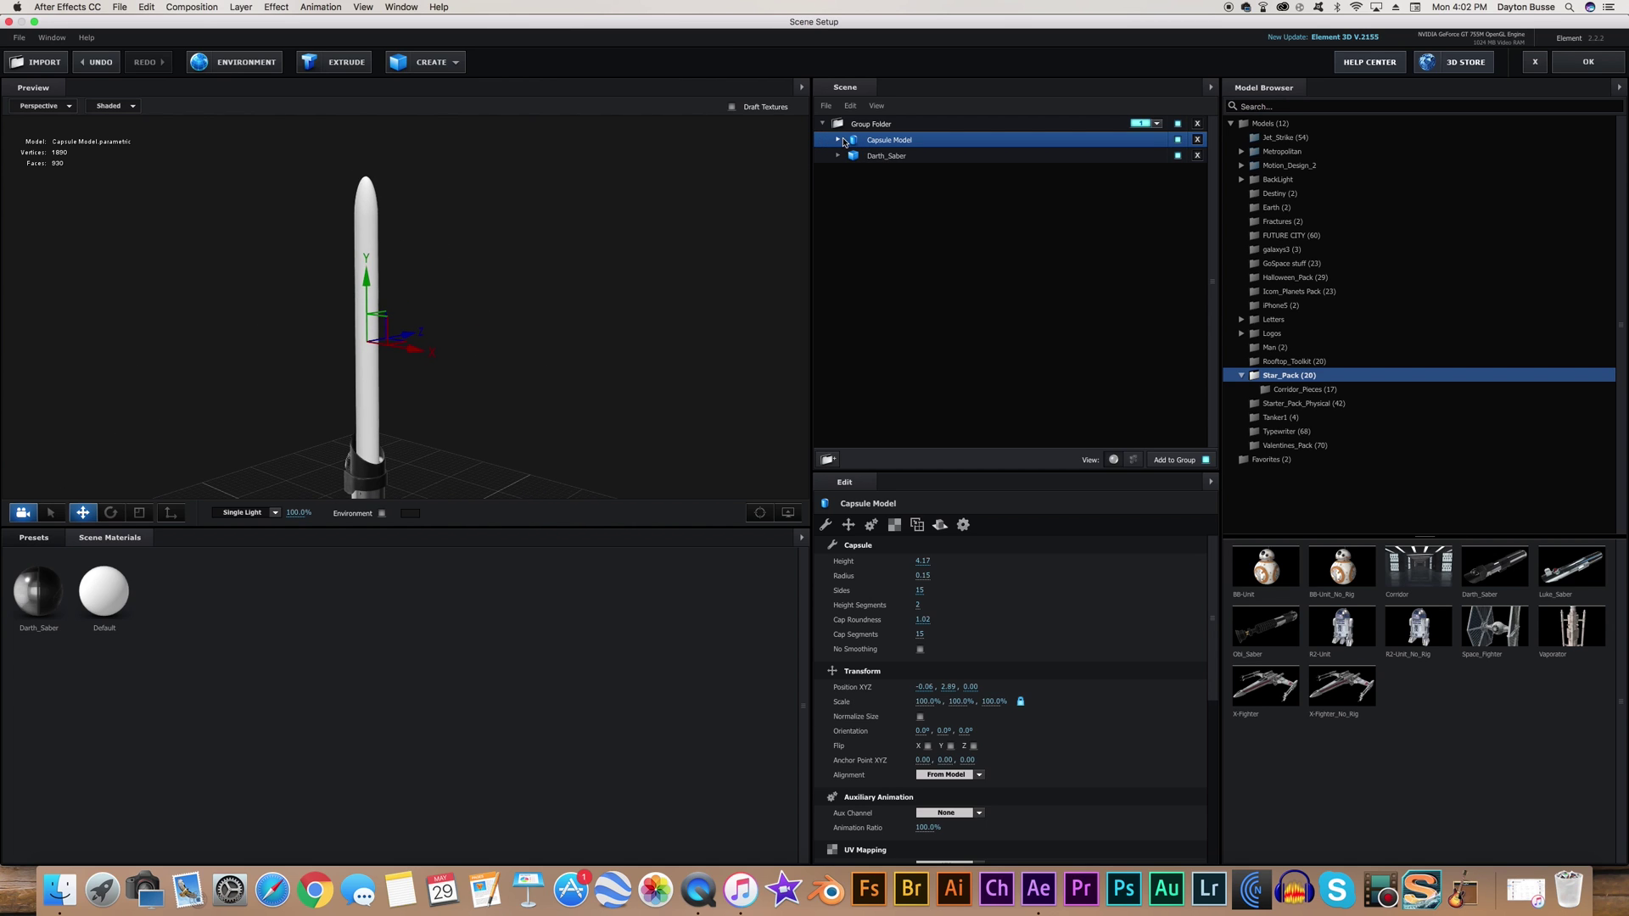
- Set Illumination Intensity to 1200% on the capsule's Default material
click(839, 140)
click(882, 157)
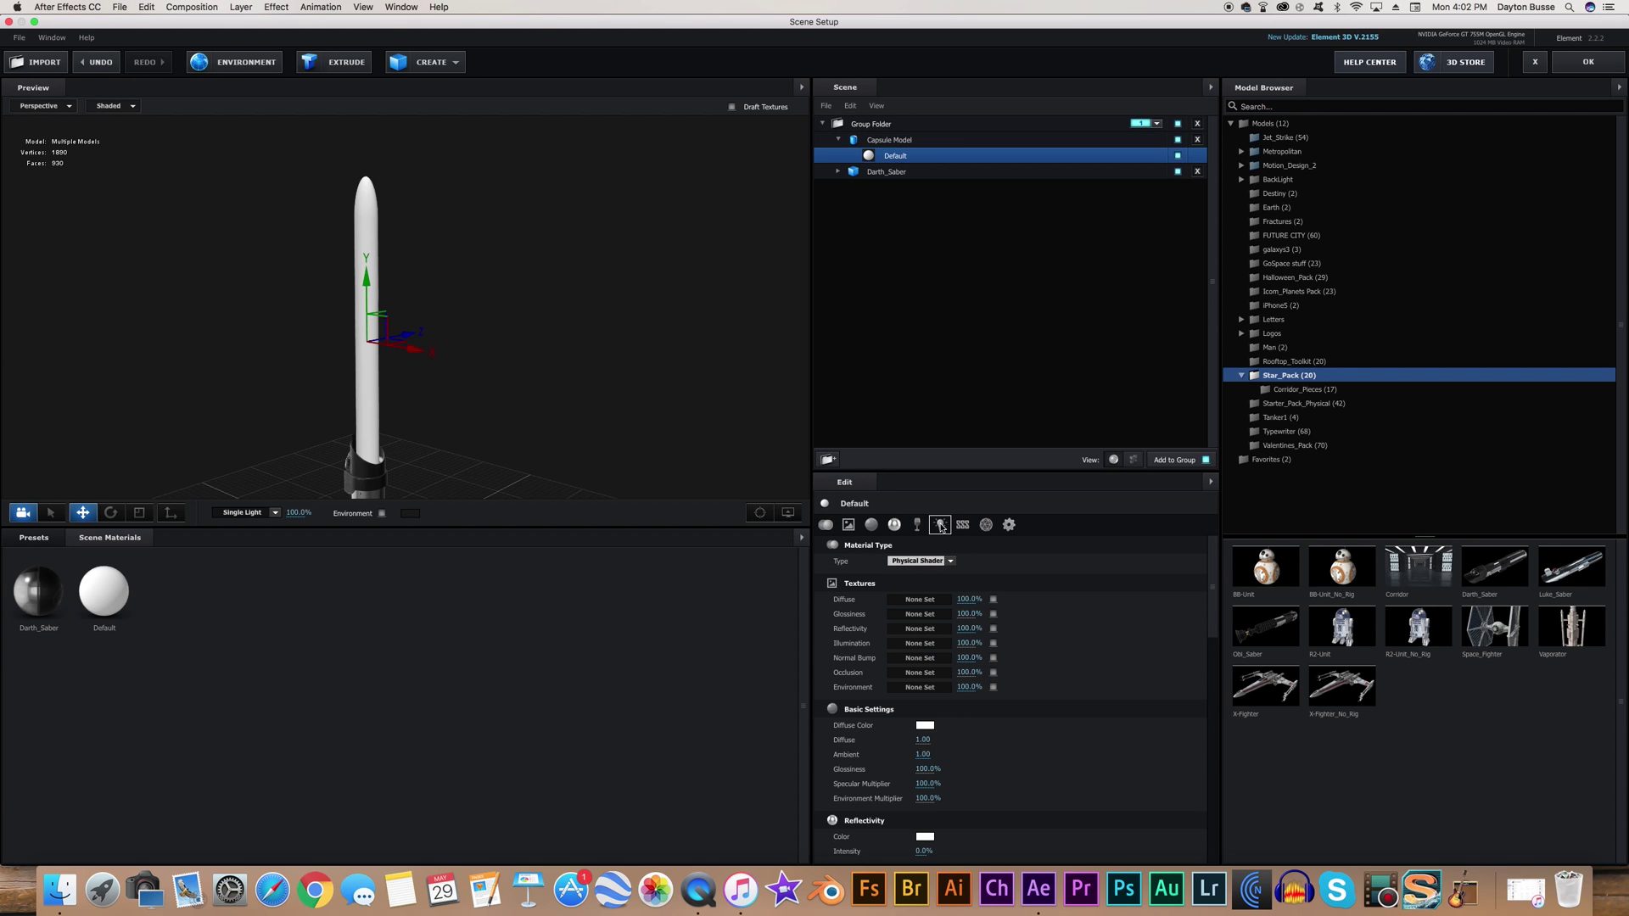
click(940, 525)
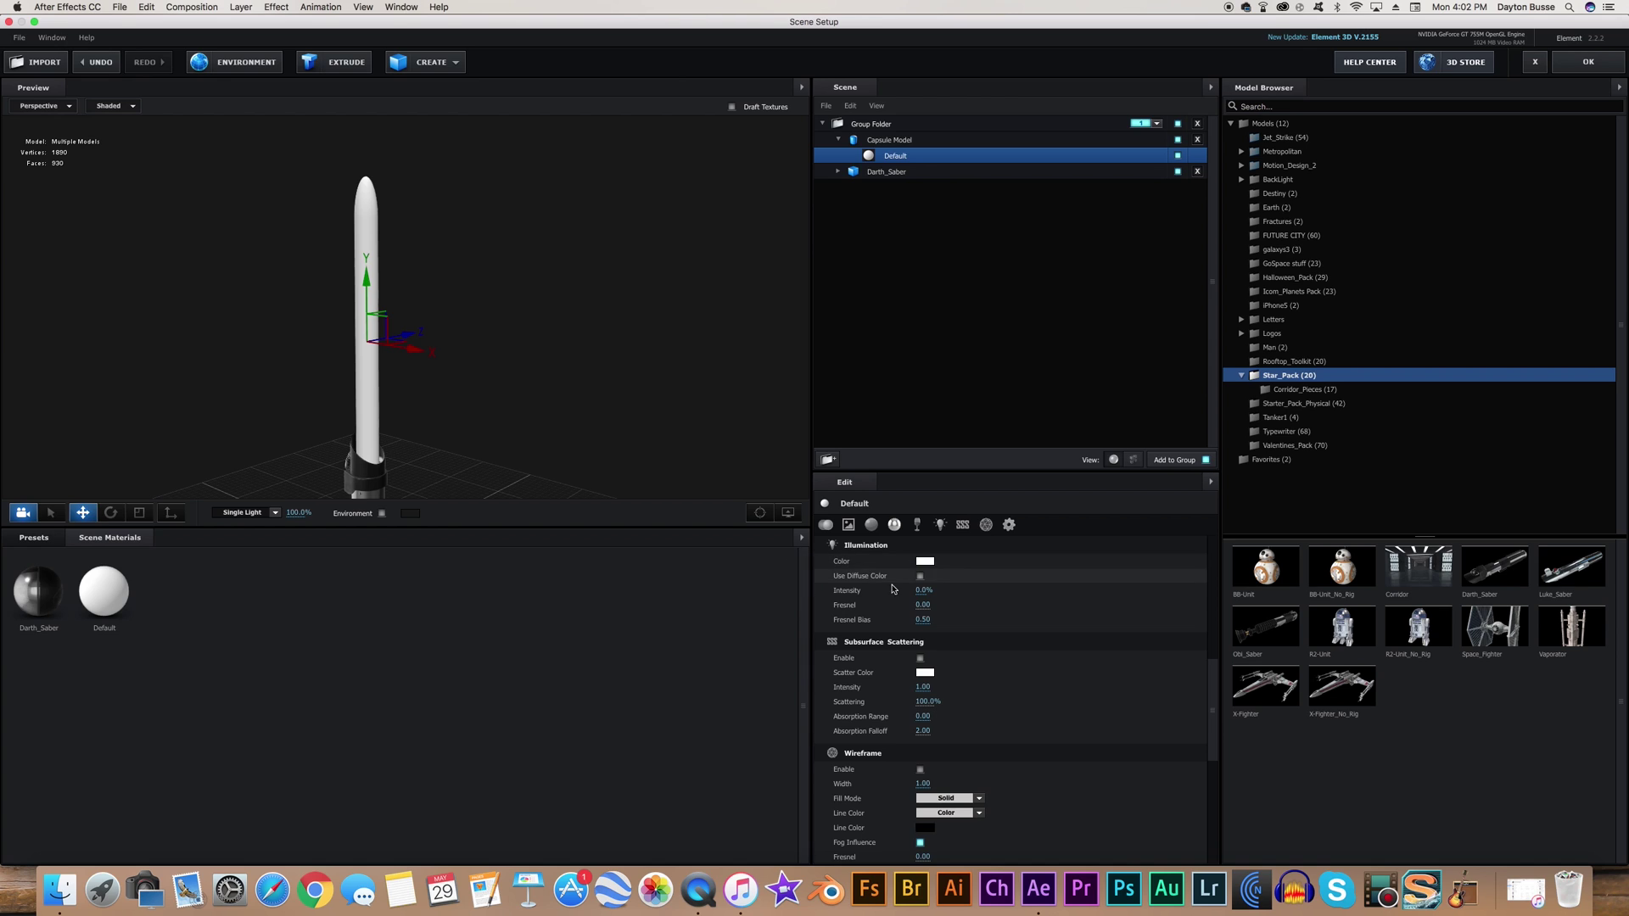
click(923, 591)
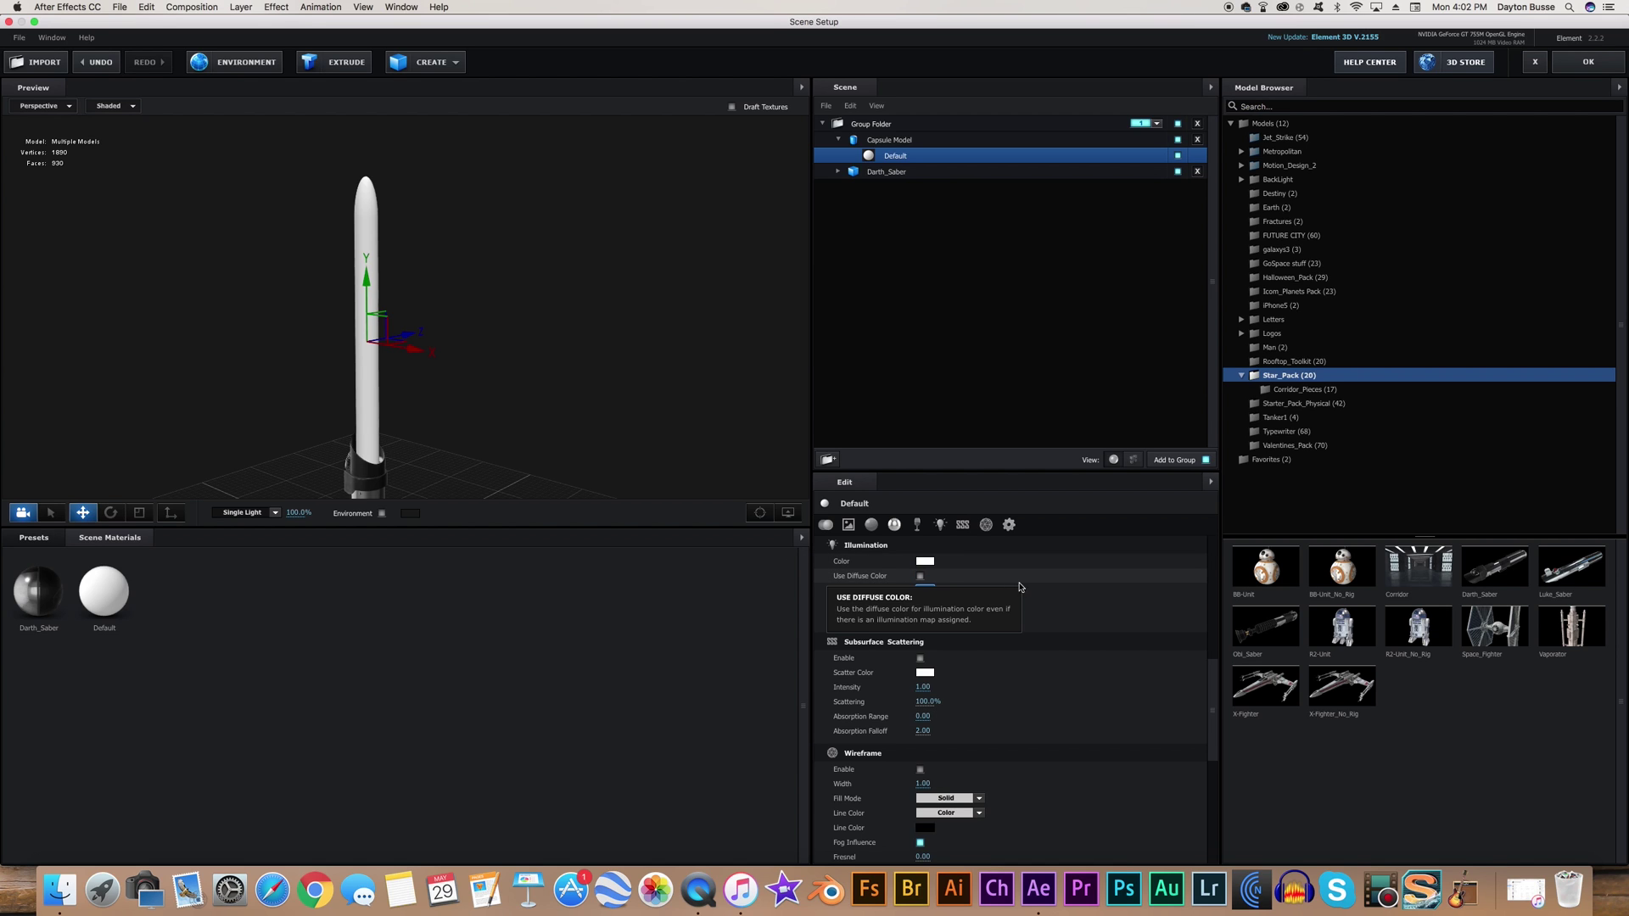
text(0)
key(Return)
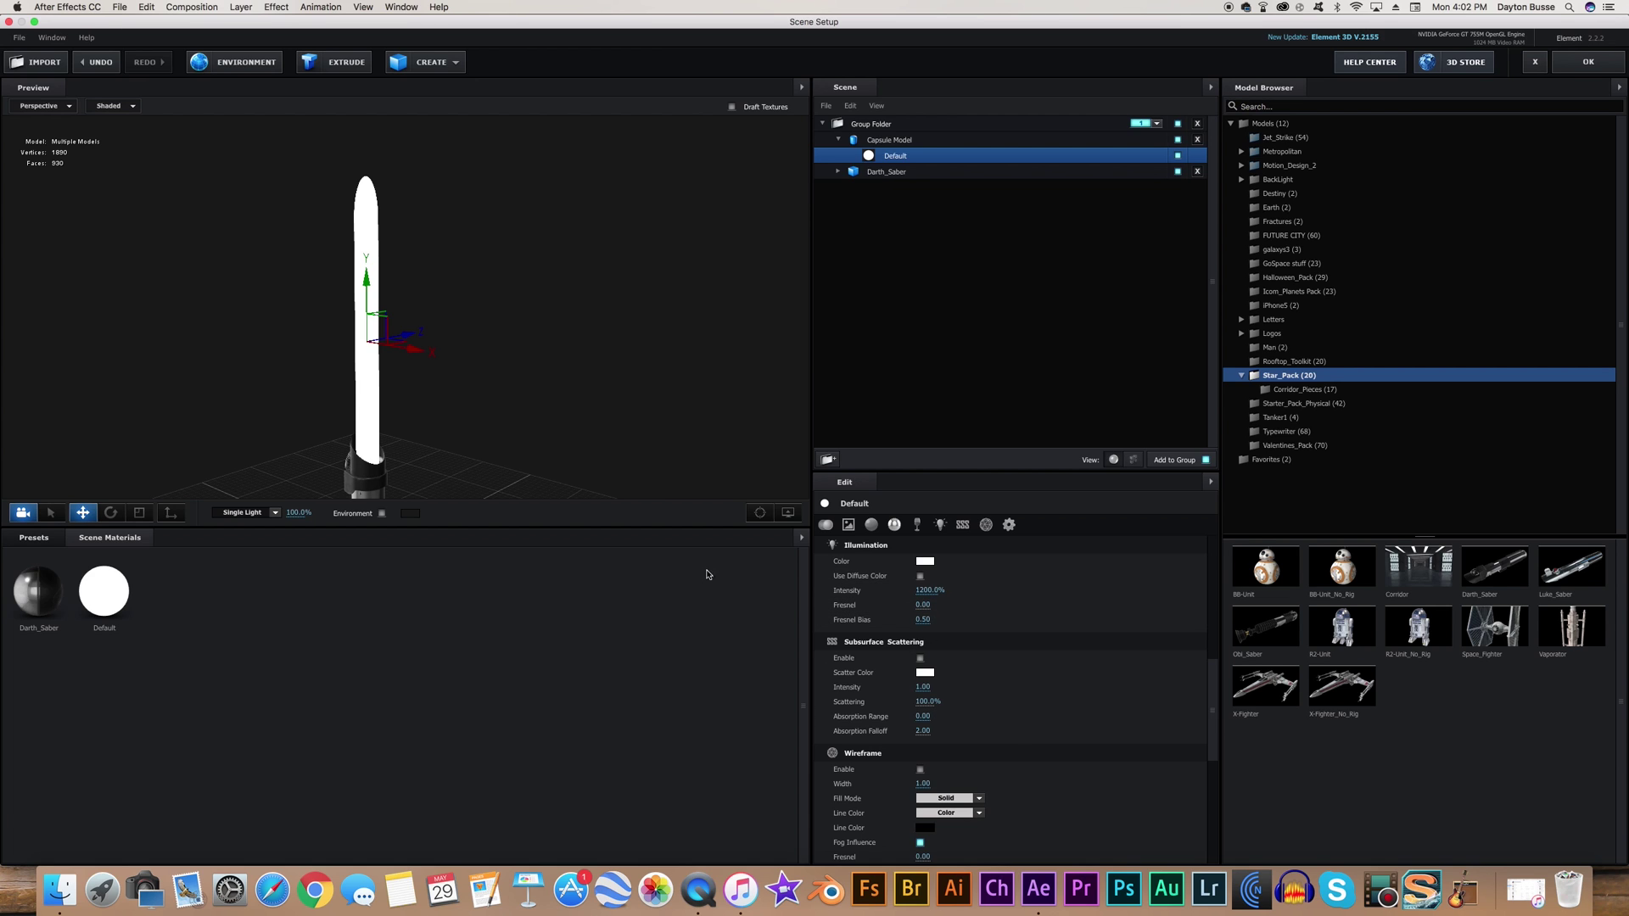
drag(582, 389, 655, 414)
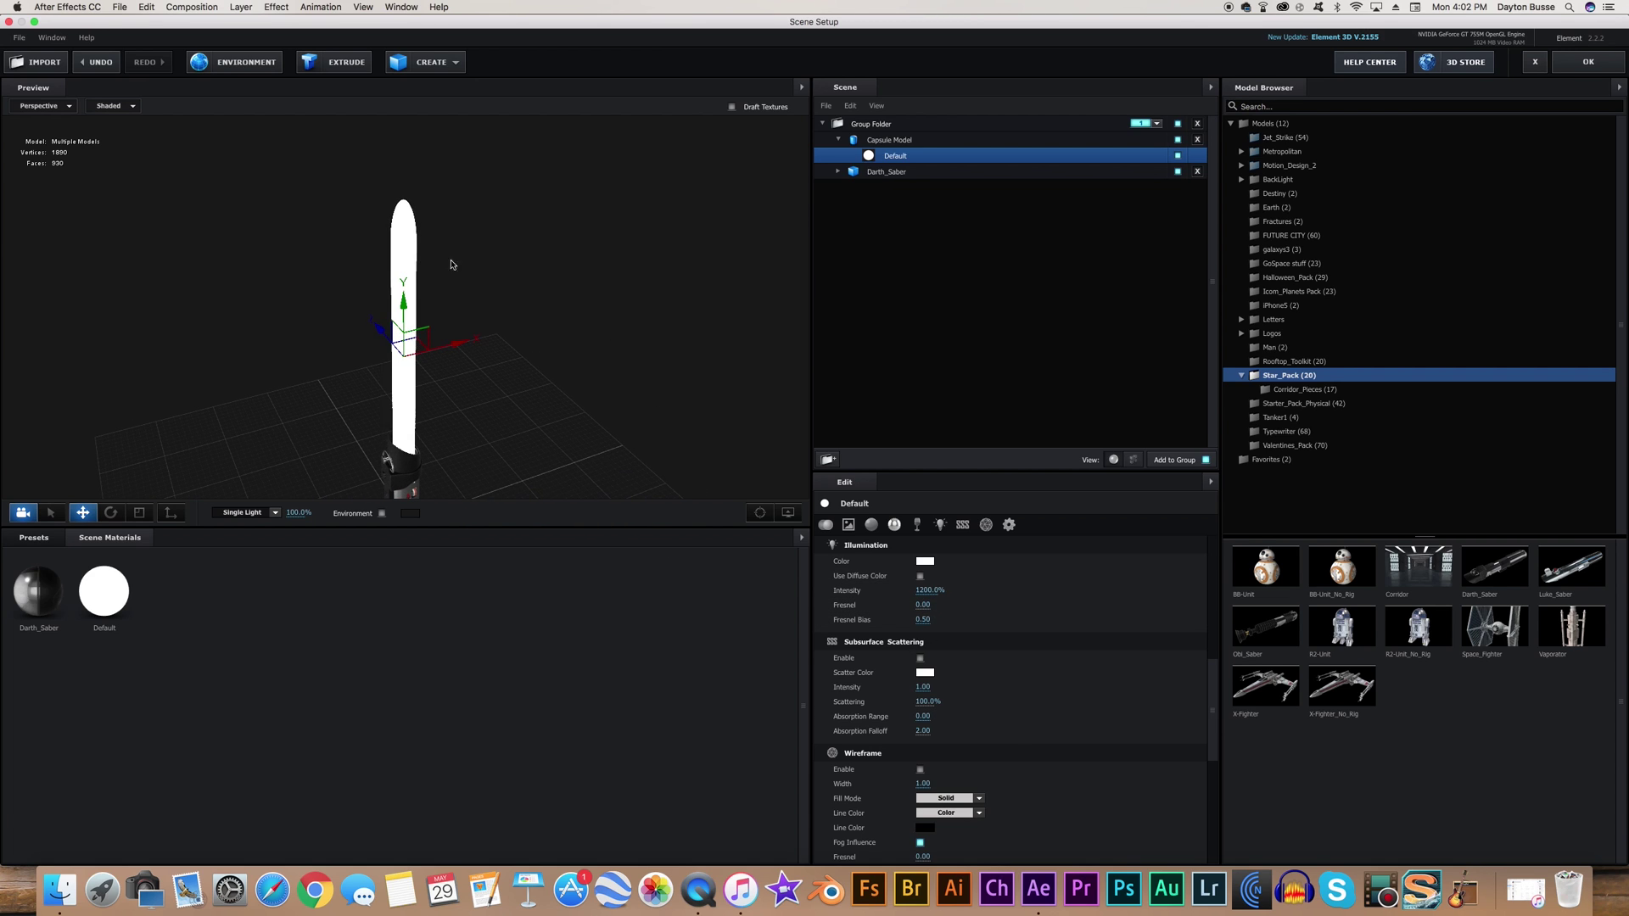
- Change the blade's Illumination colour to light red FF5C5C
click(925, 561)
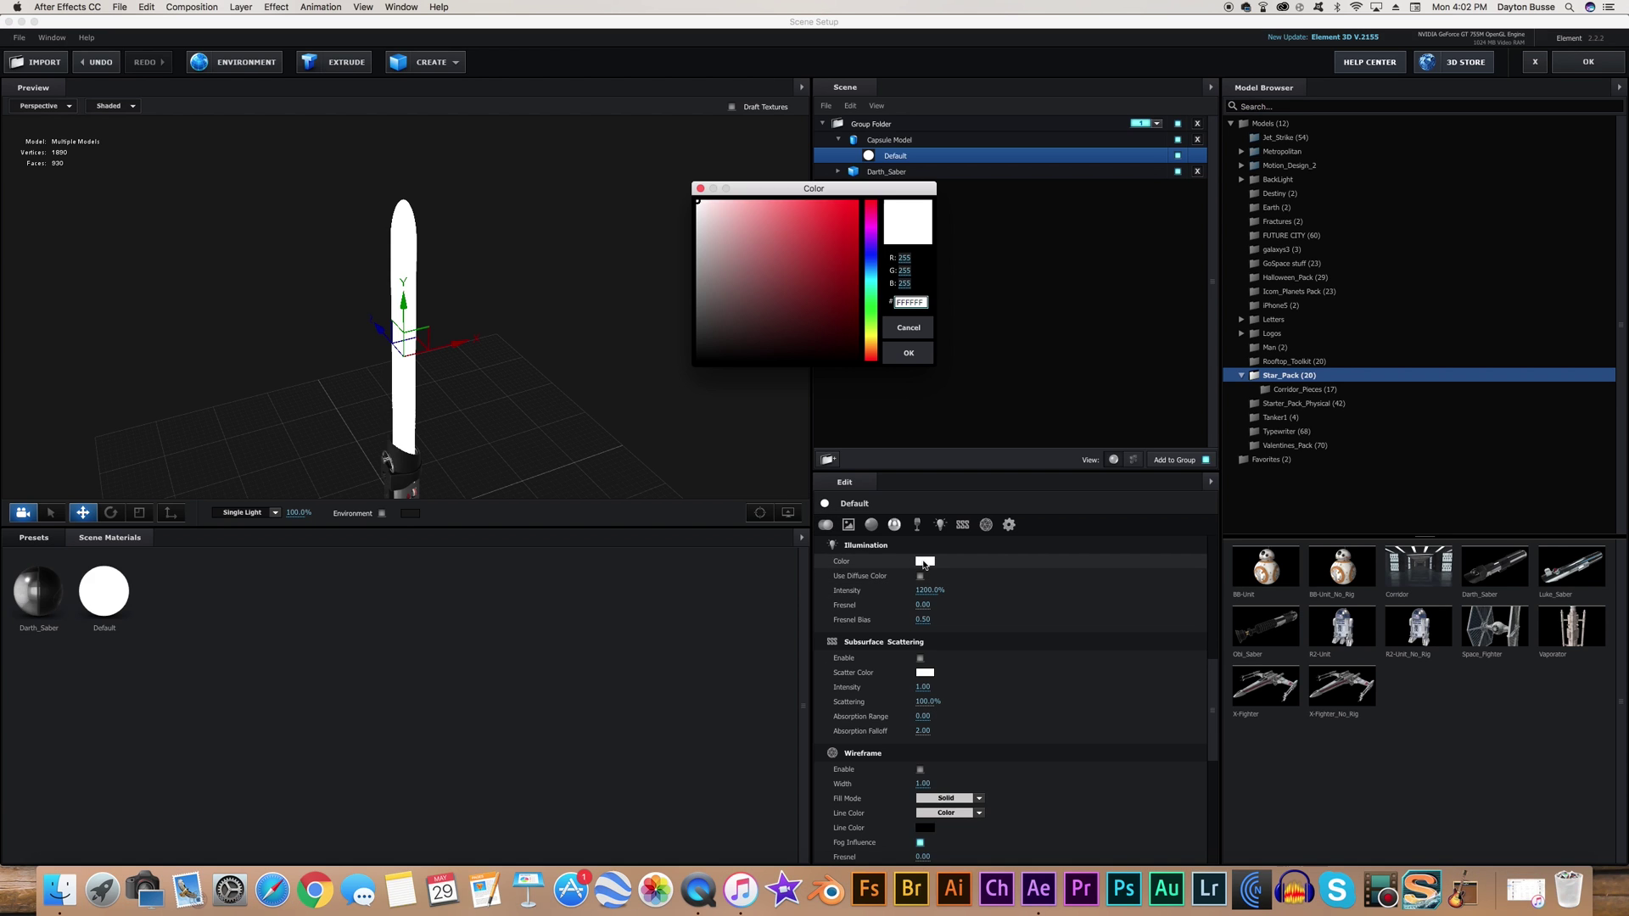
drag(770, 230, 858, 201)
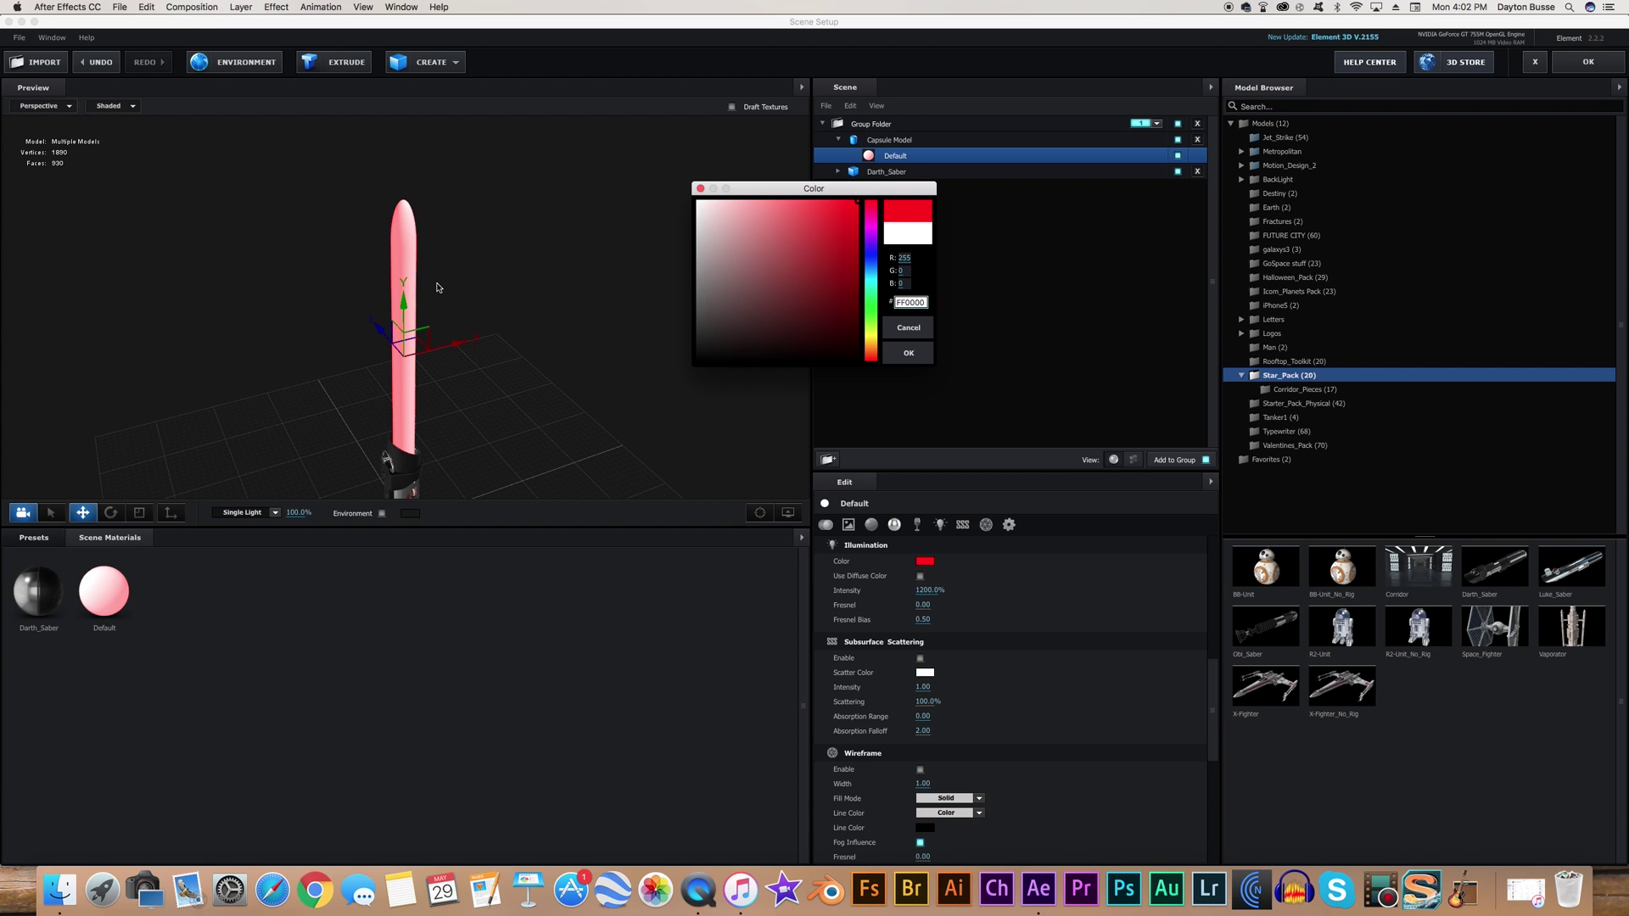
mouse_move(808, 208)
mouse_down()
mouse_move(783, 176)
mouse_move(826, 175)
mouse_move(798, 174)
mouse_up()
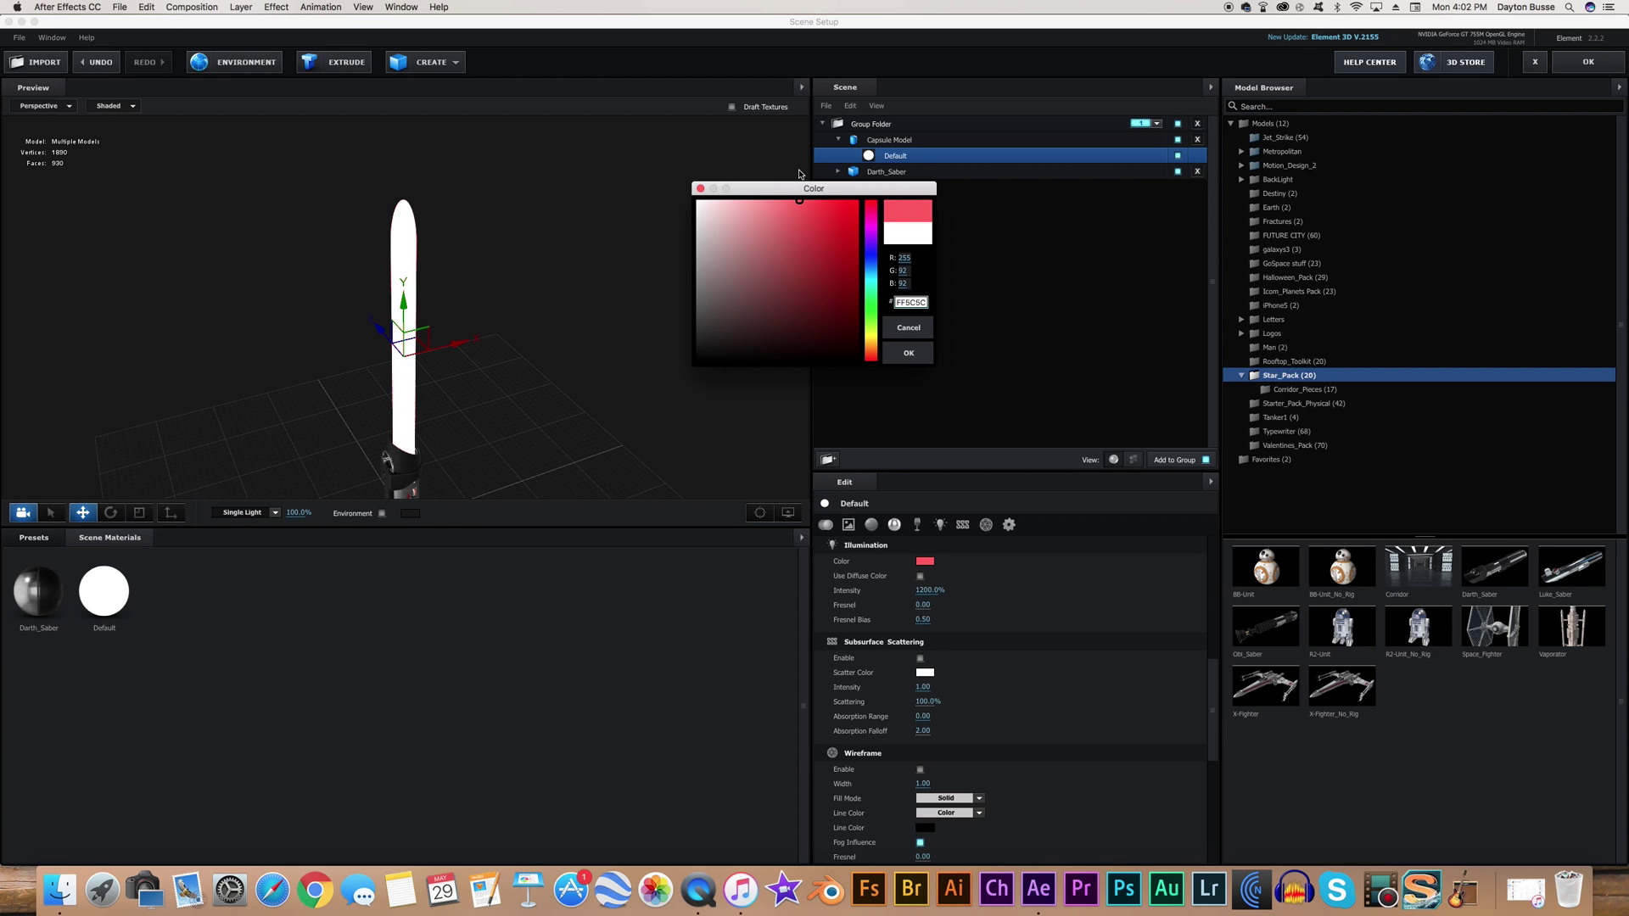
click(909, 352)
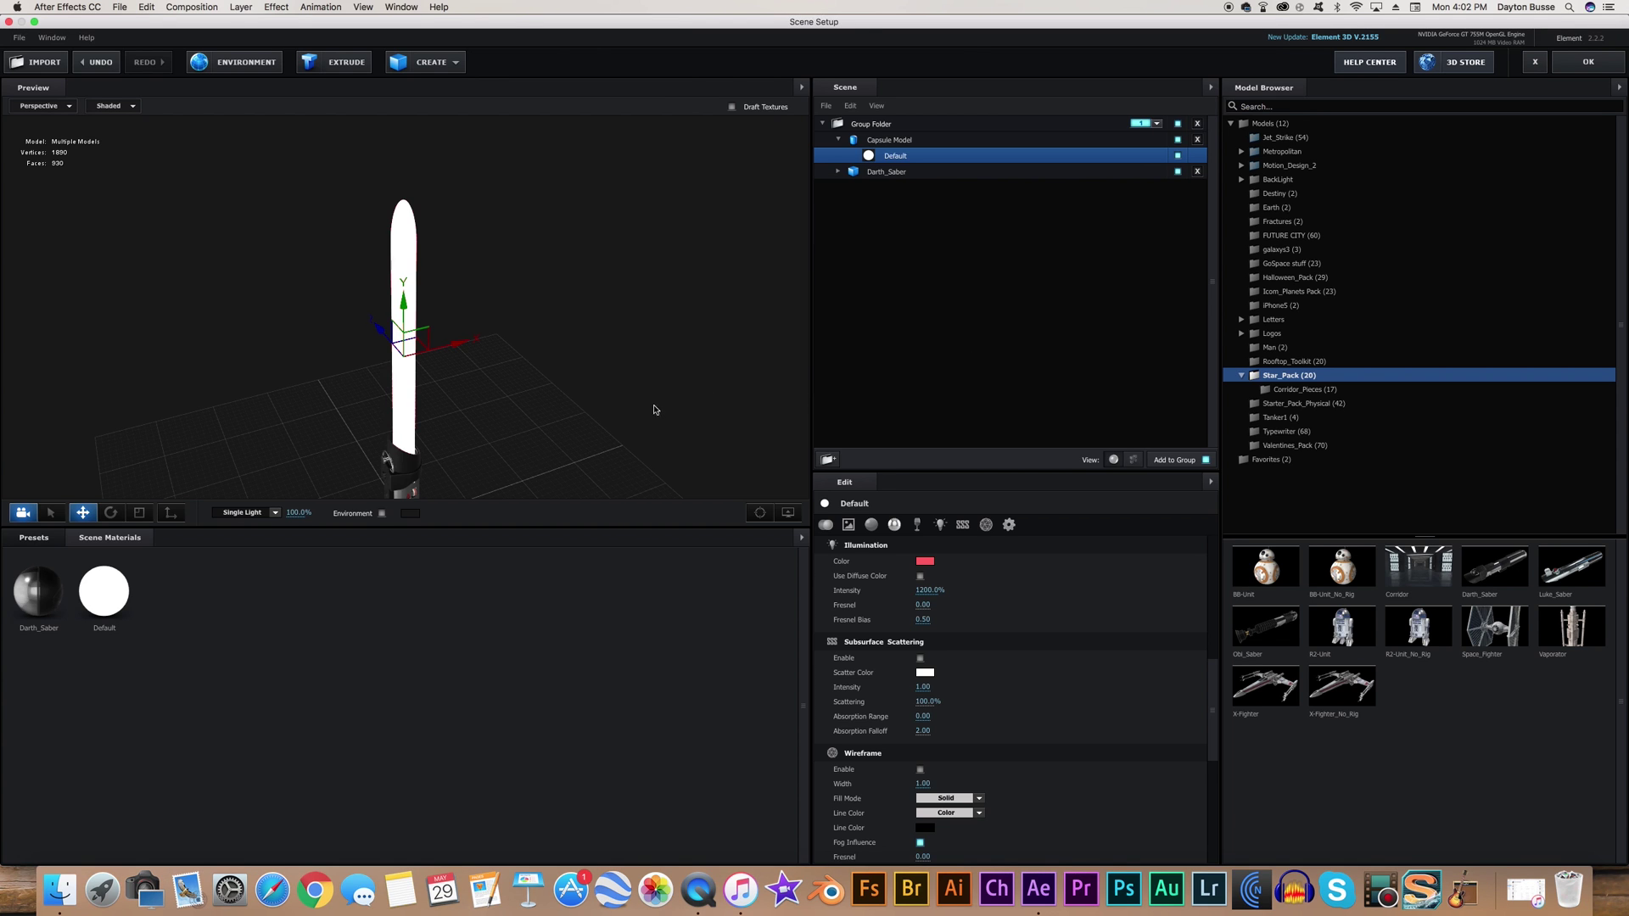
drag(654, 407, 668, 374)
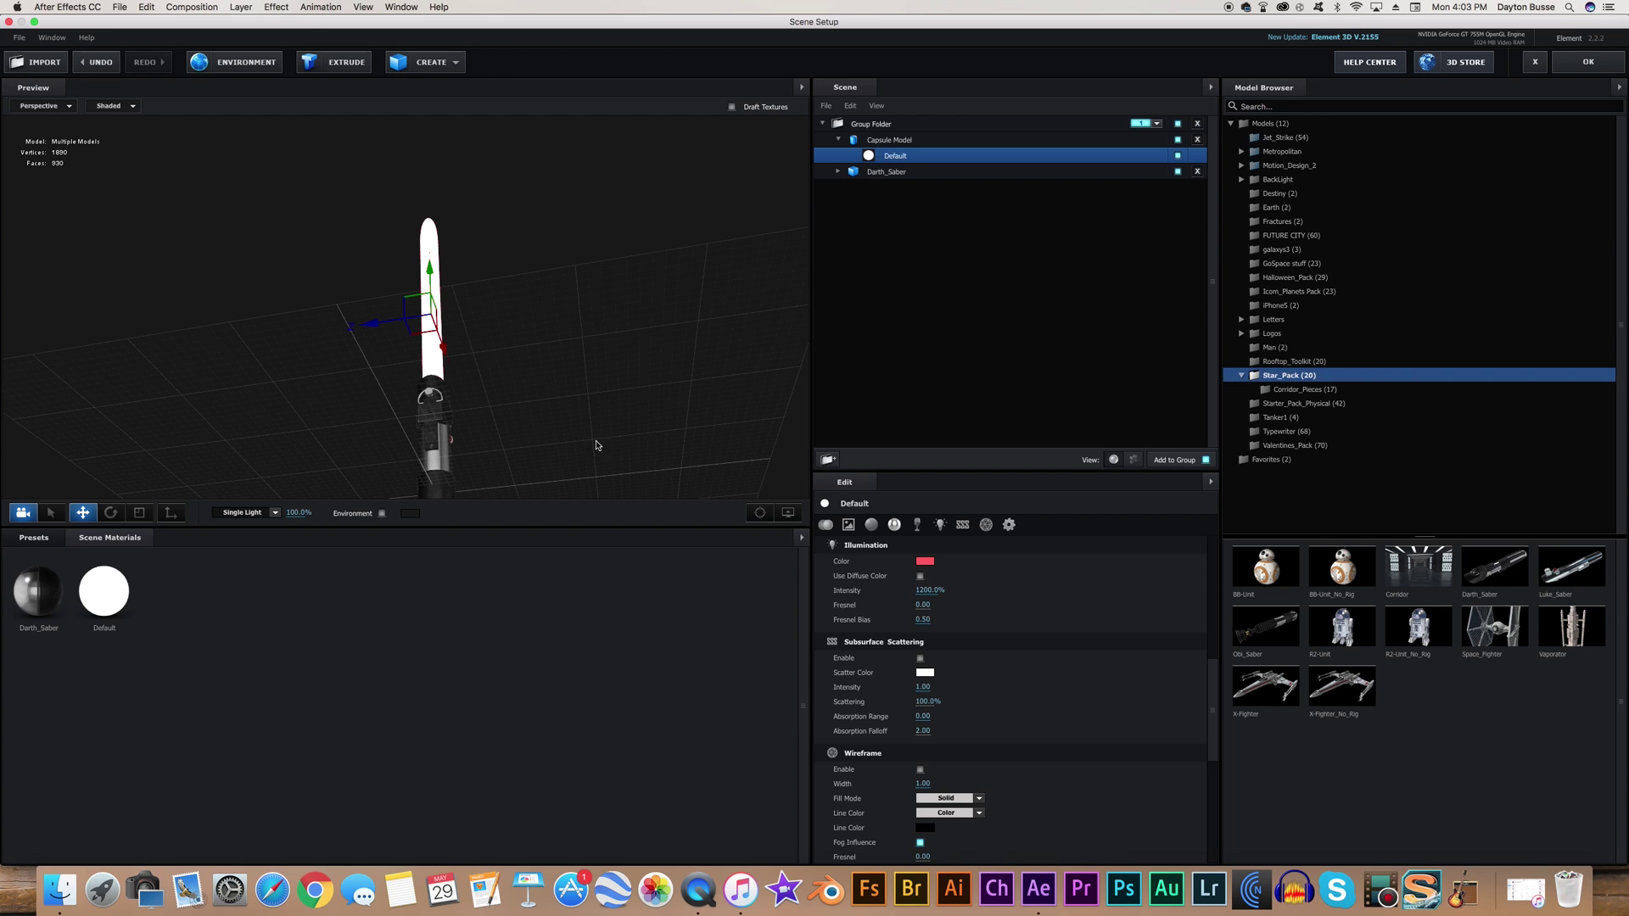
drag(598, 414, 496, 482)
- Exit Scene Setup and add Camera 1 using the 35mm preset with depth of field enabled
click(1607, 66)
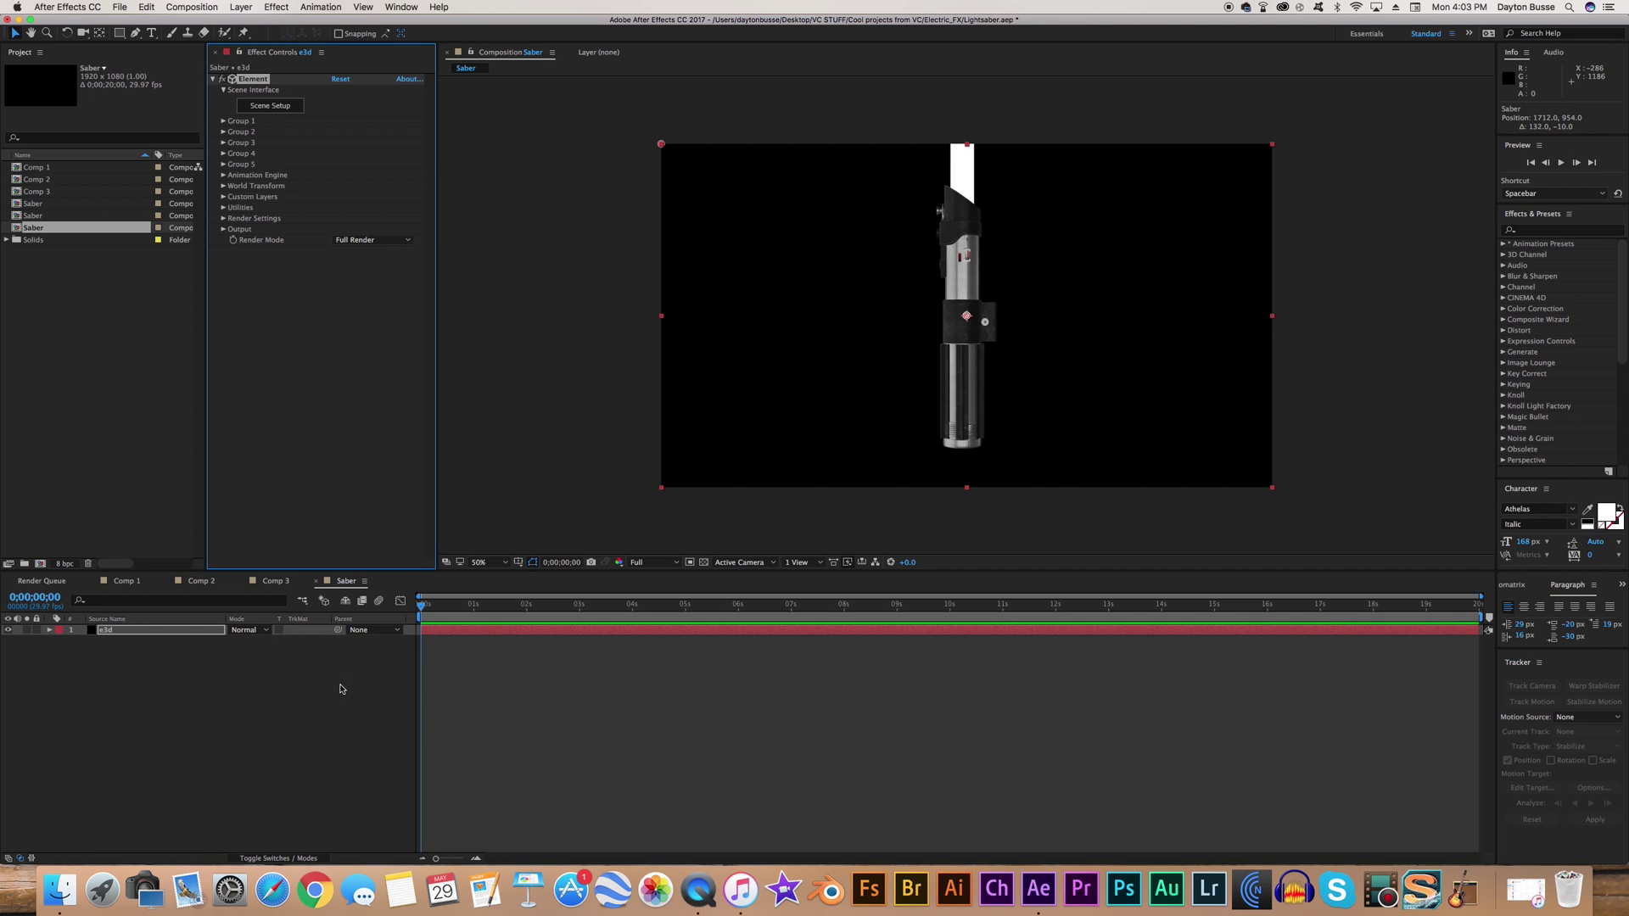
click(242, 7)
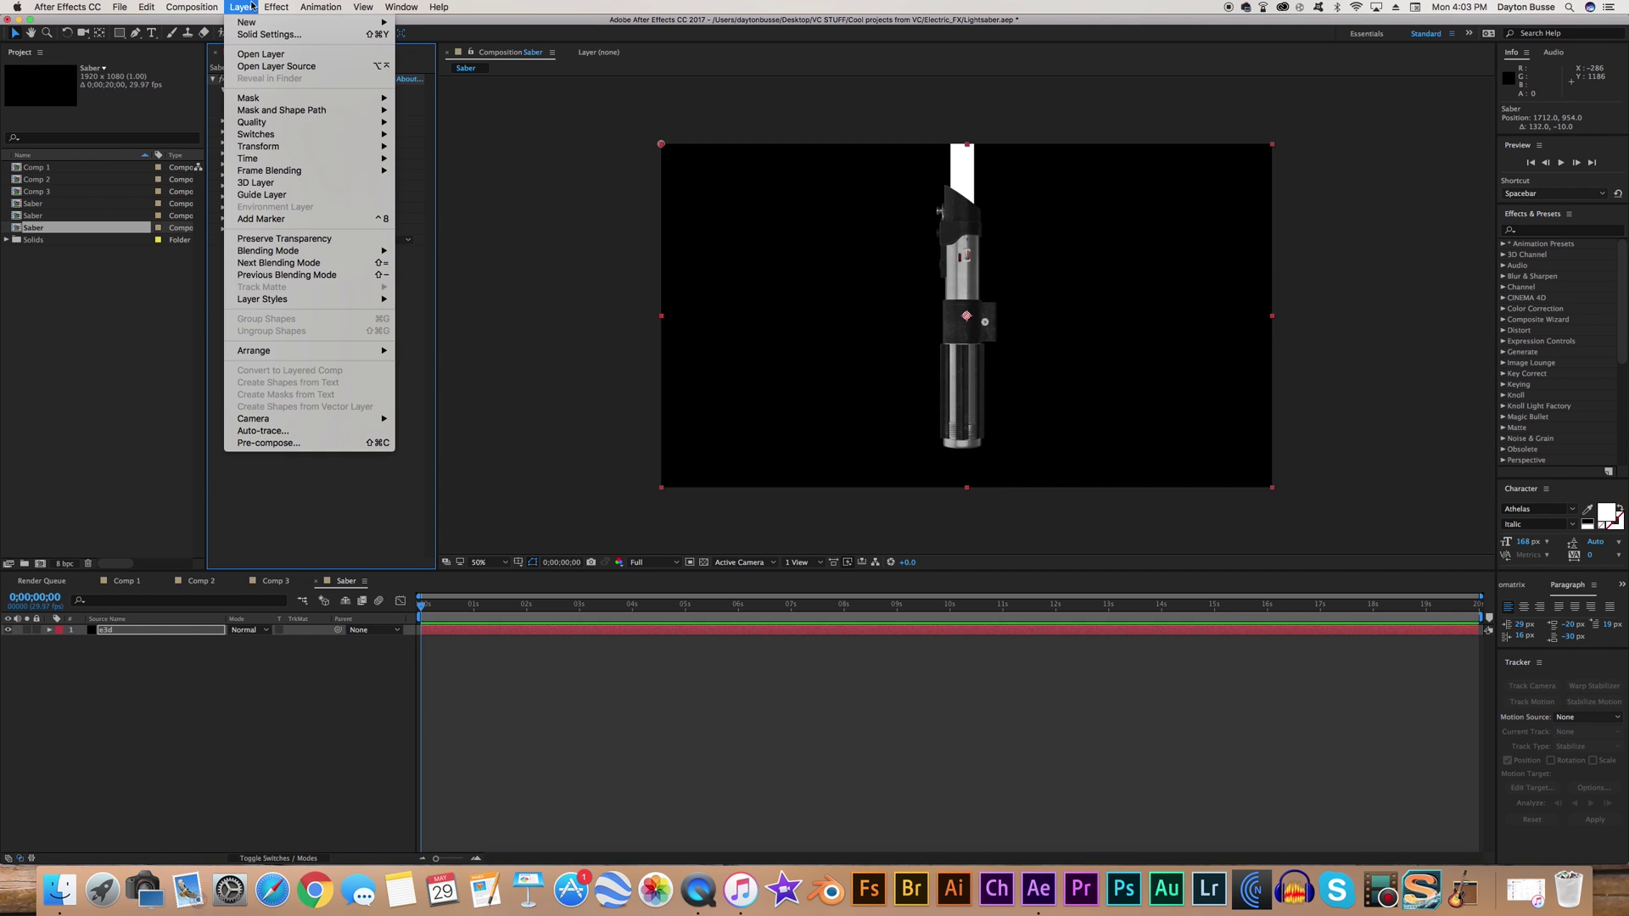
mouse_move(254, 22)
click(460, 68)
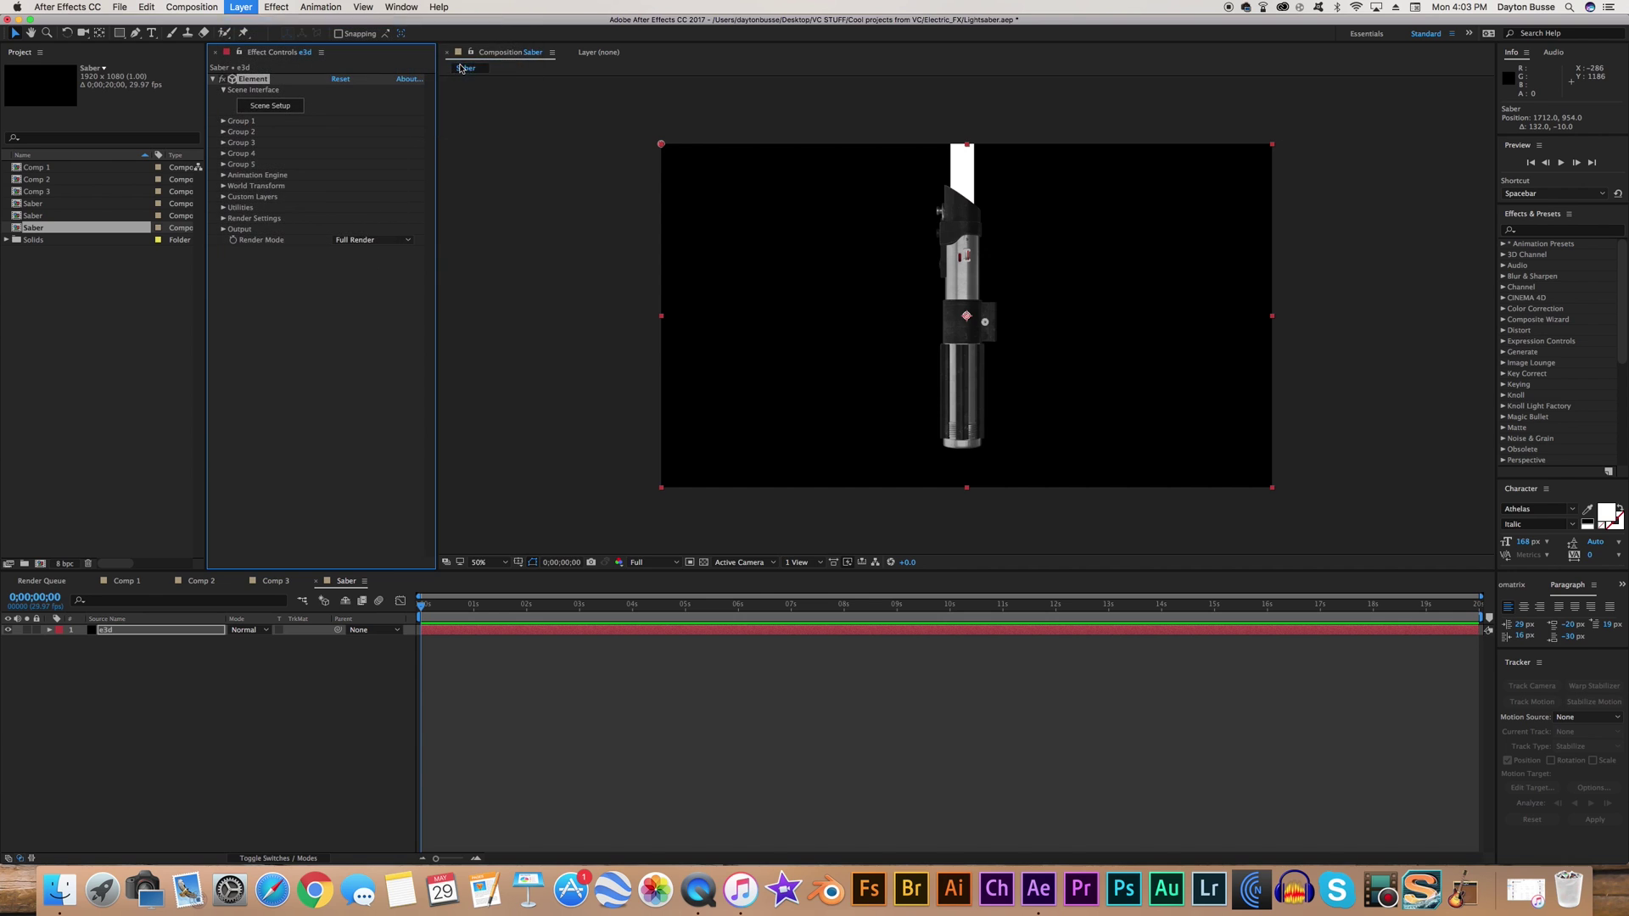
click(676, 349)
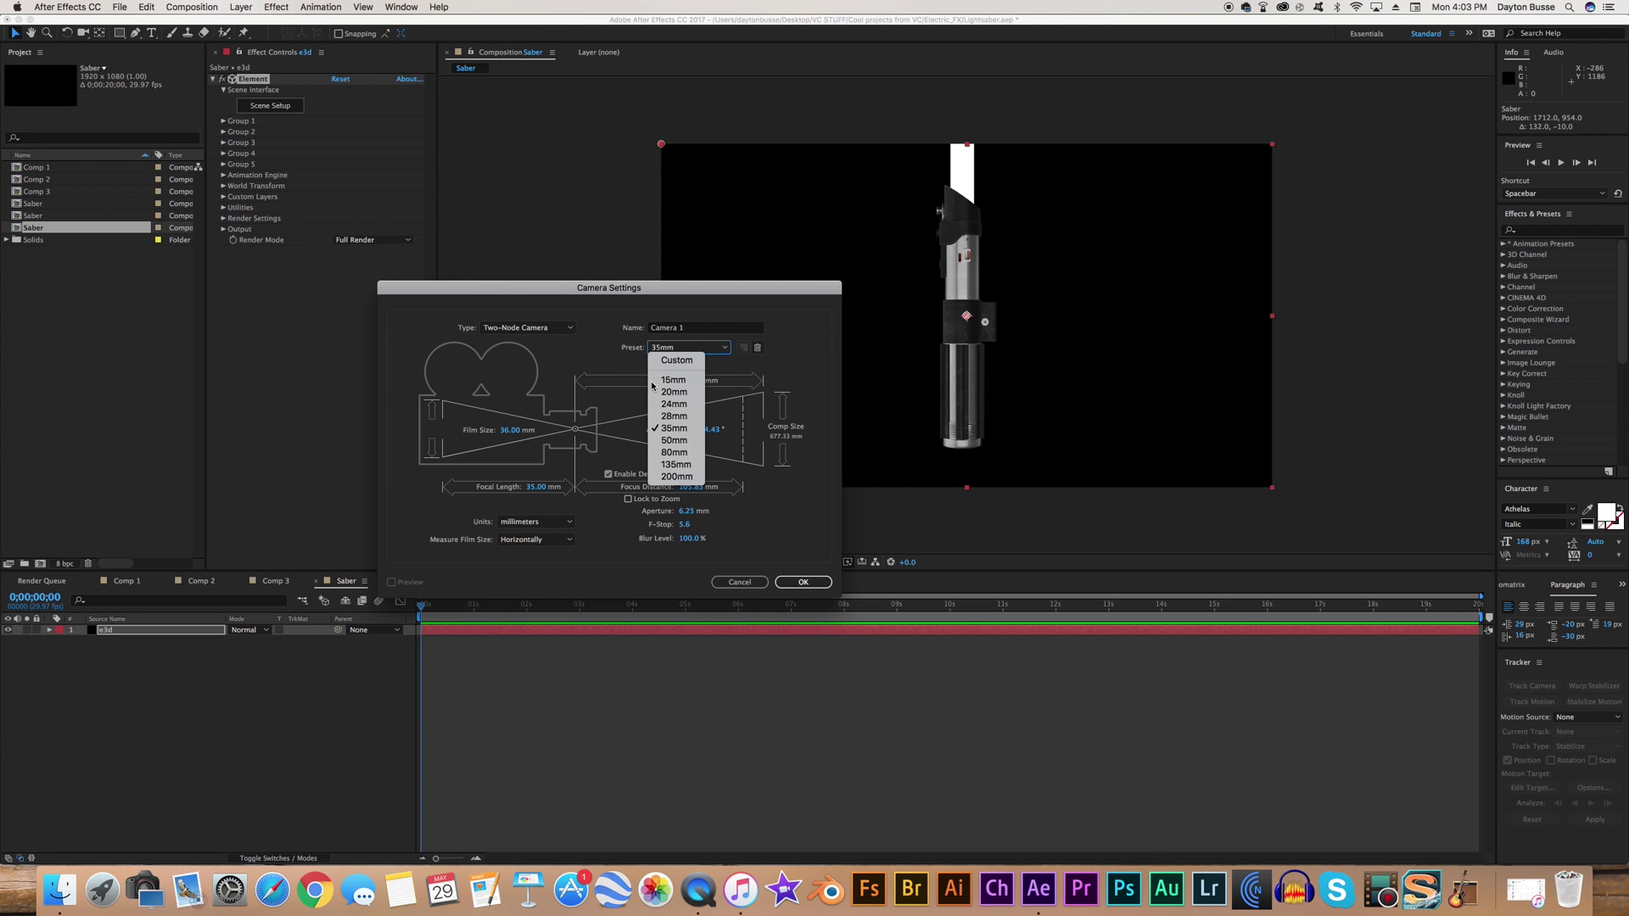
click(666, 337)
click(669, 349)
click(669, 431)
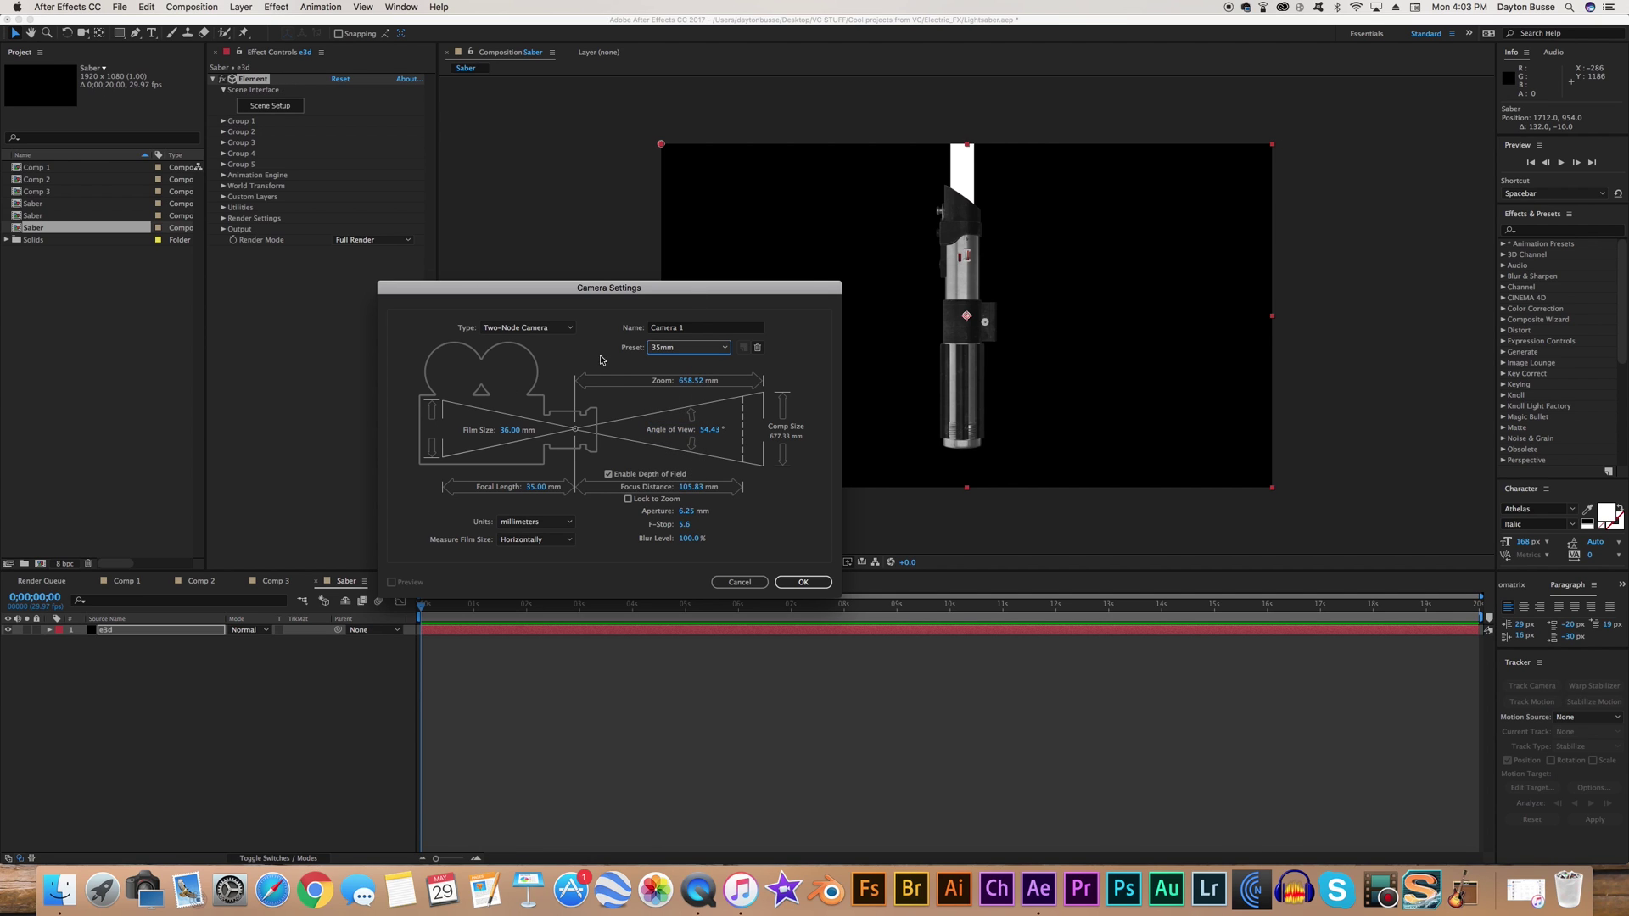
click(803, 582)
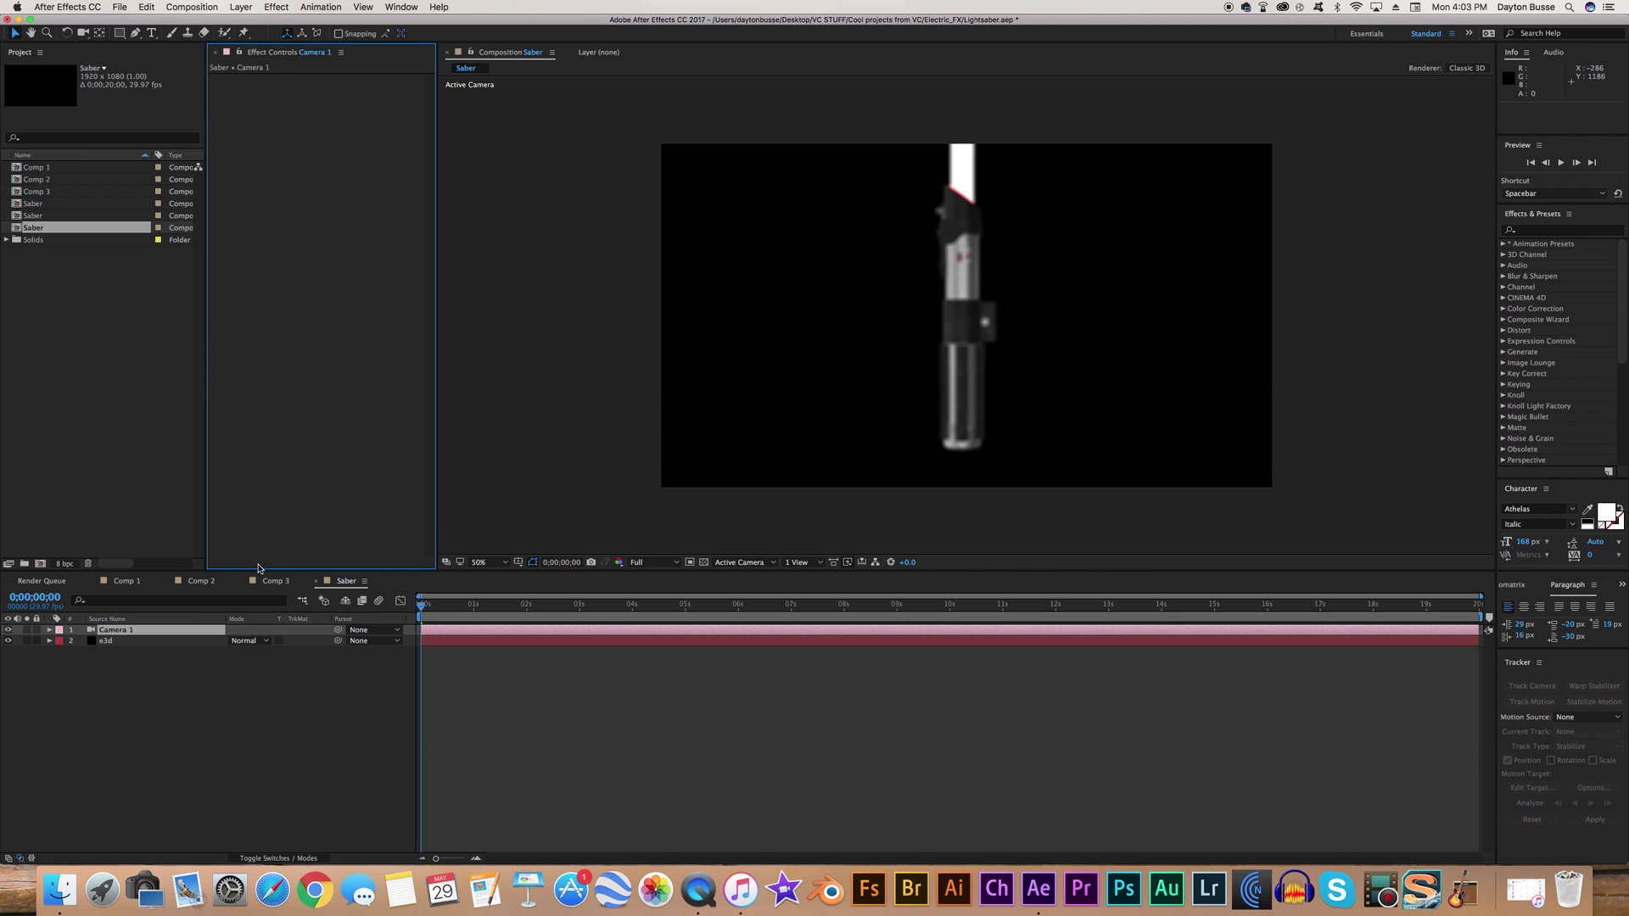
- Turn off Camera 1's Depth of Field and orbit the camera so the whole saber stands upright in frame
key(c)
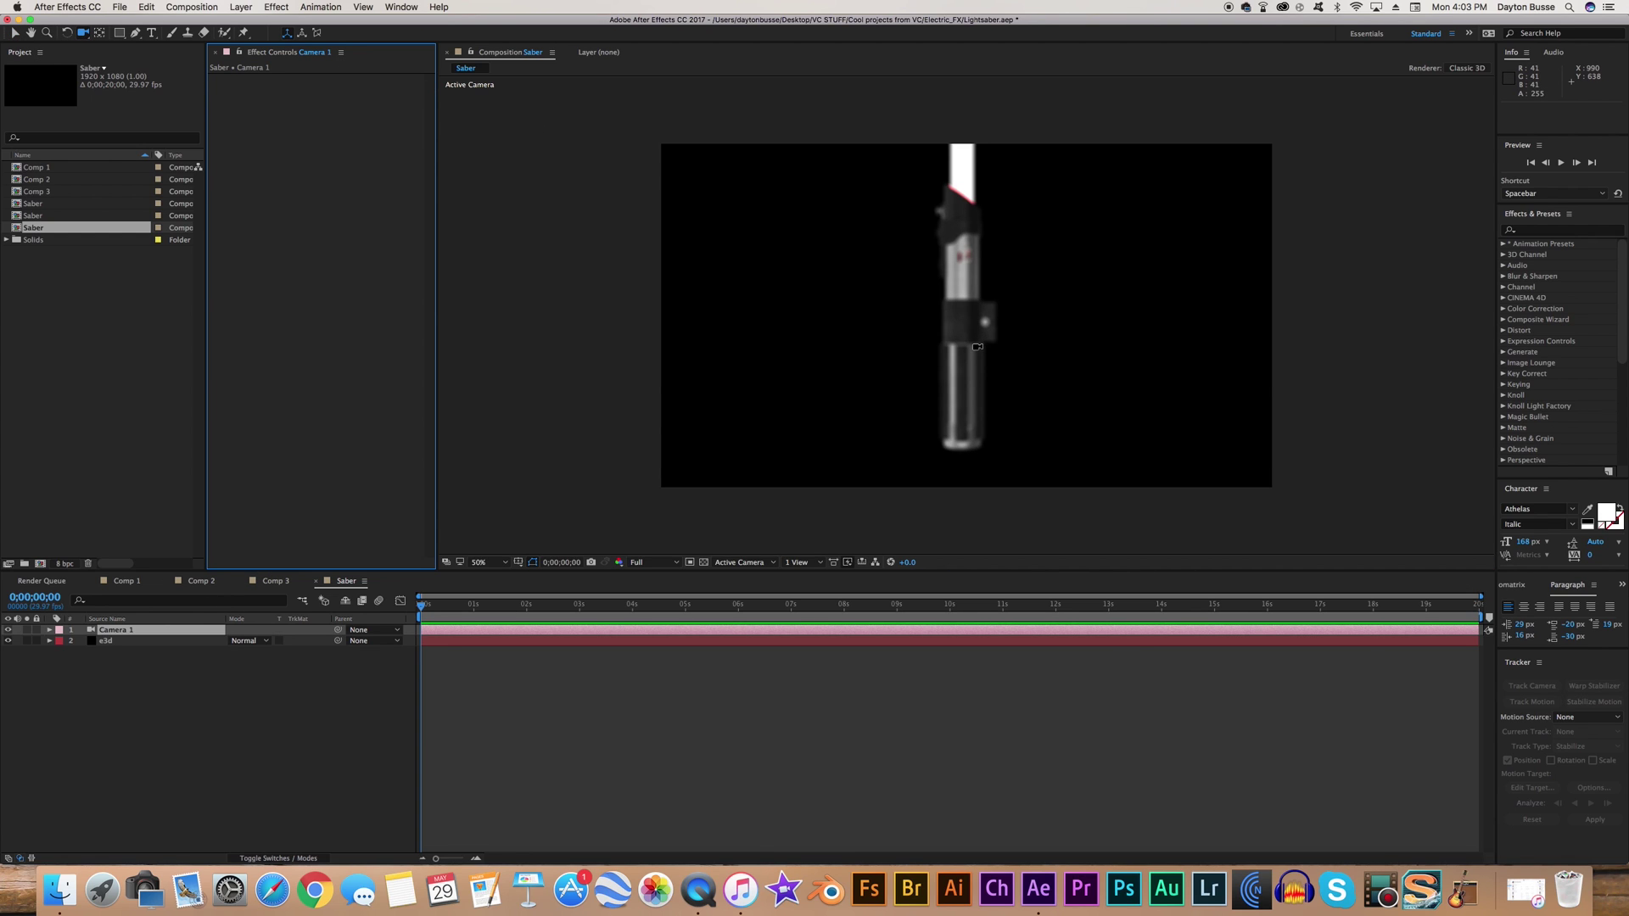
drag(977, 346, 980, 424)
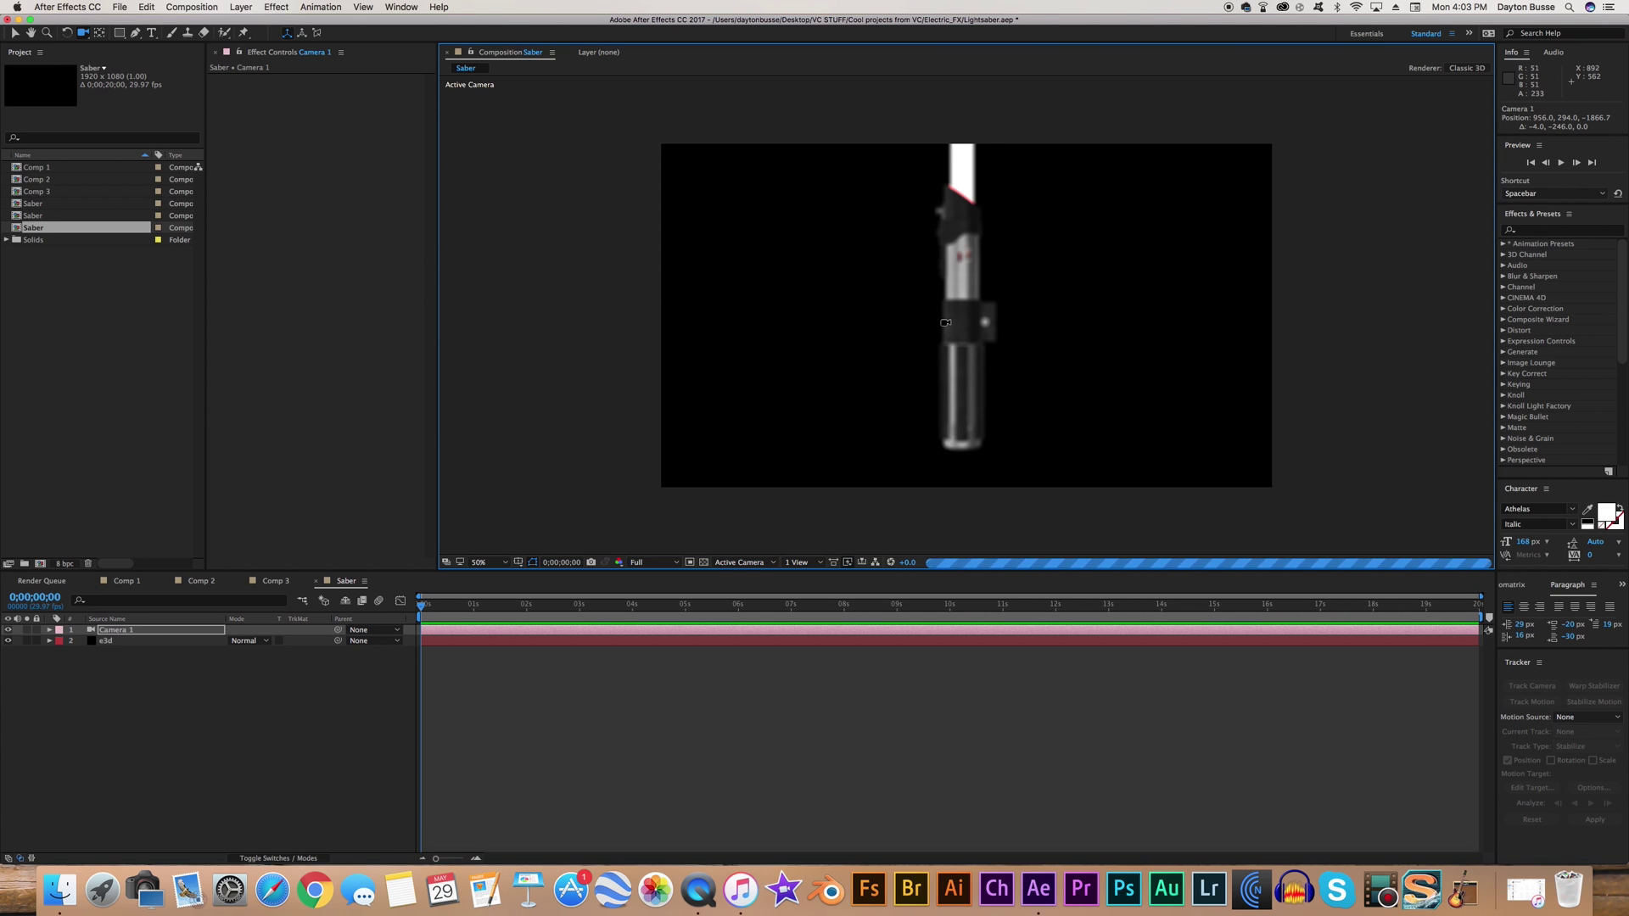
click(121, 634)
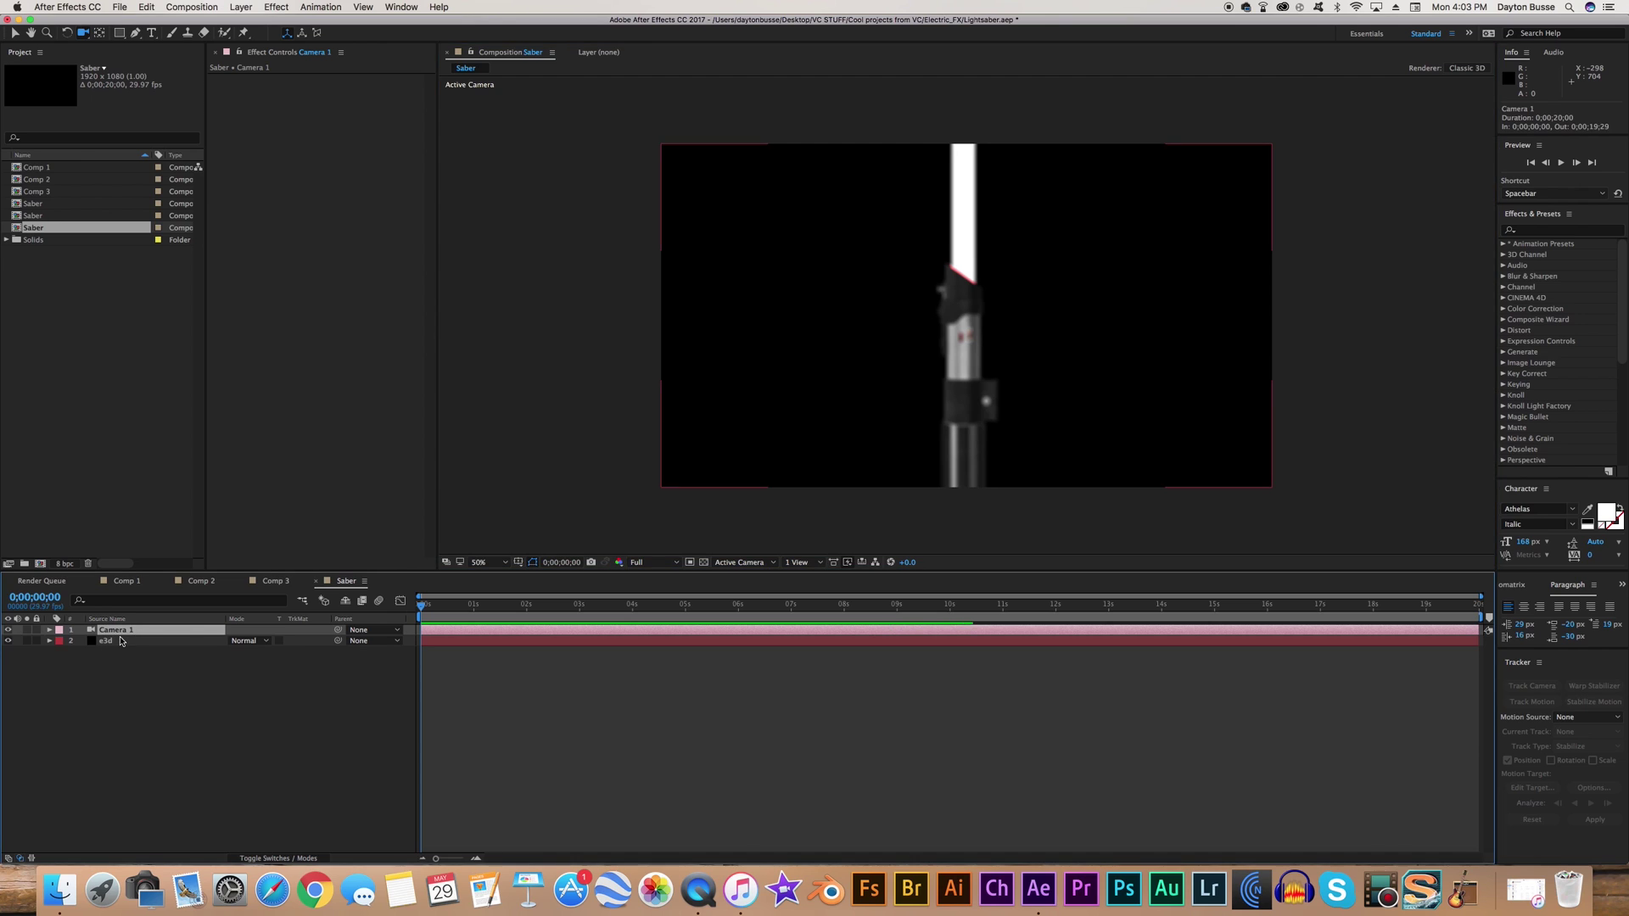
key(a)
key(a)
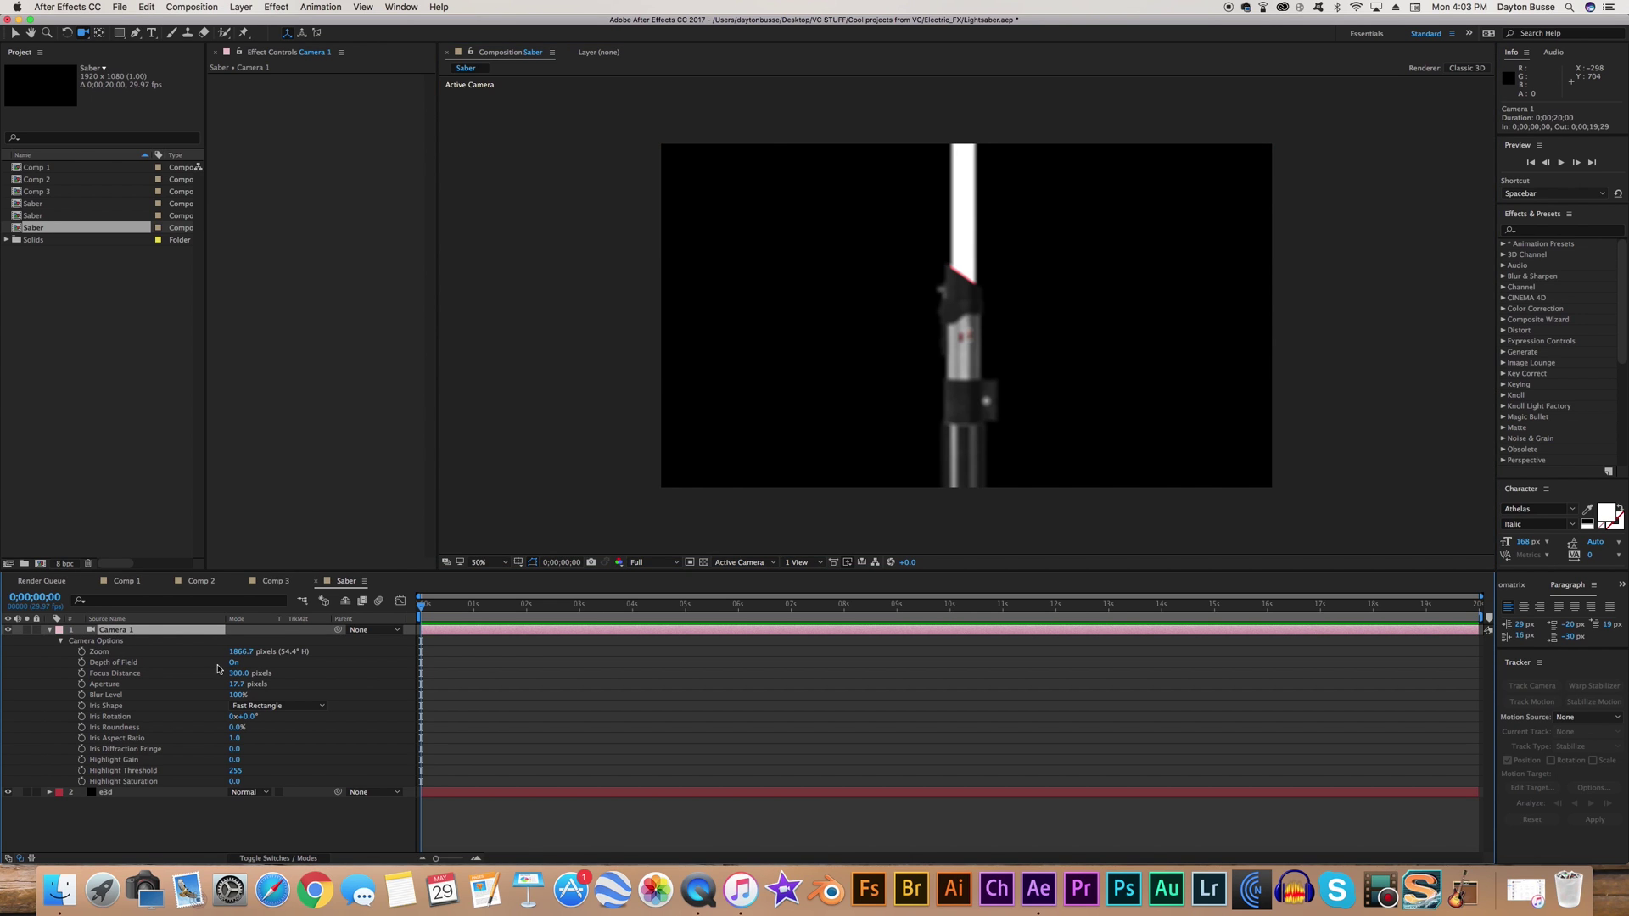
click(132, 664)
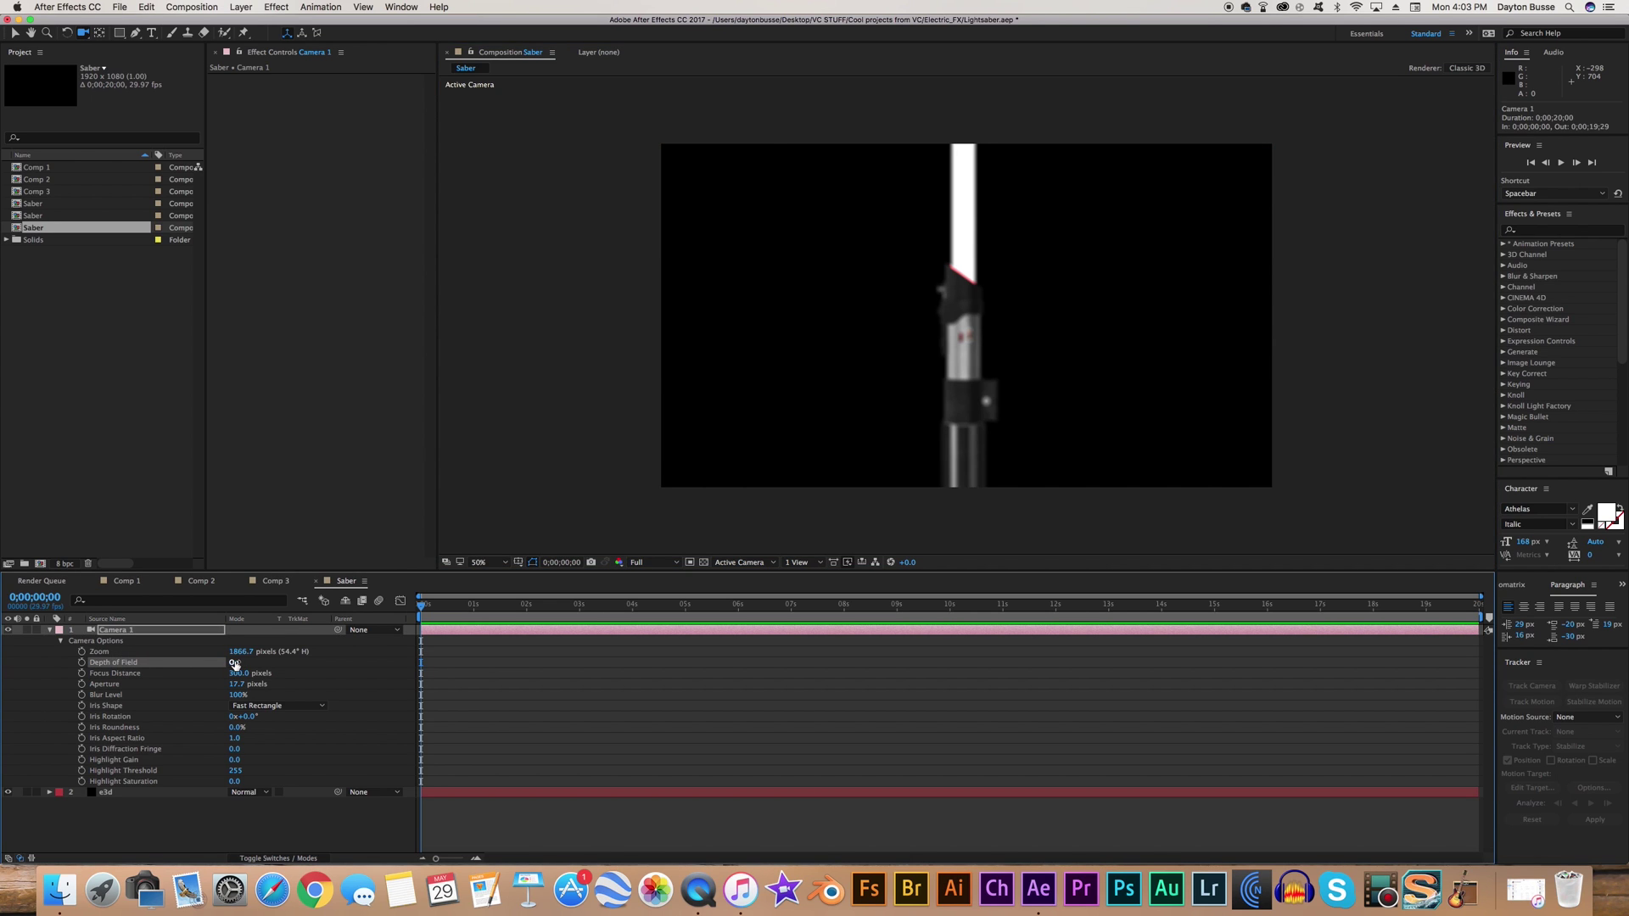
click(234, 662)
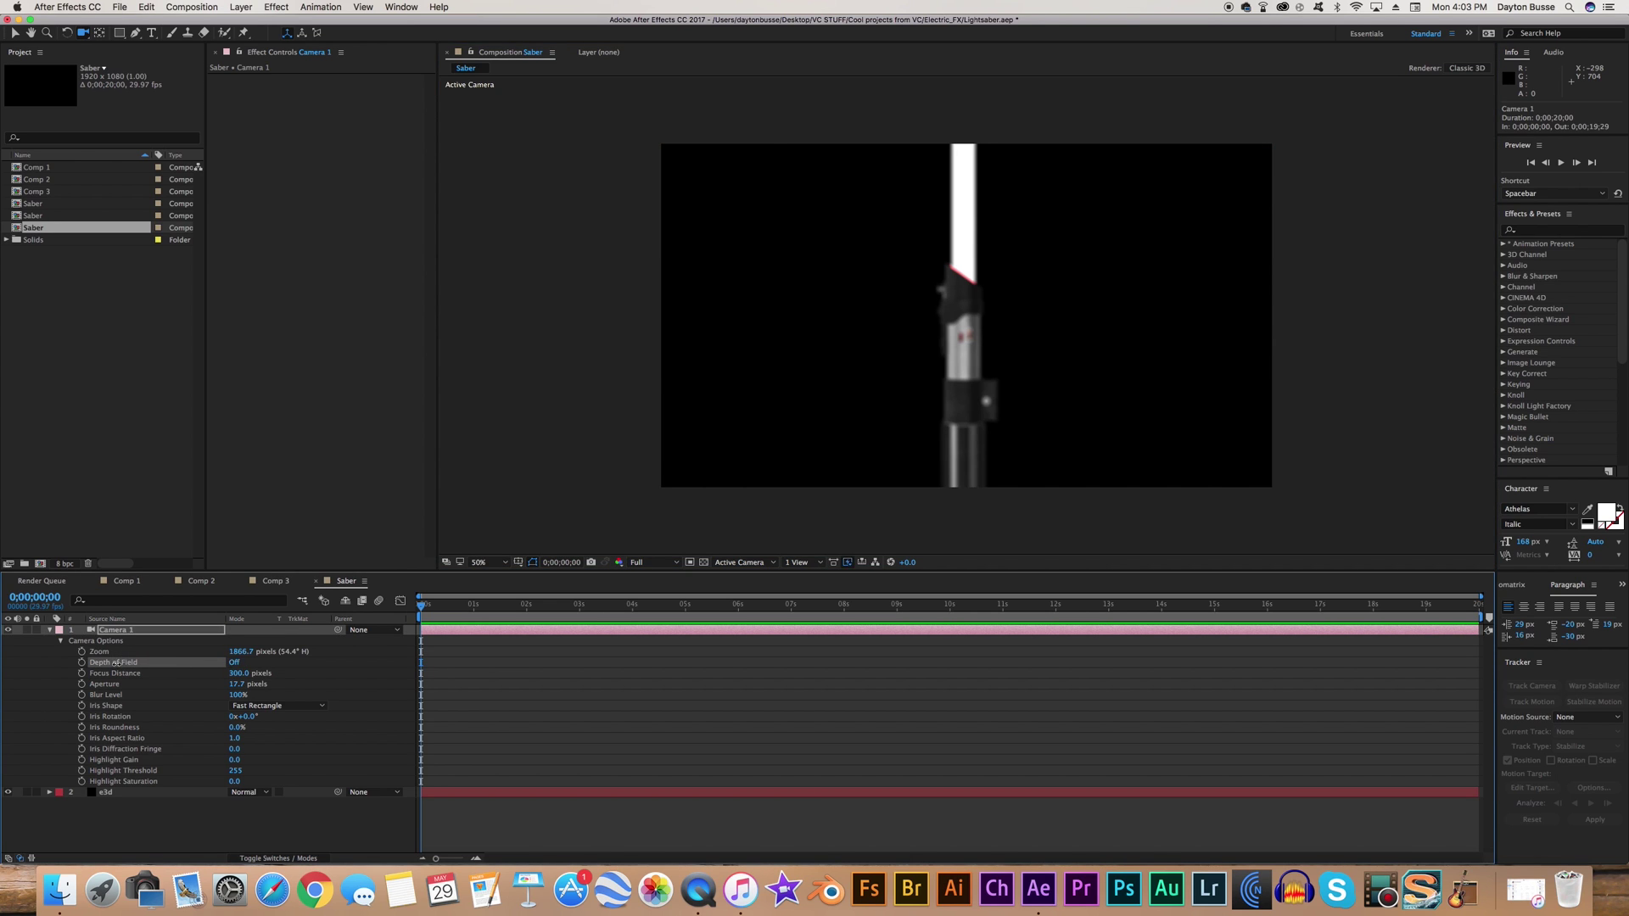
click(50, 630)
drag(887, 325, 1000, 345)
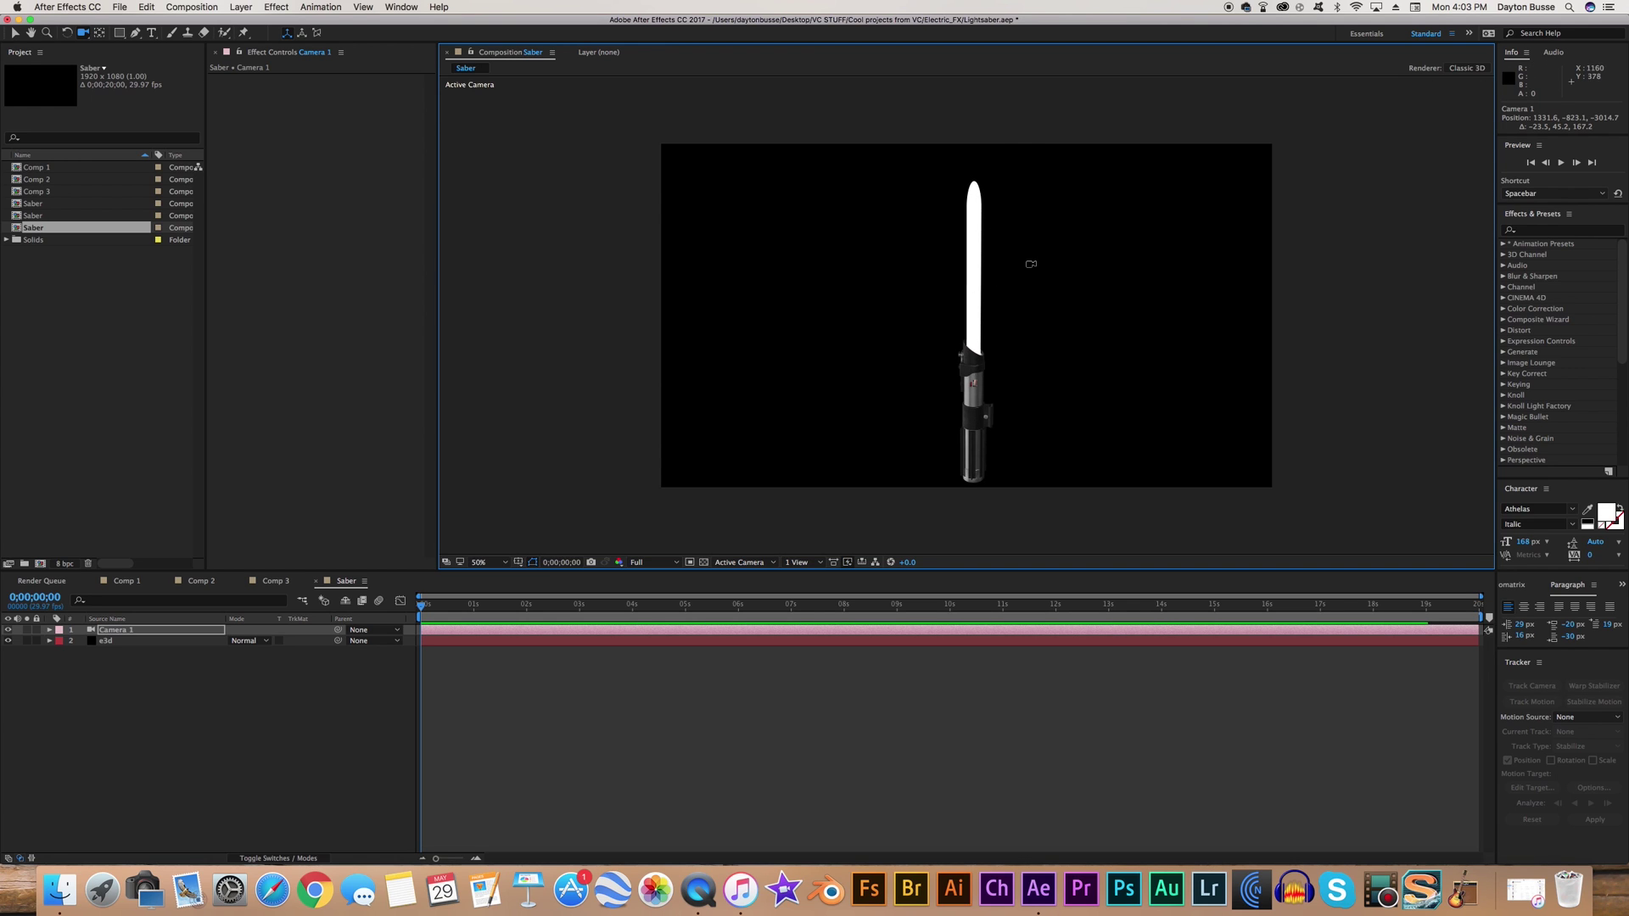
- Select the e3d layer and set the viewer preview resolution to Half
key(v)
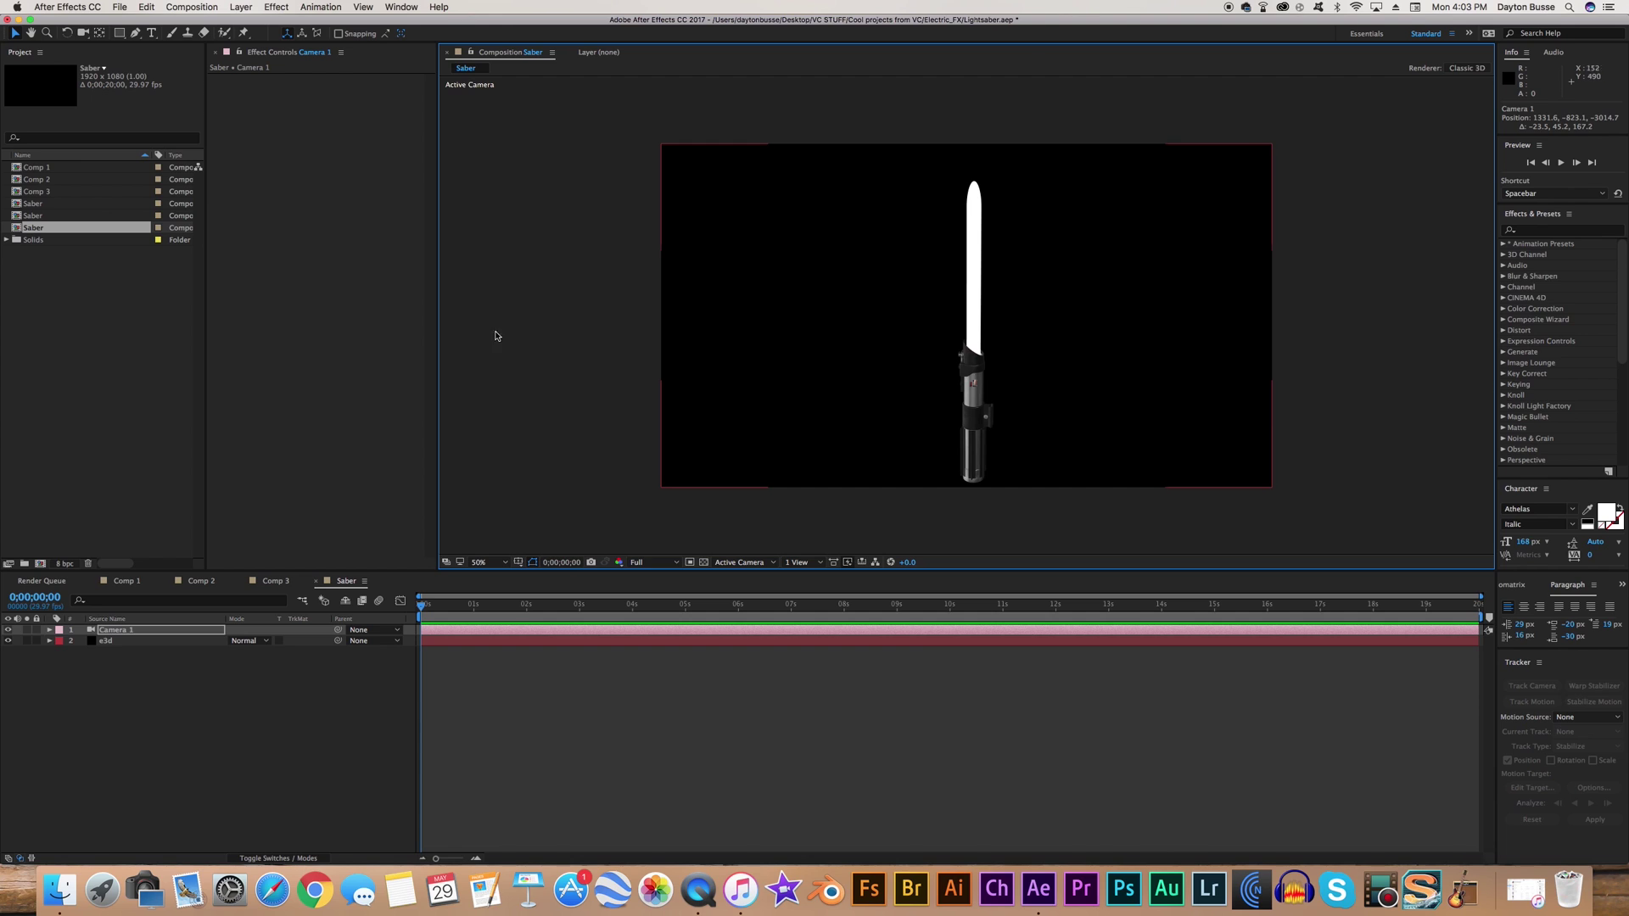
click(107, 641)
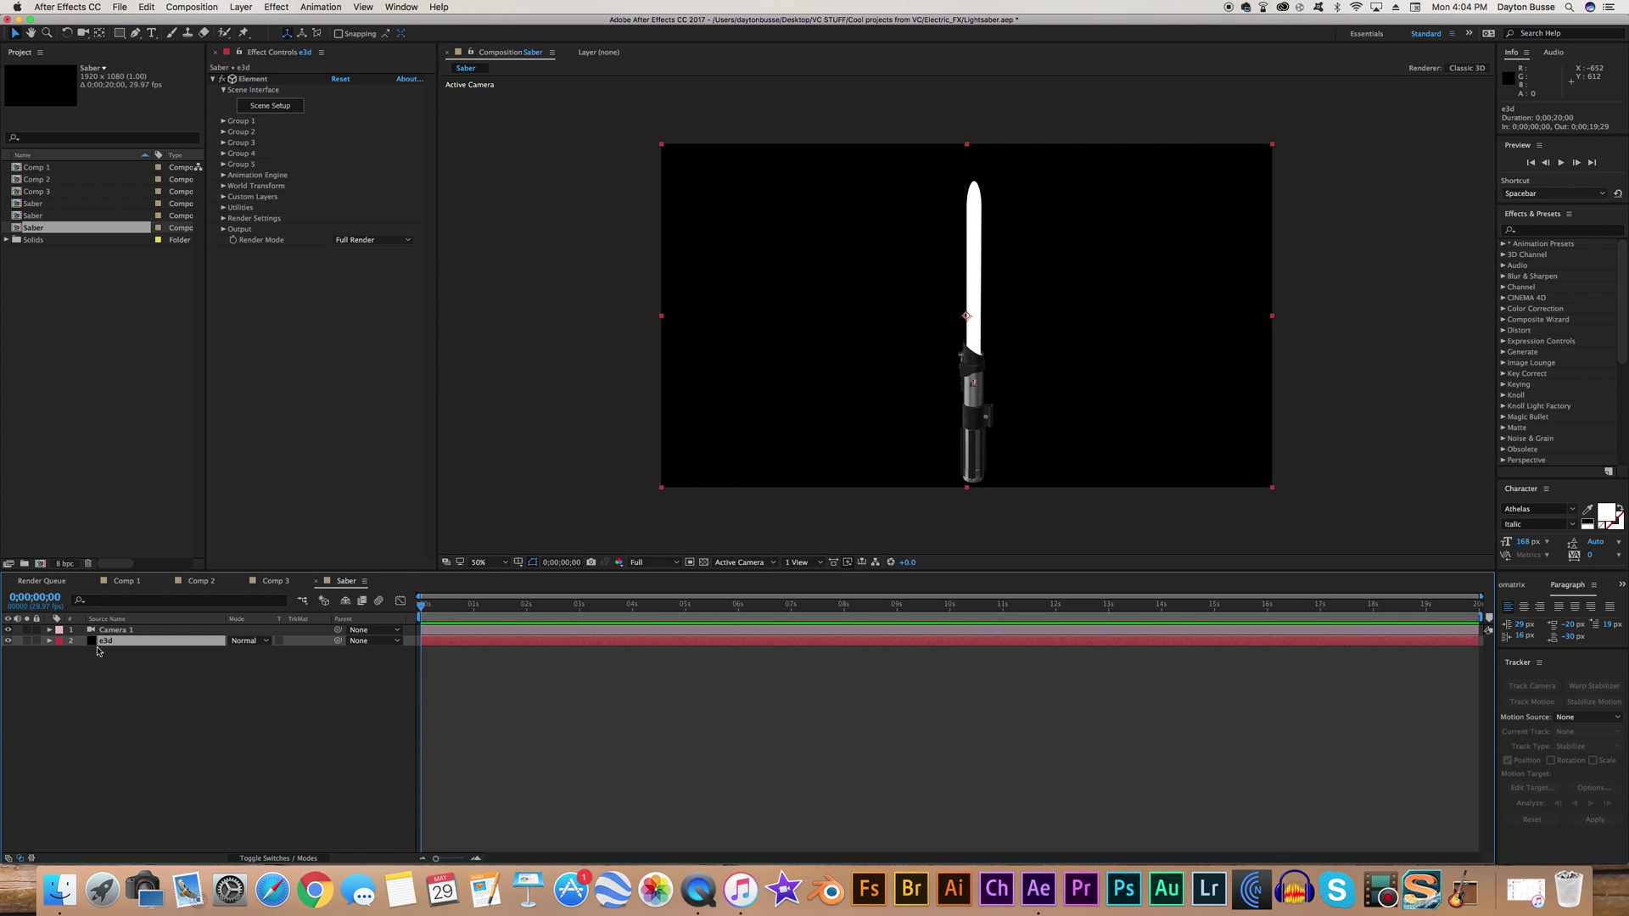
click(640, 564)
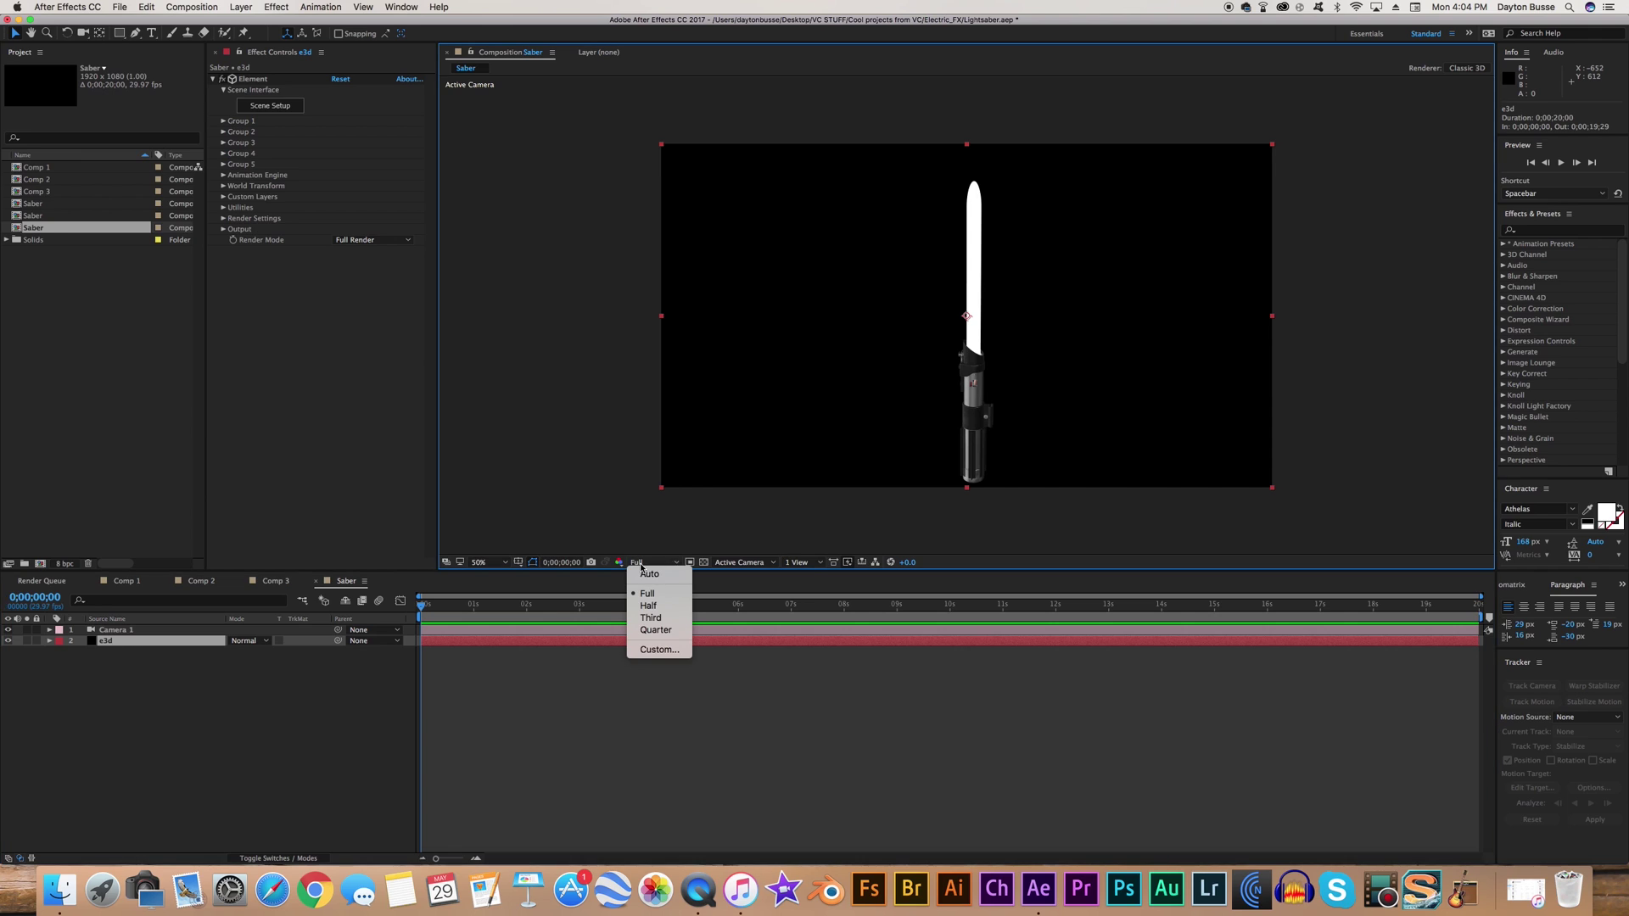
click(652, 606)
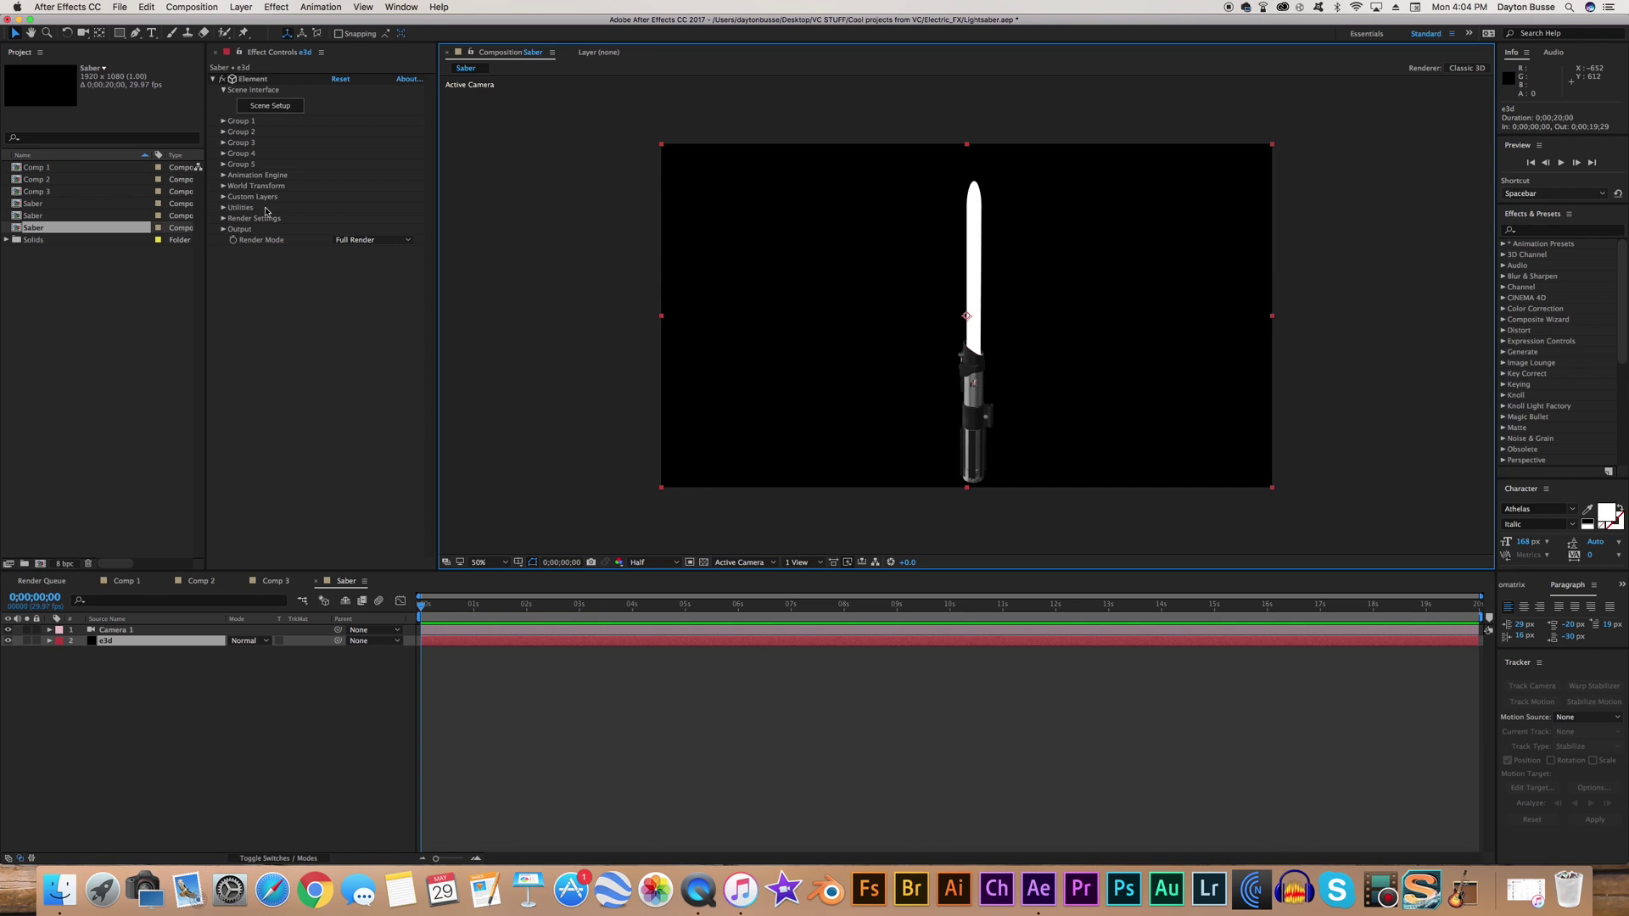
- Expand the Element effect's Render Settings, leaving the render mode and Motion Blur unchanged
click(352, 240)
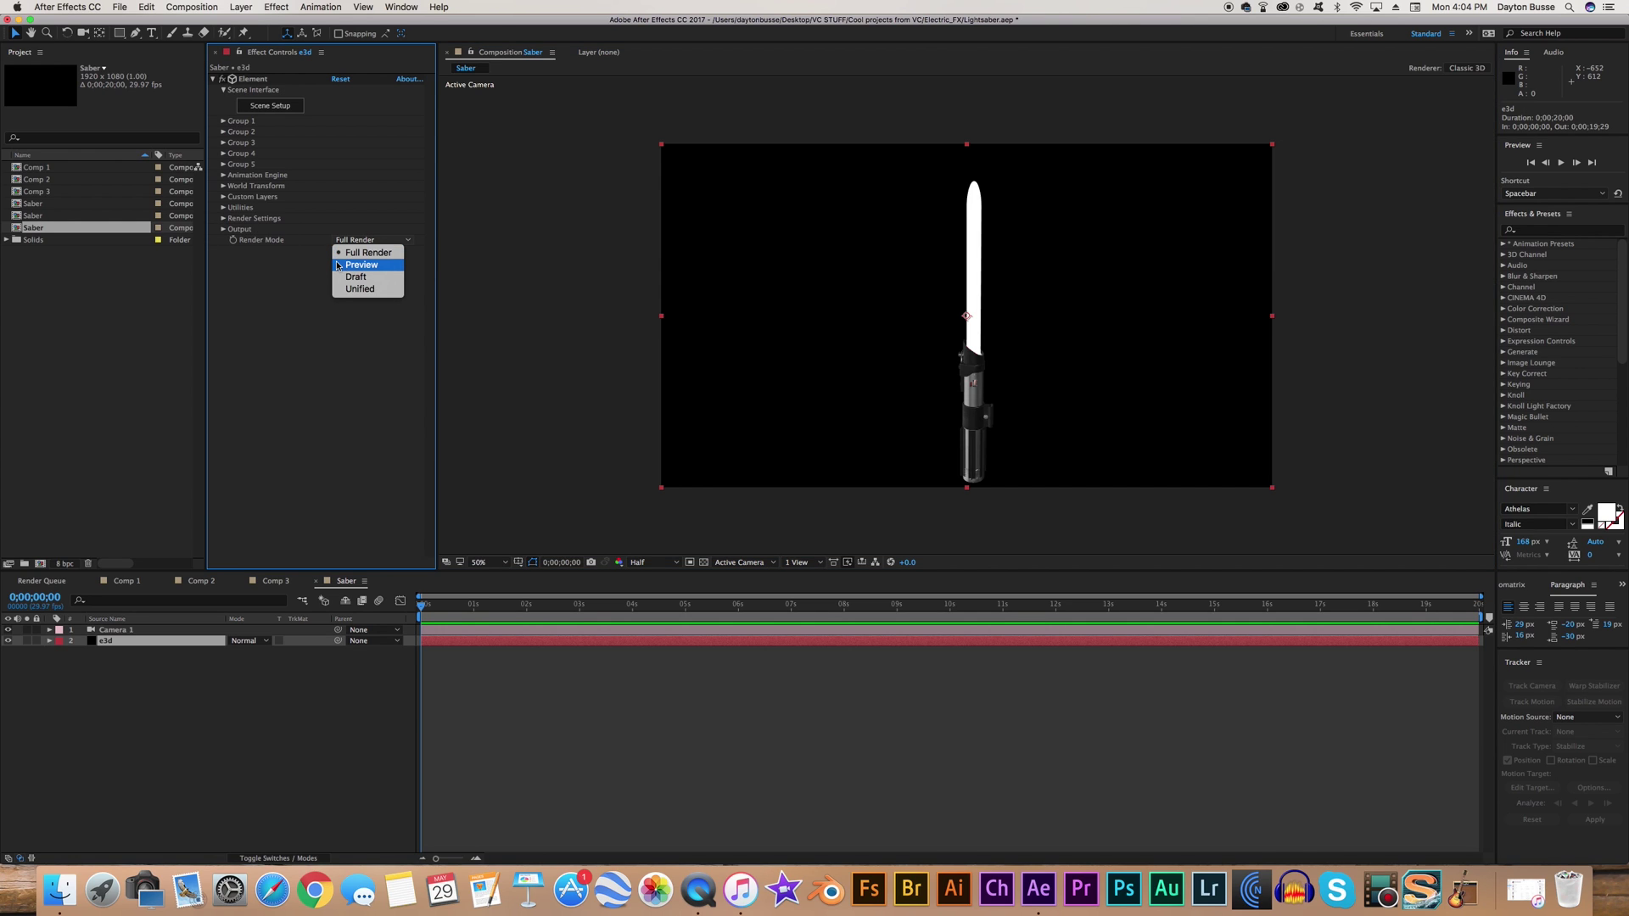
click(270, 289)
click(223, 219)
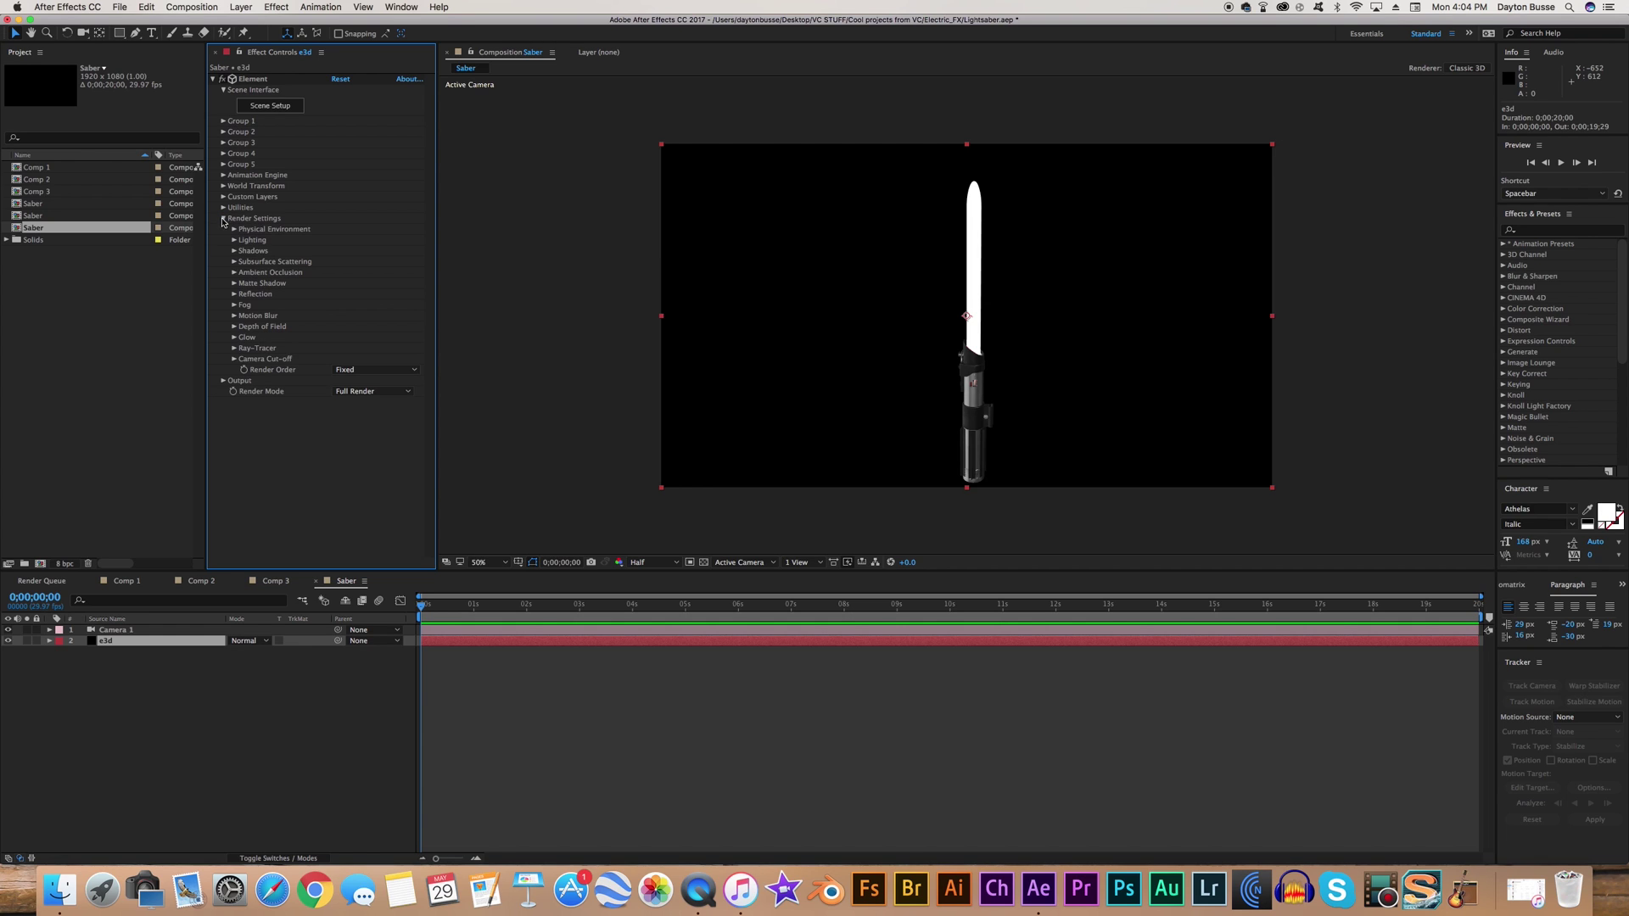
click(235, 316)
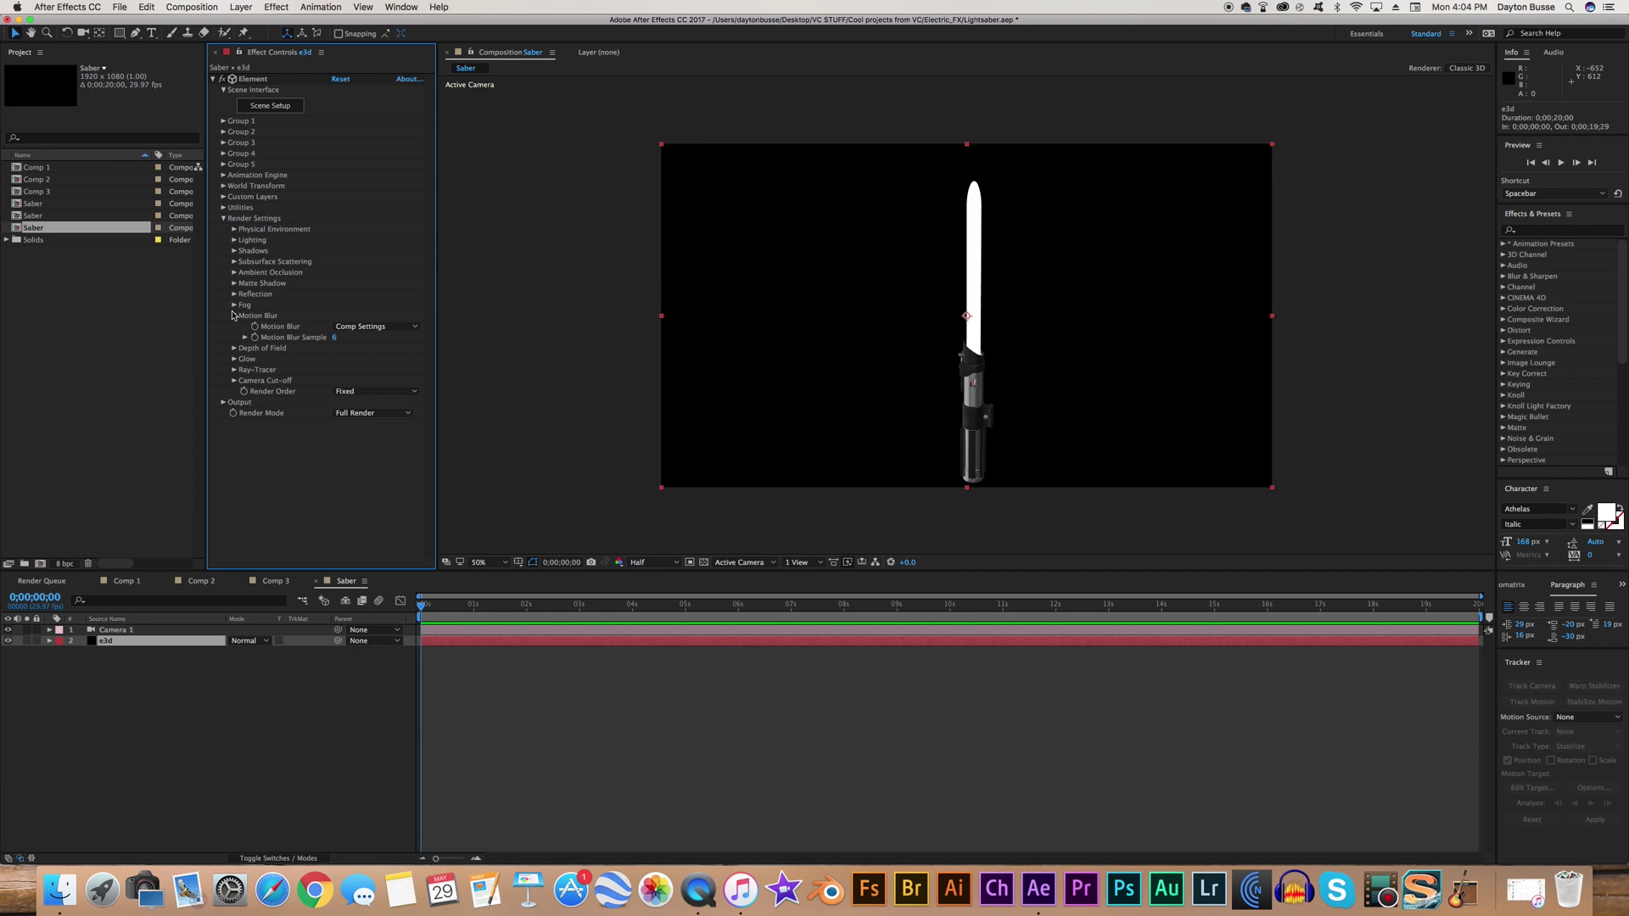
click(234, 315)
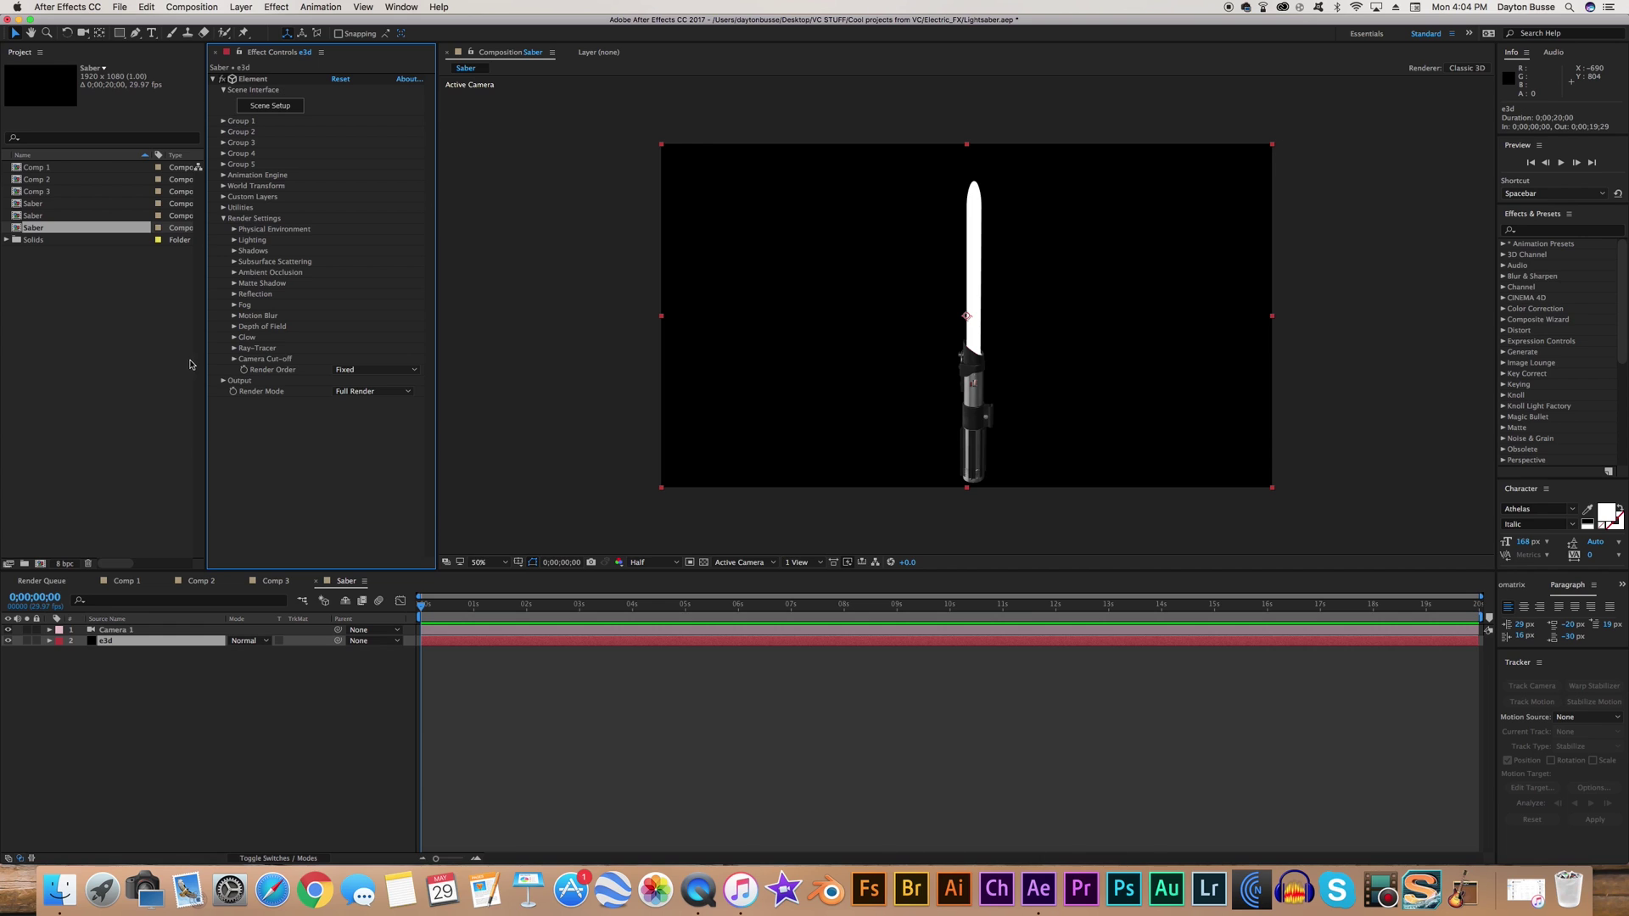
- Enable Element's glow on the saber with Glow Intensity 0.1
click(234, 338)
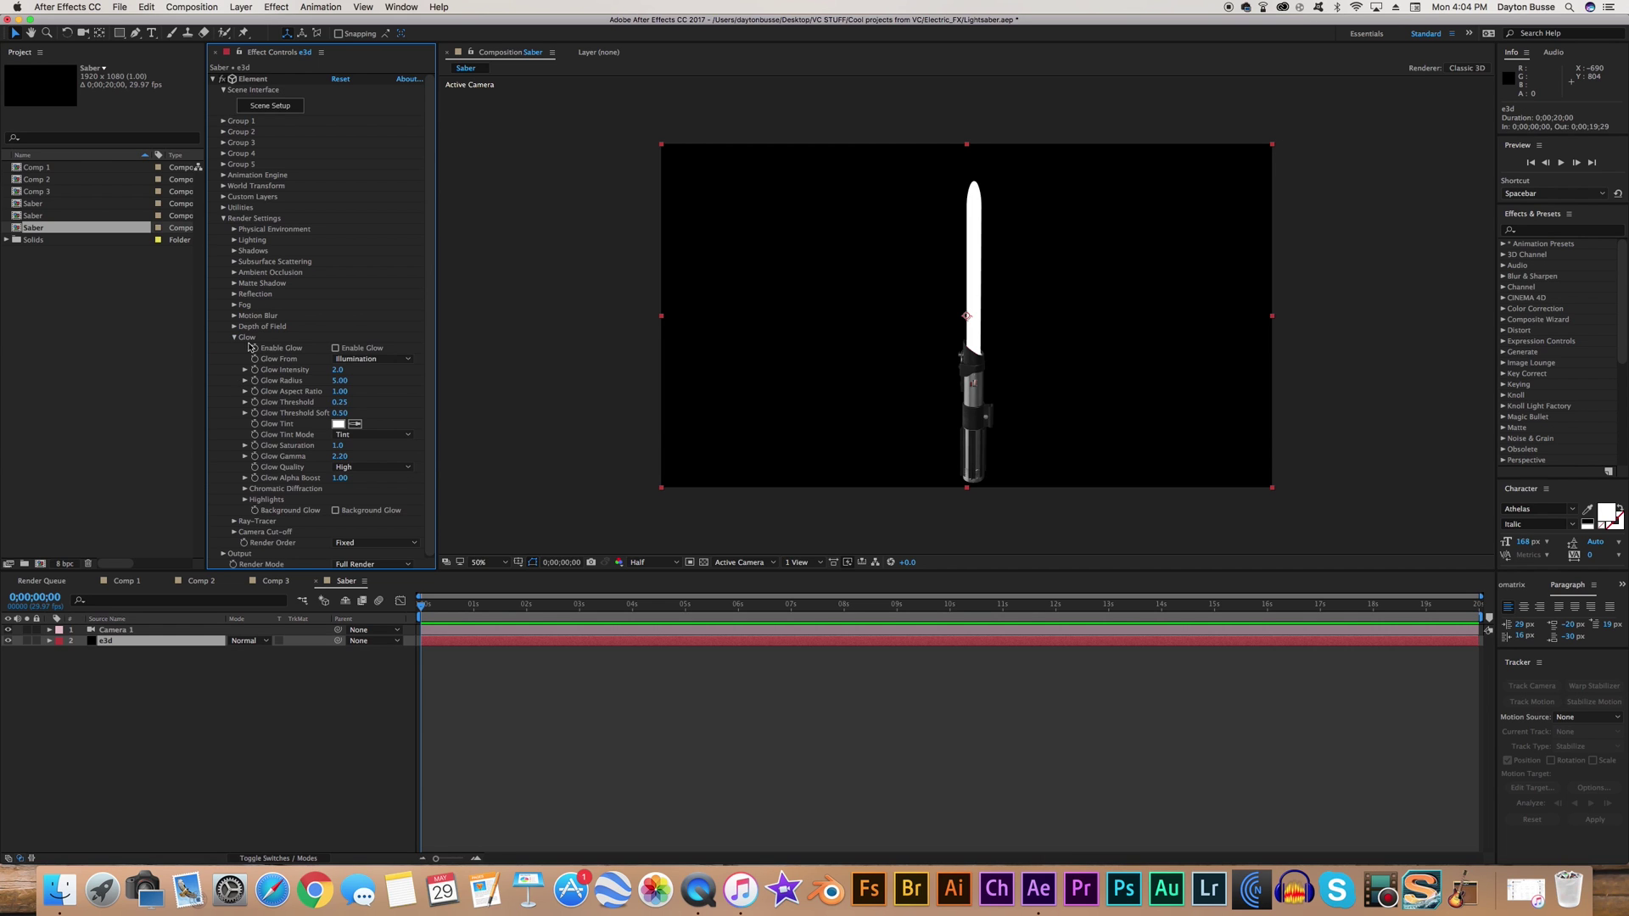
click(335, 349)
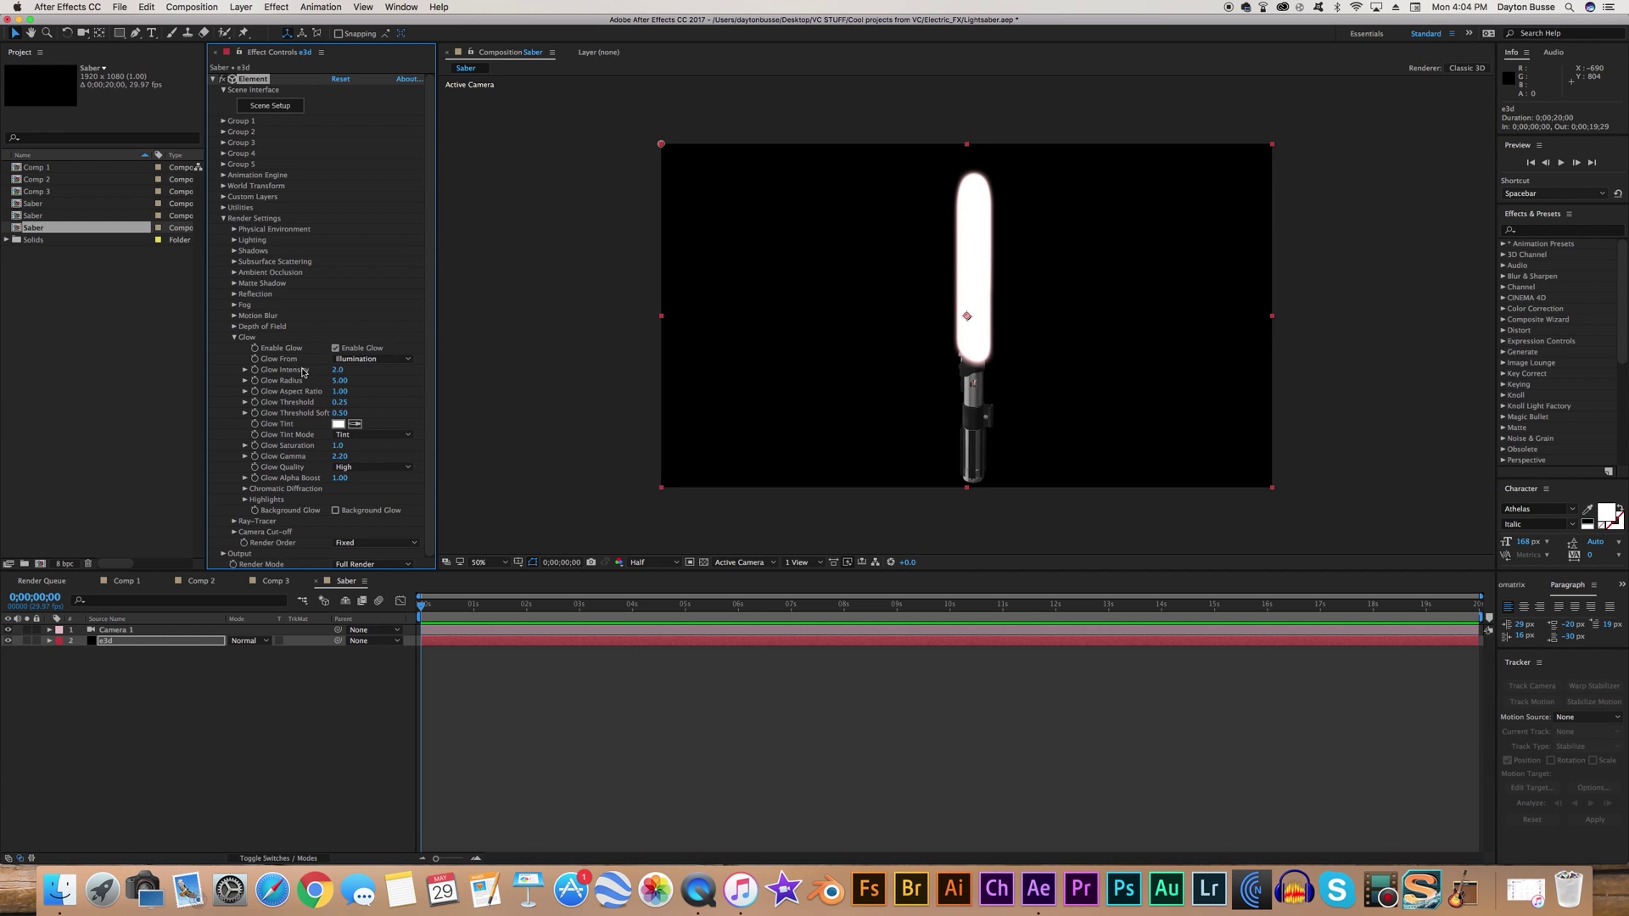
click(335, 370)
text(0.1)
key(Return)
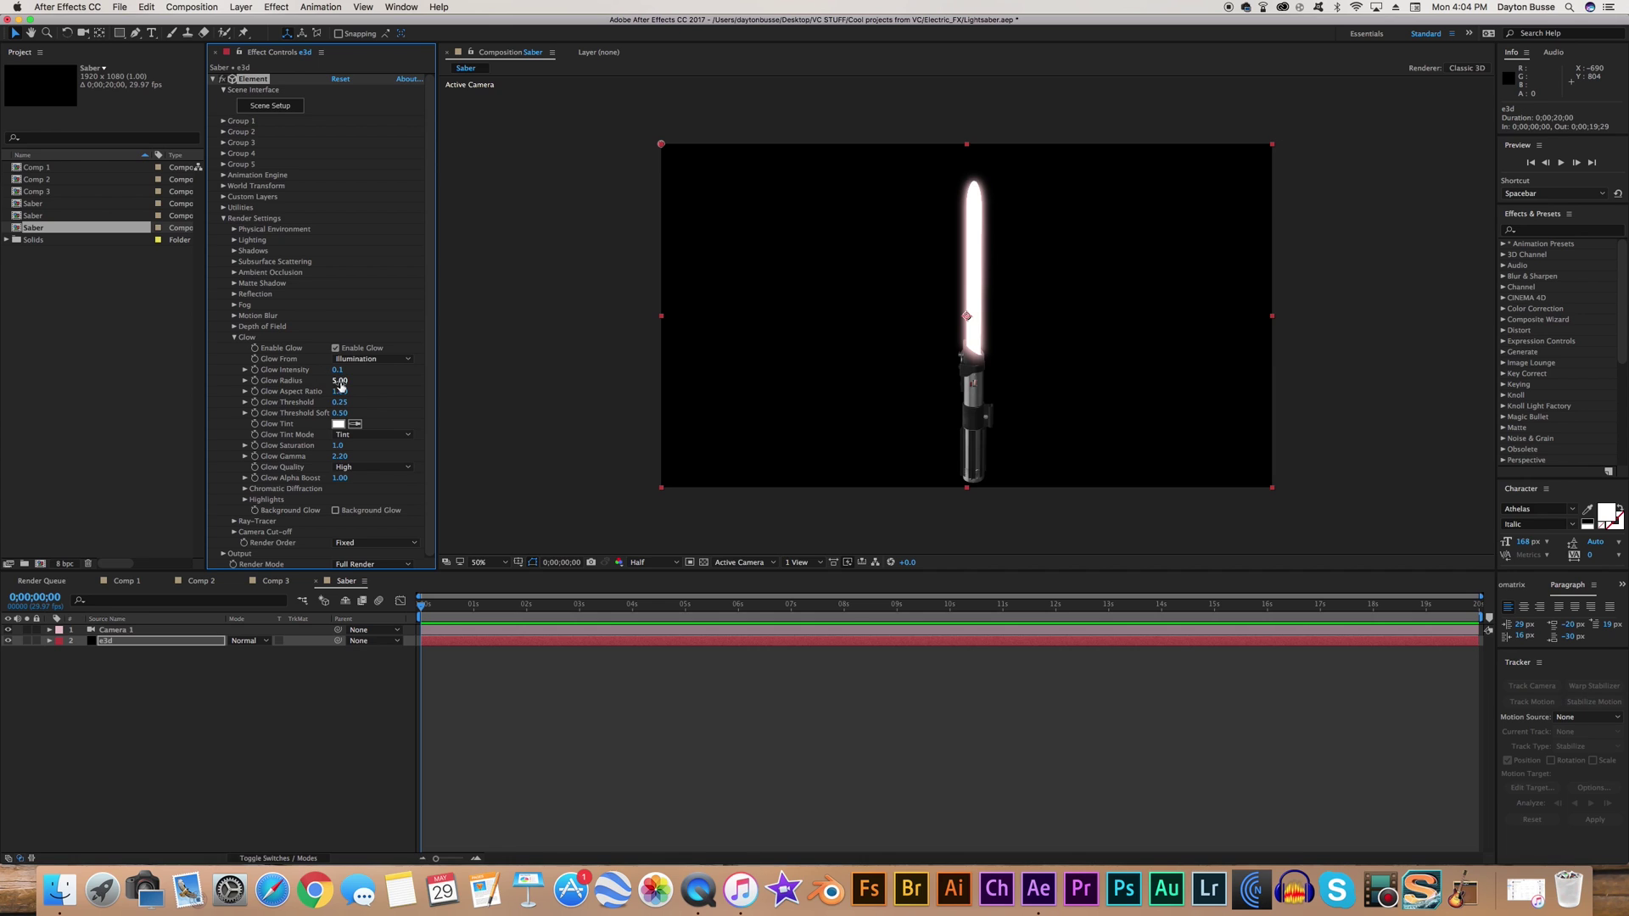
- Set the Glow Radius to 5 after trying 7.5, 6 and 4
drag(339, 381, 361, 388)
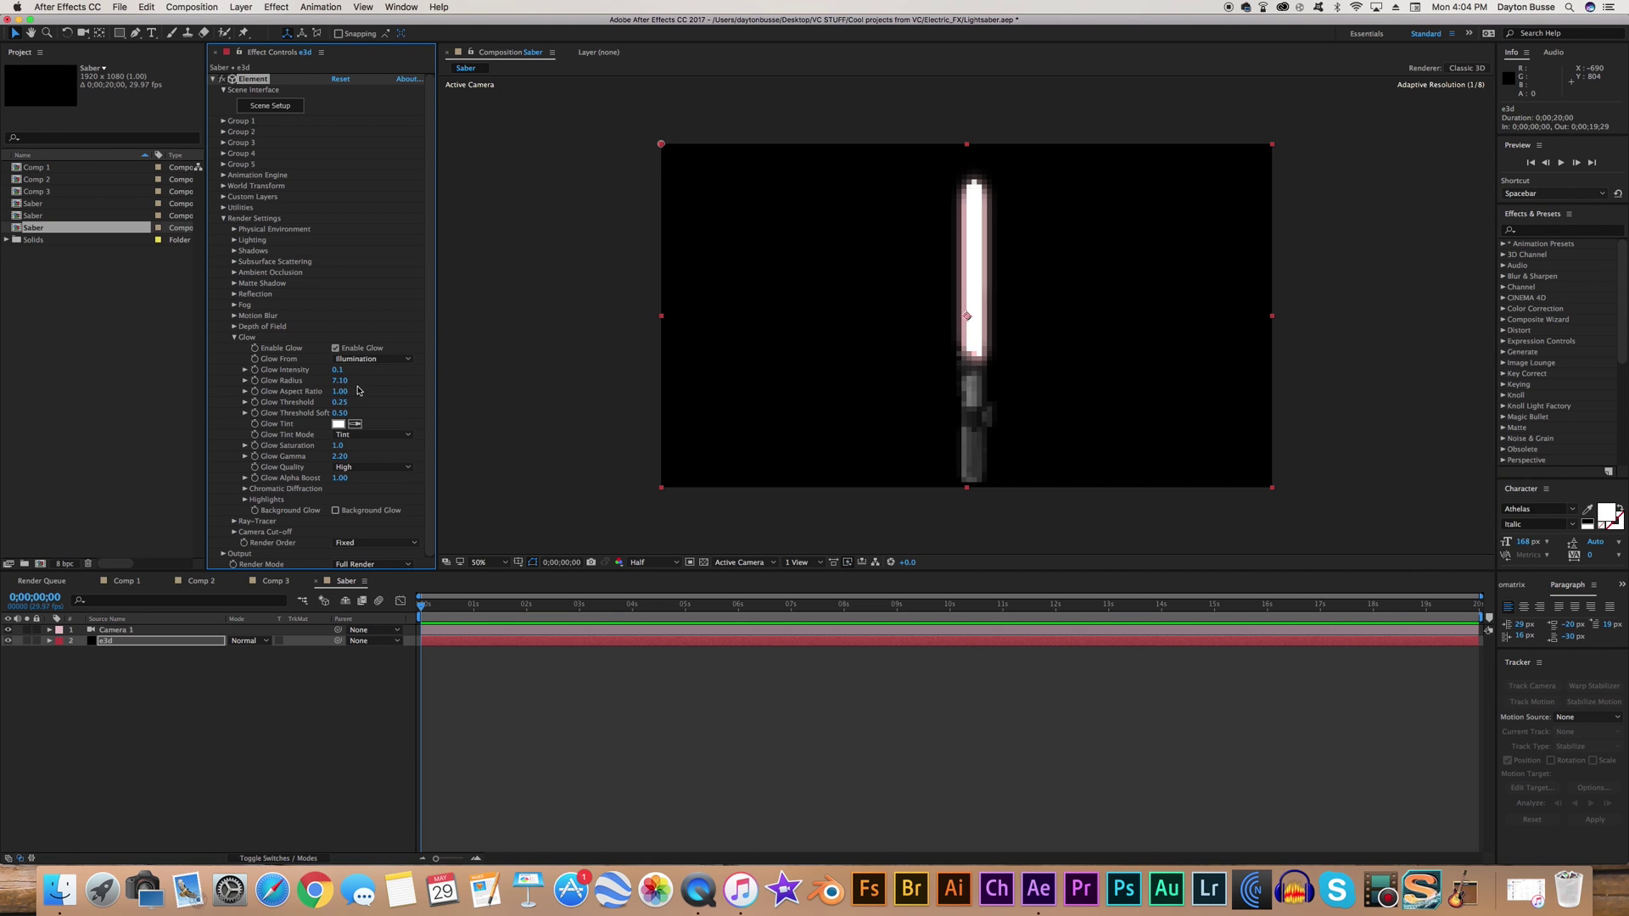
click(354, 380)
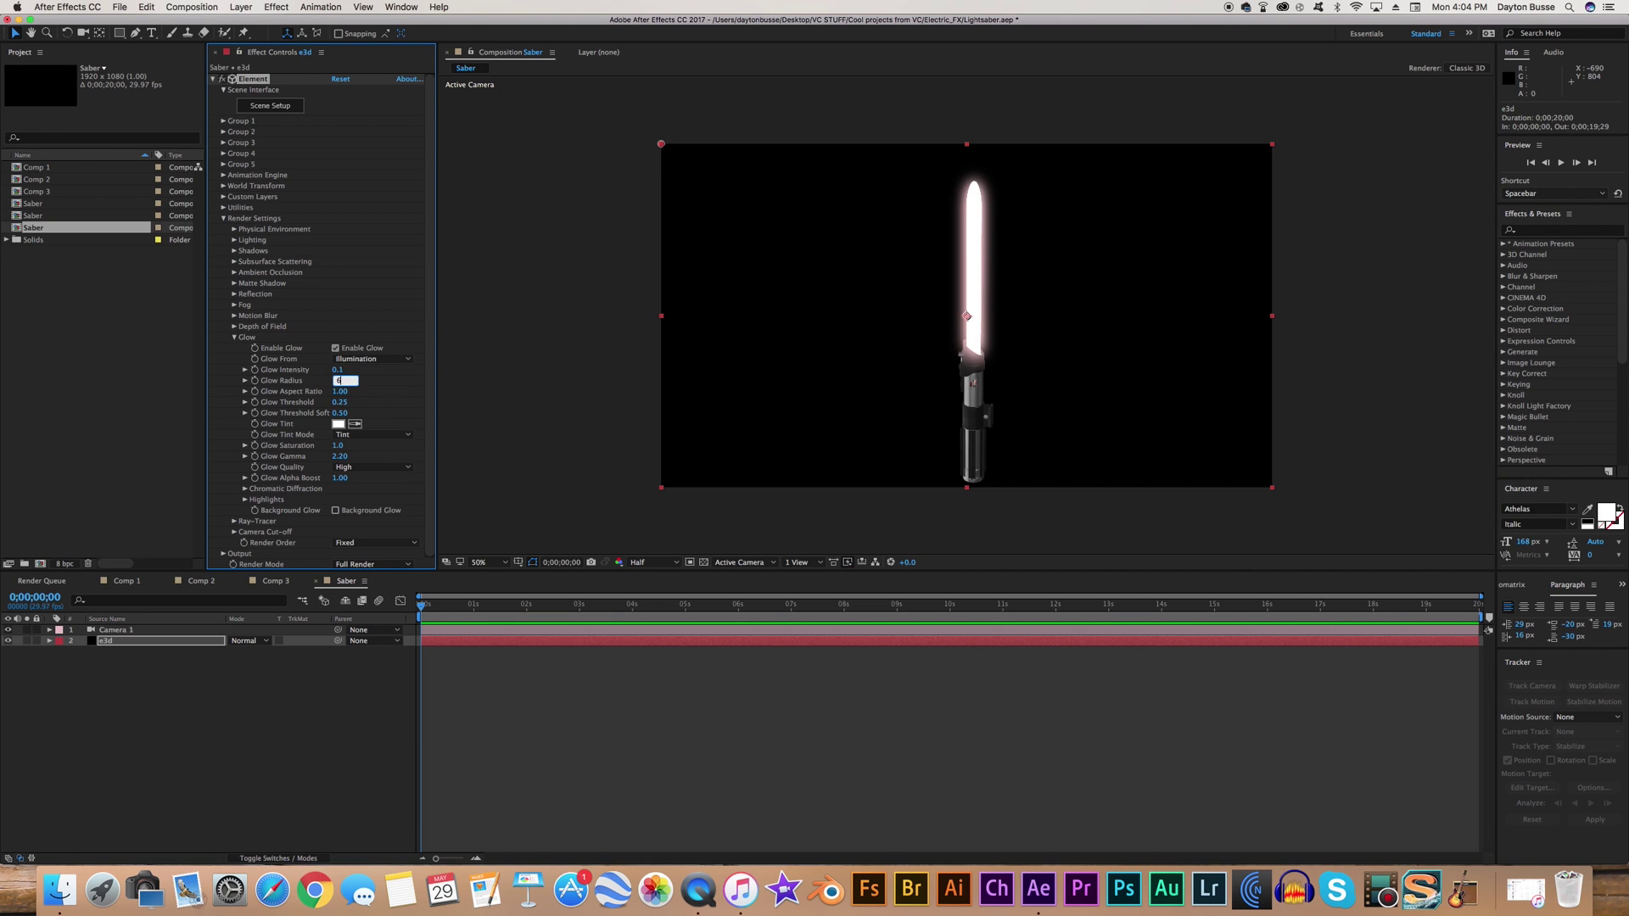
key(Return)
click(339, 380)
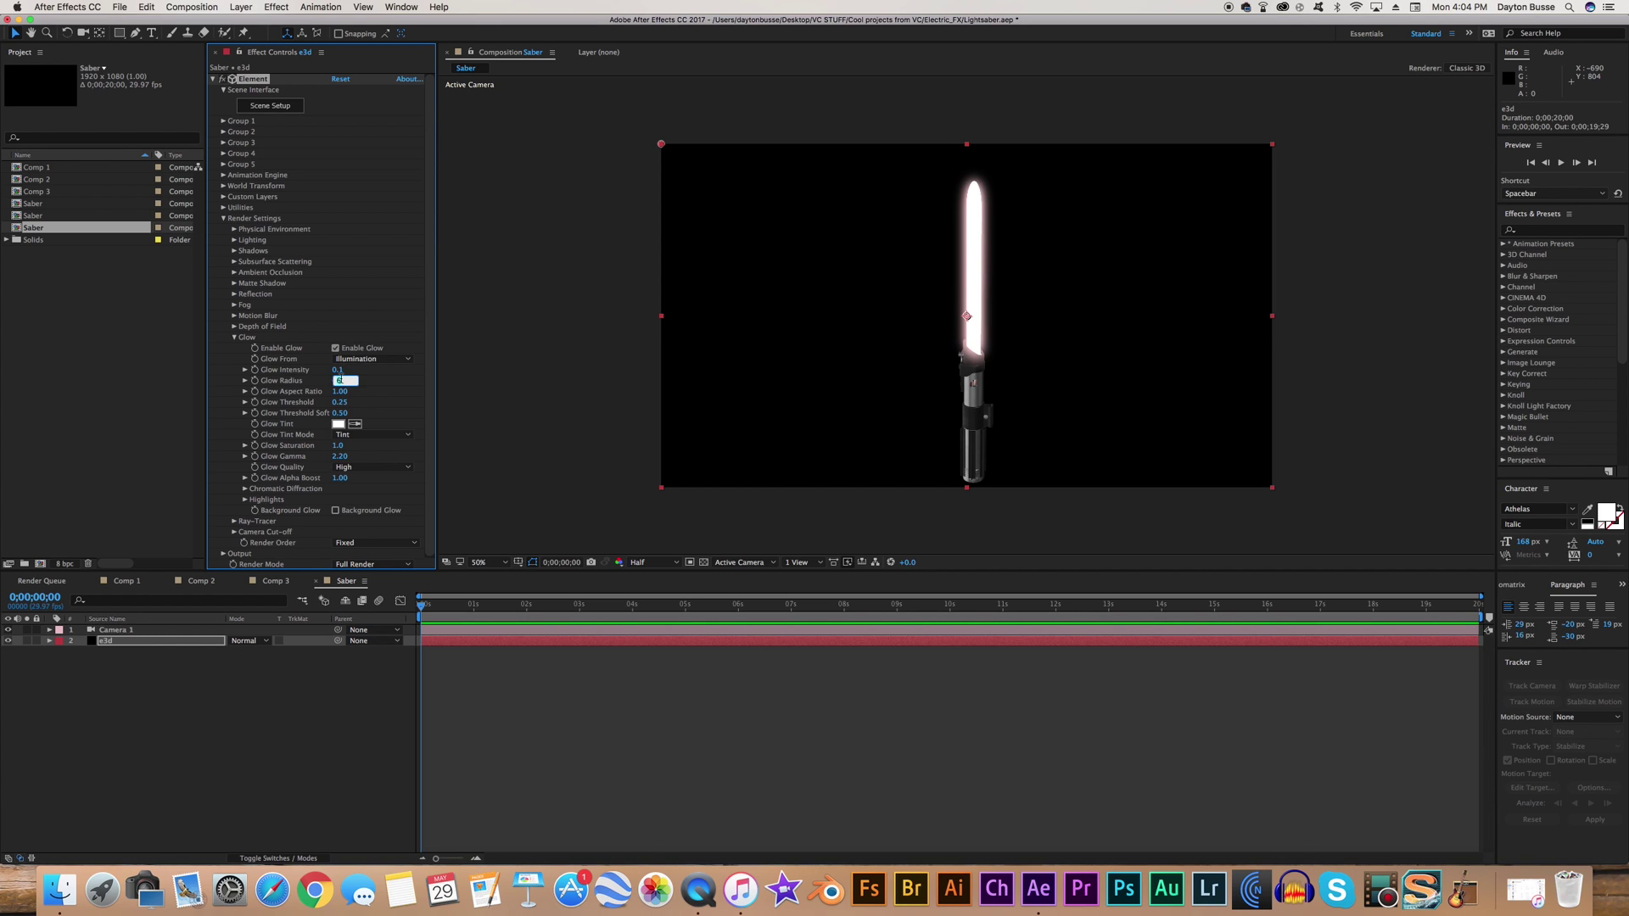
text(4)
key(Return)
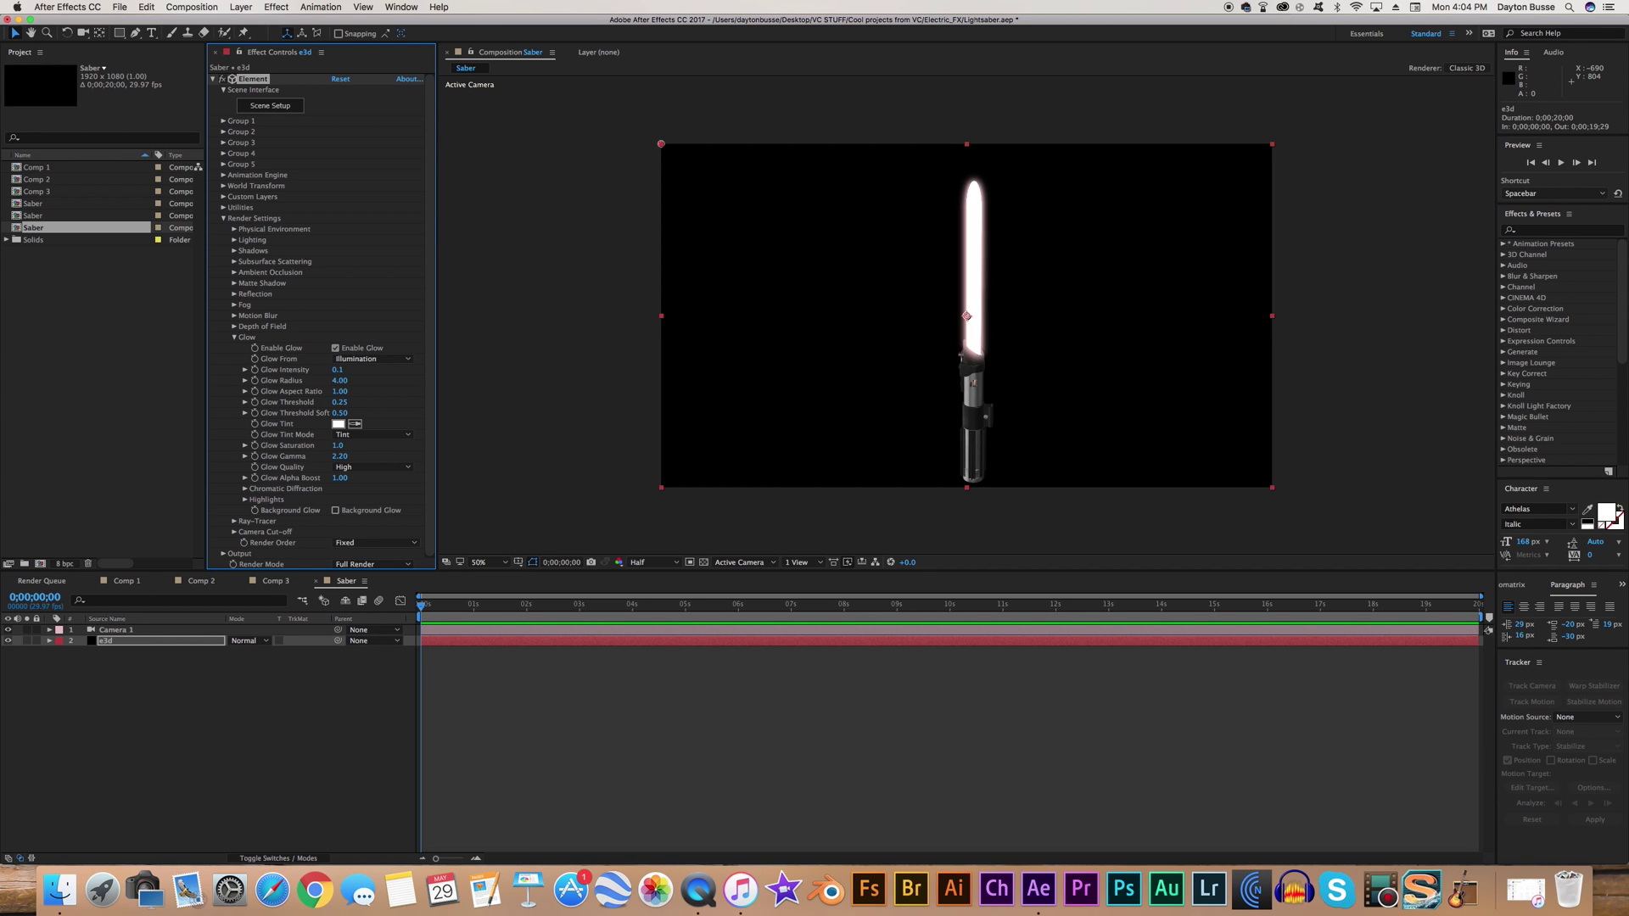
click(348, 381)
text(5)
key(Return)
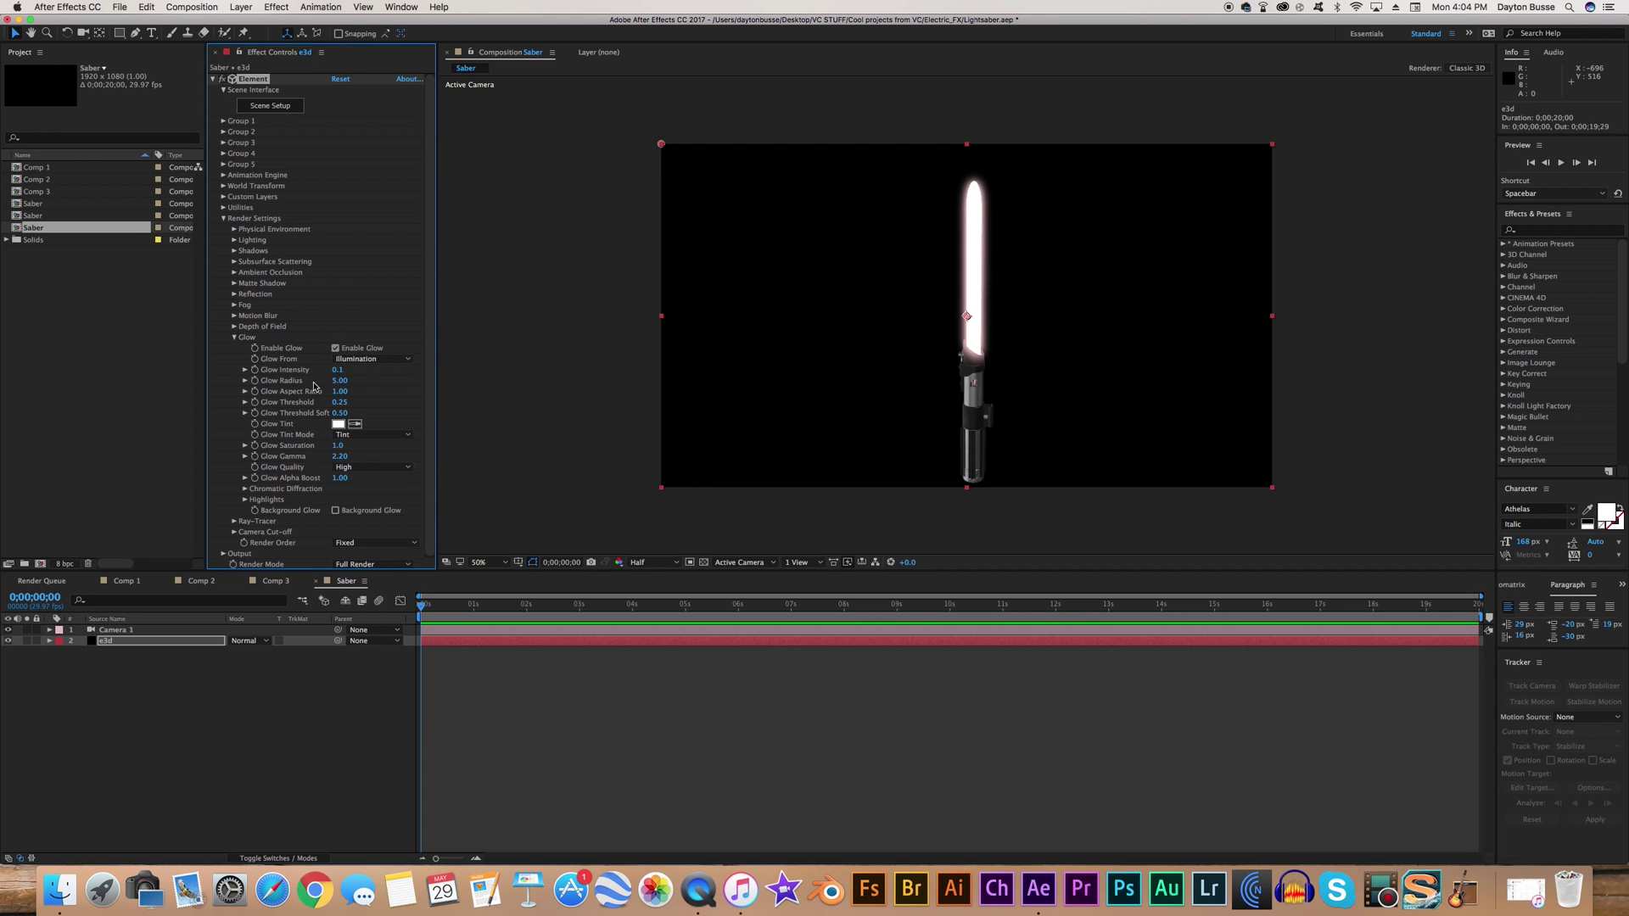
- Tint the saber glow pure red (FF0000)
click(339, 424)
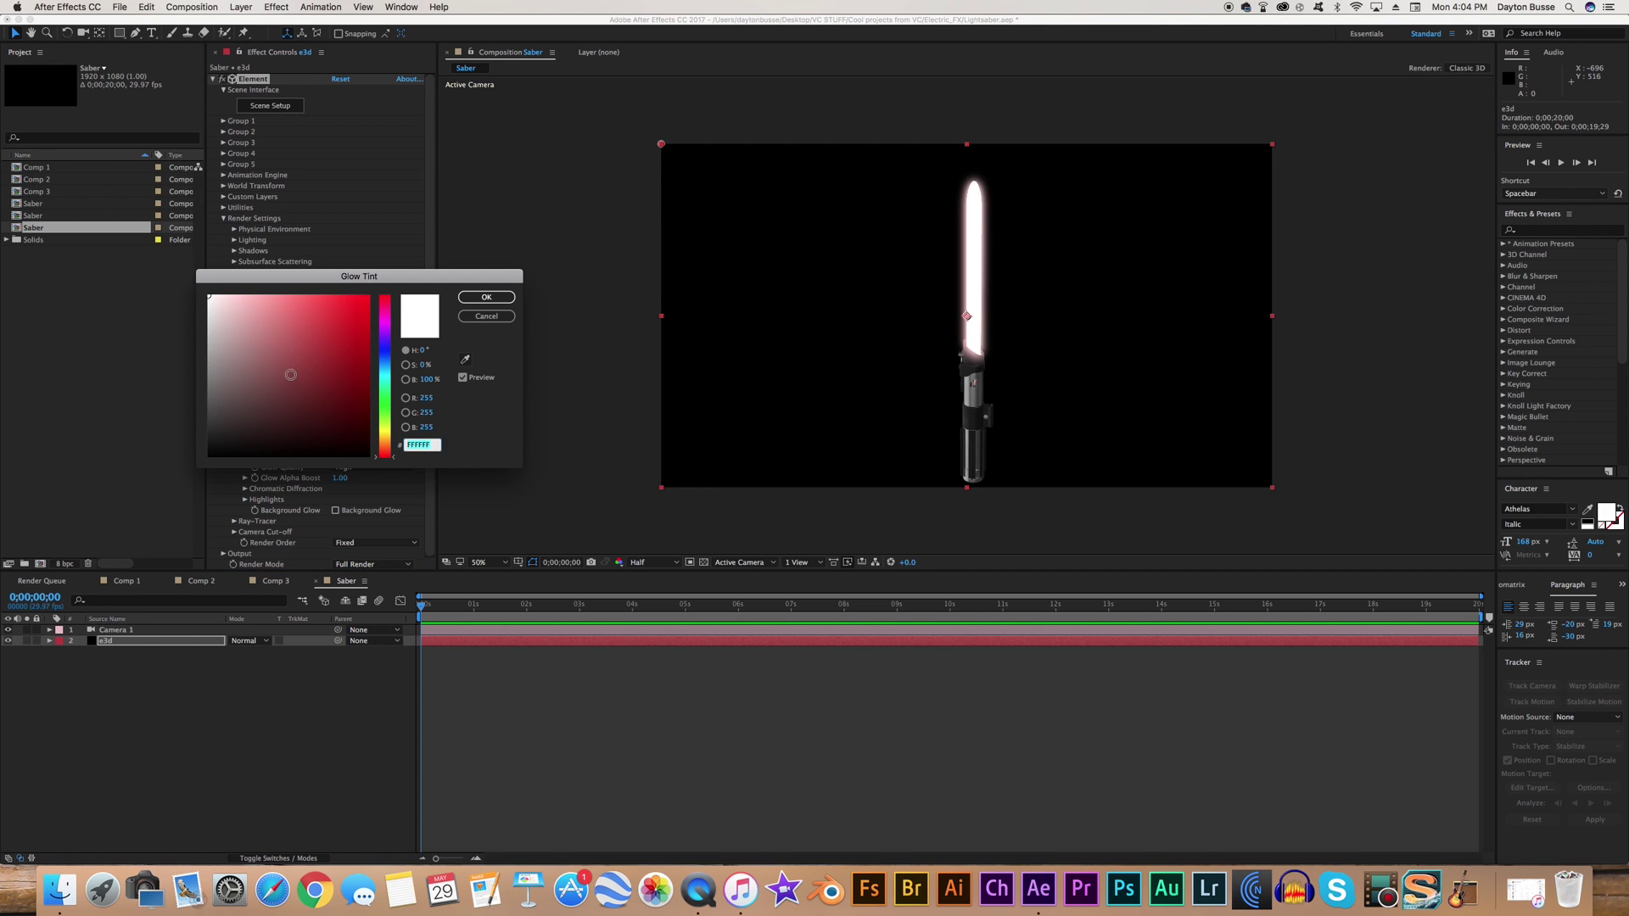
drag(254, 321, 513, 274)
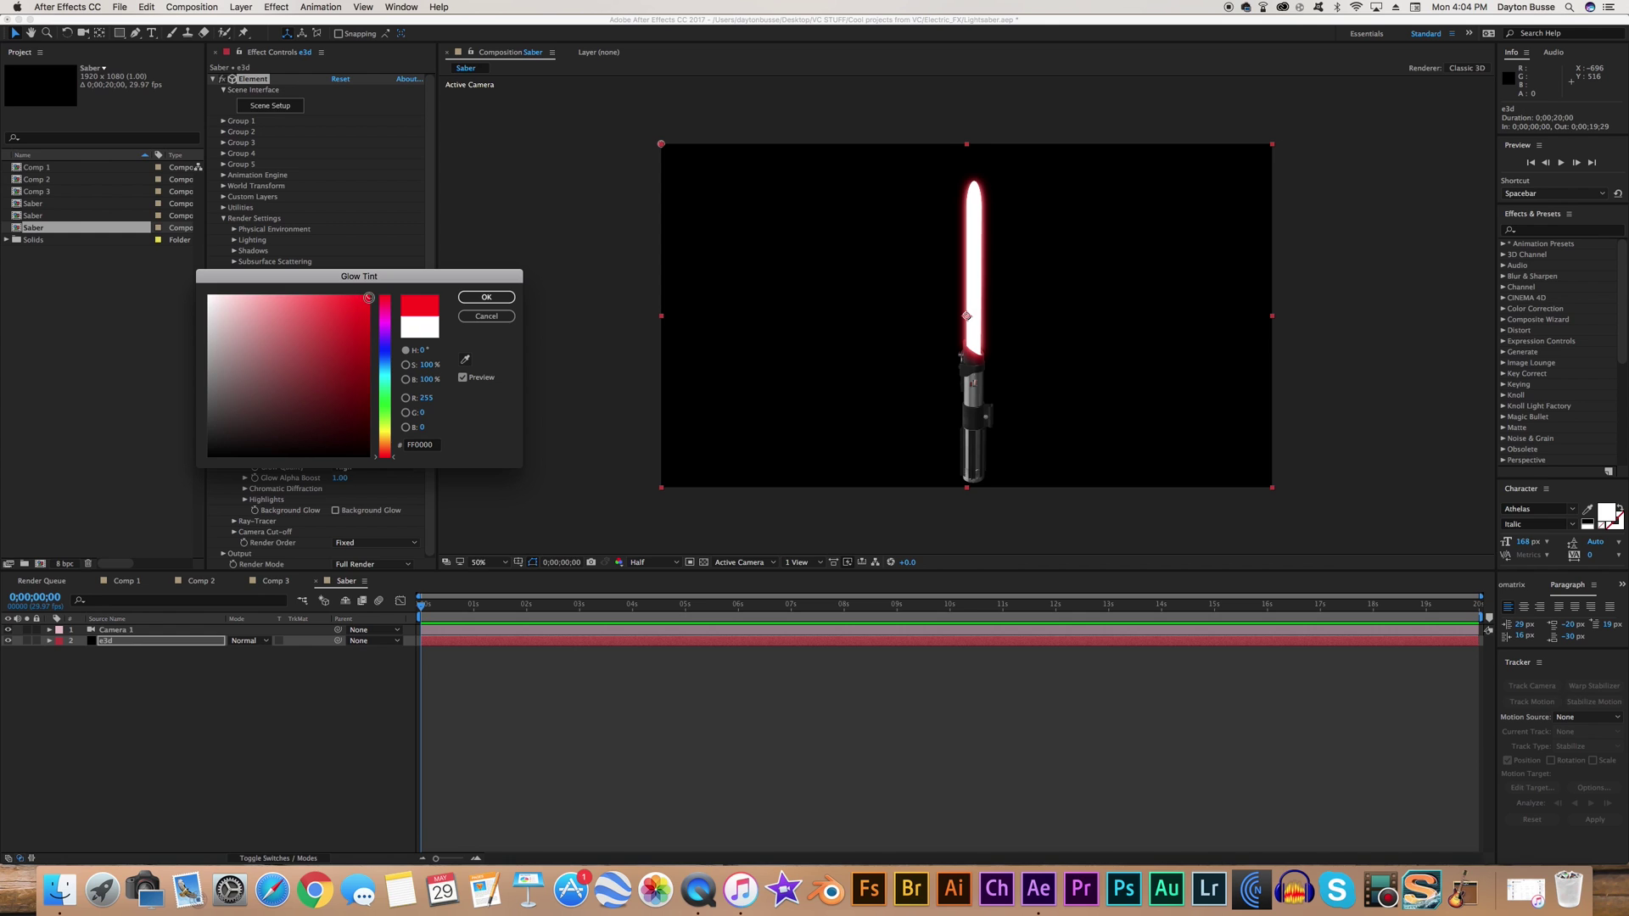
click(486, 297)
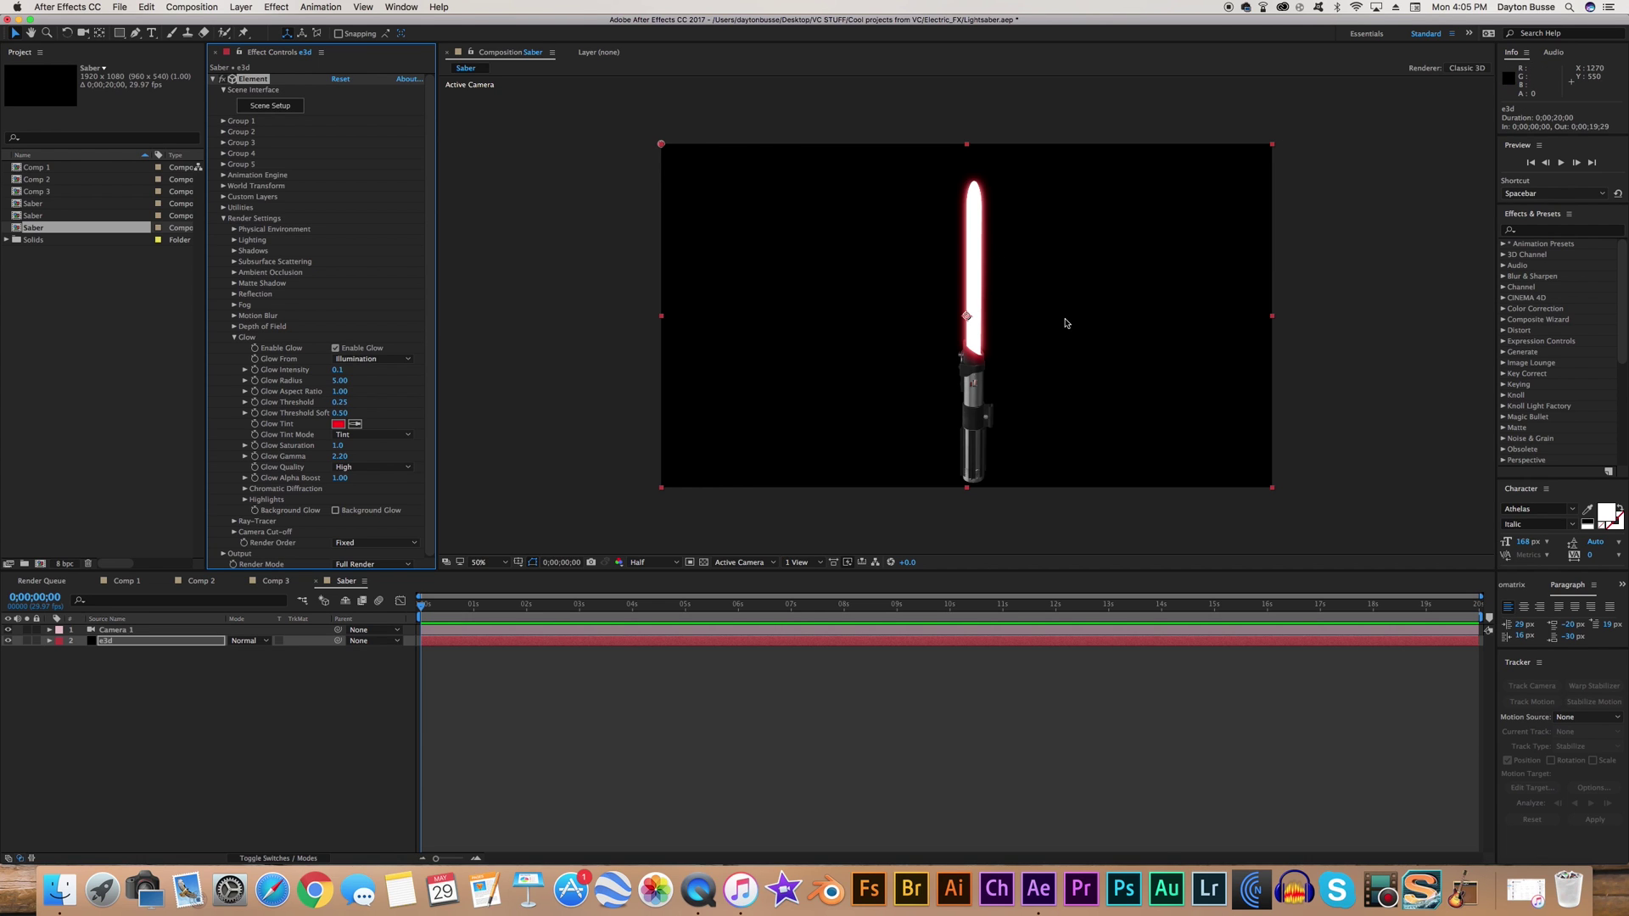
- Try Glow Alpha Boost values of 2, 3 and 2.5
click(274, 472)
drag(343, 478, 362, 478)
click(345, 479)
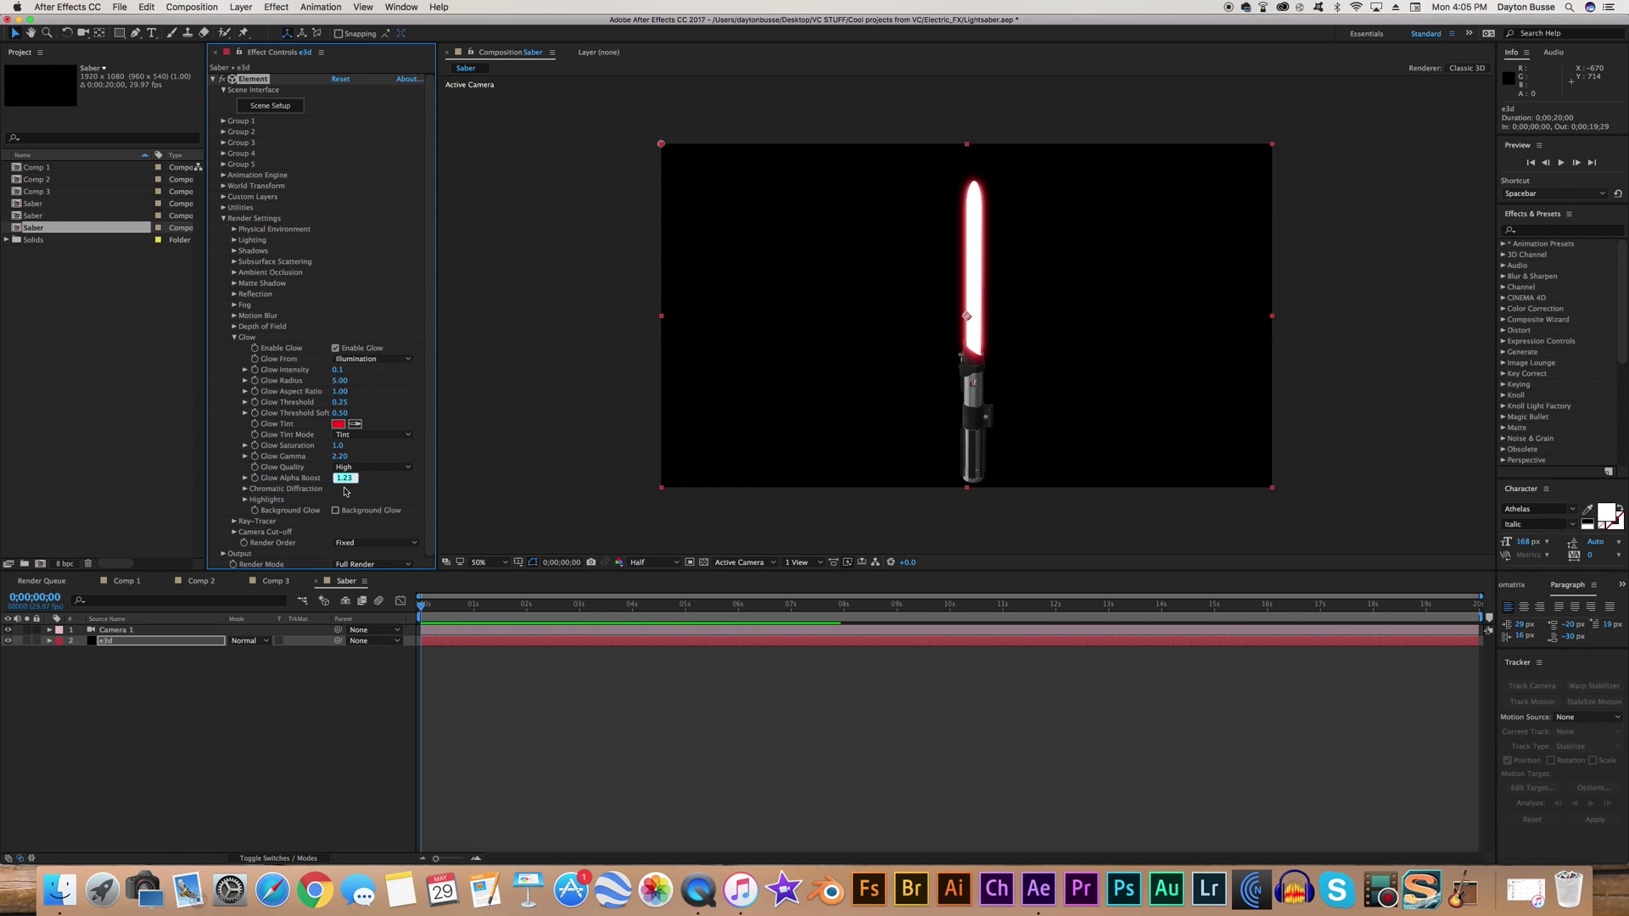
text(2)
key(Return)
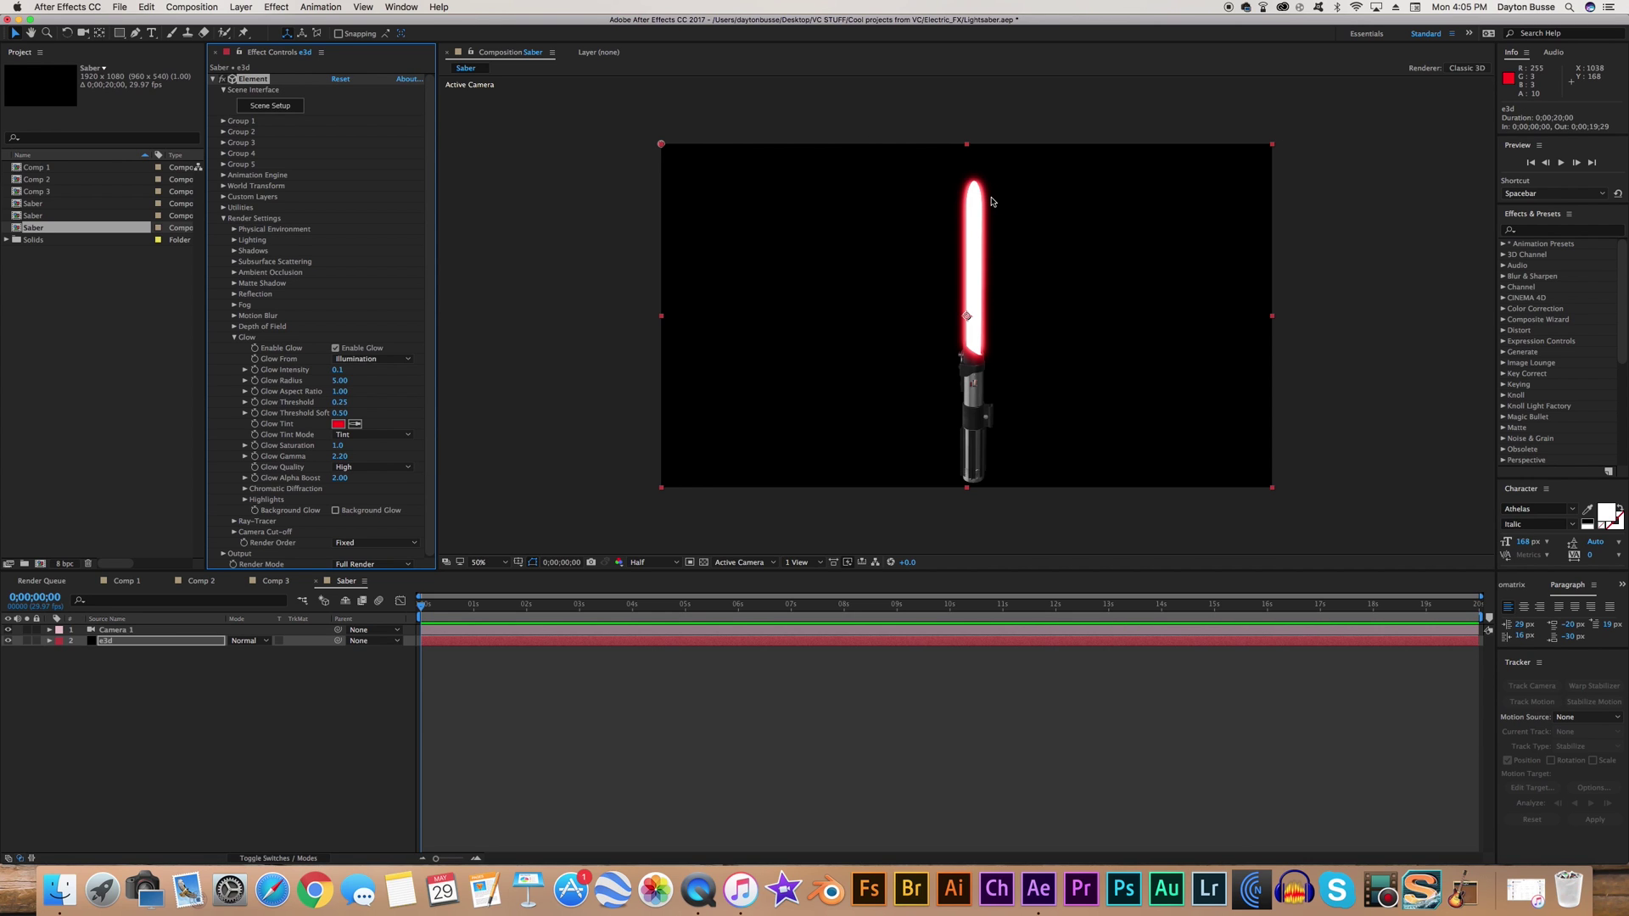
click(344, 478)
text(3)
key(Return)
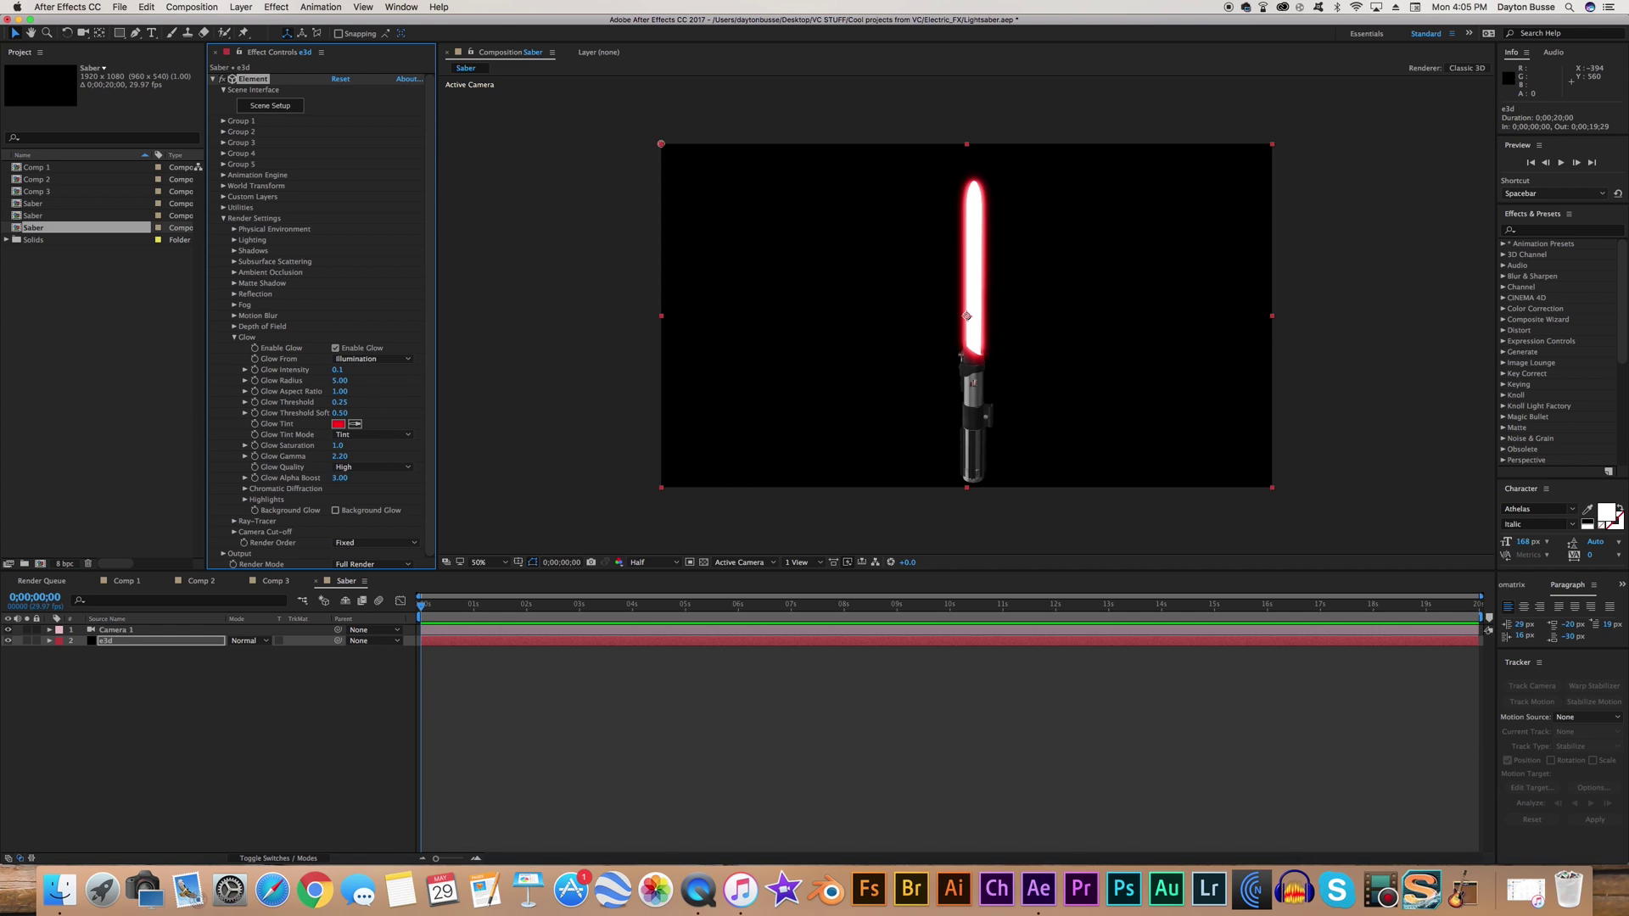
click(340, 478)
key(Return)
- Widen the Glow Radius to 7 and settle Glow Alpha Boost at 2
drag(337, 381, 354, 382)
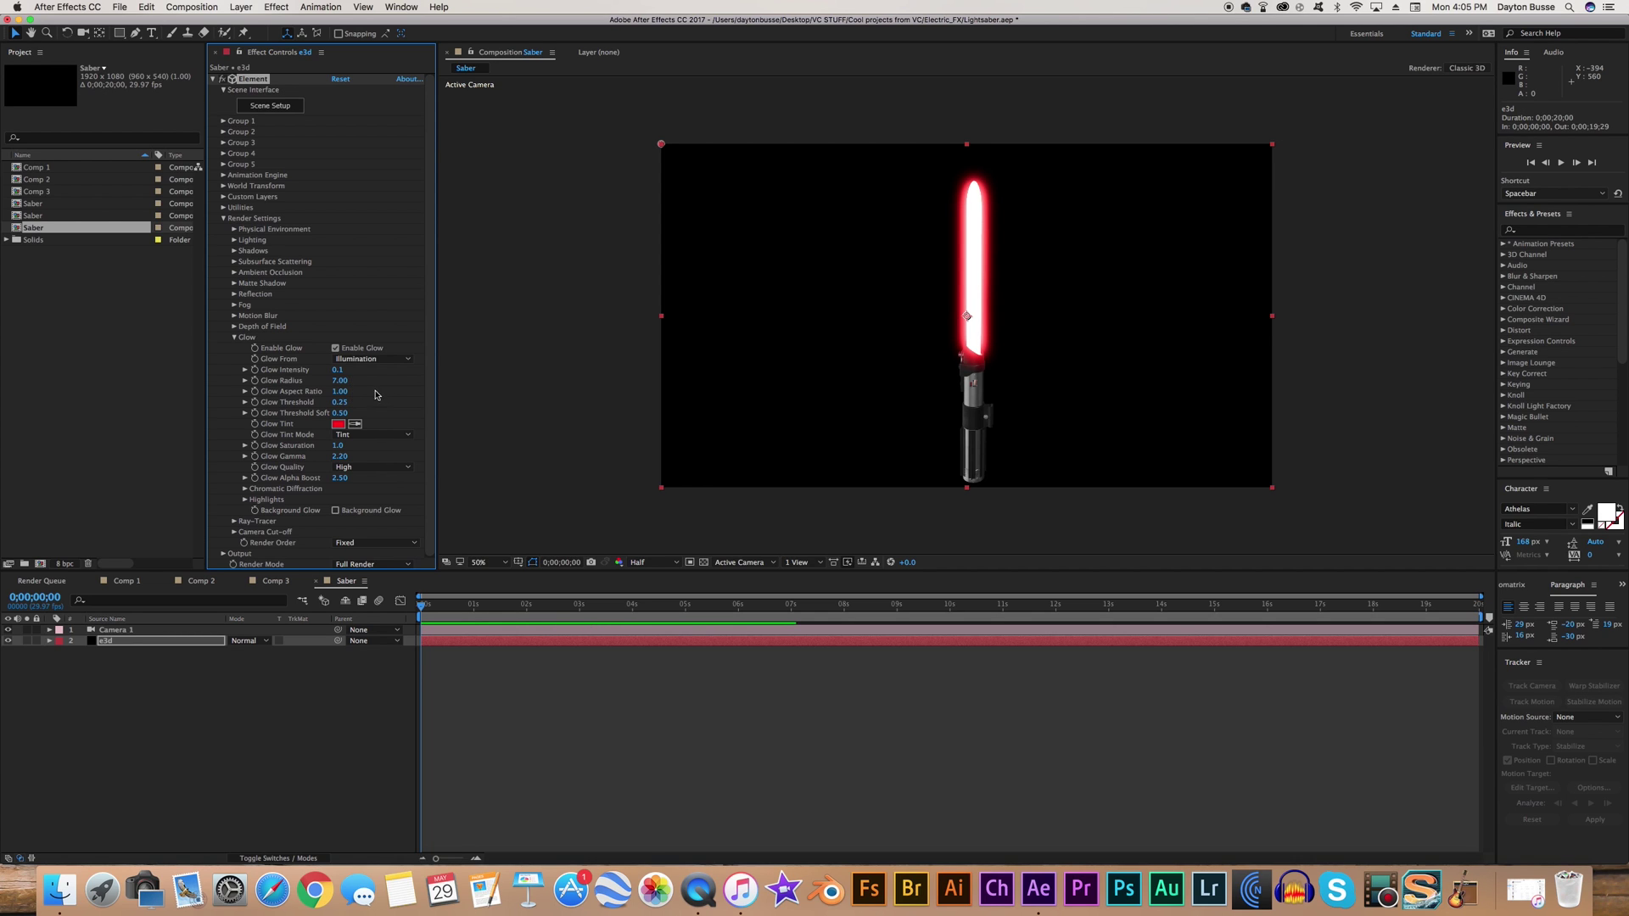
click(339, 477)
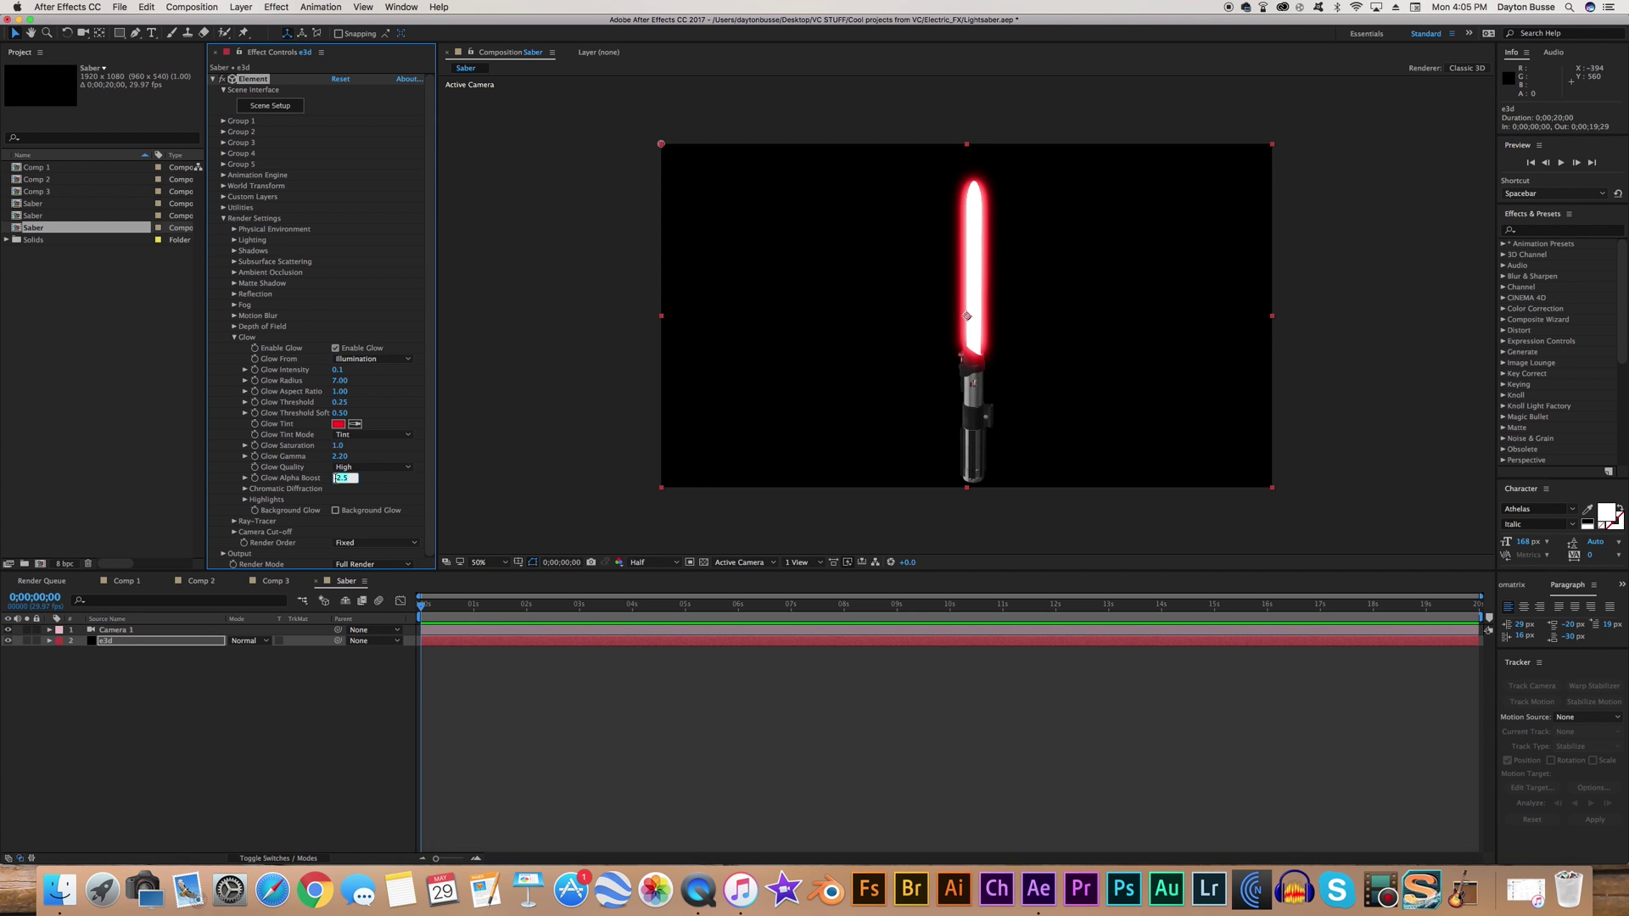
text(2)
key(Return)
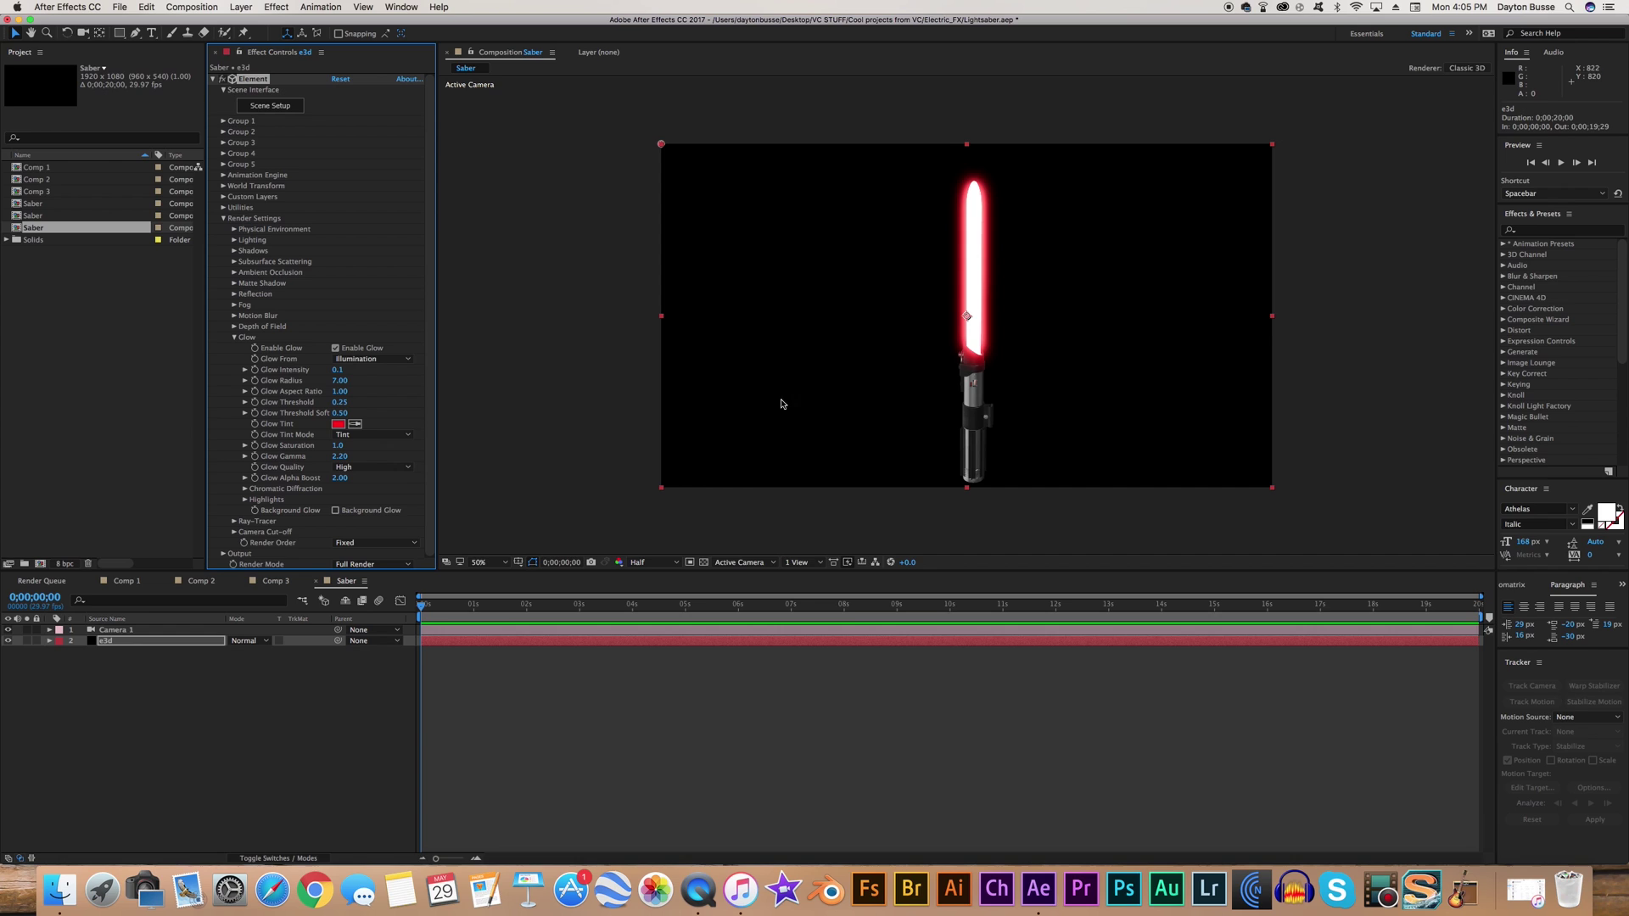
- Set the Physical Environment exposure to 1.75
click(235, 338)
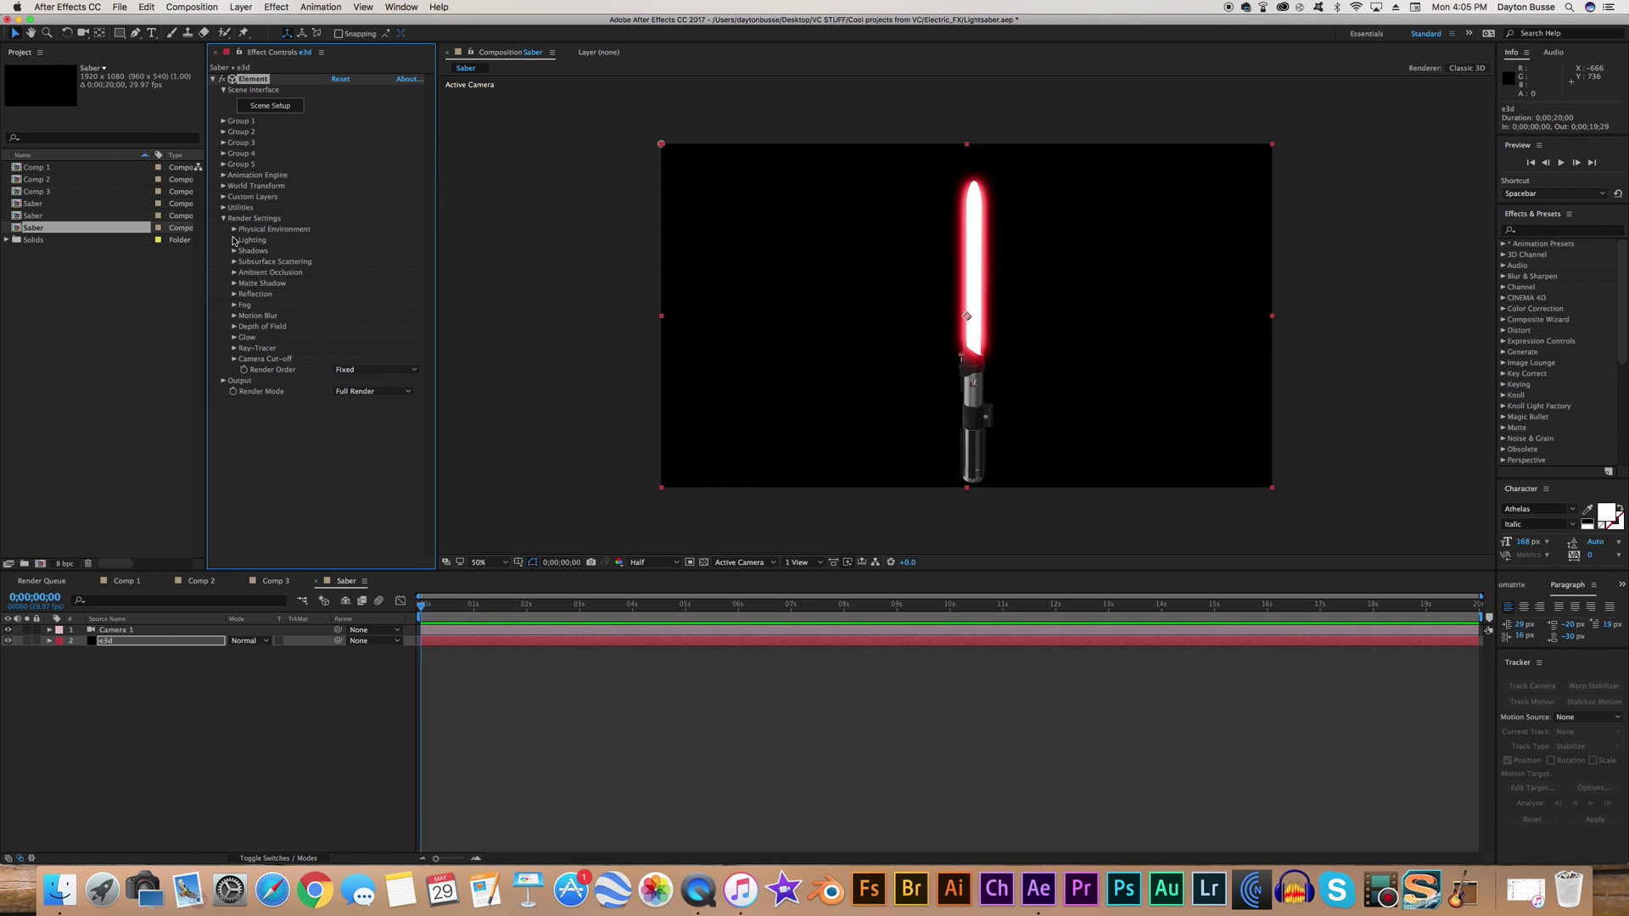
click(234, 229)
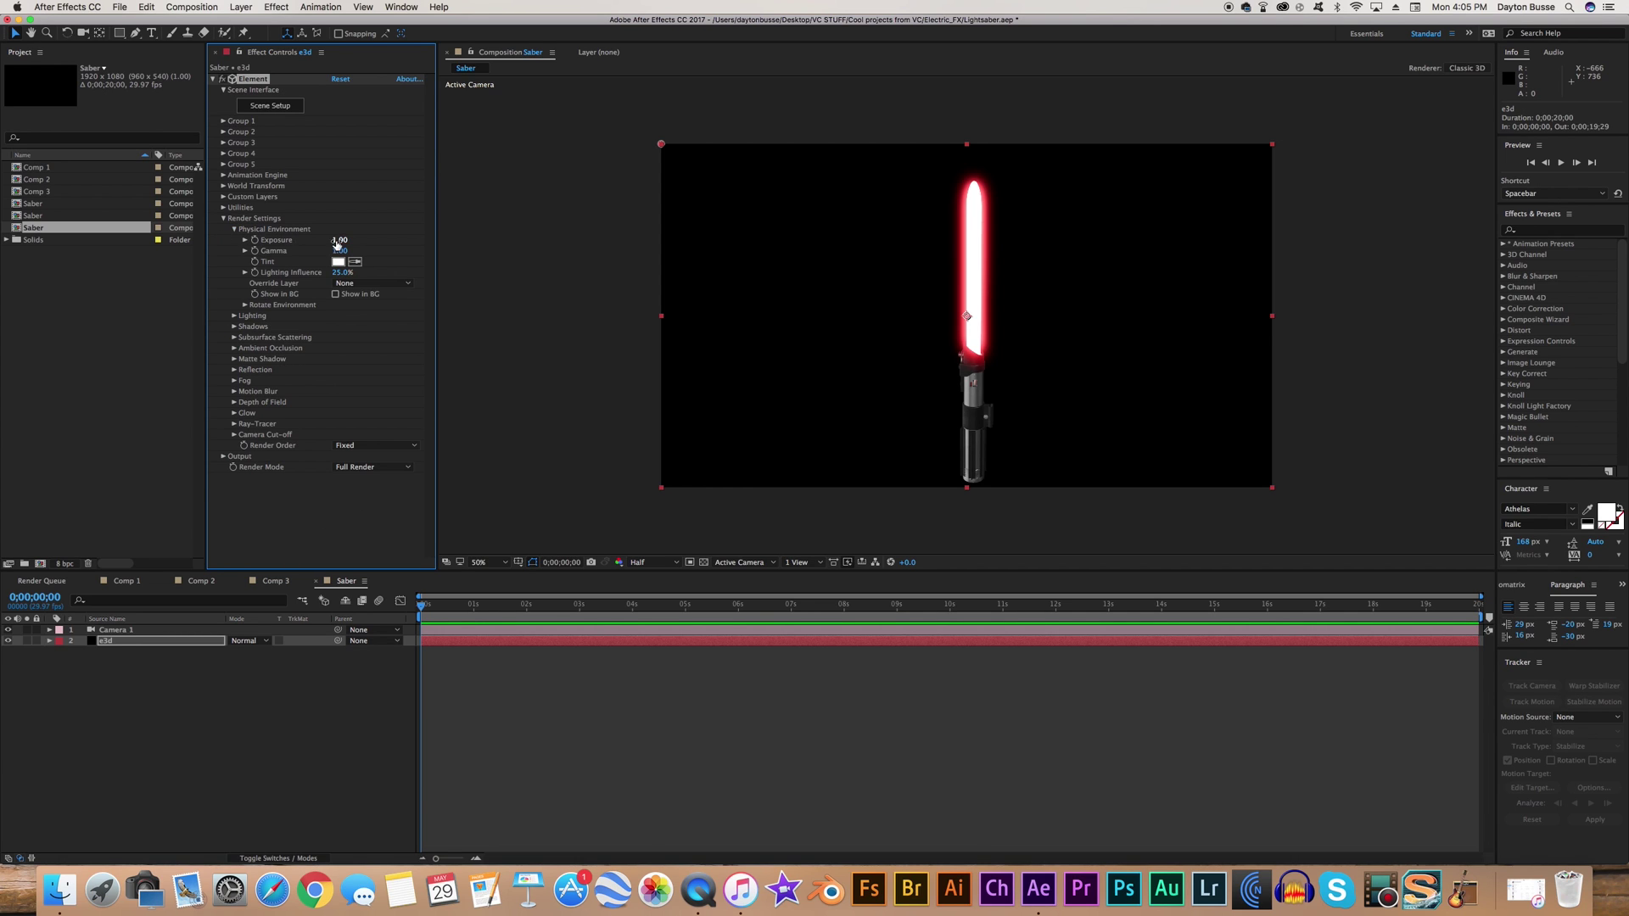
click(339, 241)
key(Return)
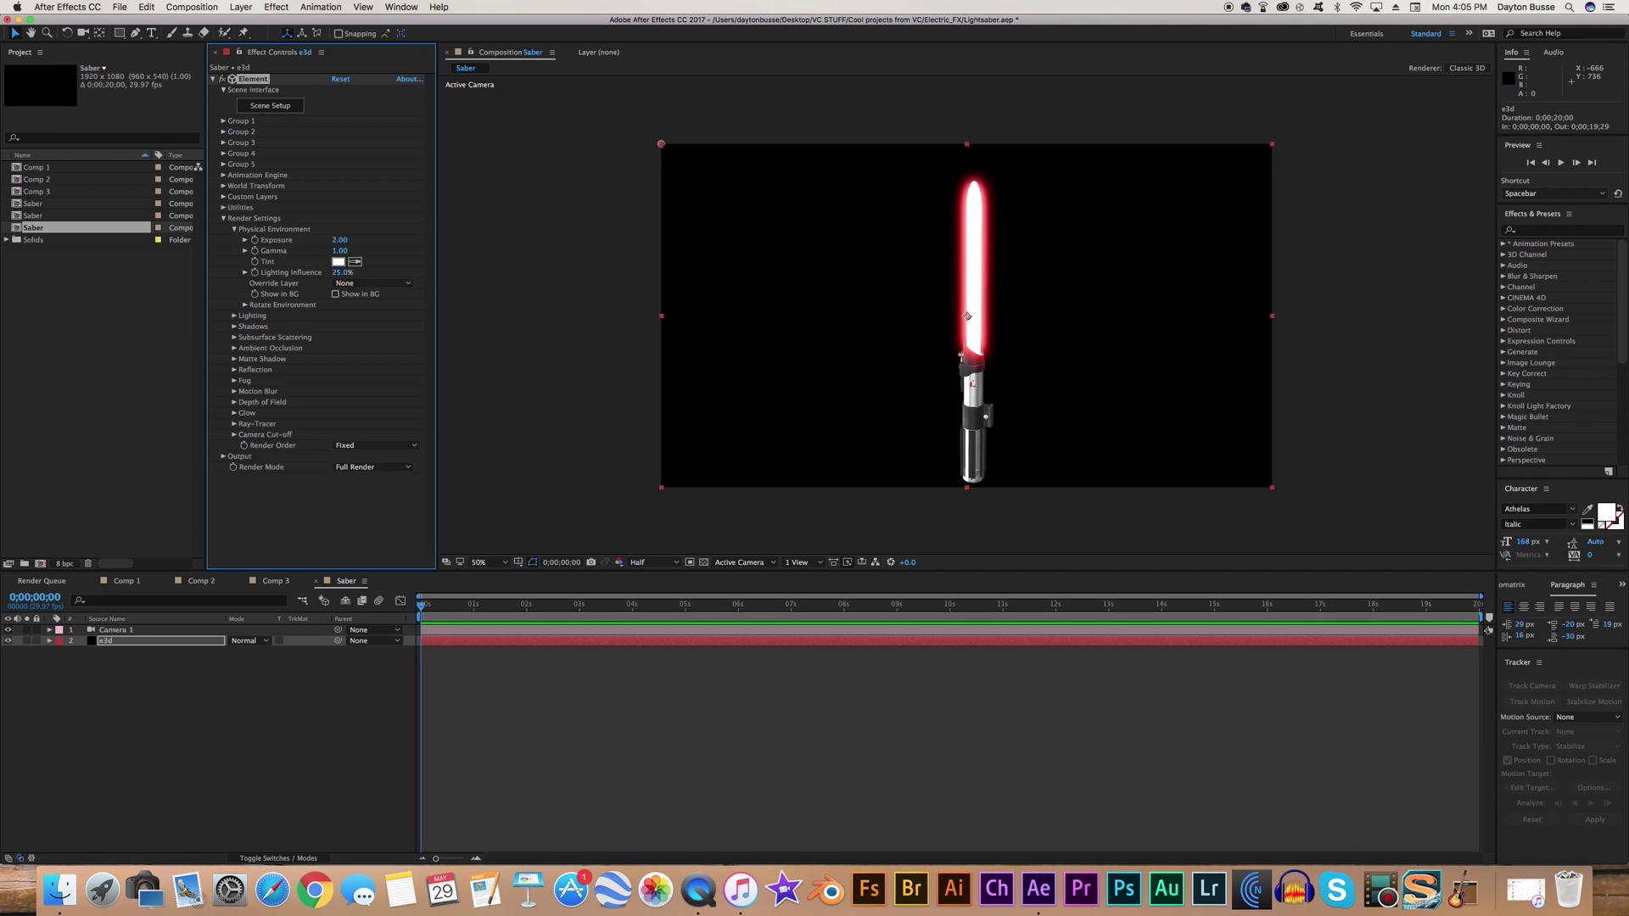
click(340, 240)
text(1.75)
key(Return)
click(235, 230)
- Apply the 360 lighting preset with Brightness Multi at 200%
click(235, 241)
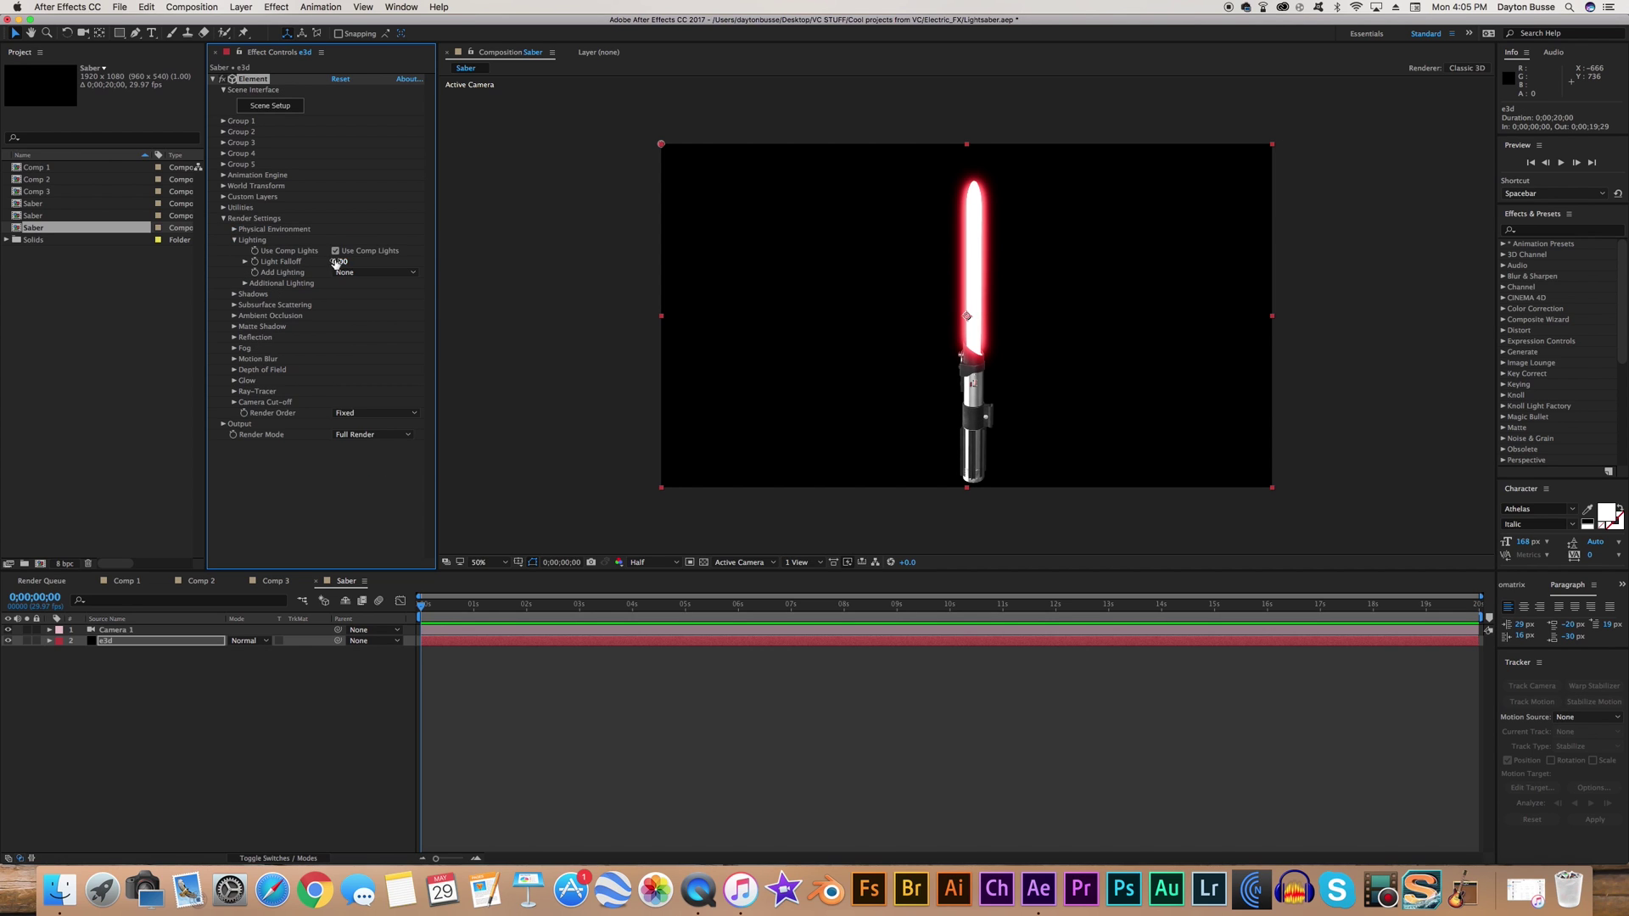
click(338, 273)
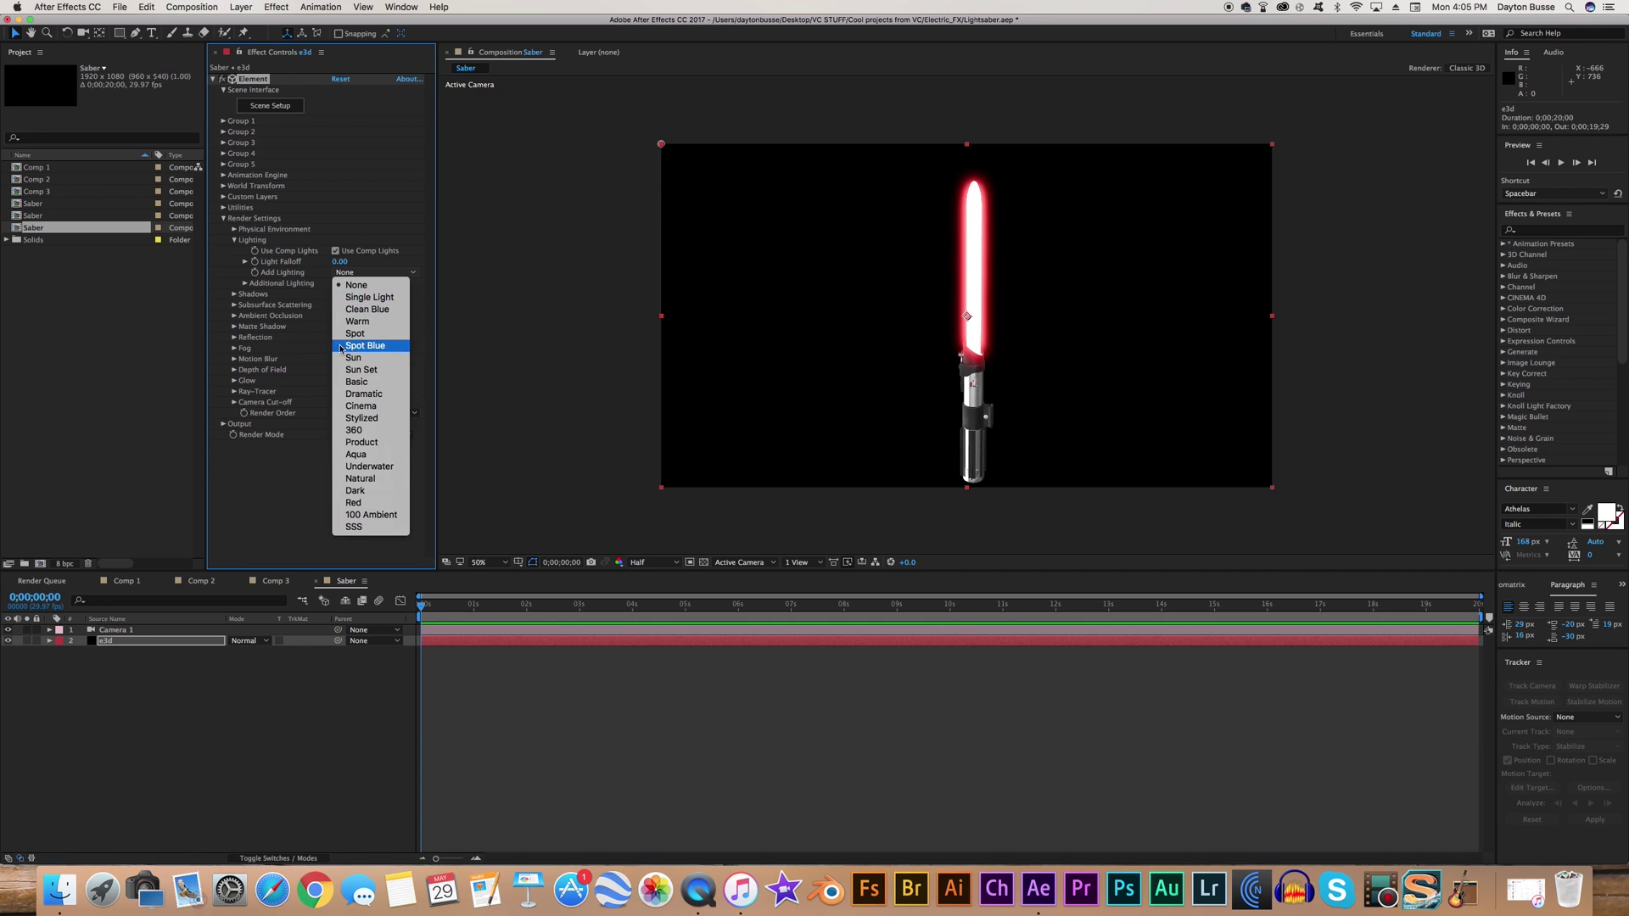
click(357, 430)
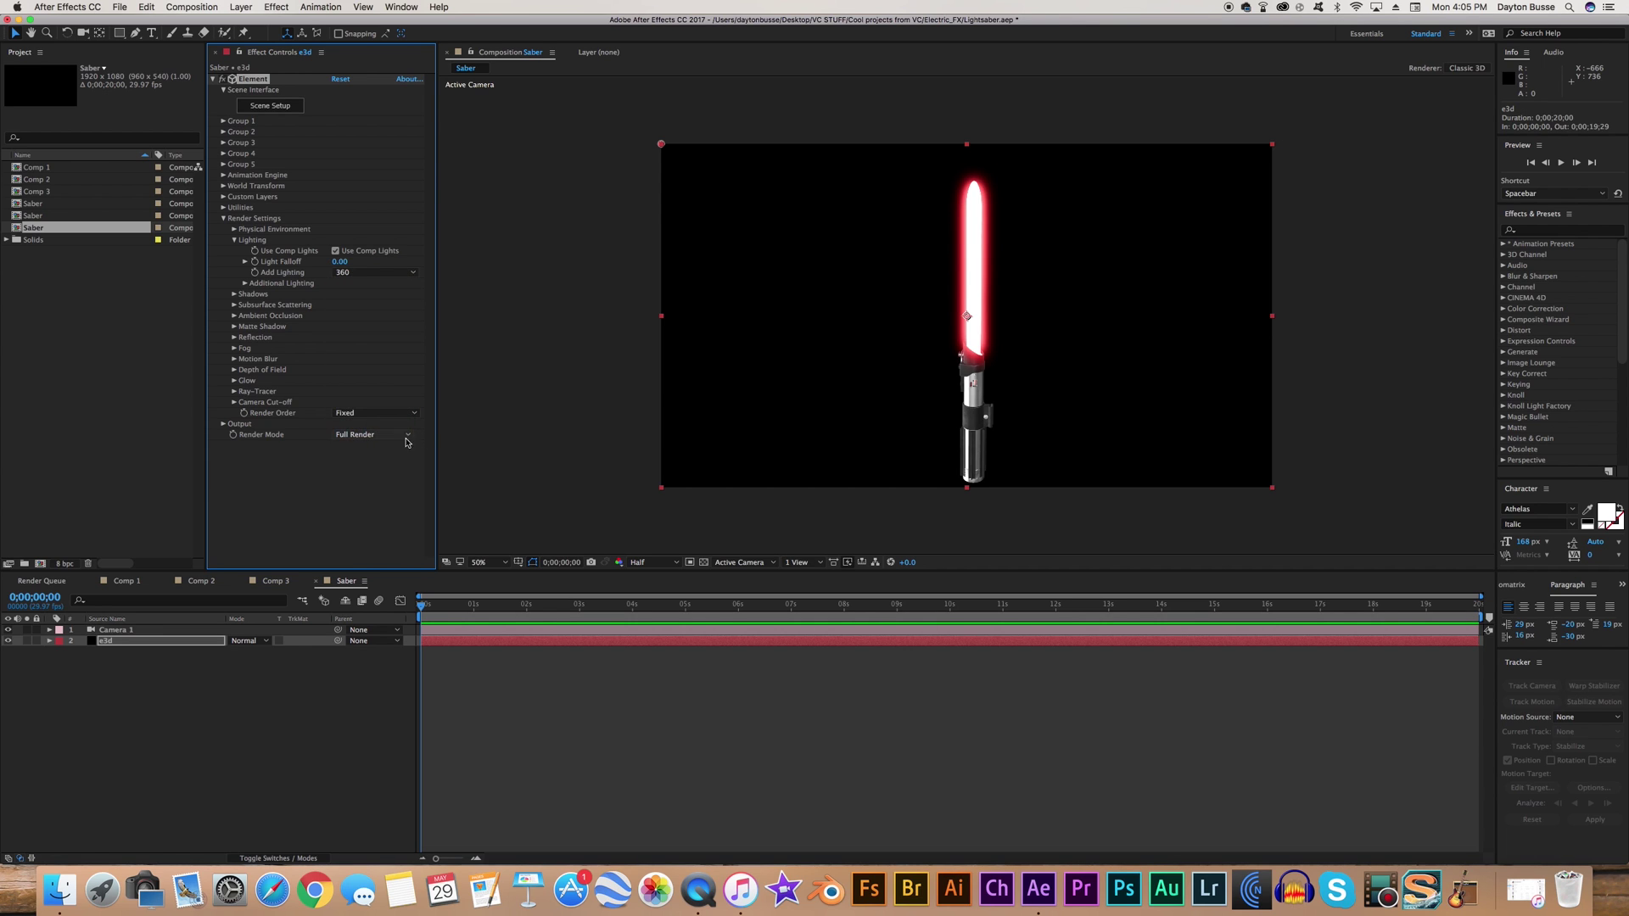
click(245, 286)
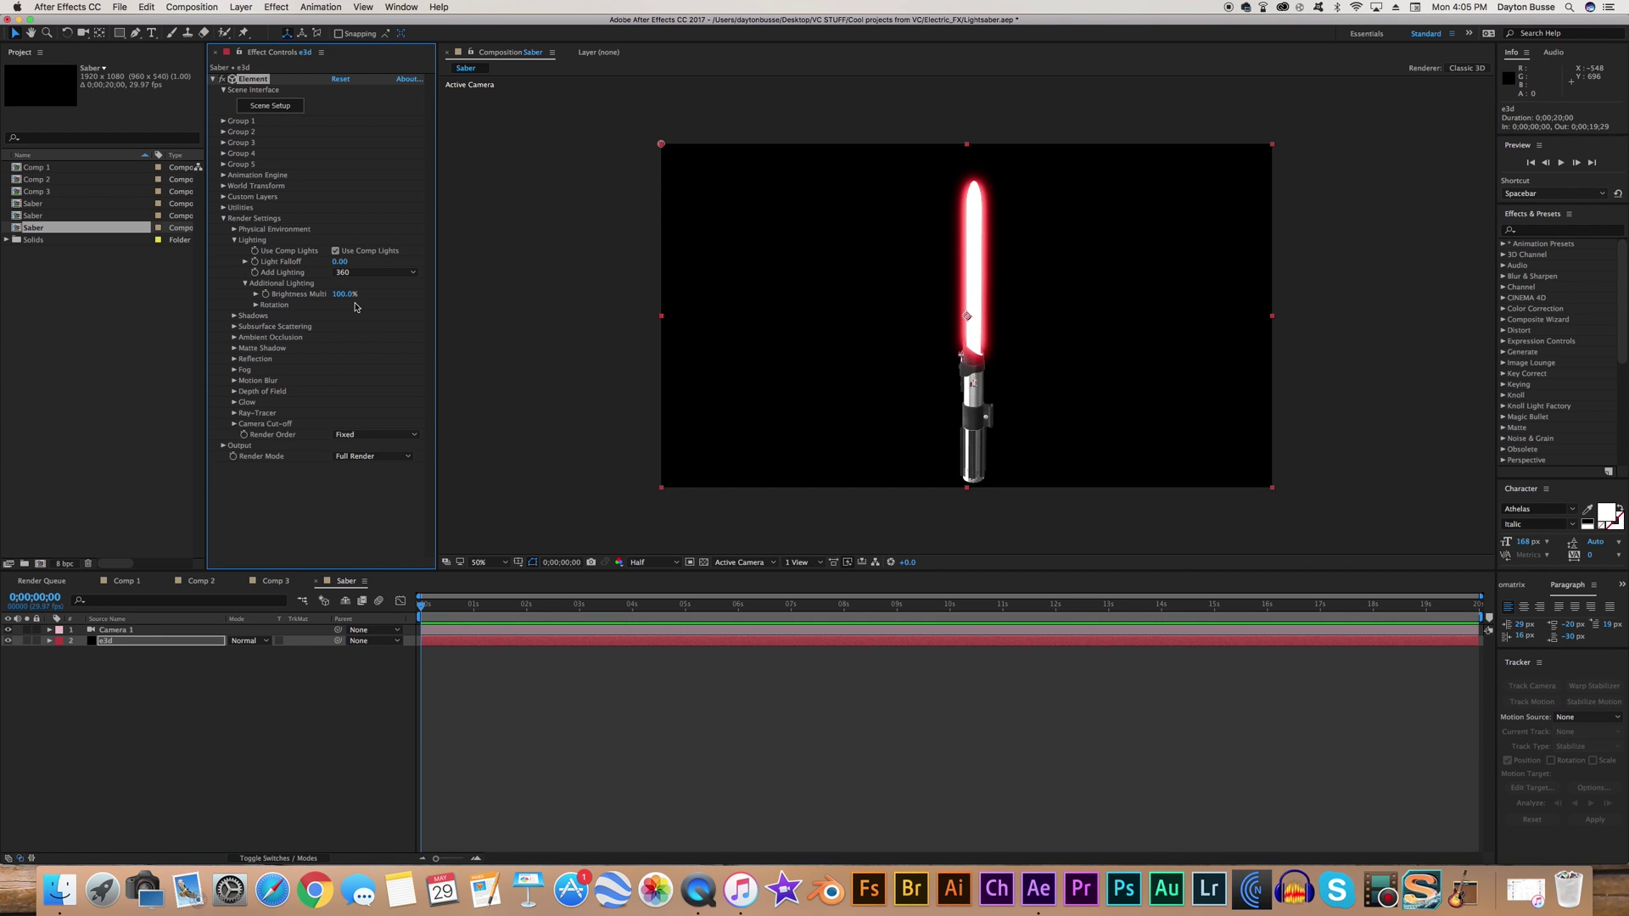
click(344, 295)
text(200)
key(Return)
click(236, 240)
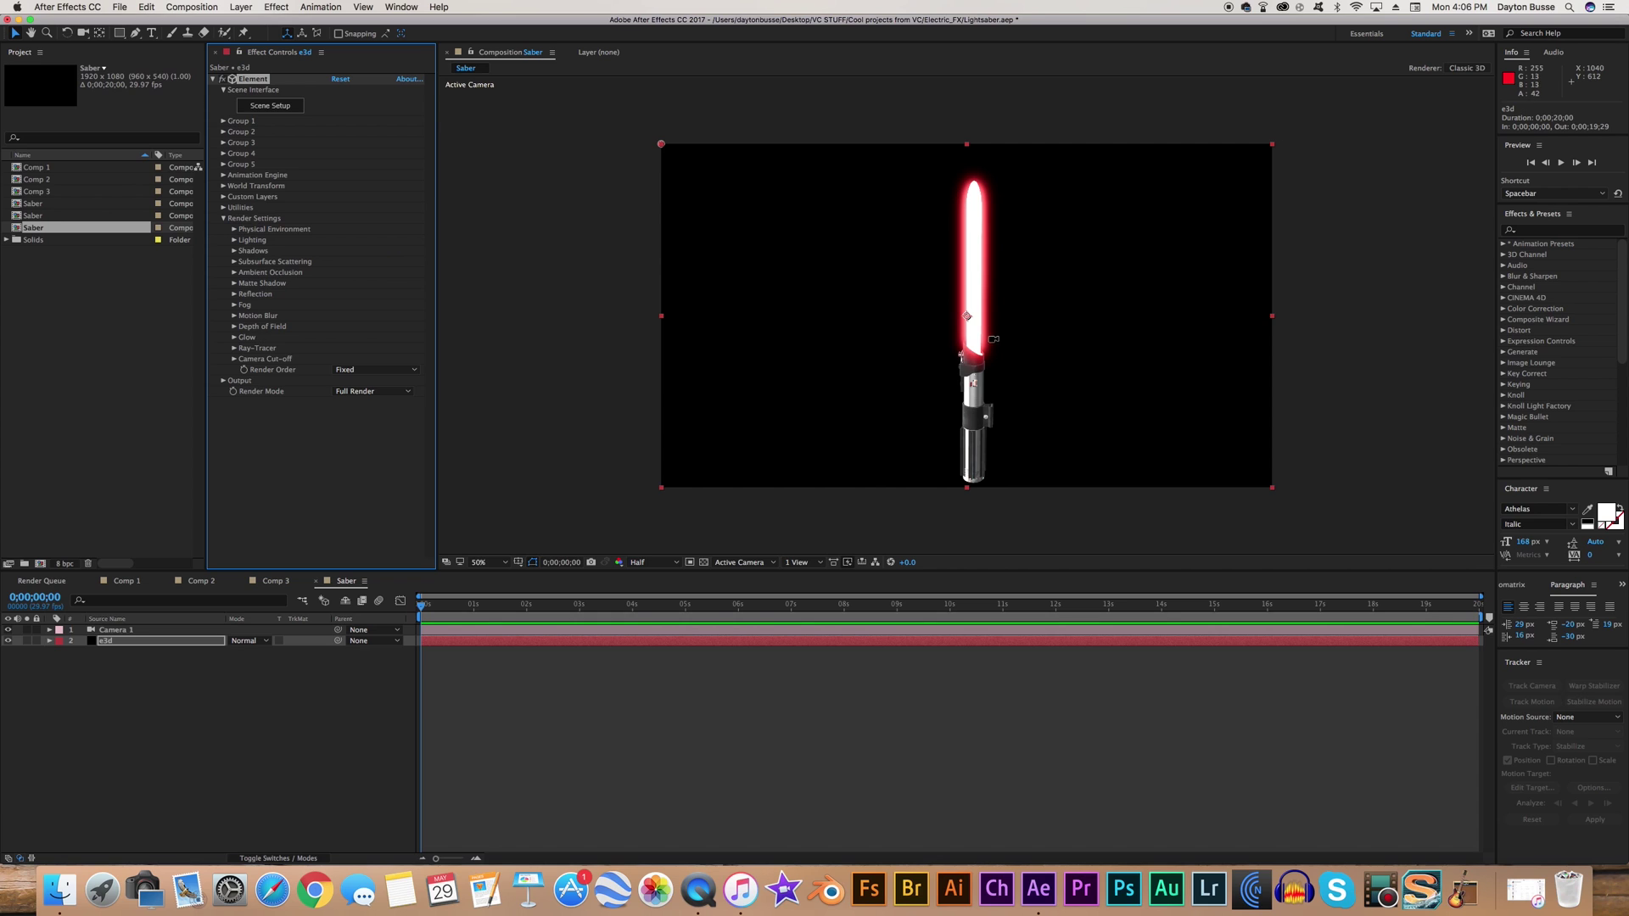
- Orbit the camera around the lit saber to a fresh angle
key(c)
click(970, 342)
drag(970, 342, 922, 371)
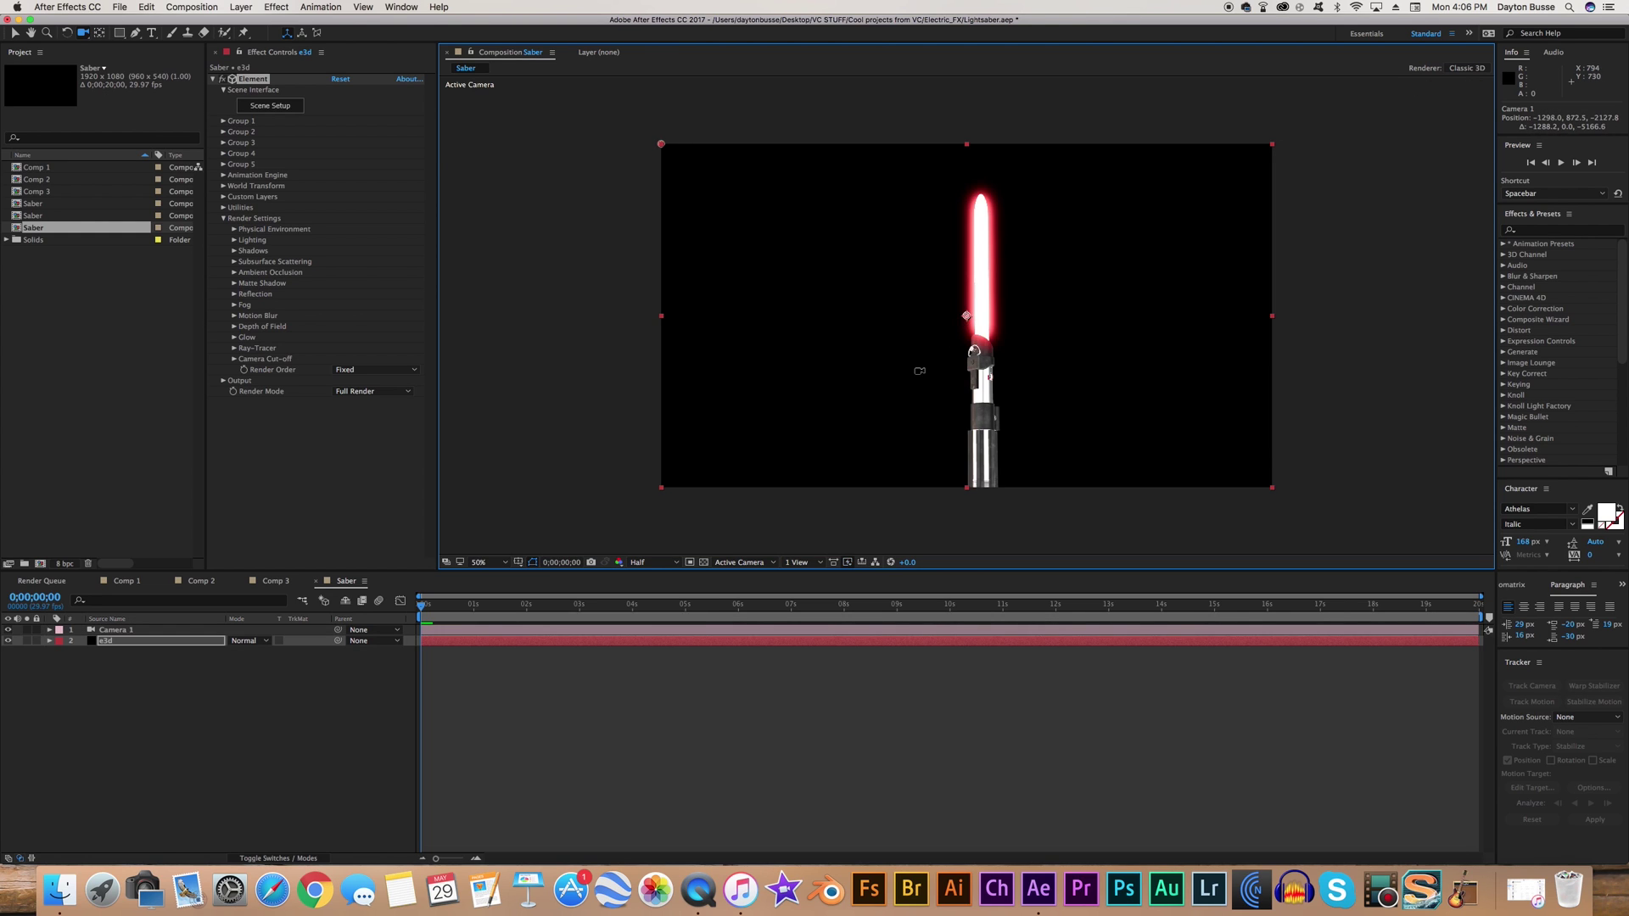
- Create a Group Null for the e3d layer's Group 1 via Group Utilities
click(112, 630)
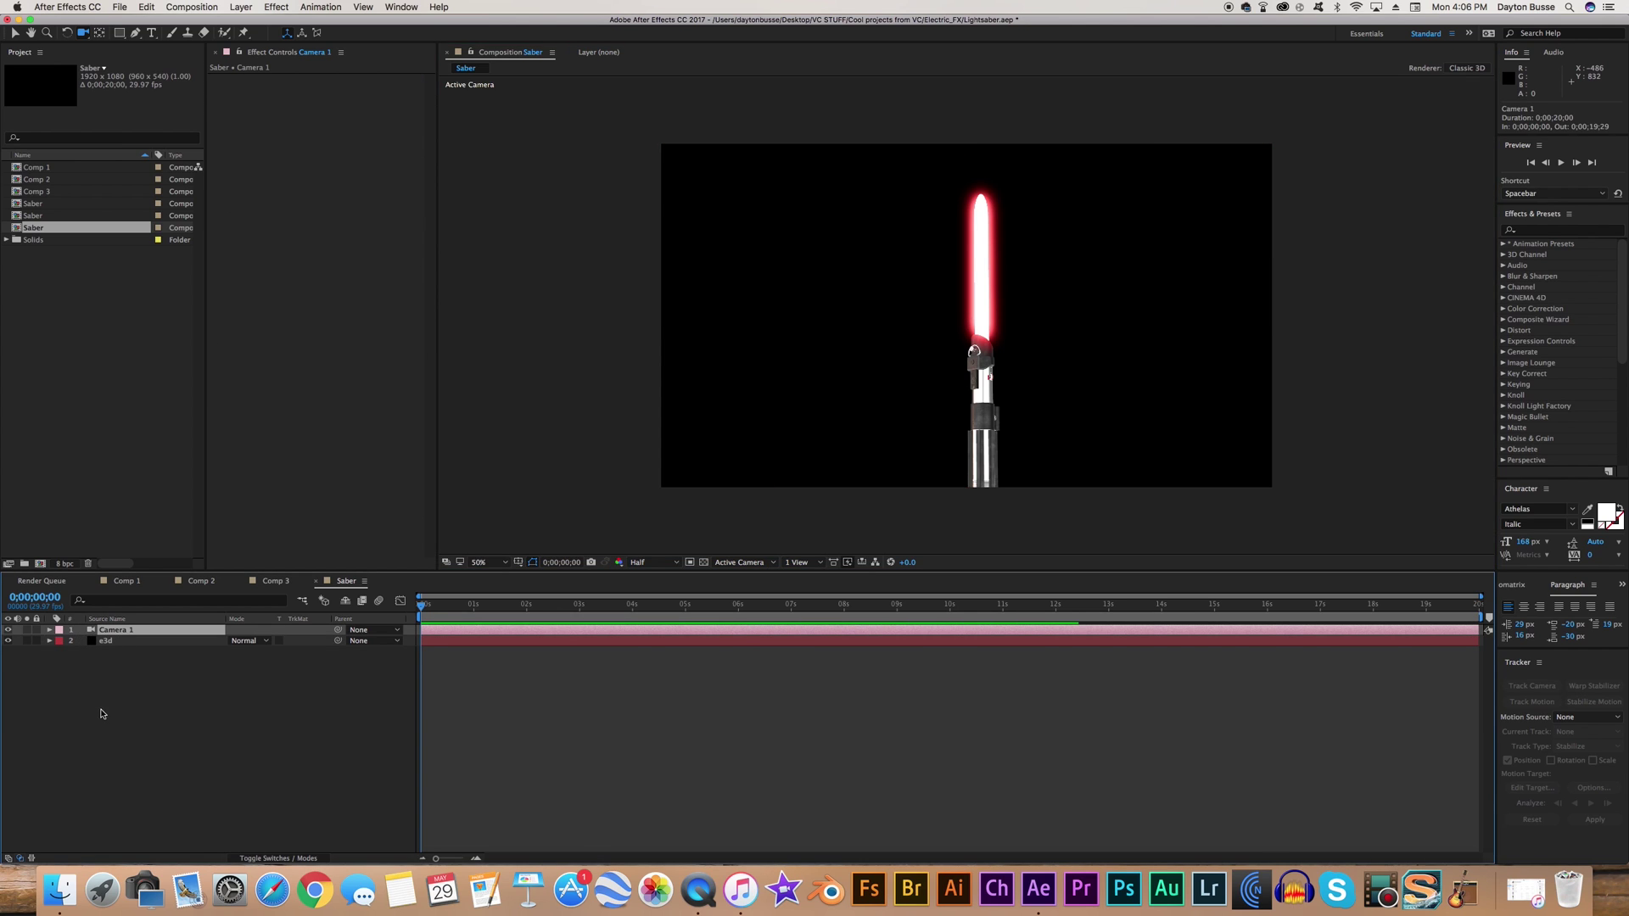
click(106, 641)
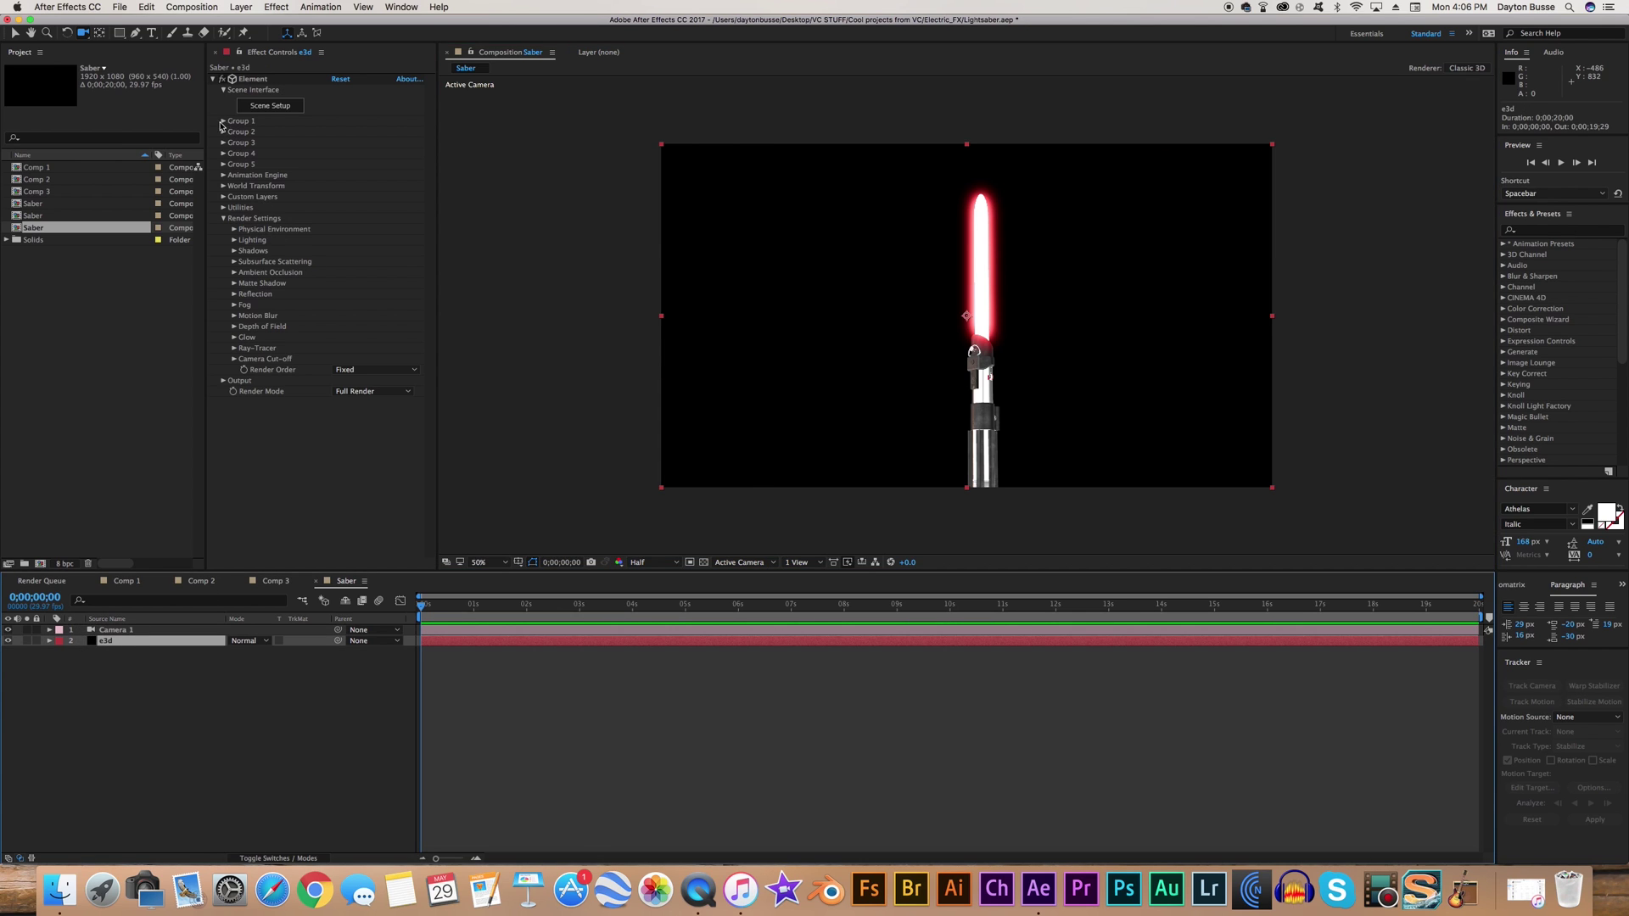
click(222, 121)
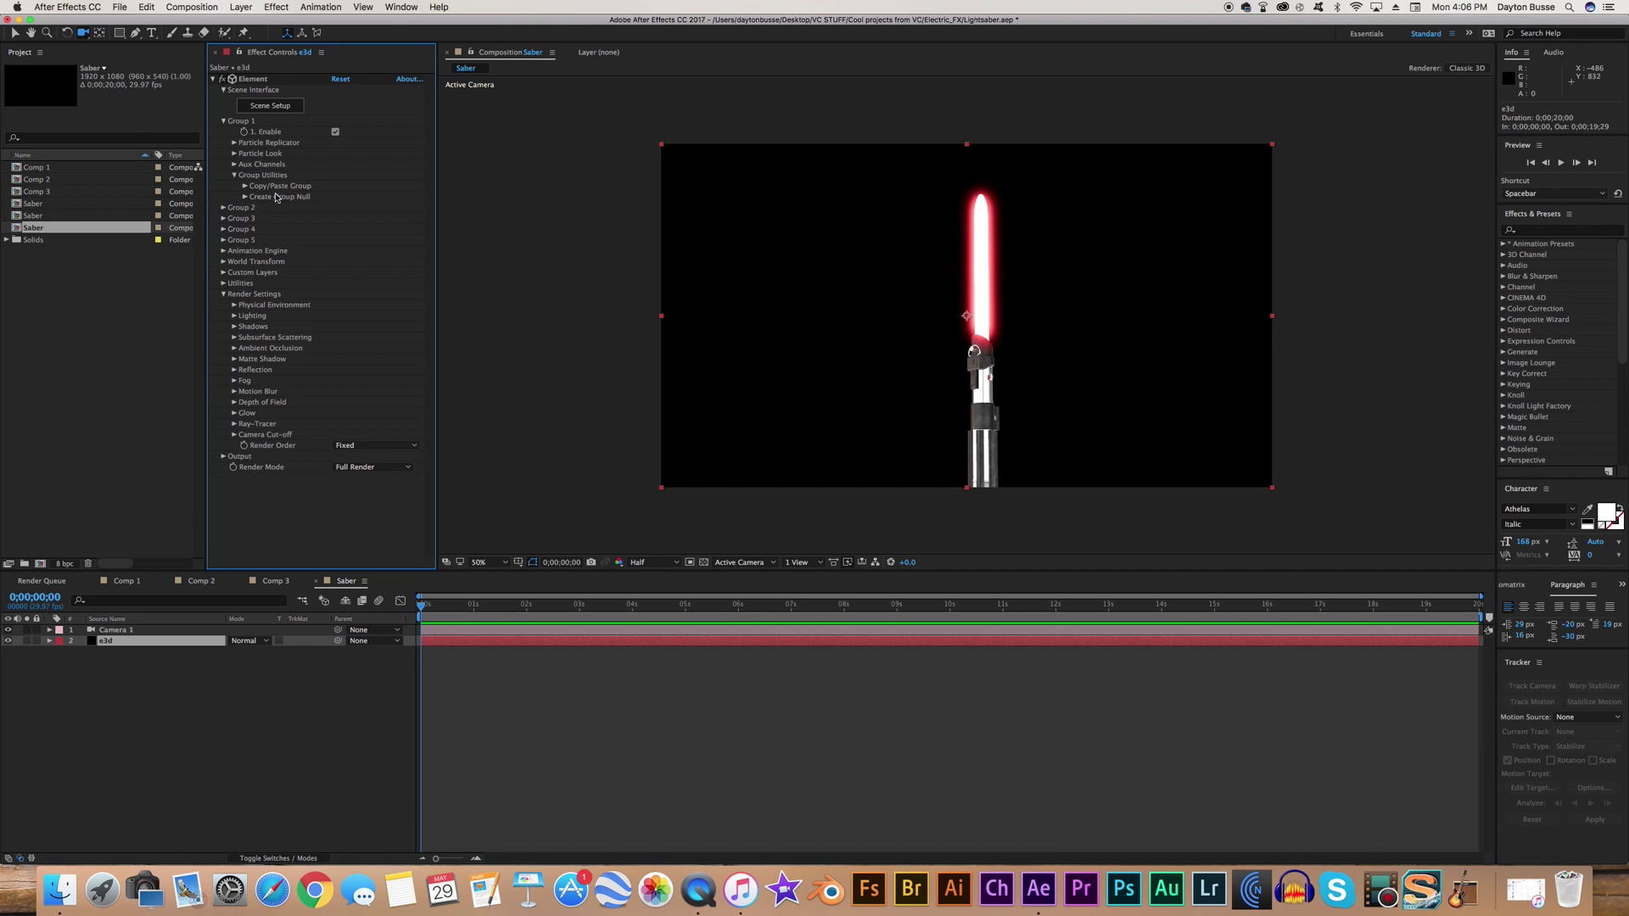
click(245, 196)
click(286, 214)
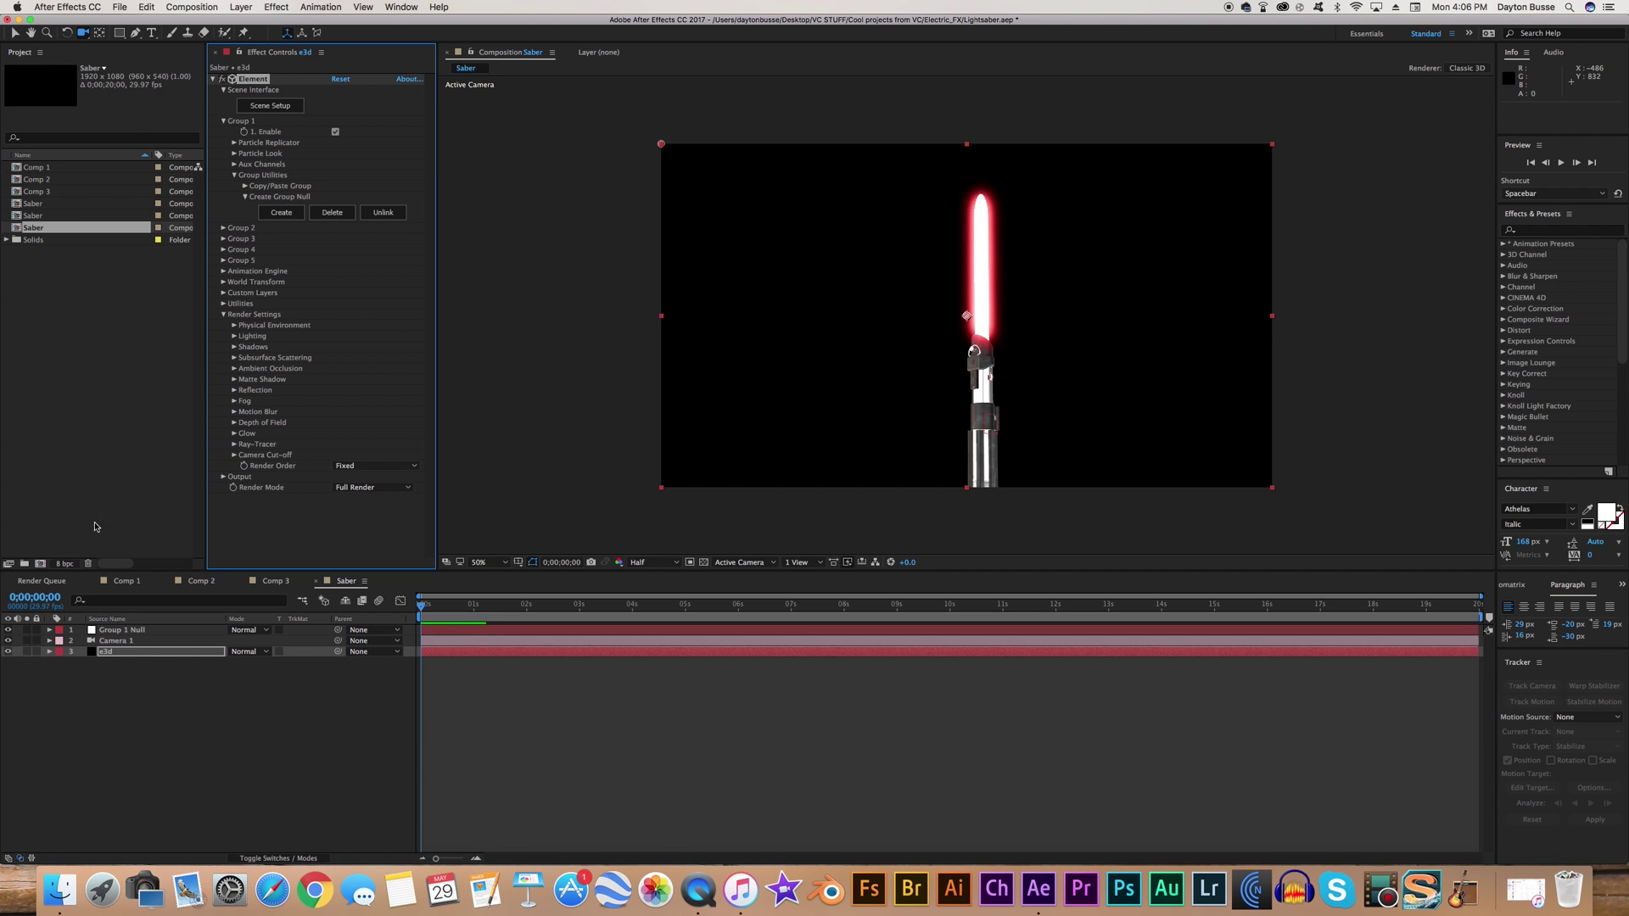
- Select the new Group 1 Null layer and expand its properties
click(151, 630)
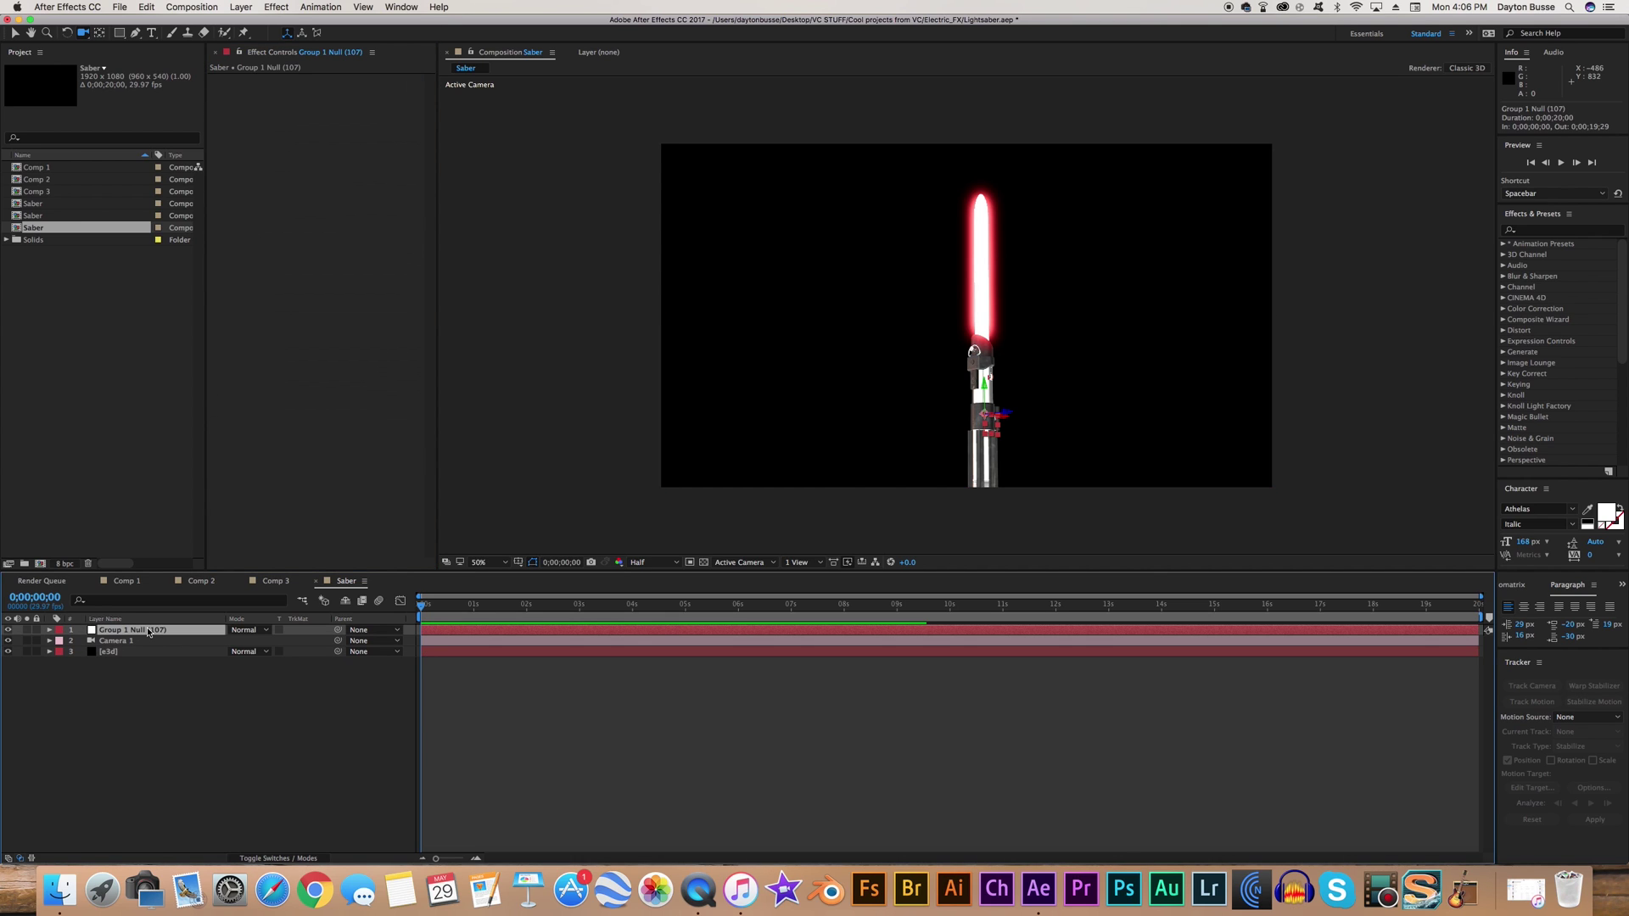
click(123, 618)
click(123, 618)
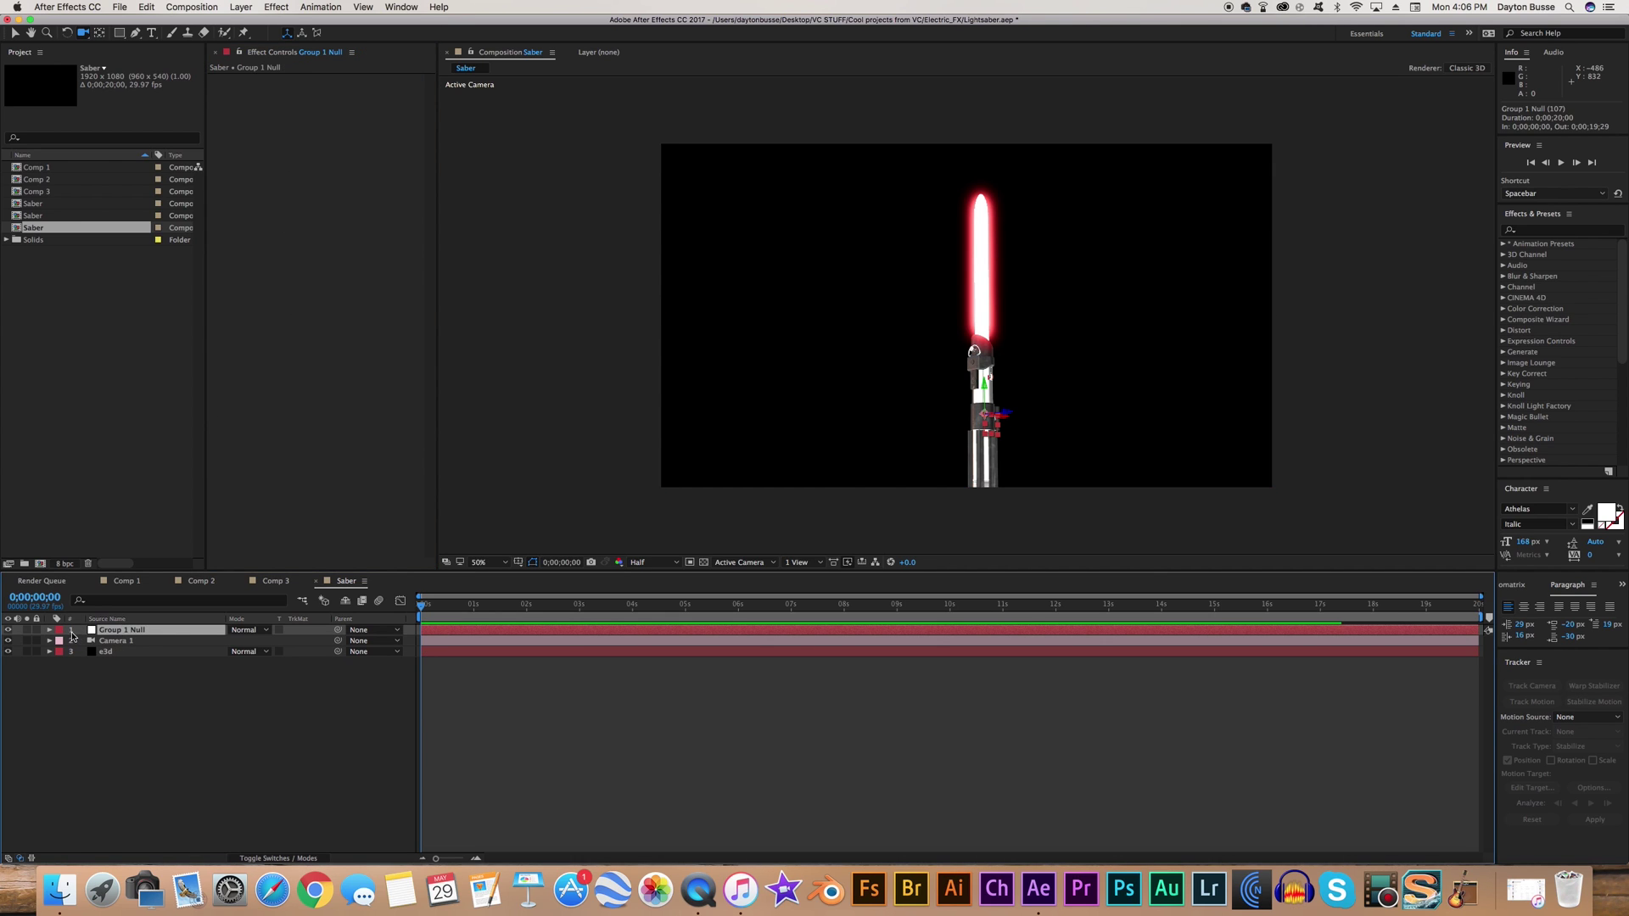
click(49, 631)
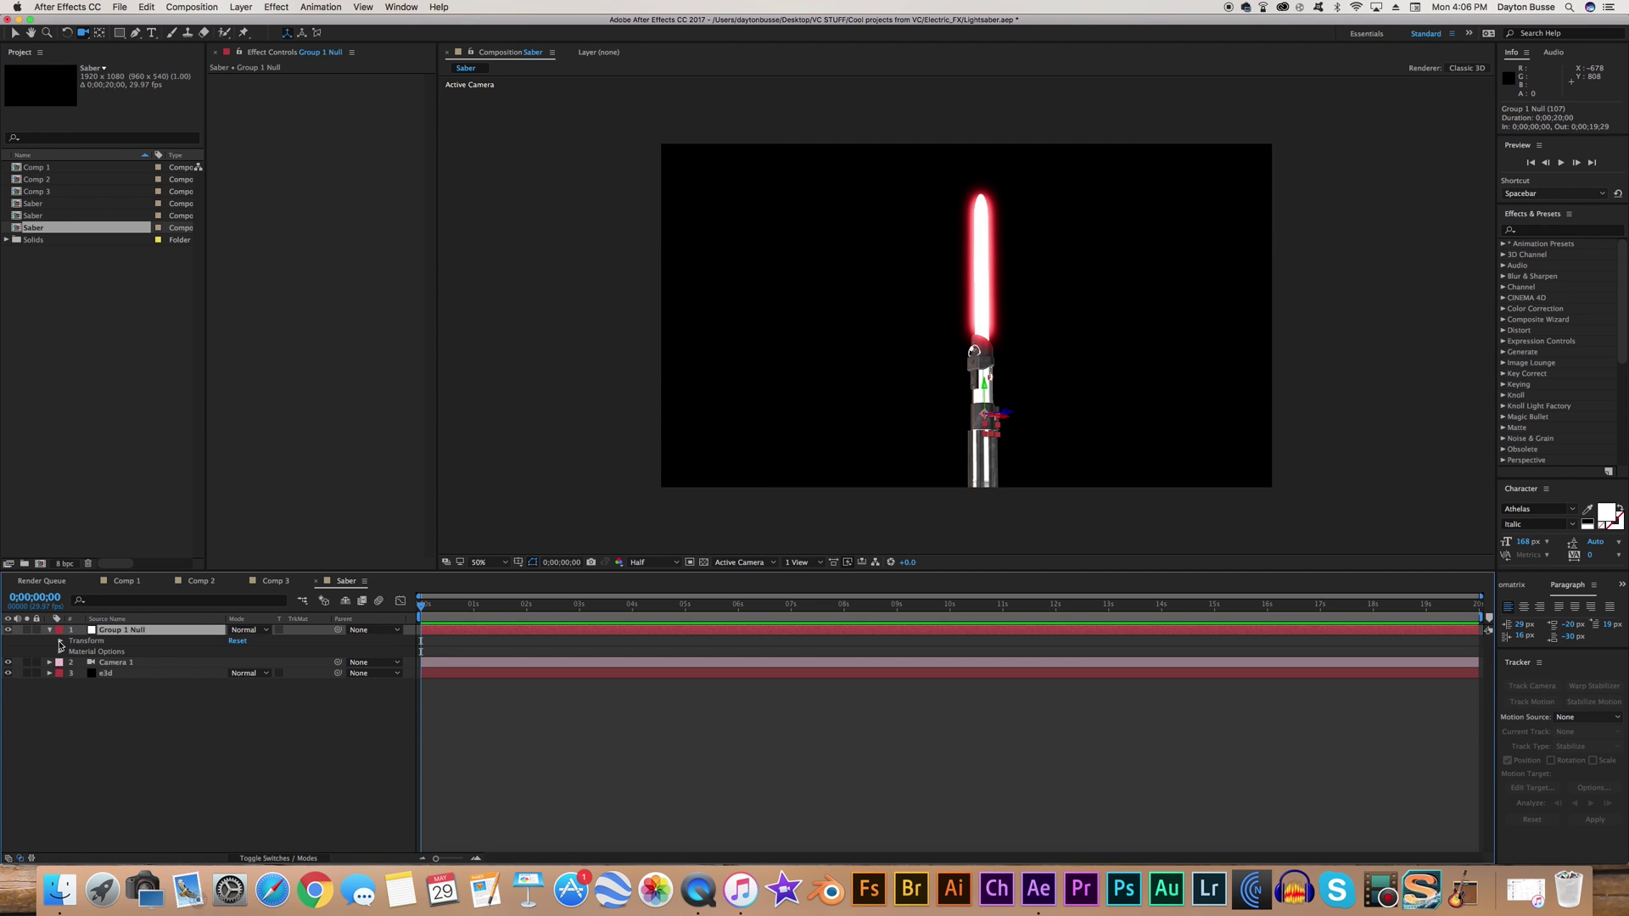
- Keyframe the null's X Rotation from 0 at 0s to 2 revolutions at 3s
click(60, 642)
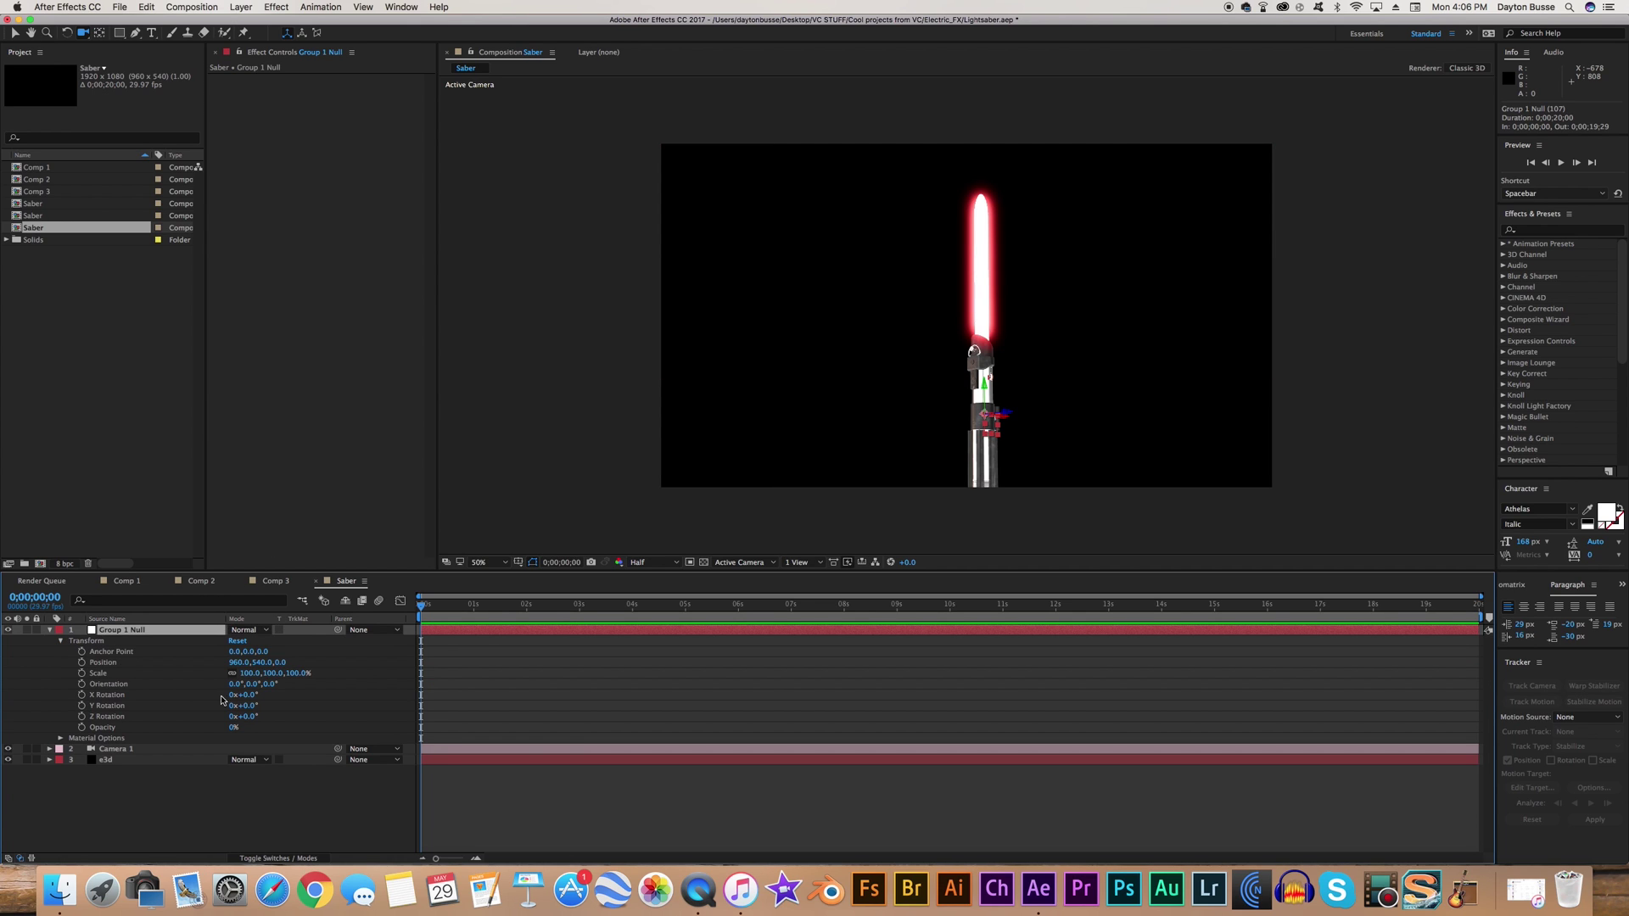
mouse_move(244, 695)
mouse_down()
mouse_move(270, 701)
mouse_move(249, 705)
mouse_up()
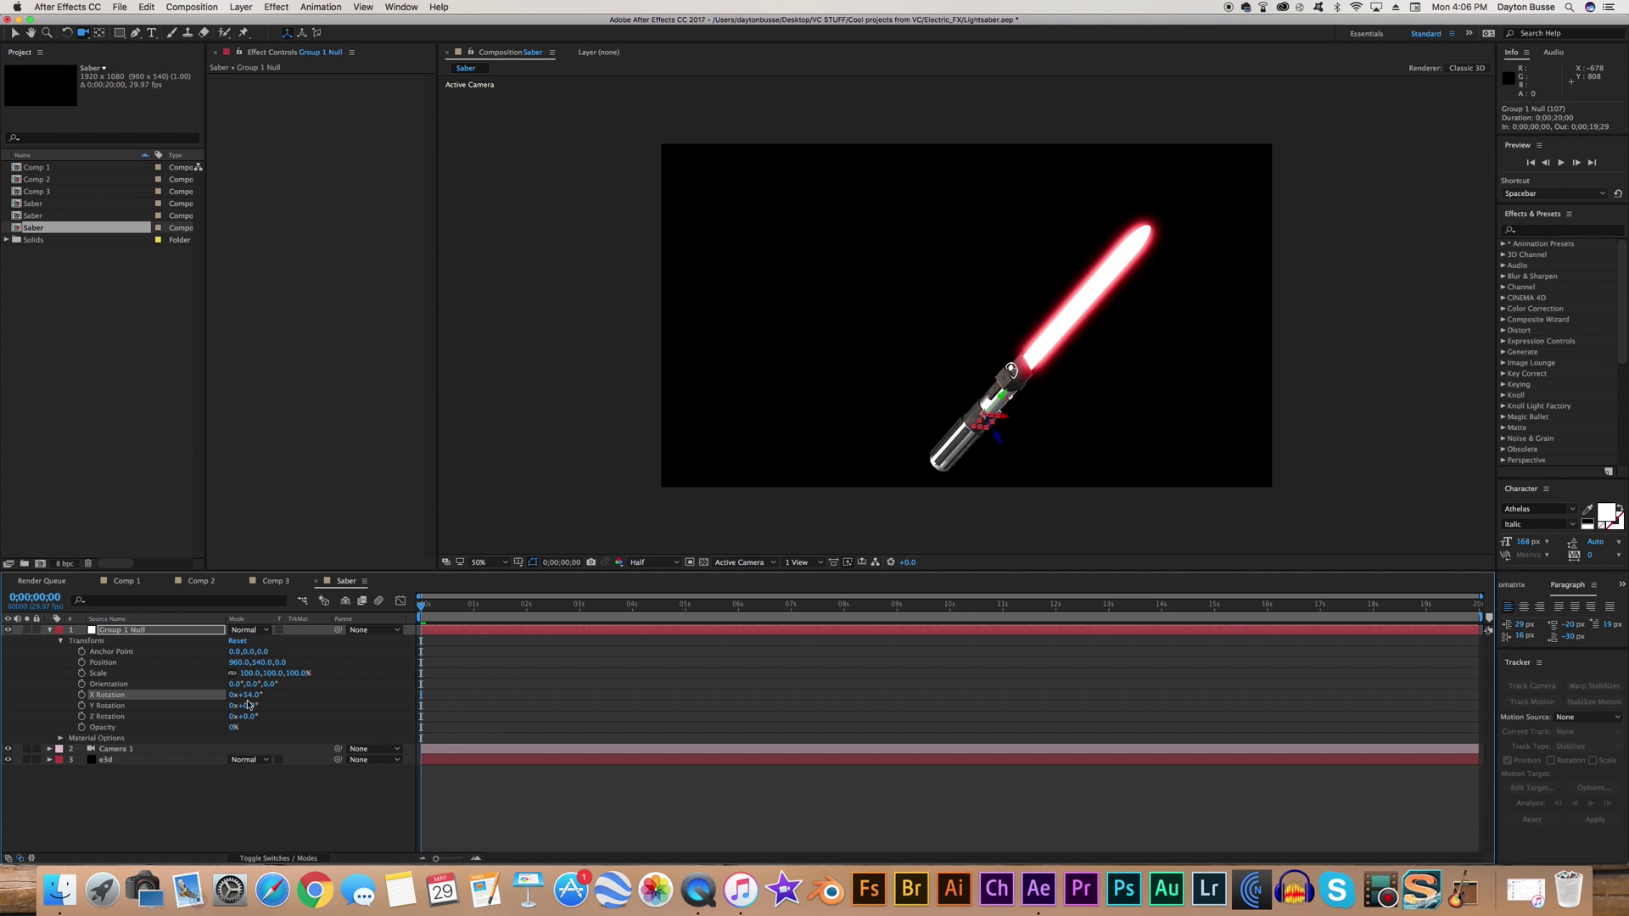
key(super+z)
click(81, 694)
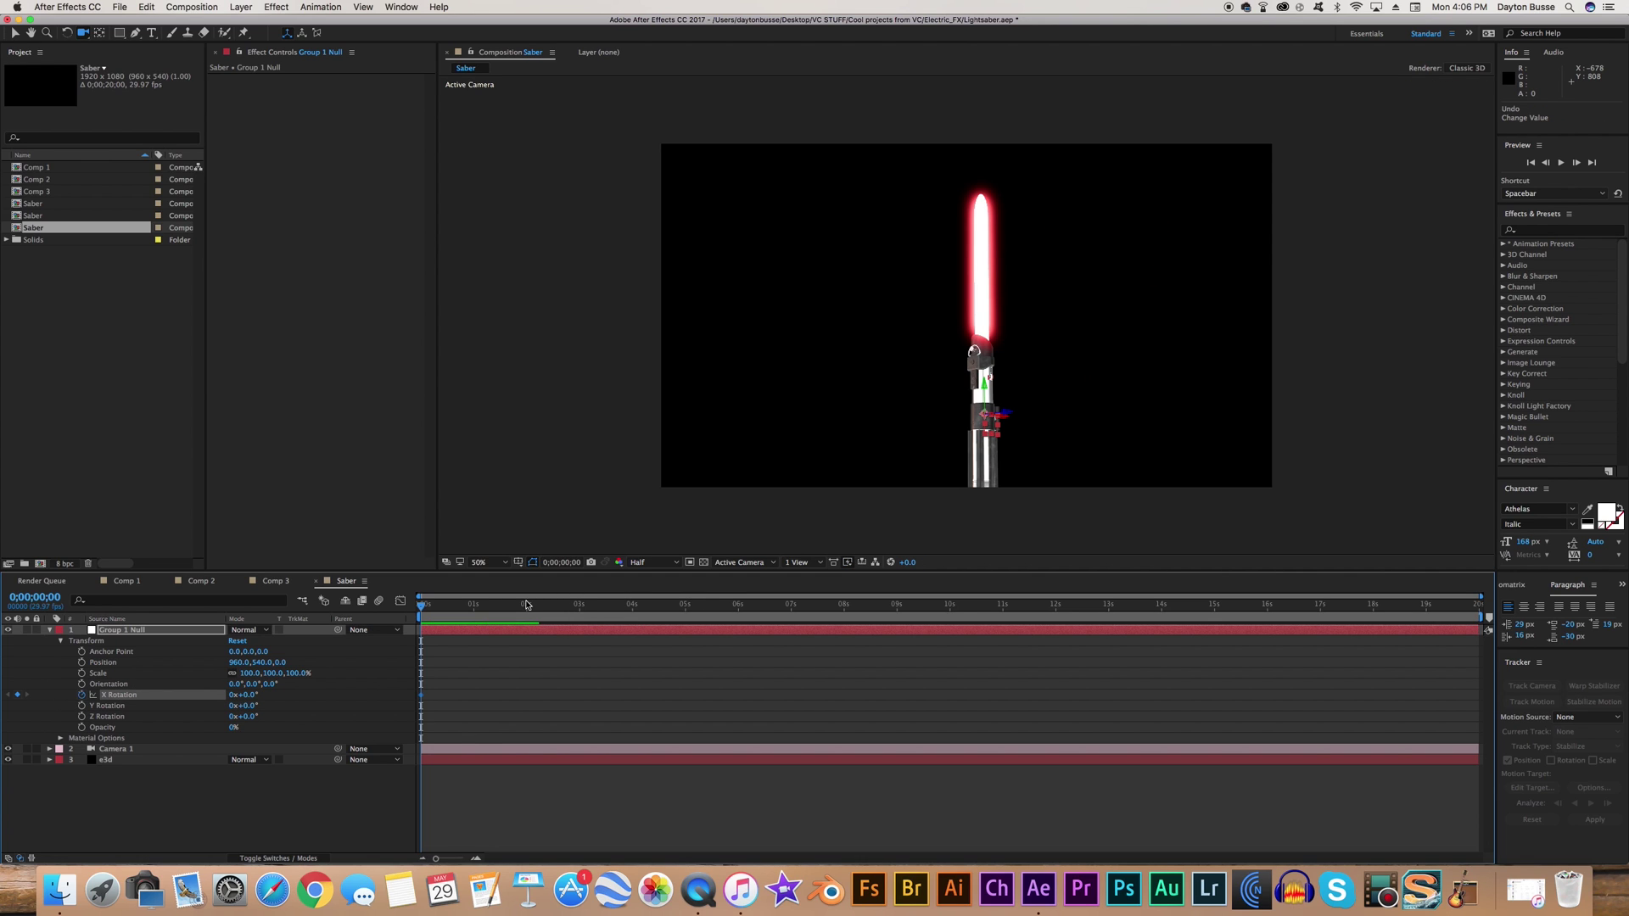
drag(526, 604, 579, 617)
click(232, 694)
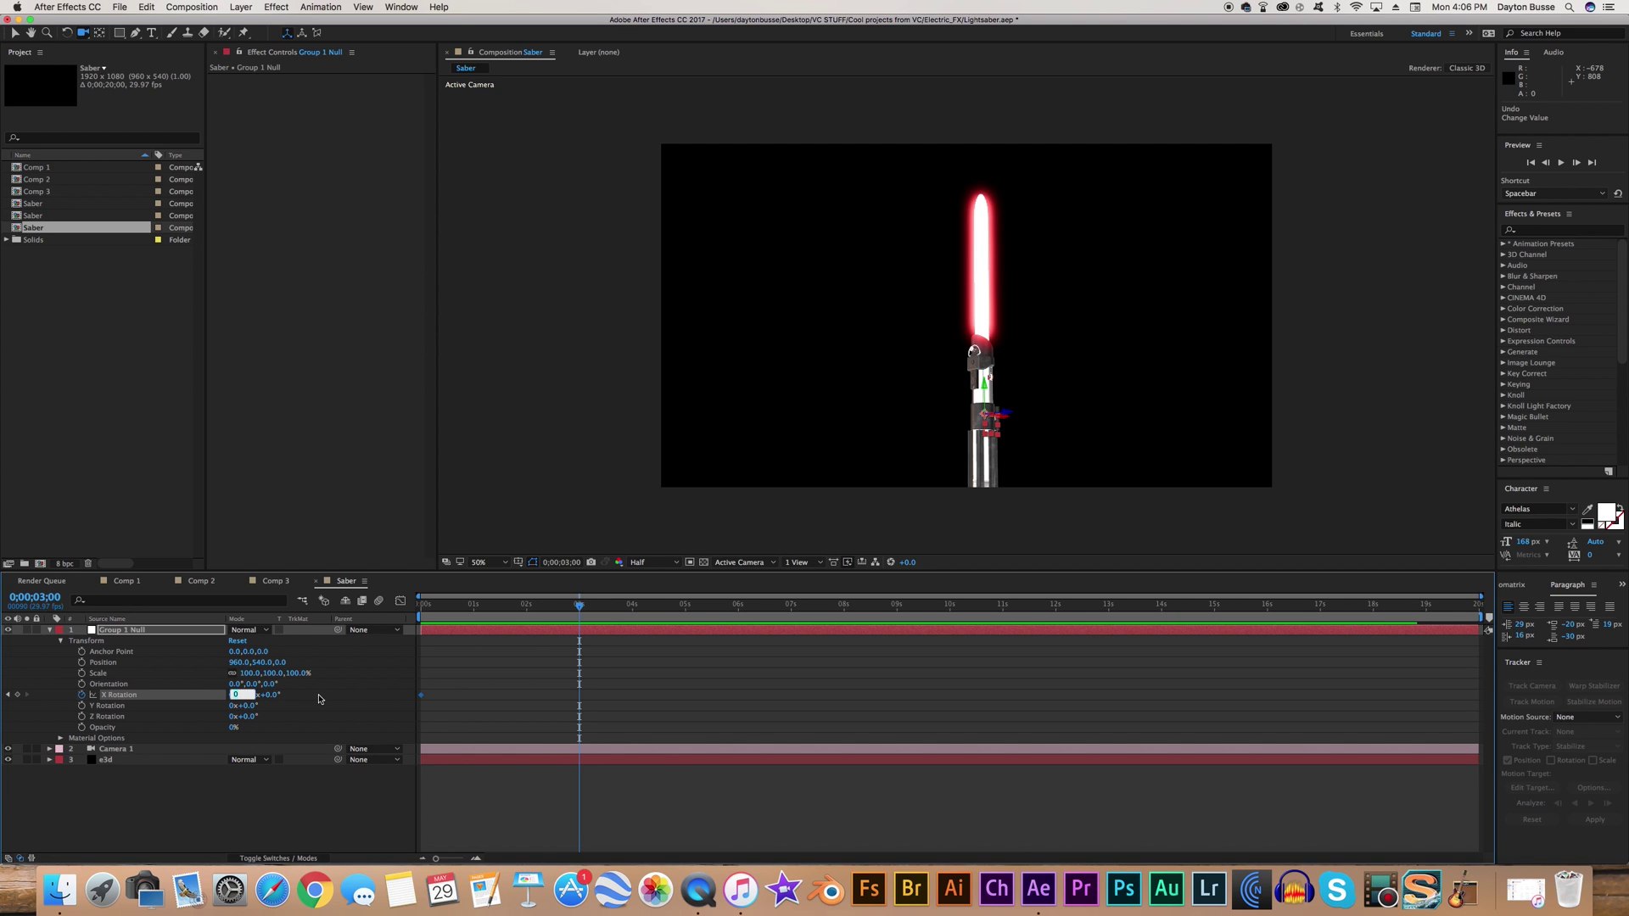
text(2)
key(Return)
- Preview and scrub through the saber's two-turn end-over-end spin
key(space)
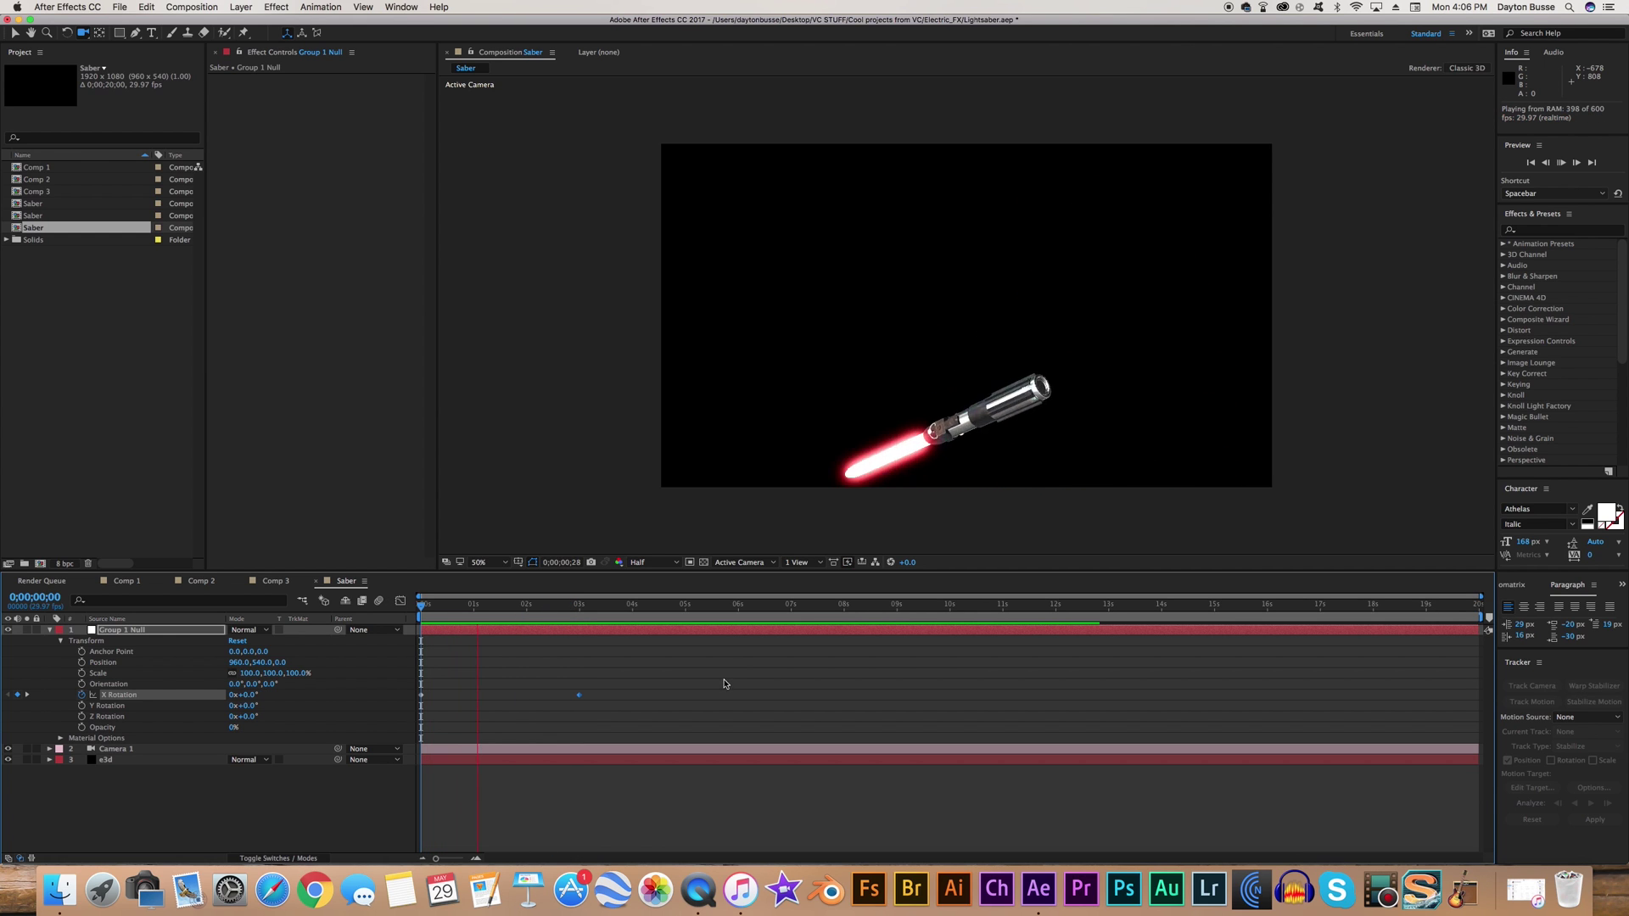
click(495, 613)
mouse_move(495, 614)
mouse_down()
mouse_move(467, 606)
mouse_move(519, 611)
mouse_up()
click(124, 762)
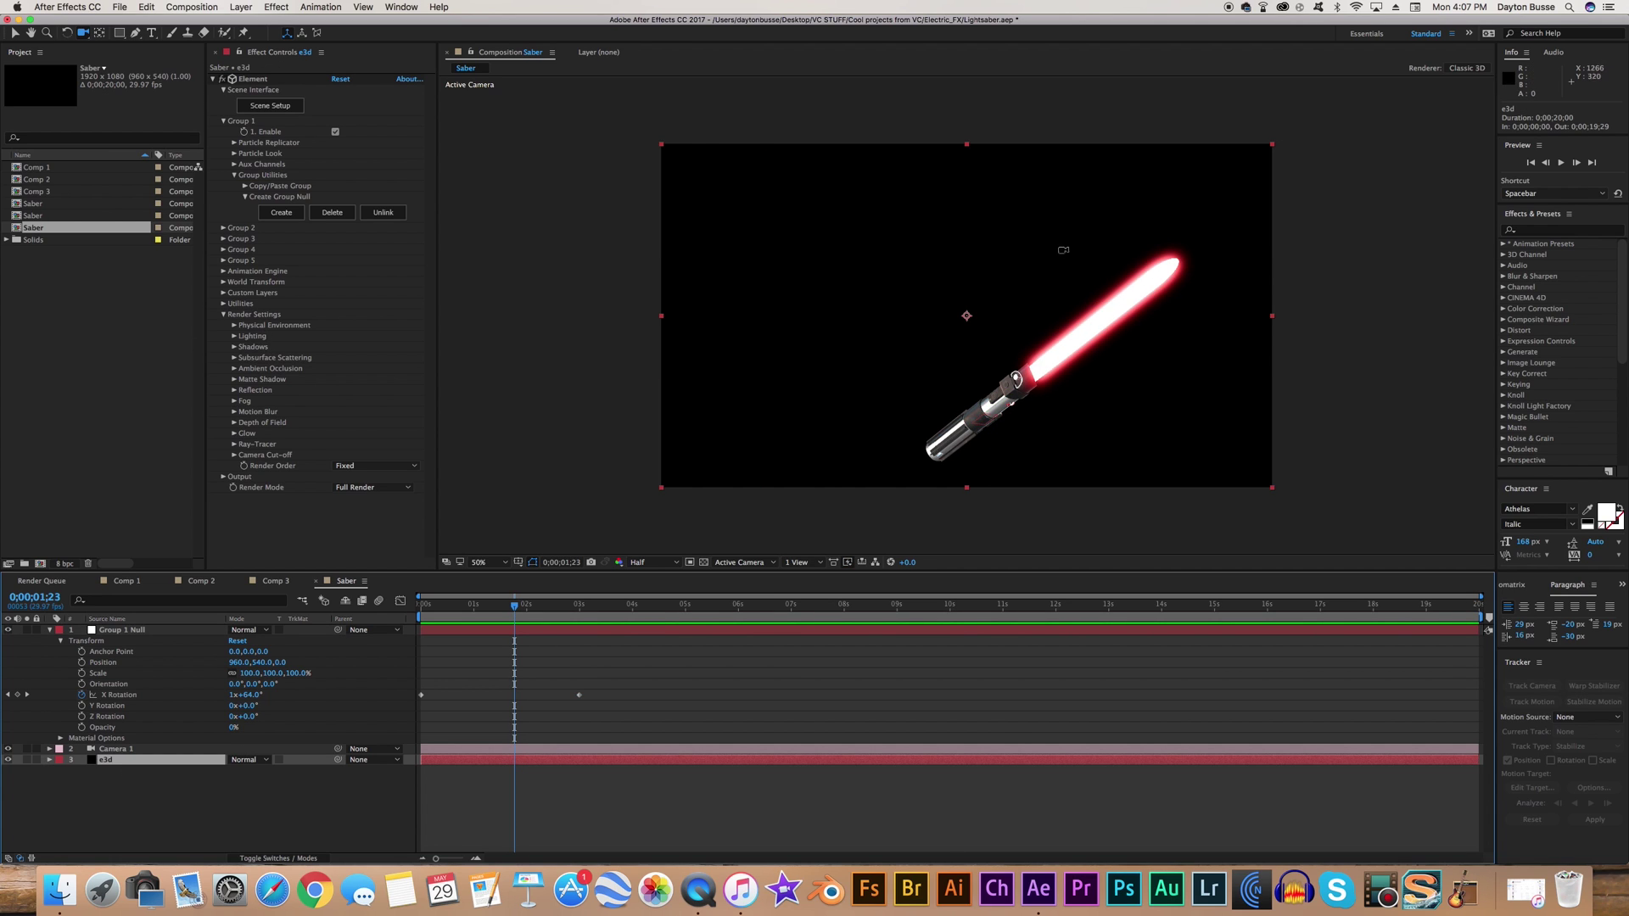
- Set the Default blade material's Illumination Intensity to 1800% in Element's Scene Setup
key(v)
click(270, 107)
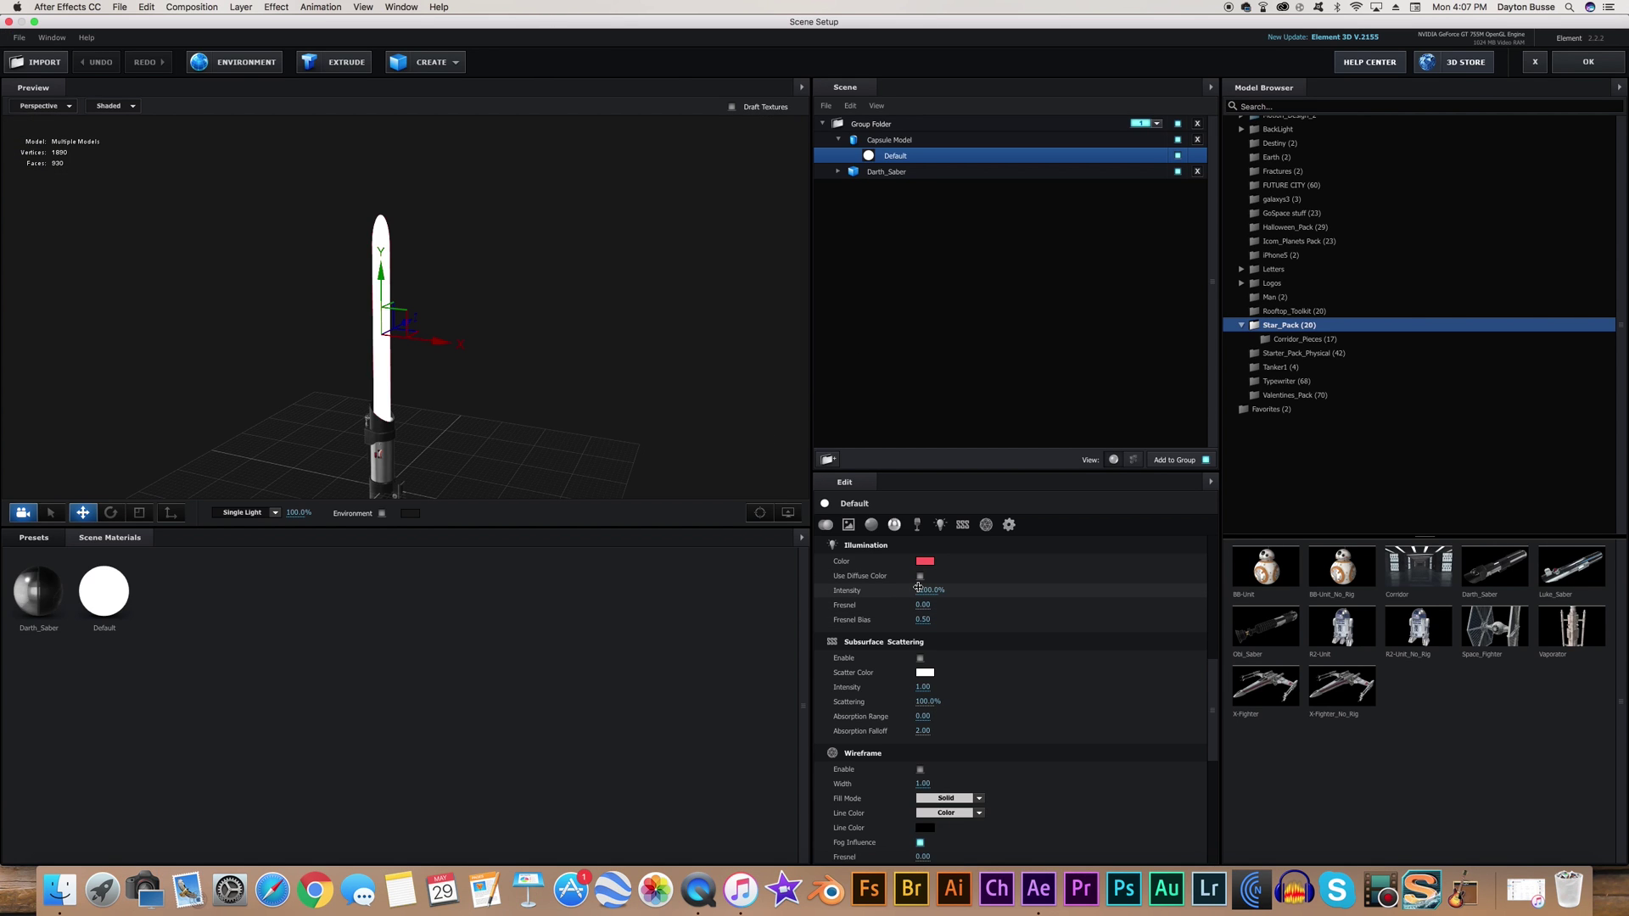
click(920, 590)
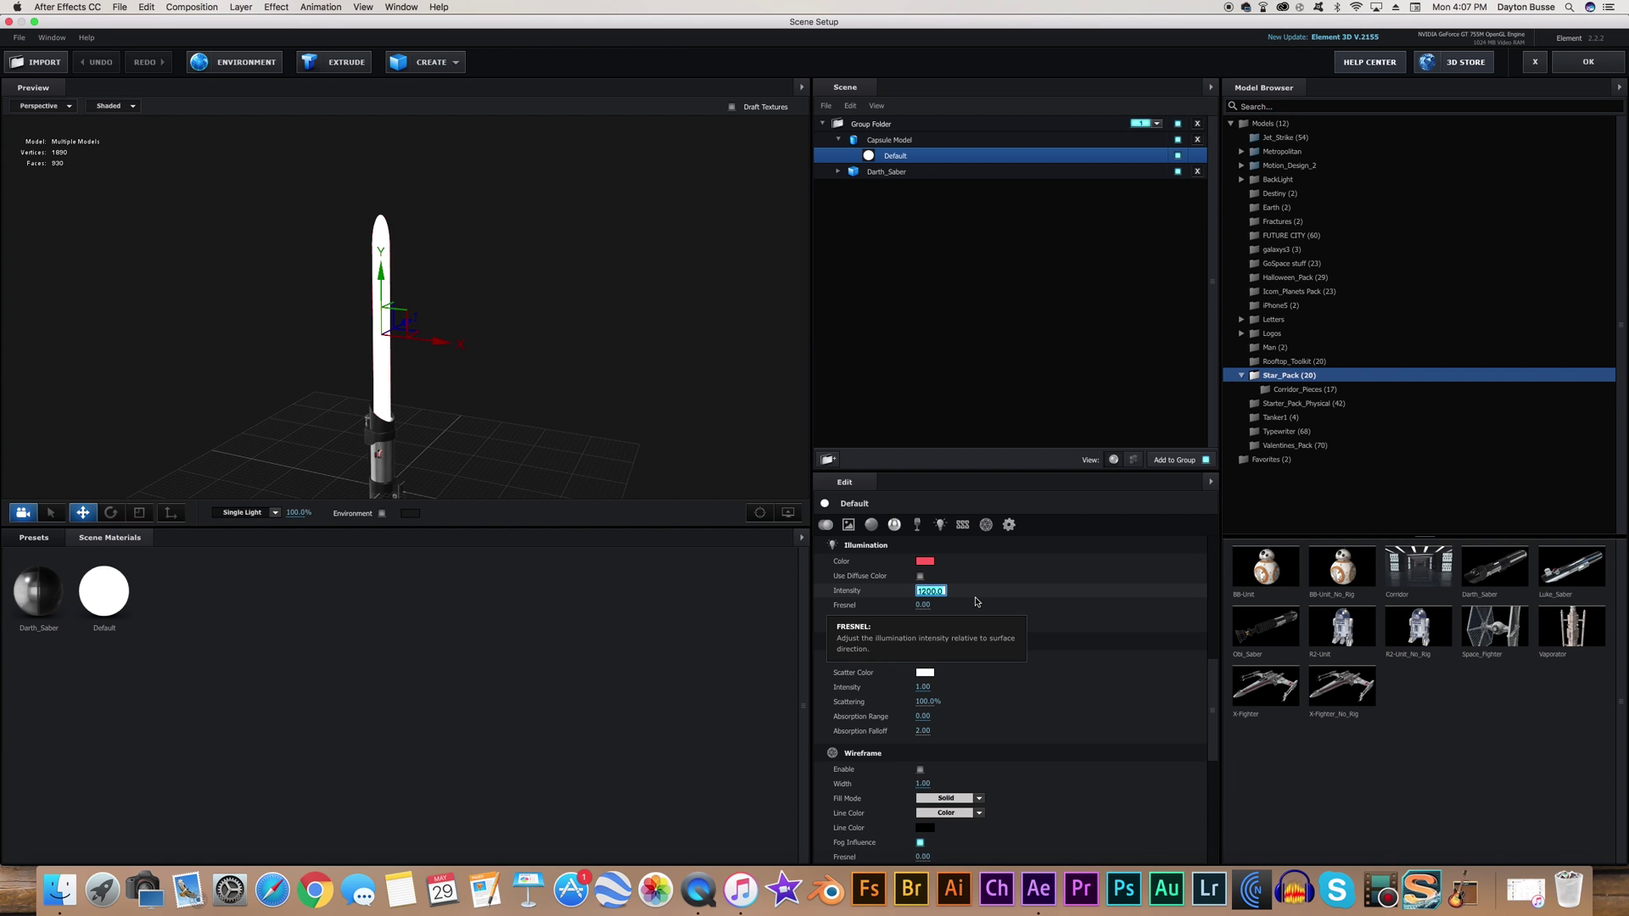
text(1)
key(Return)
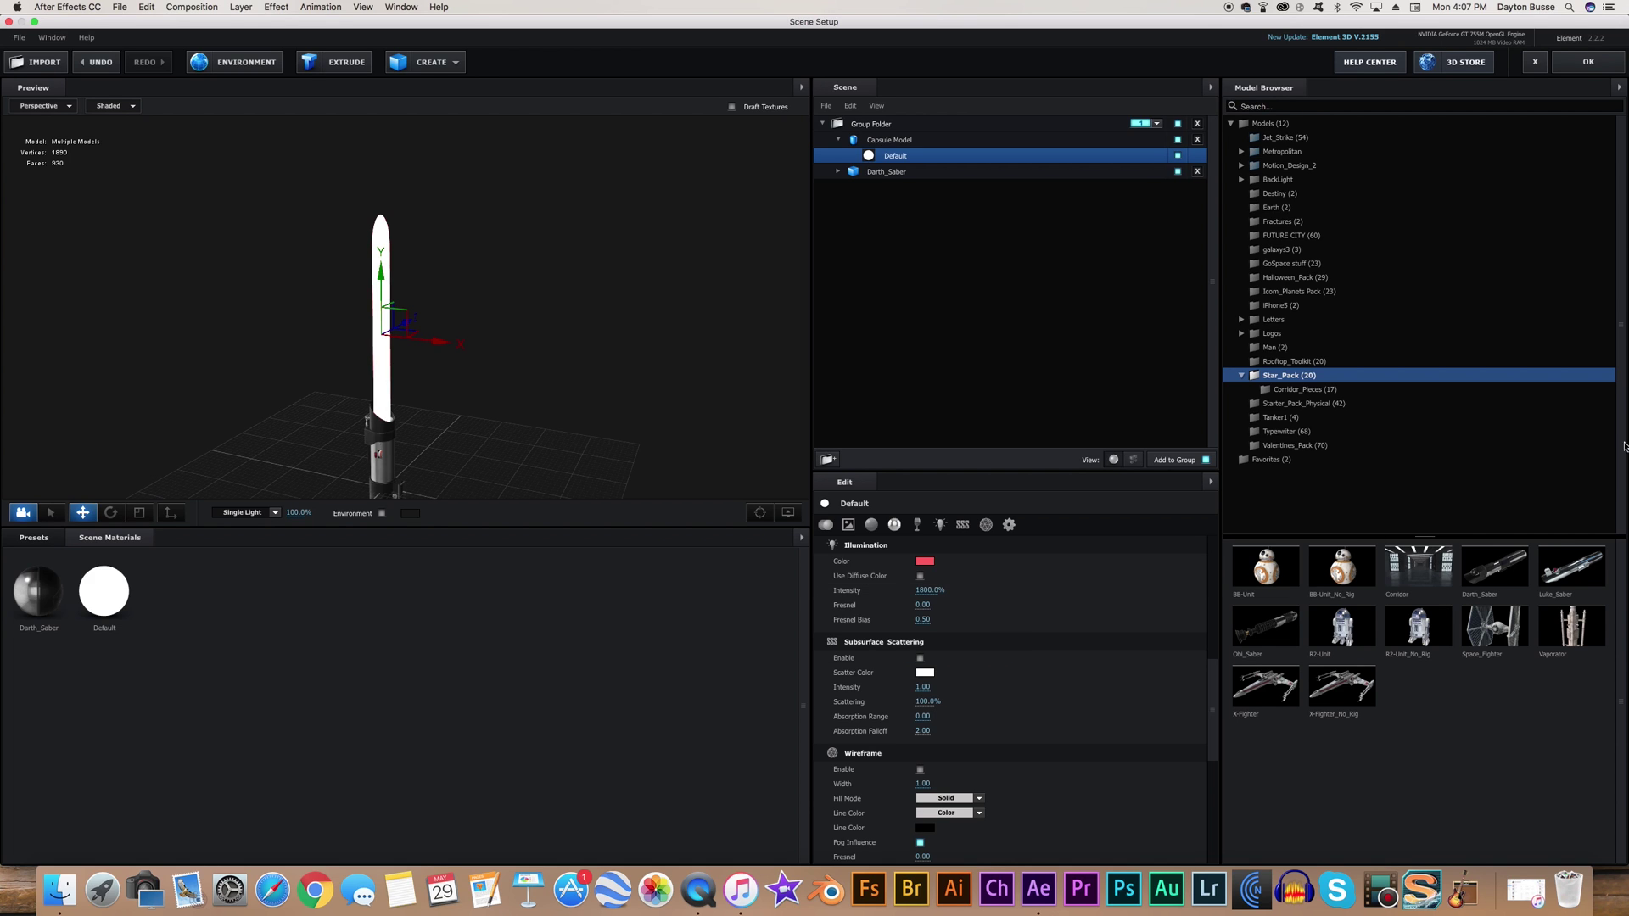
click(1590, 61)
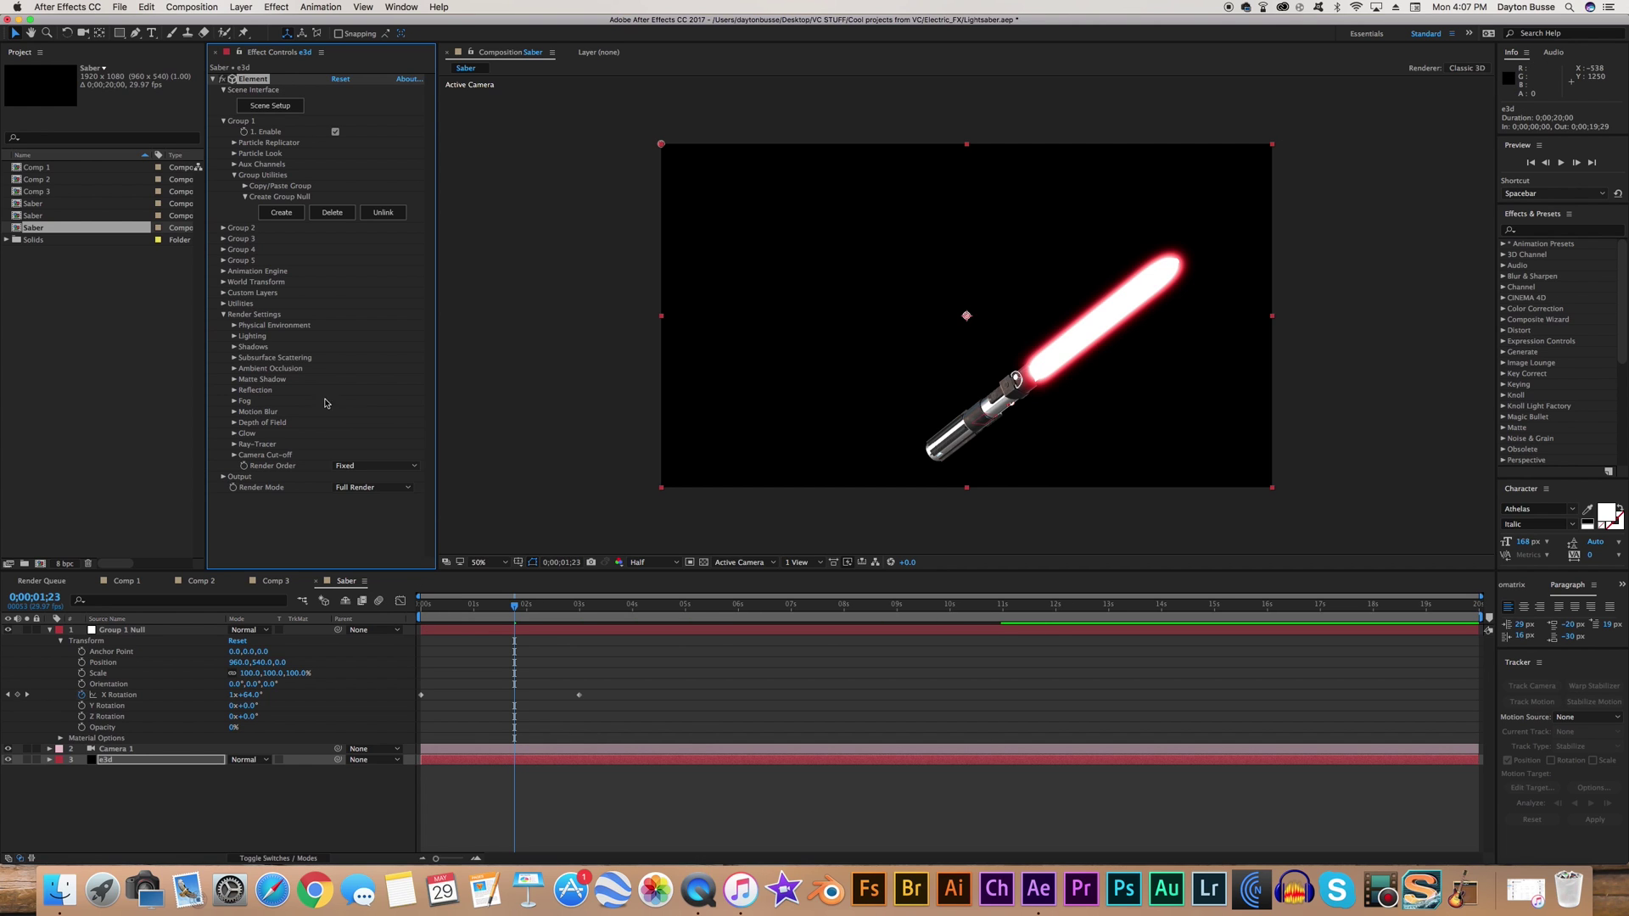
- Turn on Element motion blur with 10 samples and a 300 shutter angle, then scrub the blurred spin
click(234, 413)
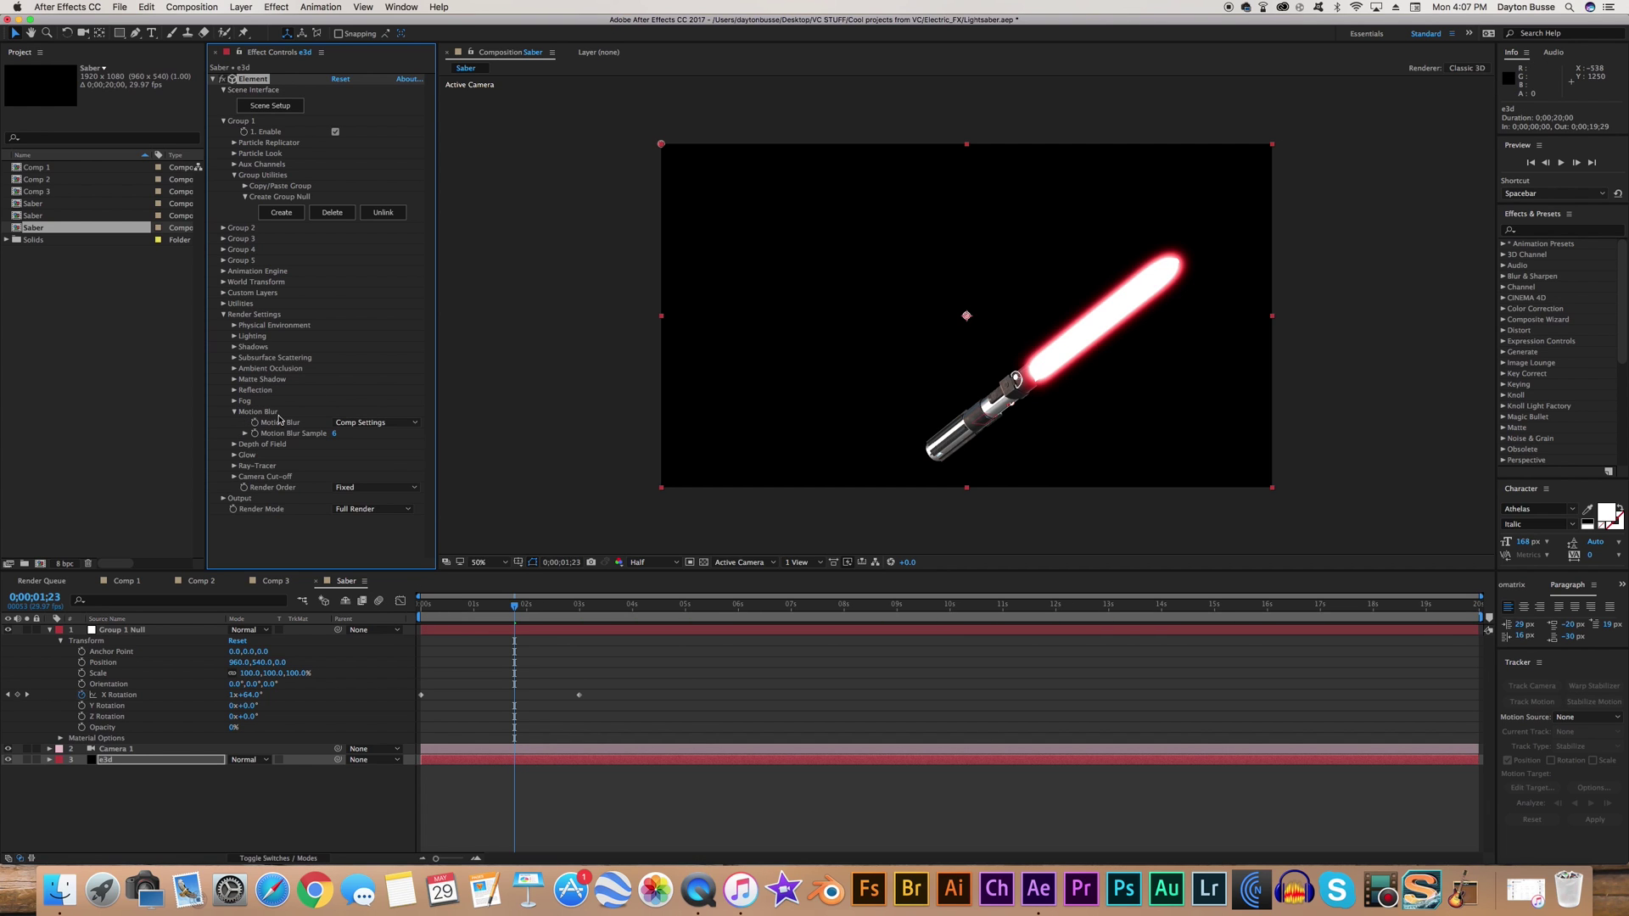
click(351, 424)
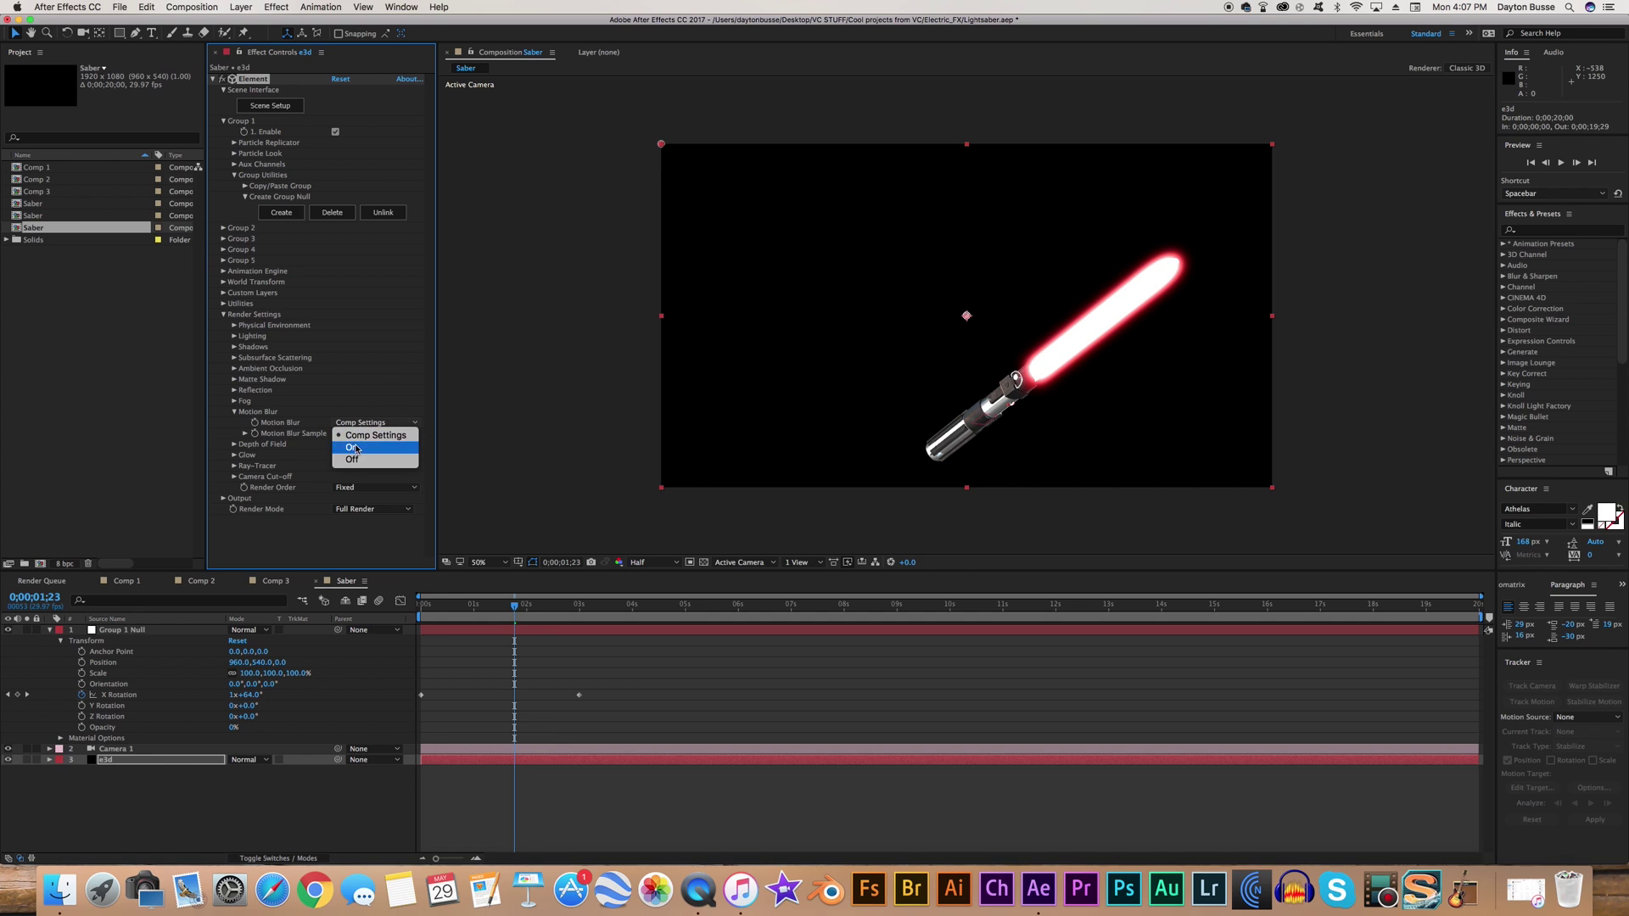
click(351, 447)
click(336, 434)
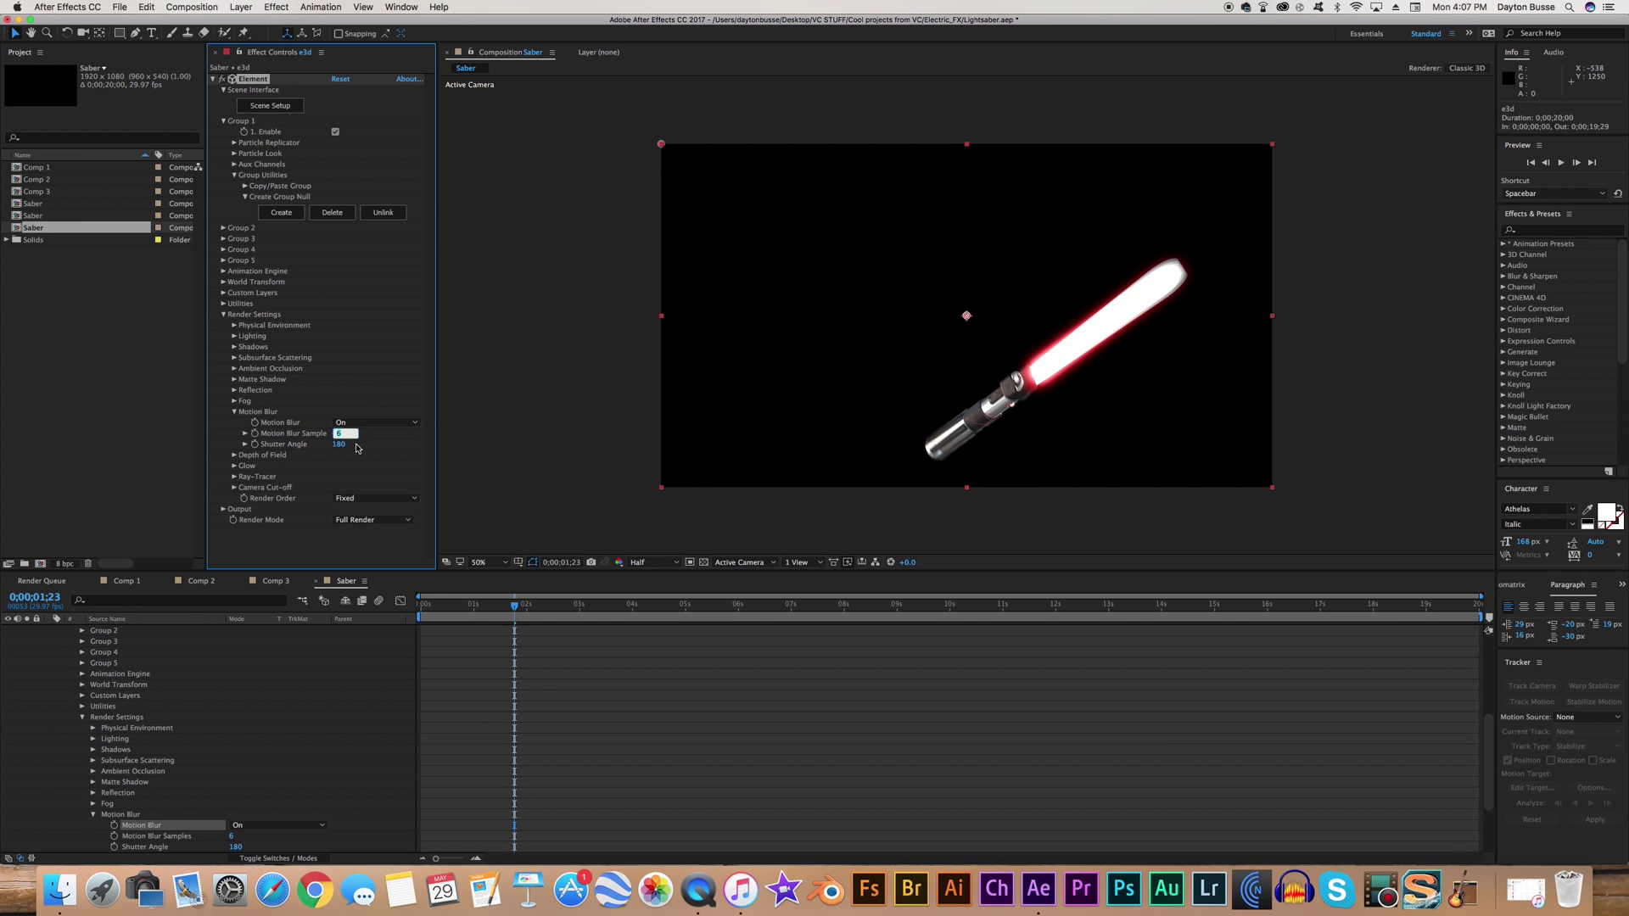
text(10)
key(Return)
click(356, 444)
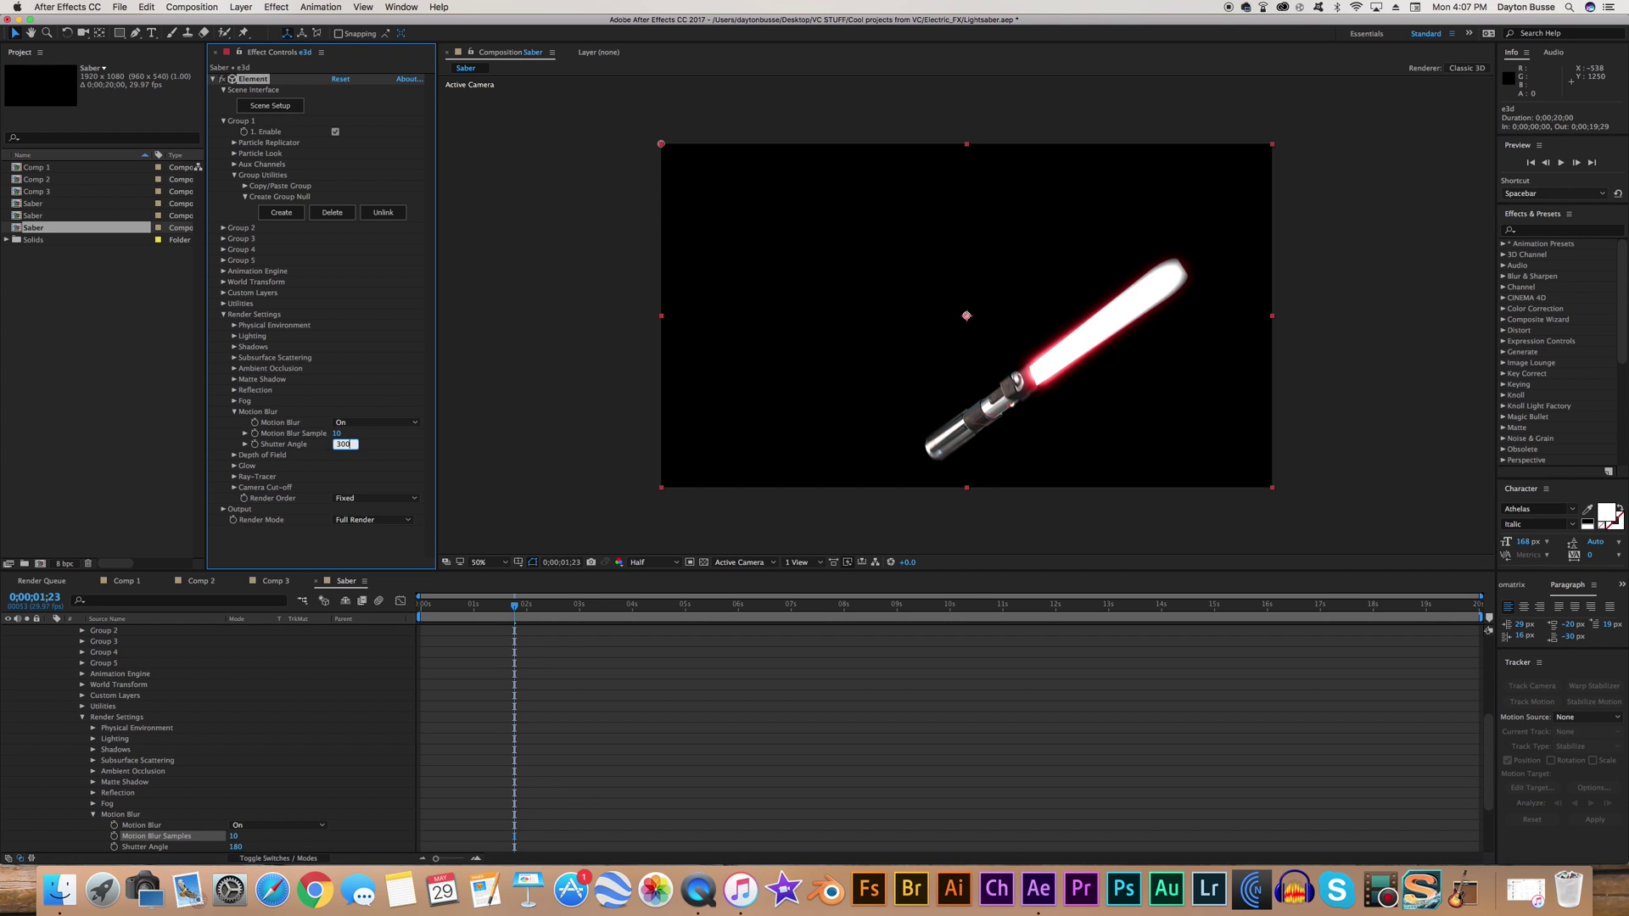
key(Return)
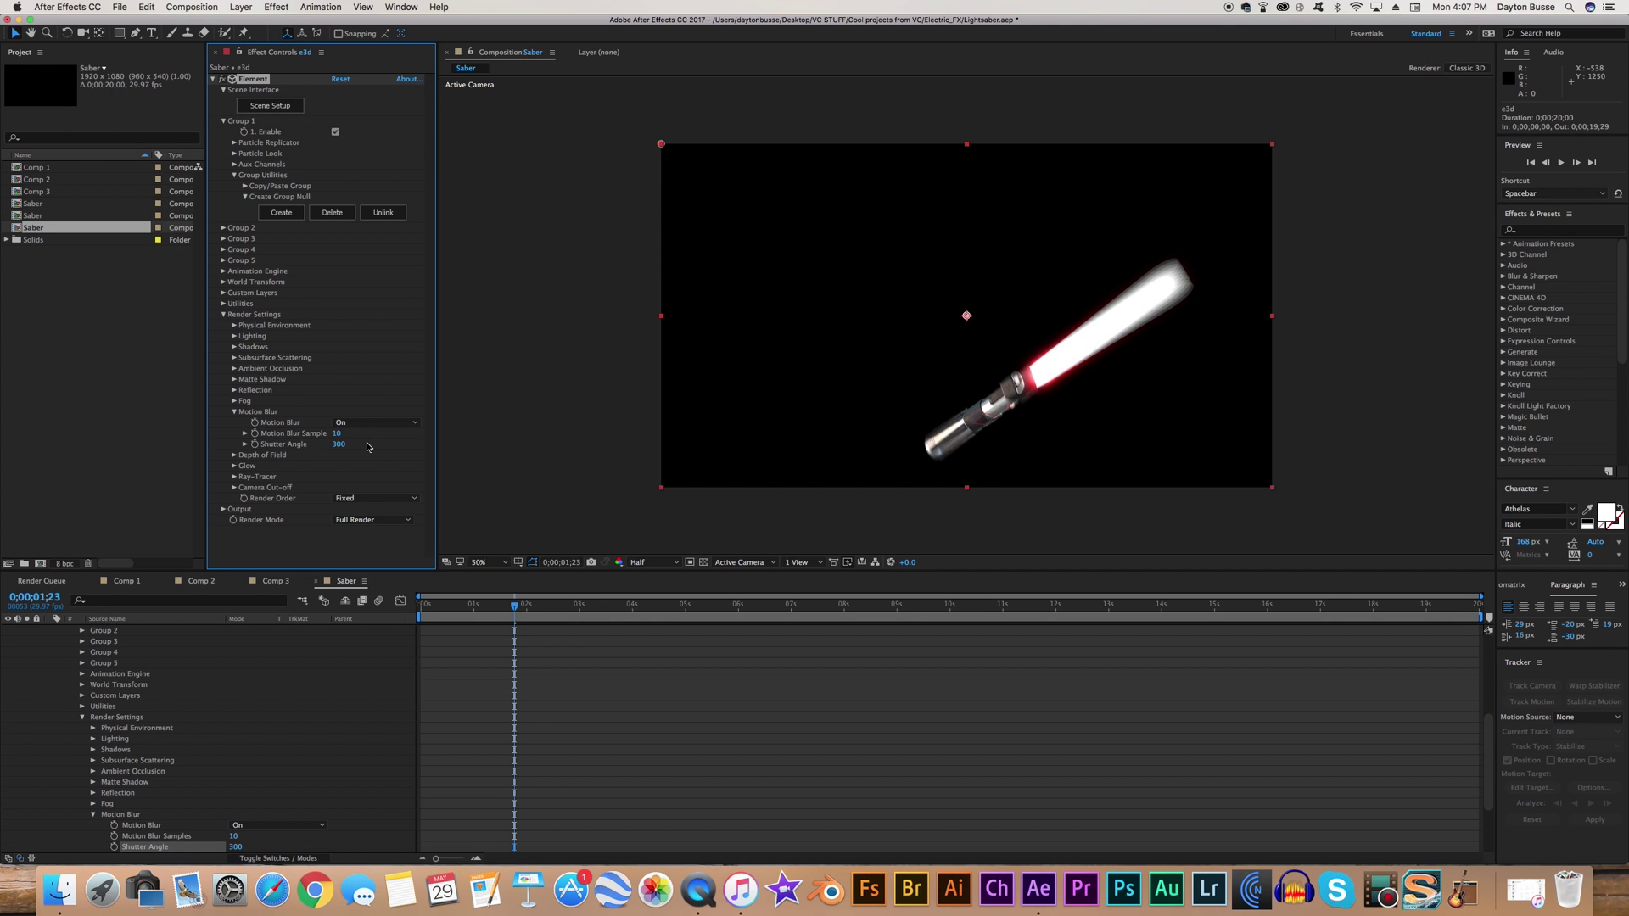
drag(473, 607, 433, 608)
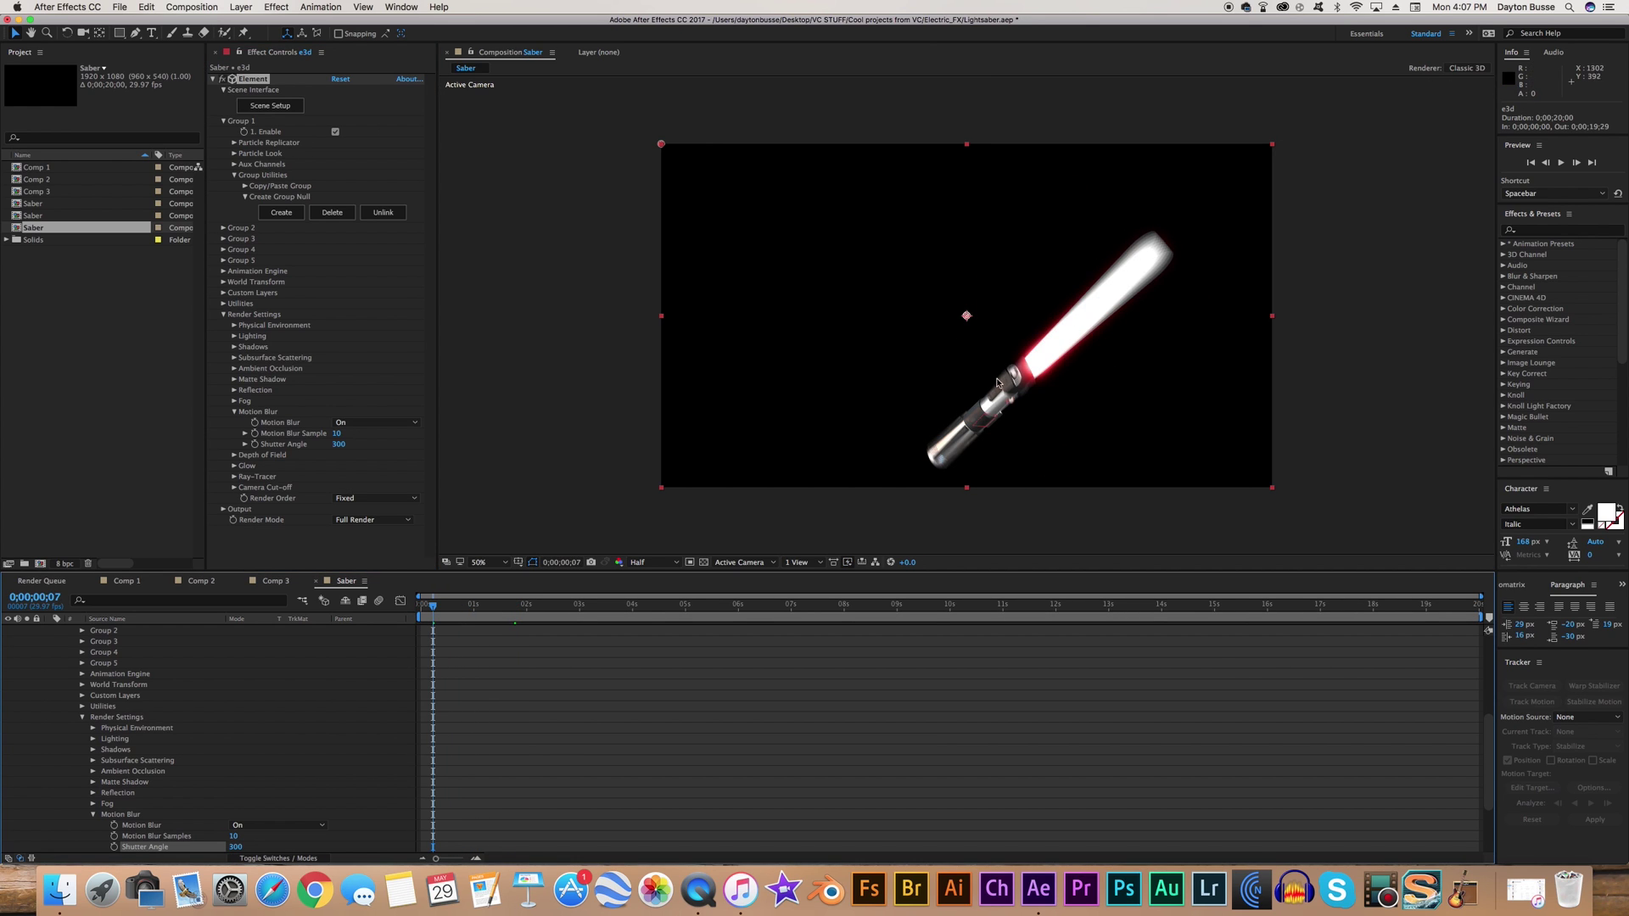
click(280, 212)
- Set Glow Intensity to 0.2 and widen the Glow Radius to 14.90
click(268, 111)
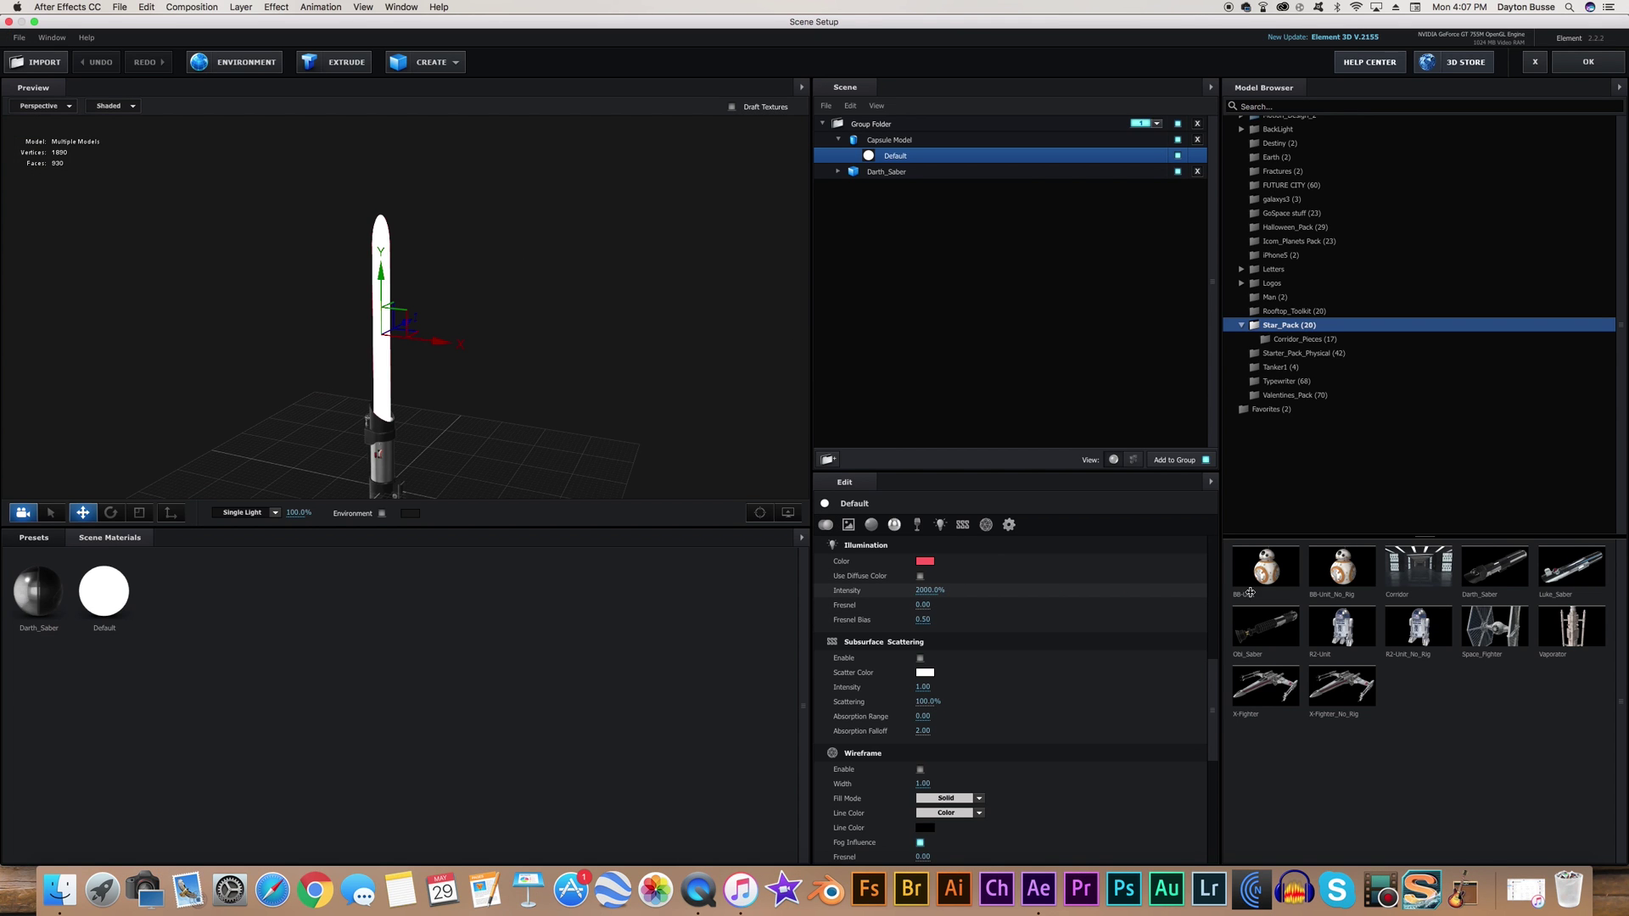
click(1587, 62)
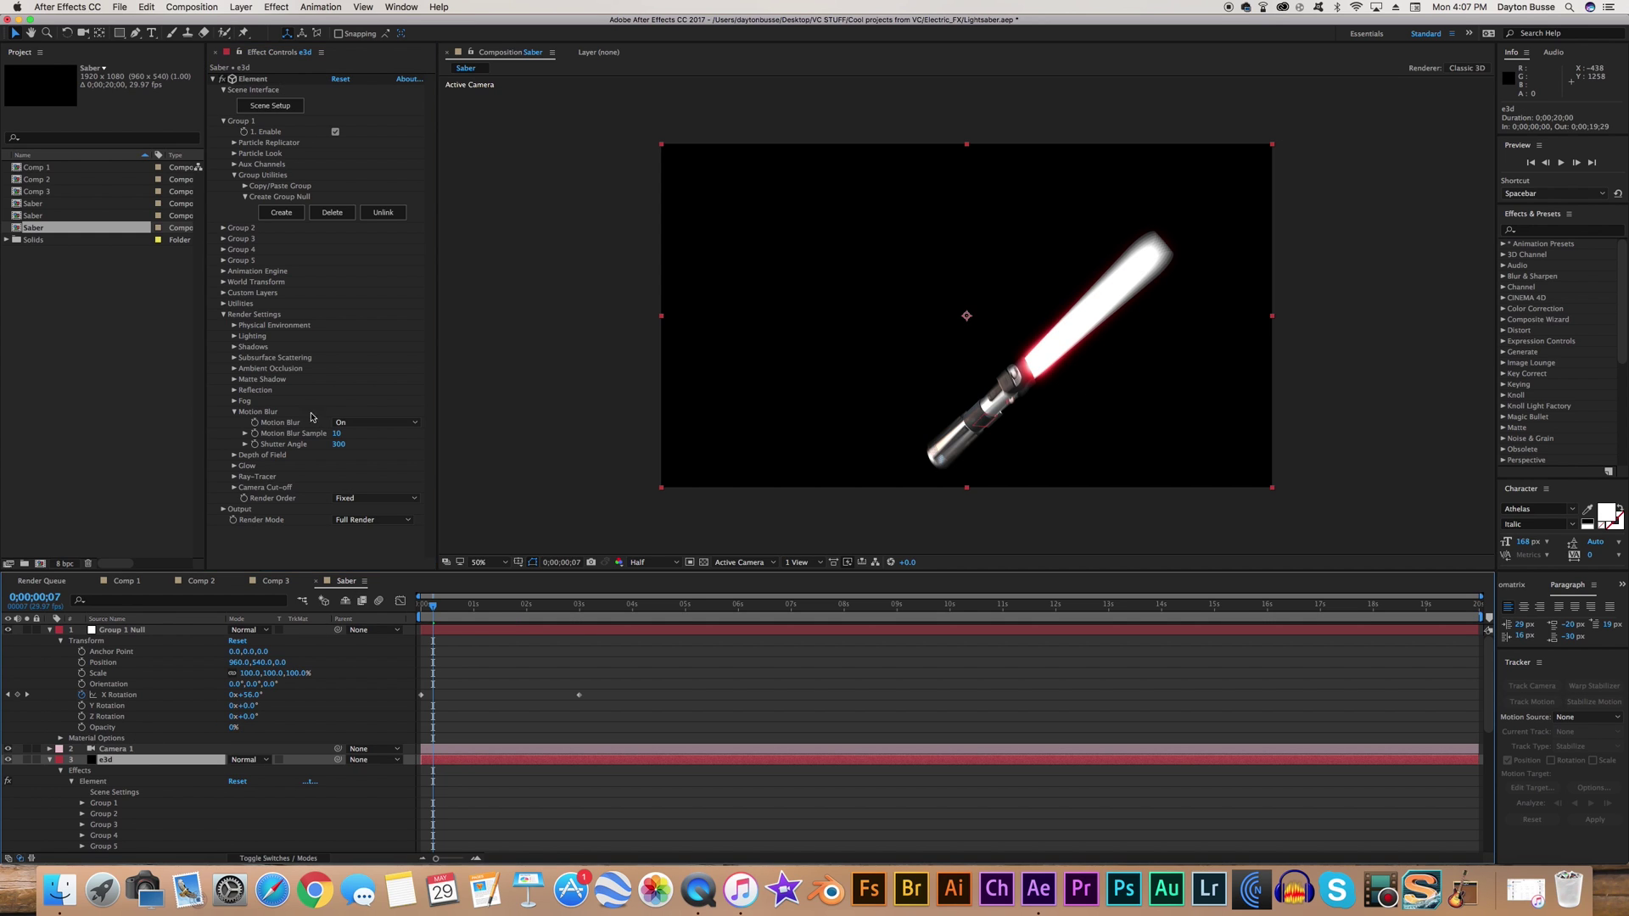
click(237, 468)
scroll(323, 424, down, 3)
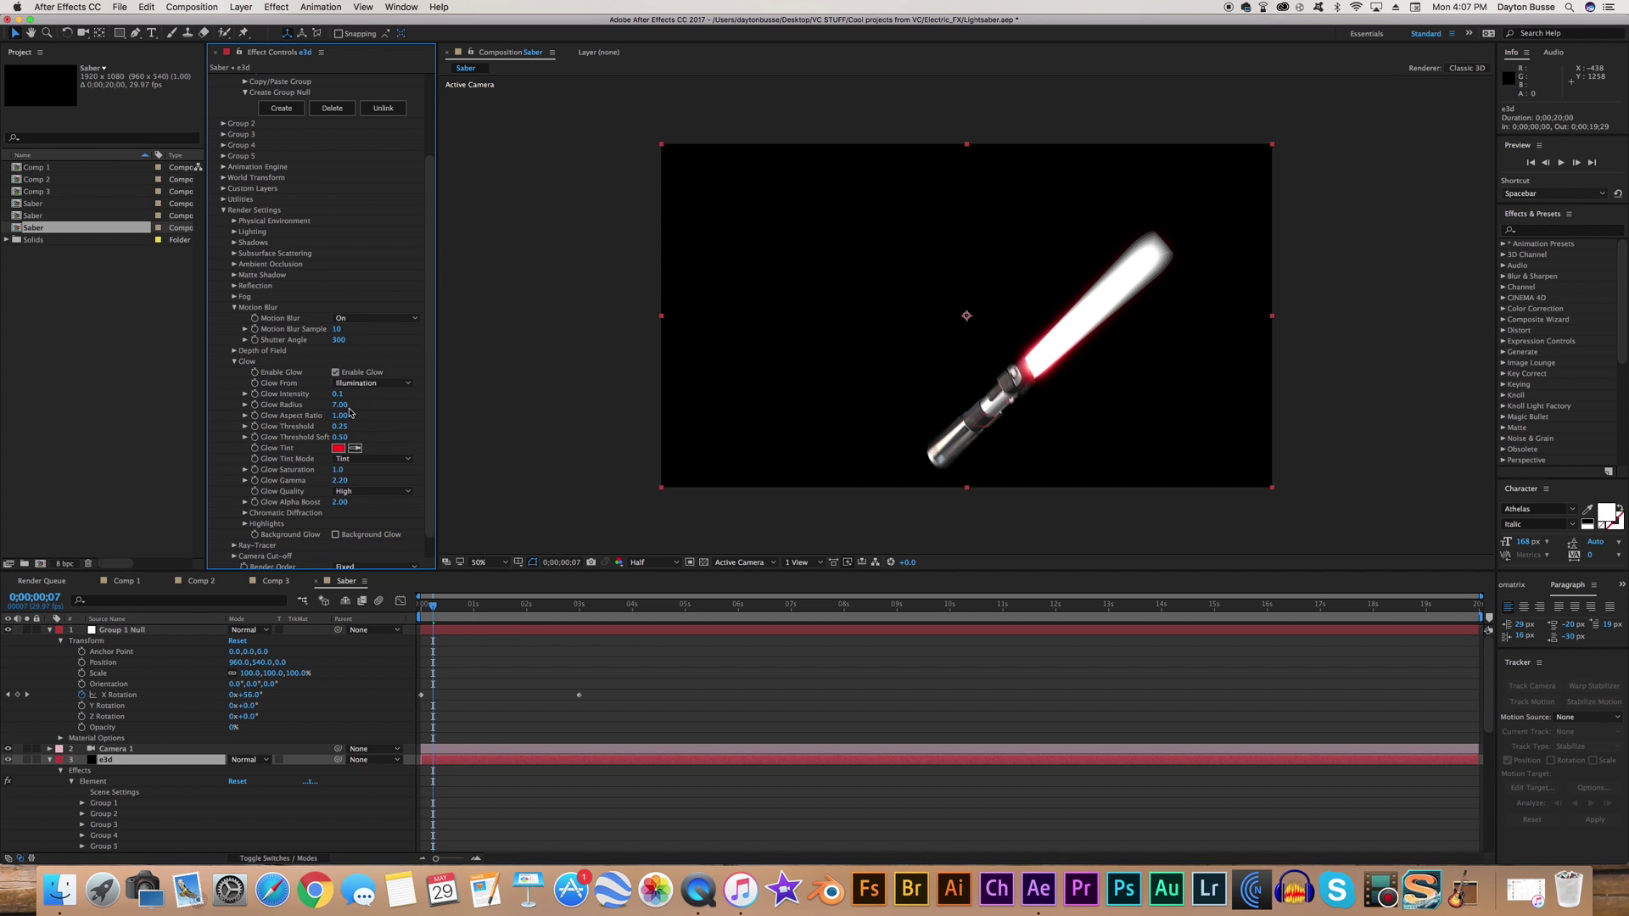
click(342, 393)
key(Return)
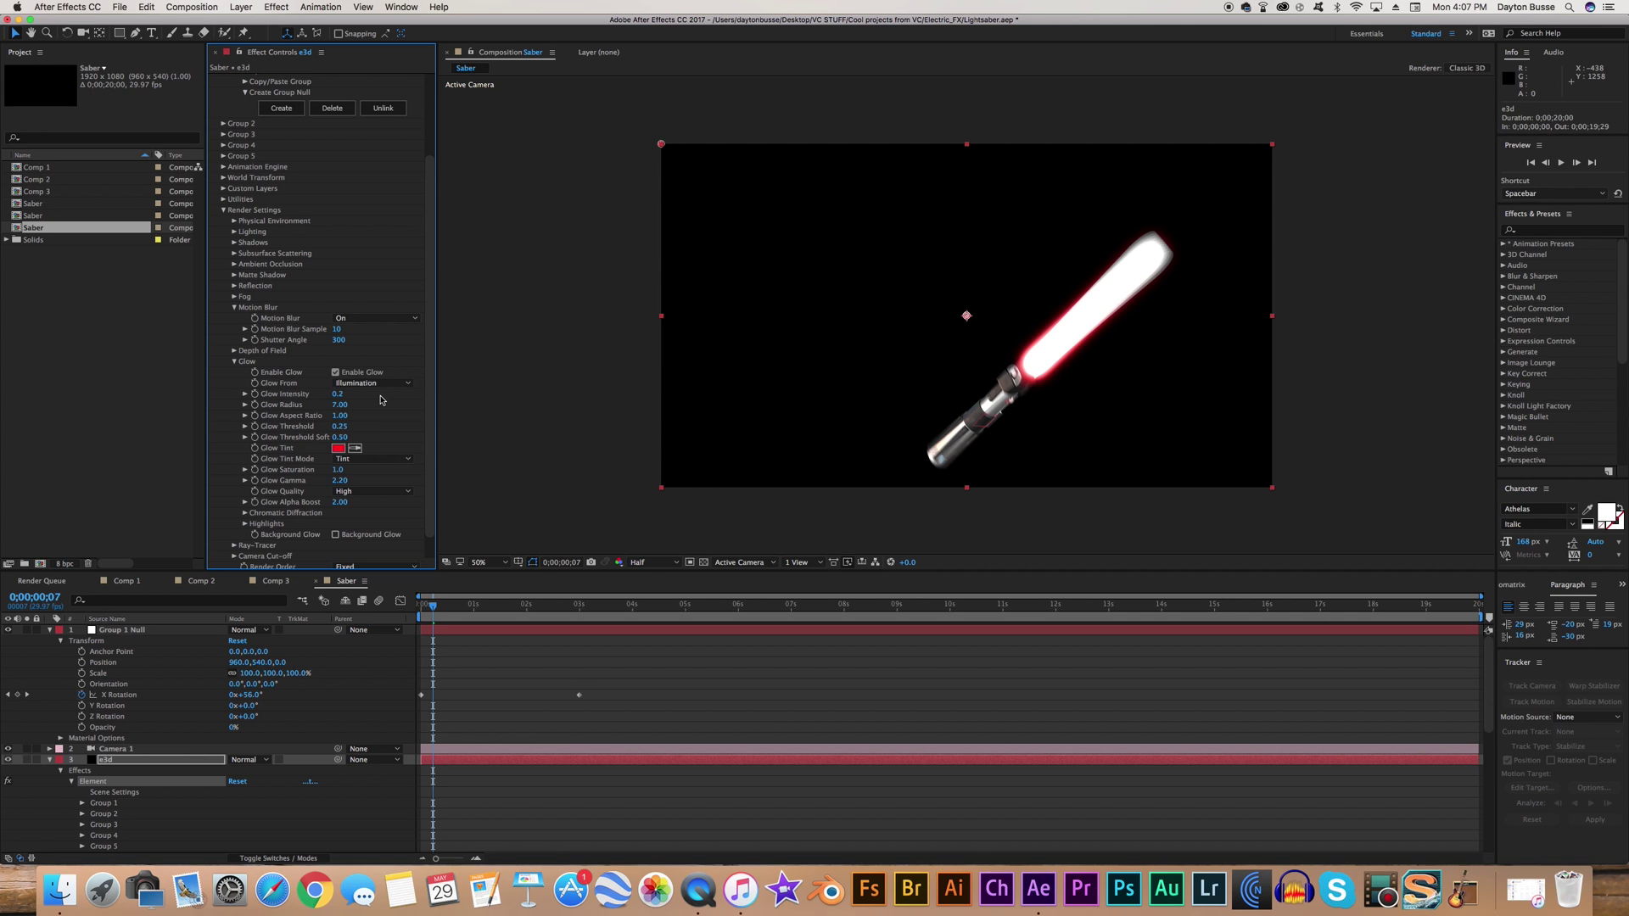
drag(340, 405, 391, 410)
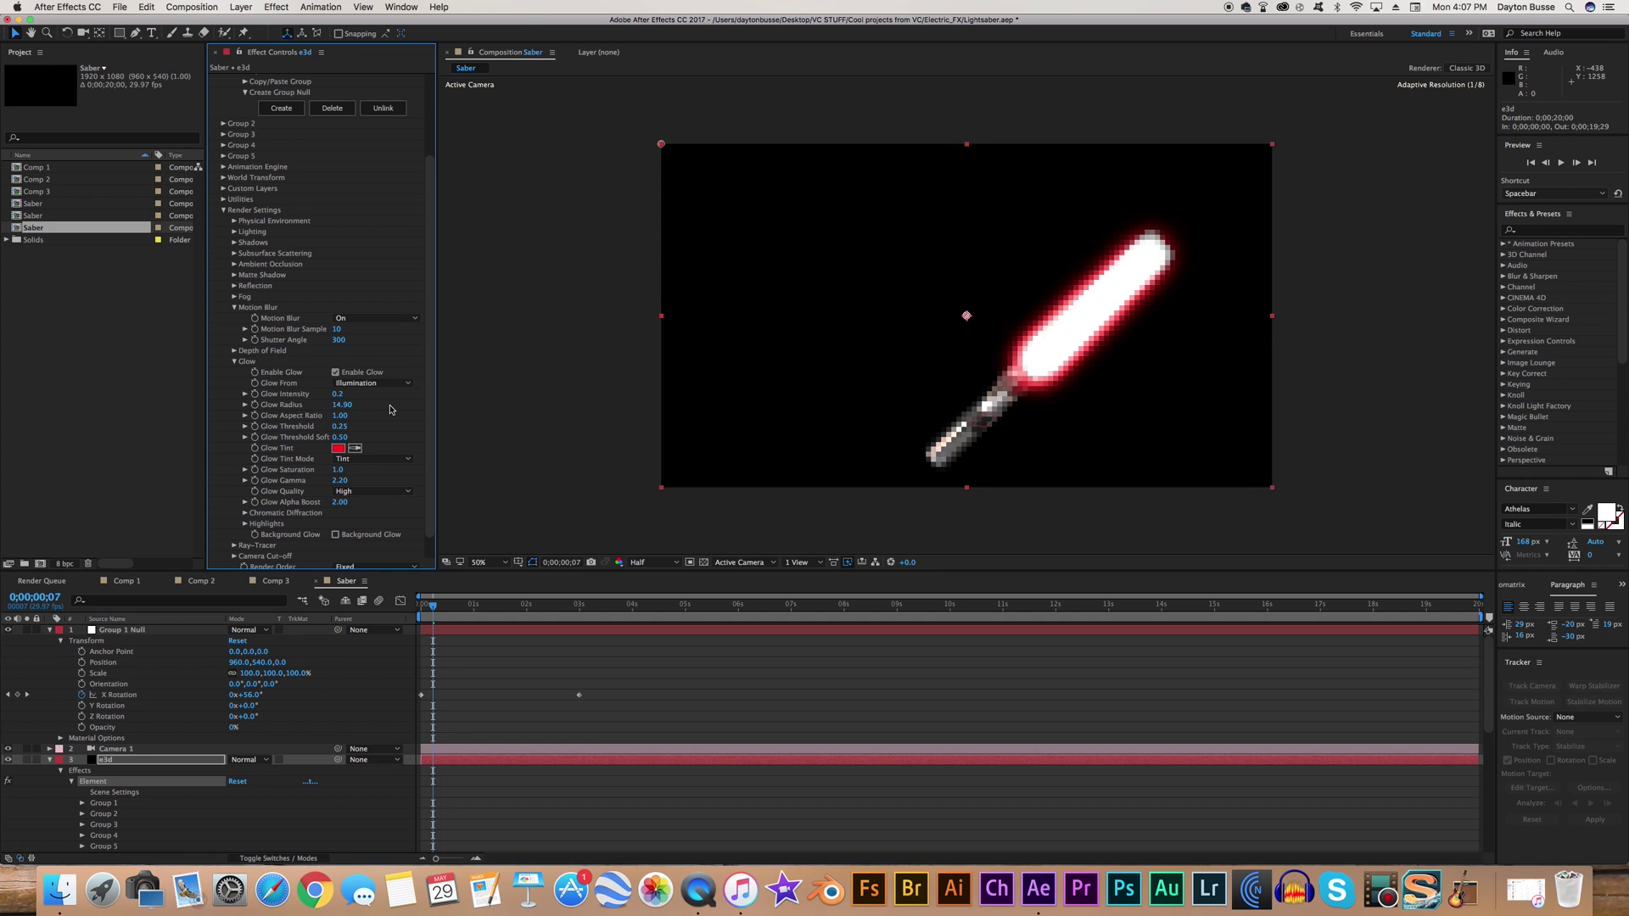
- Set Glow Alpha Boost 2.50, Glow Radius 18.80 and Glow Intensity 0.1, then preview the spin
scroll(390, 409, down, 2)
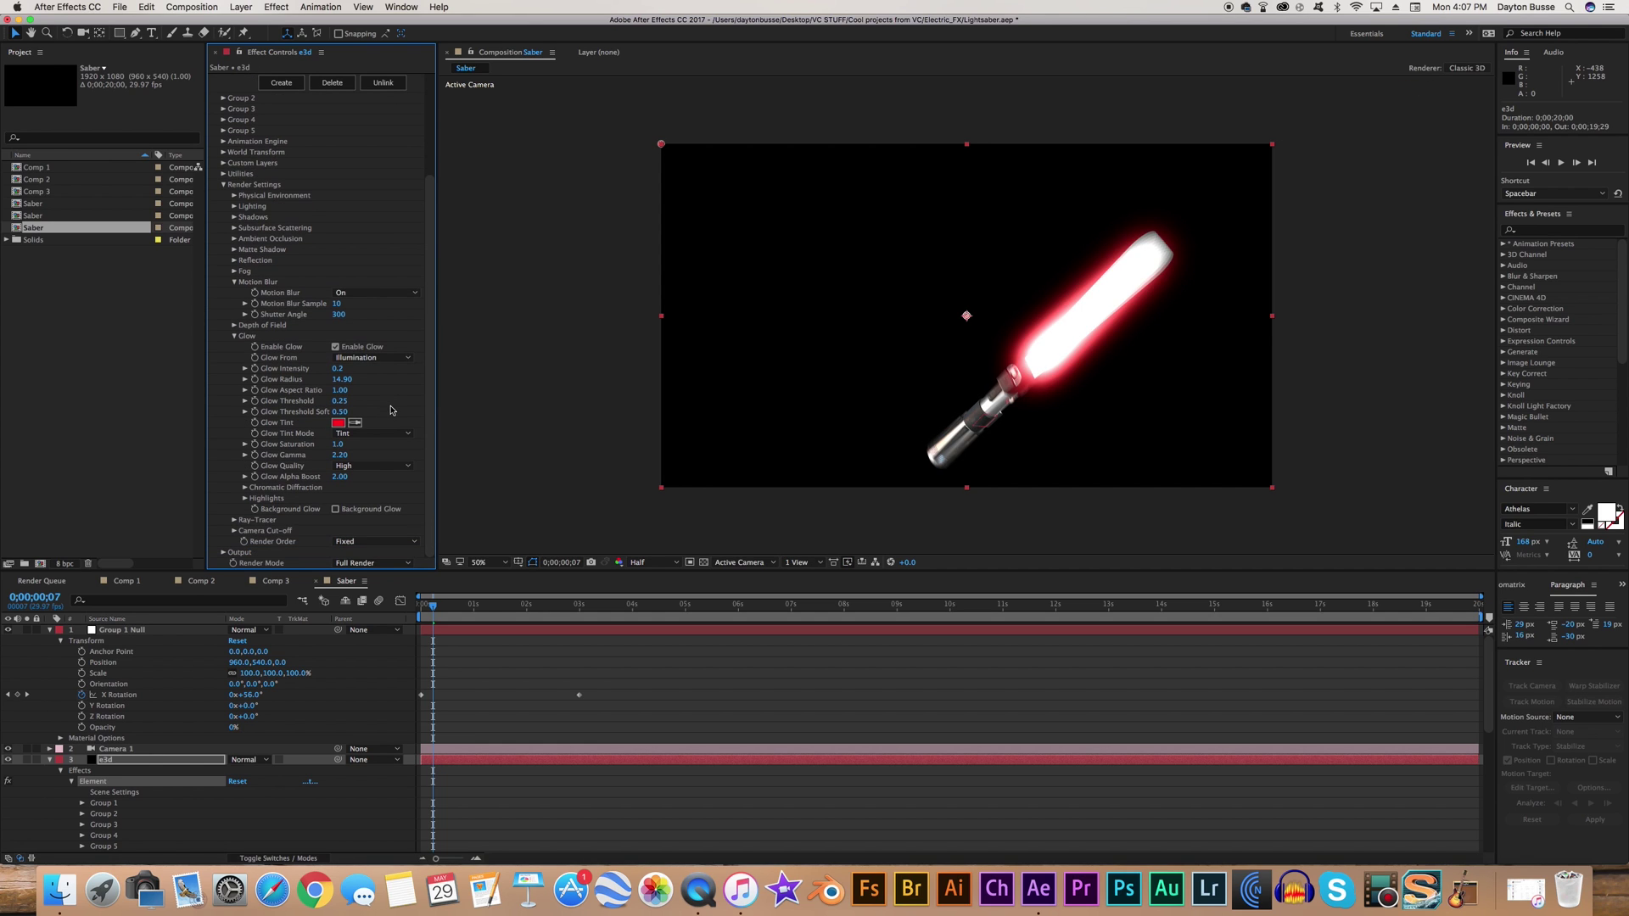
click(352, 476)
text(2.5)
key(Return)
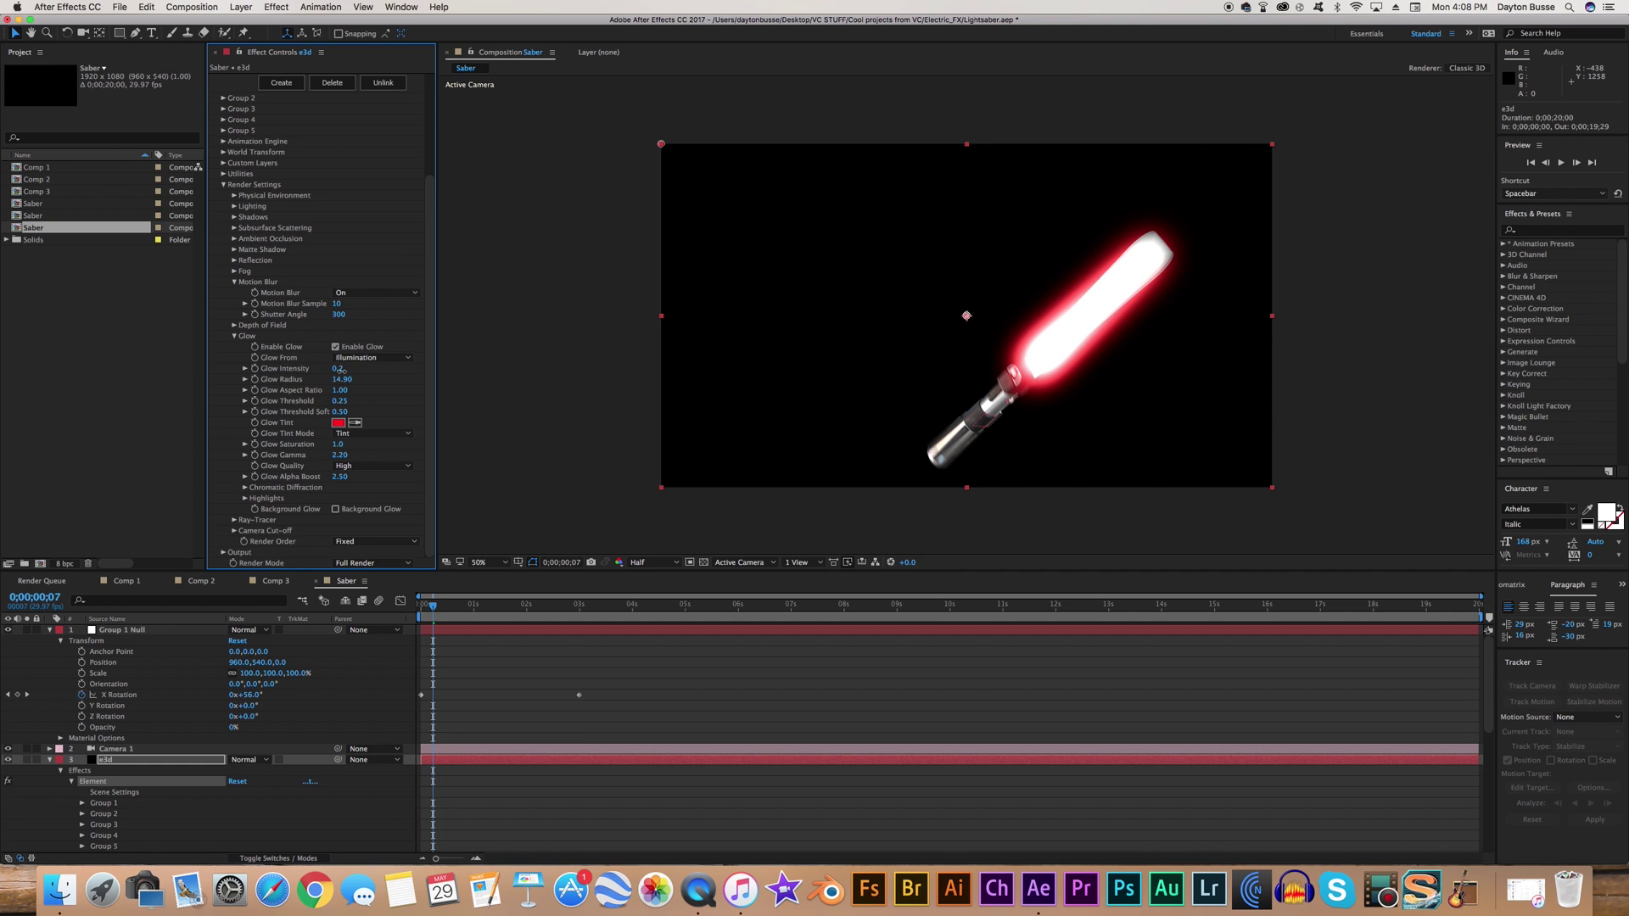
mouse_move(340, 370)
mouse_down()
mouse_move(356, 371)
mouse_move(342, 382)
mouse_up()
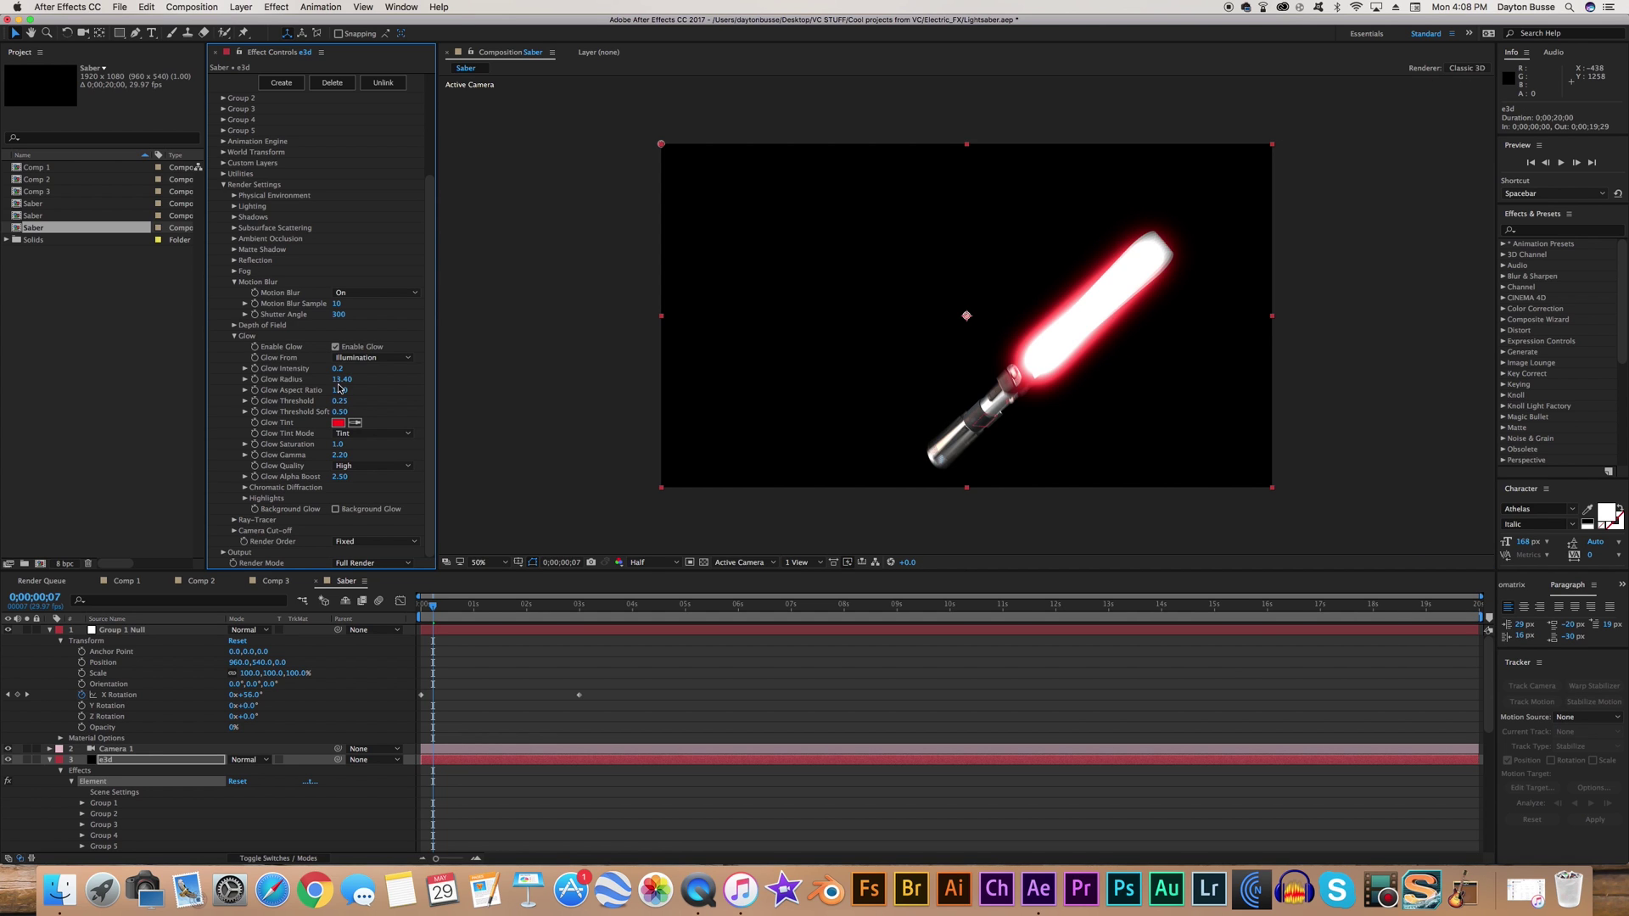
drag(349, 379, 386, 378)
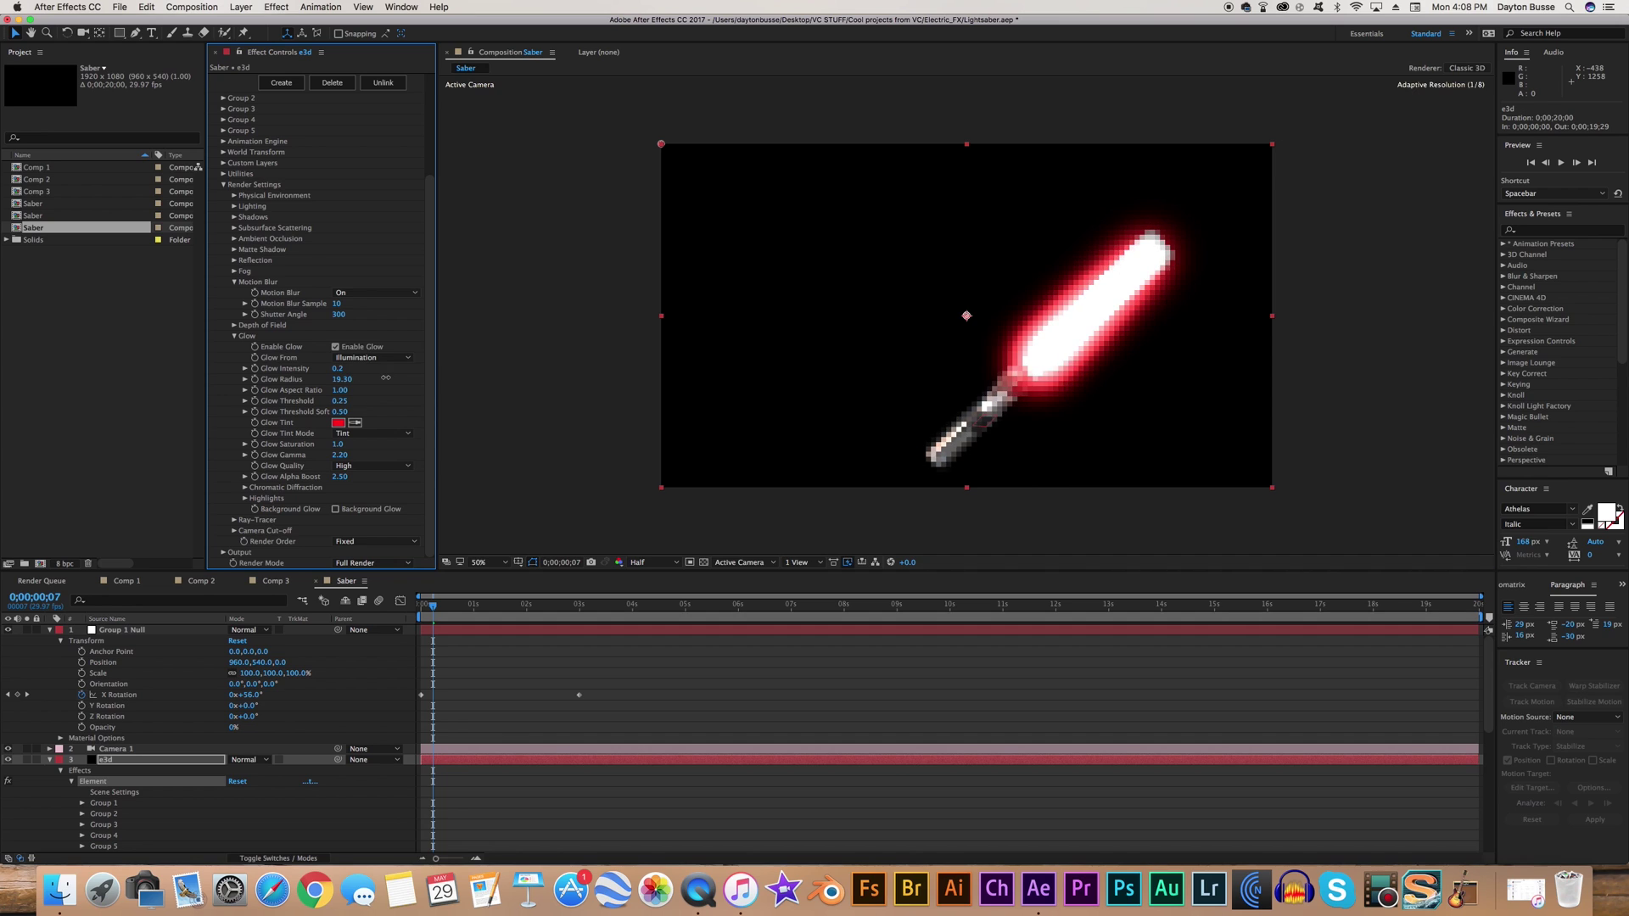
click(339, 368)
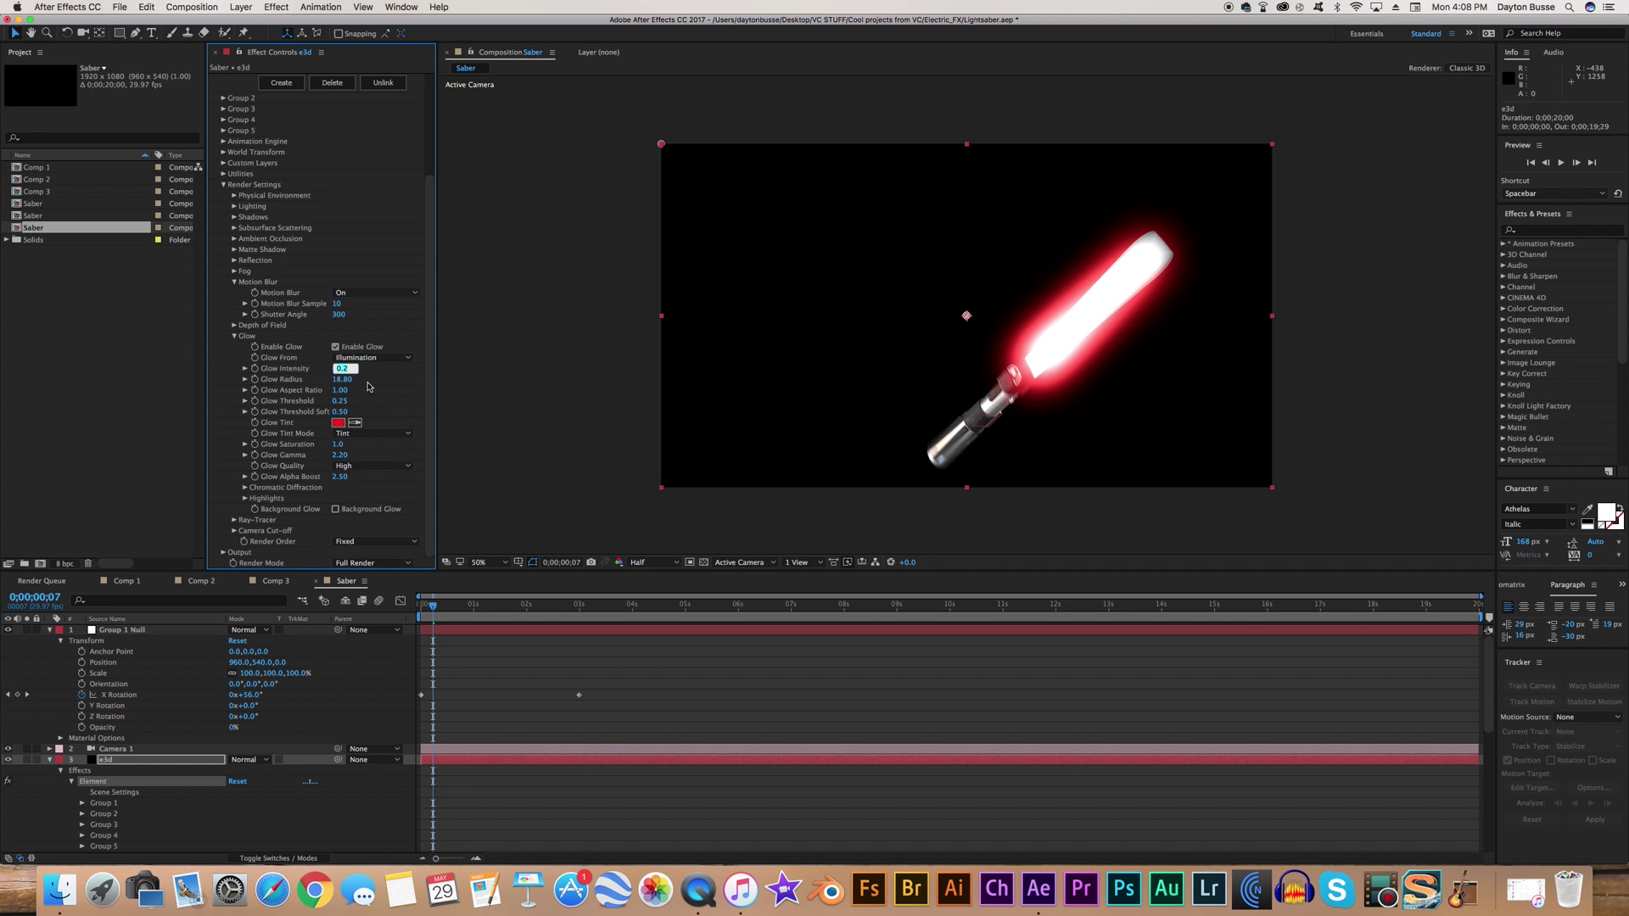
text(.1)
key(Return)
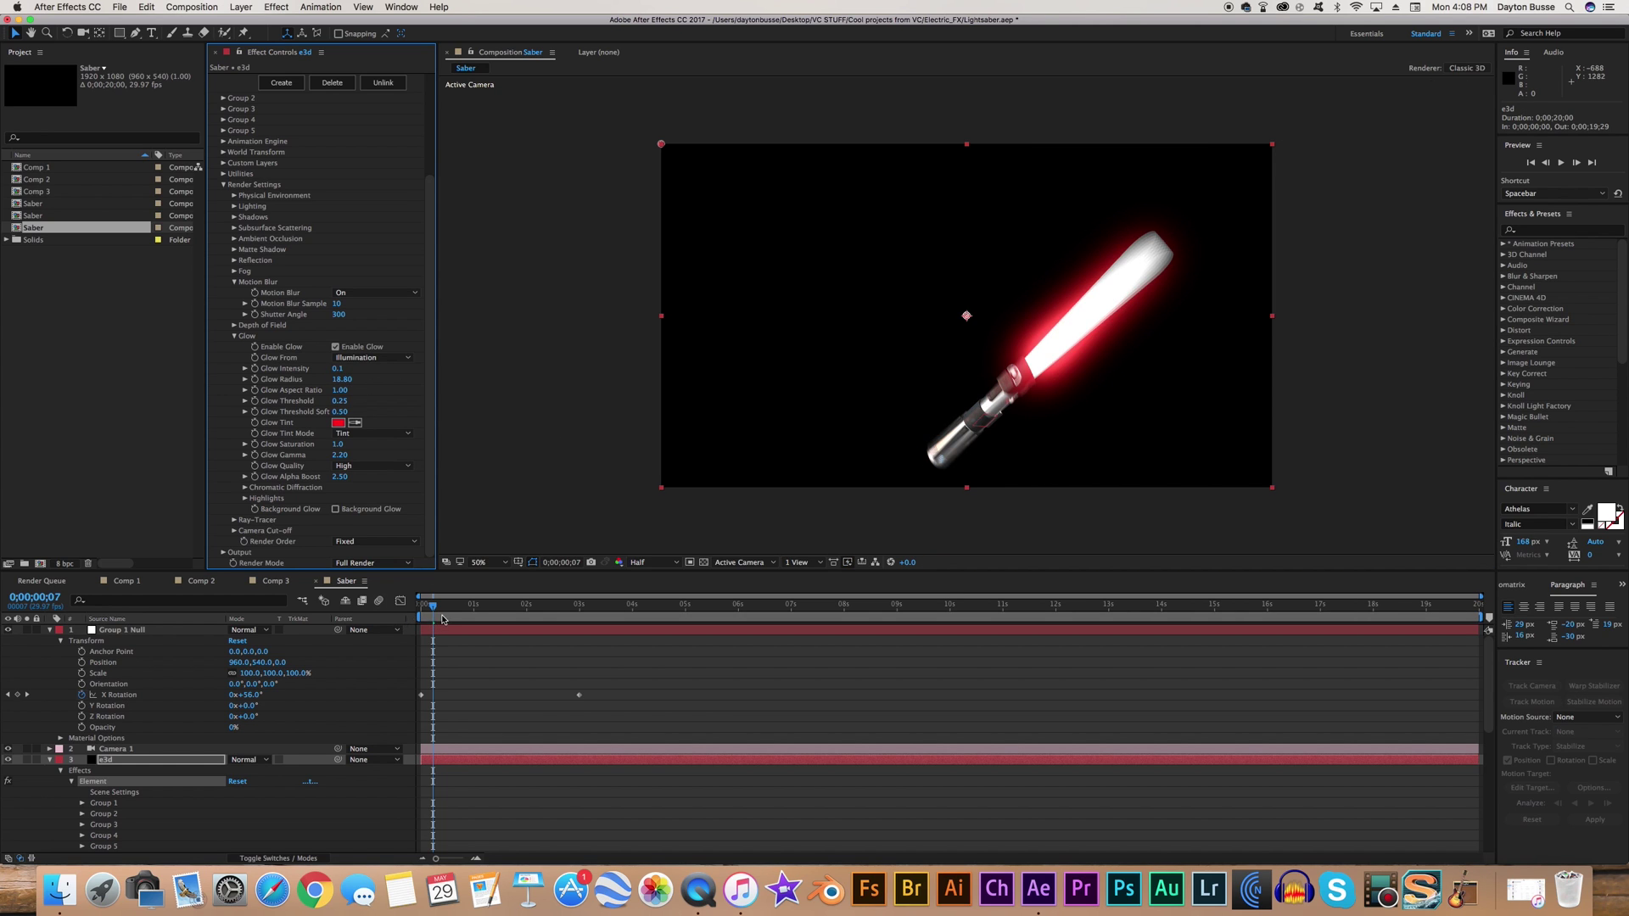
key(space)
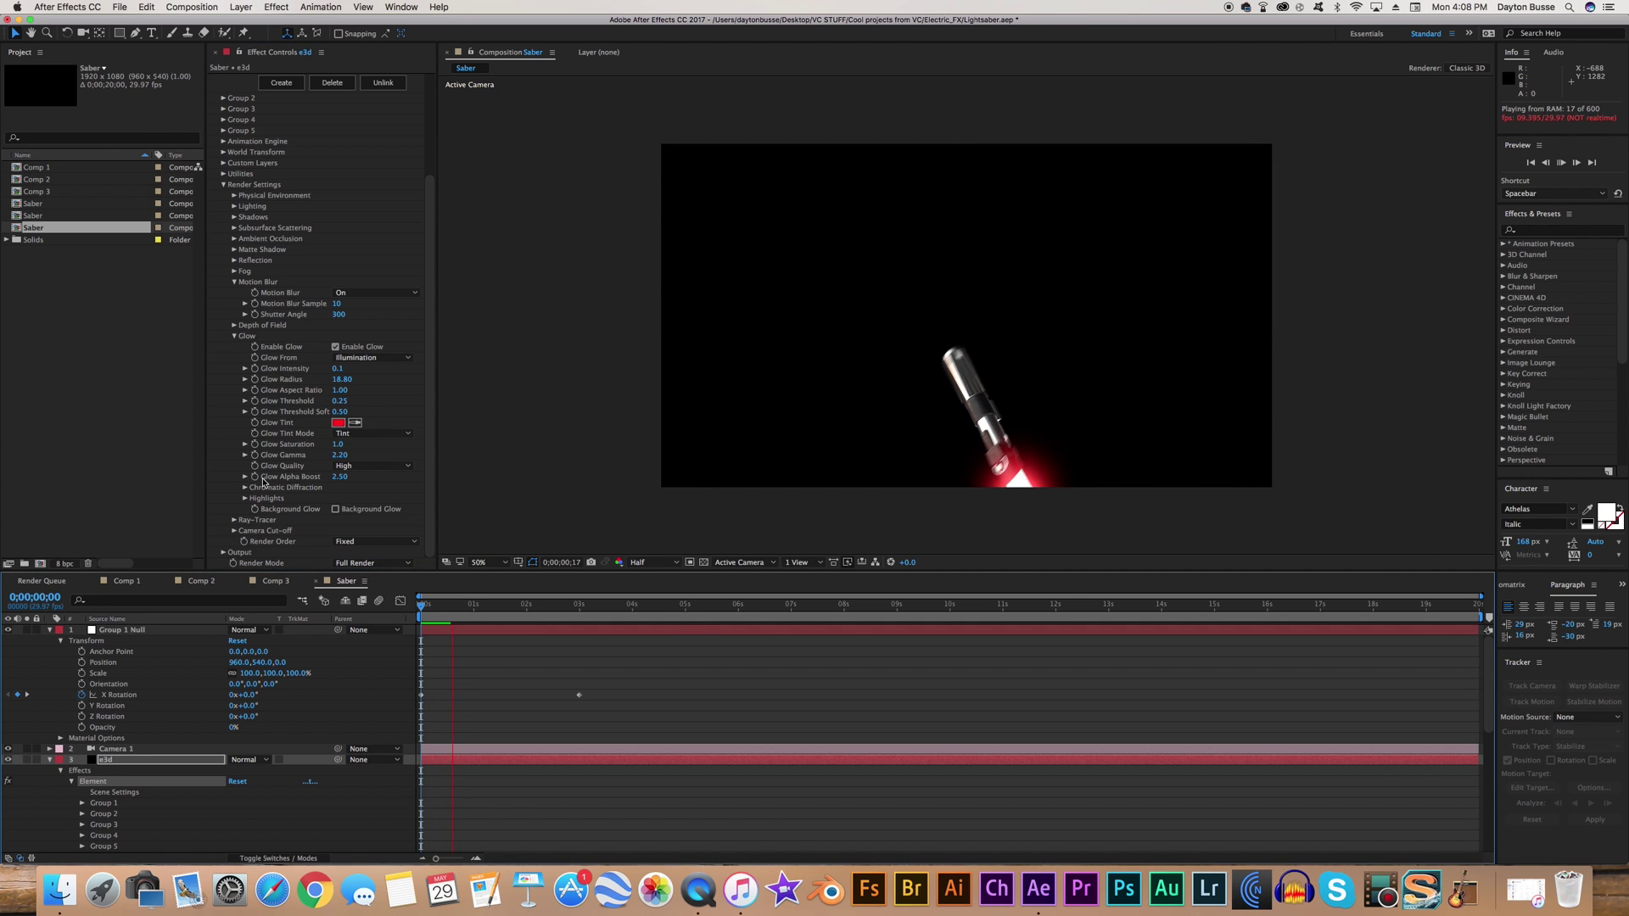
- Set Element's motion blur Shutter Angle to 400 and preview the longer blur
key(space)
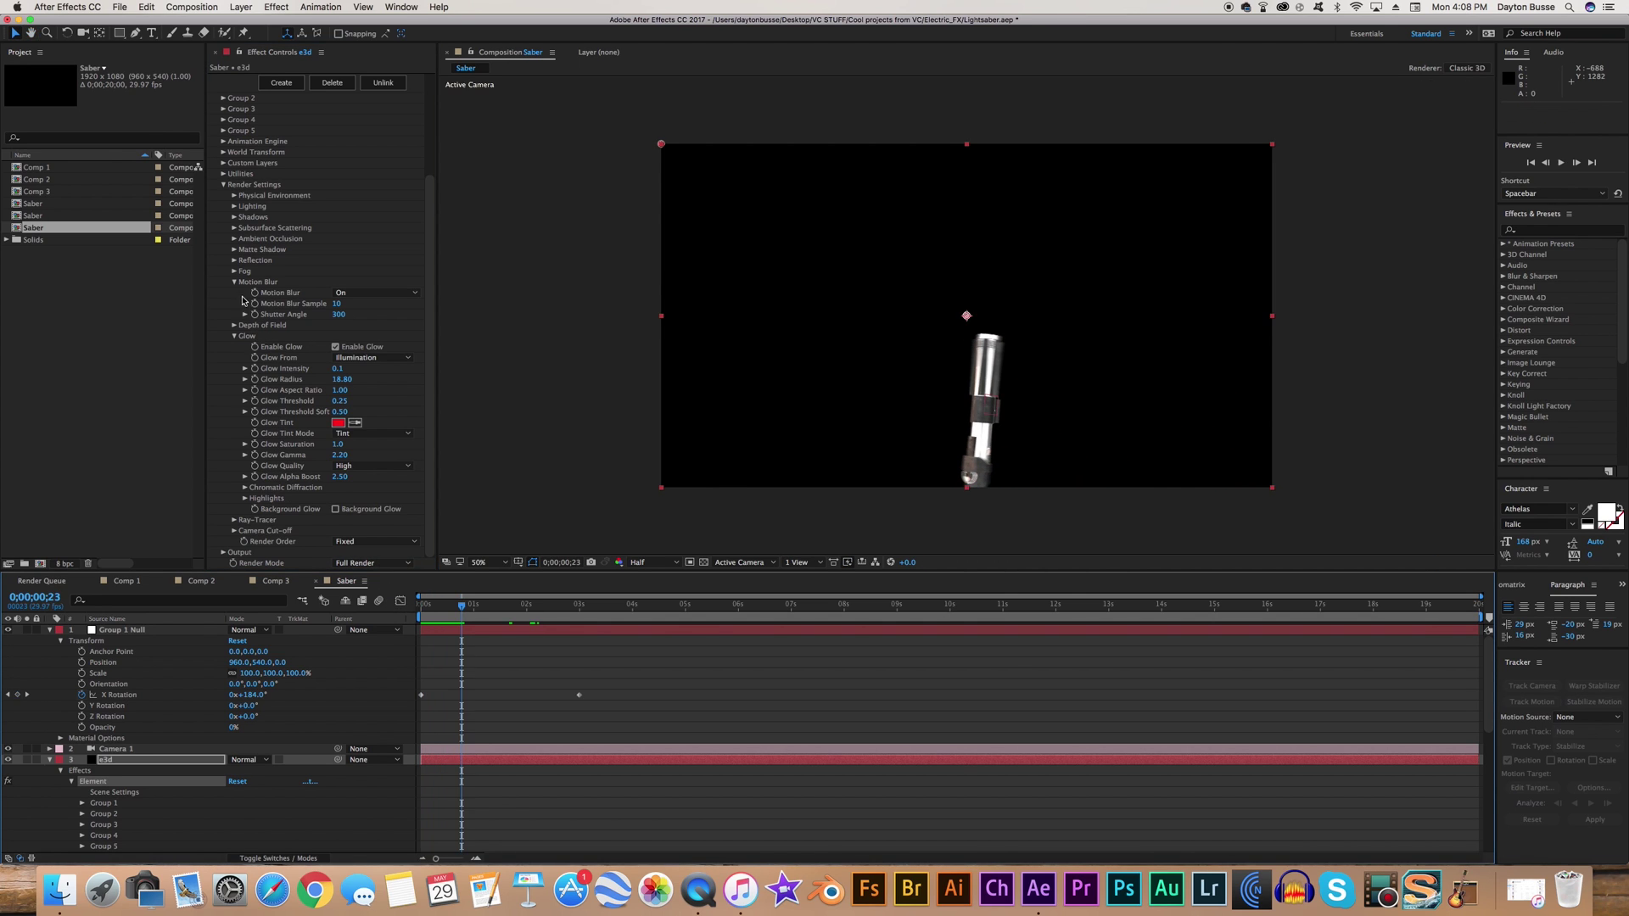
click(341, 314)
text(400)
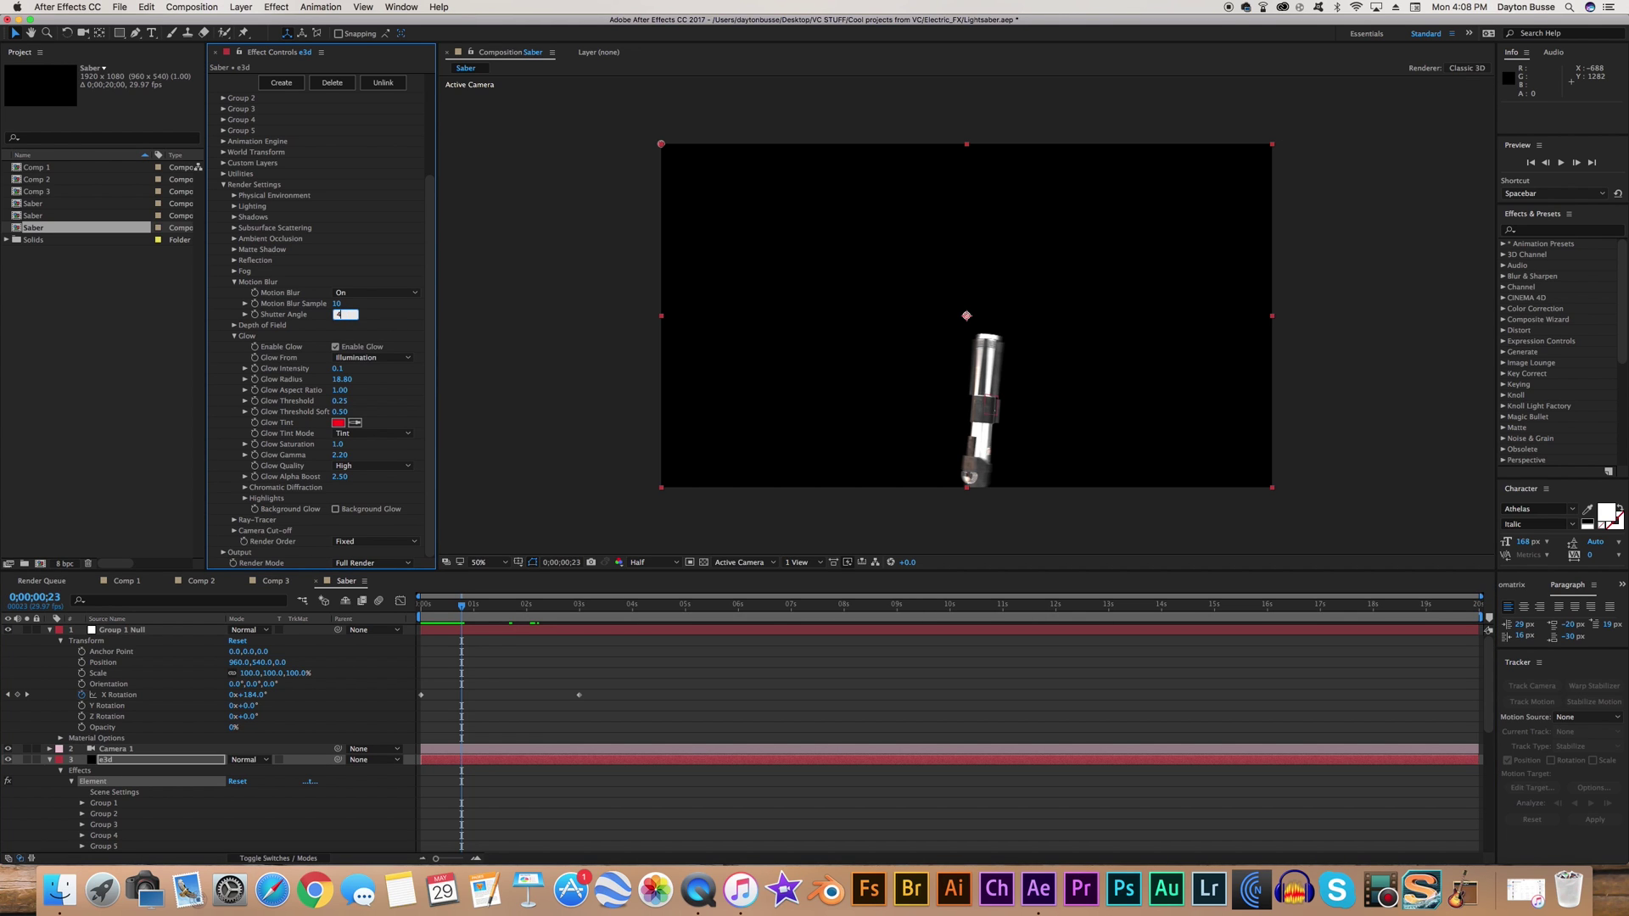
key(Return)
click(411, 604)
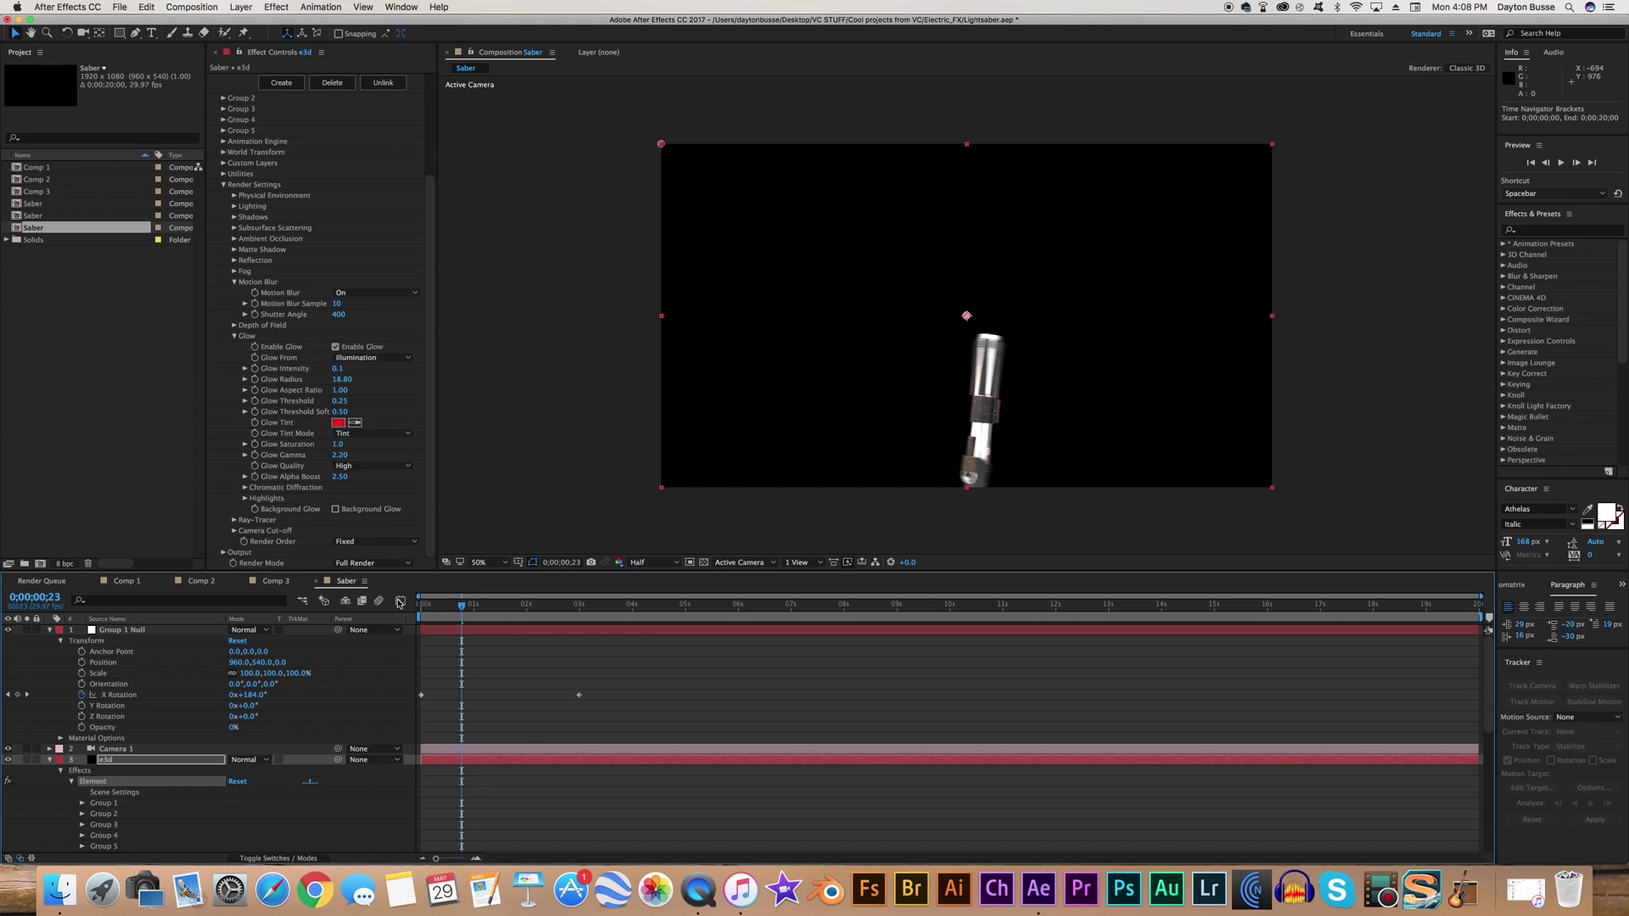
key(space)
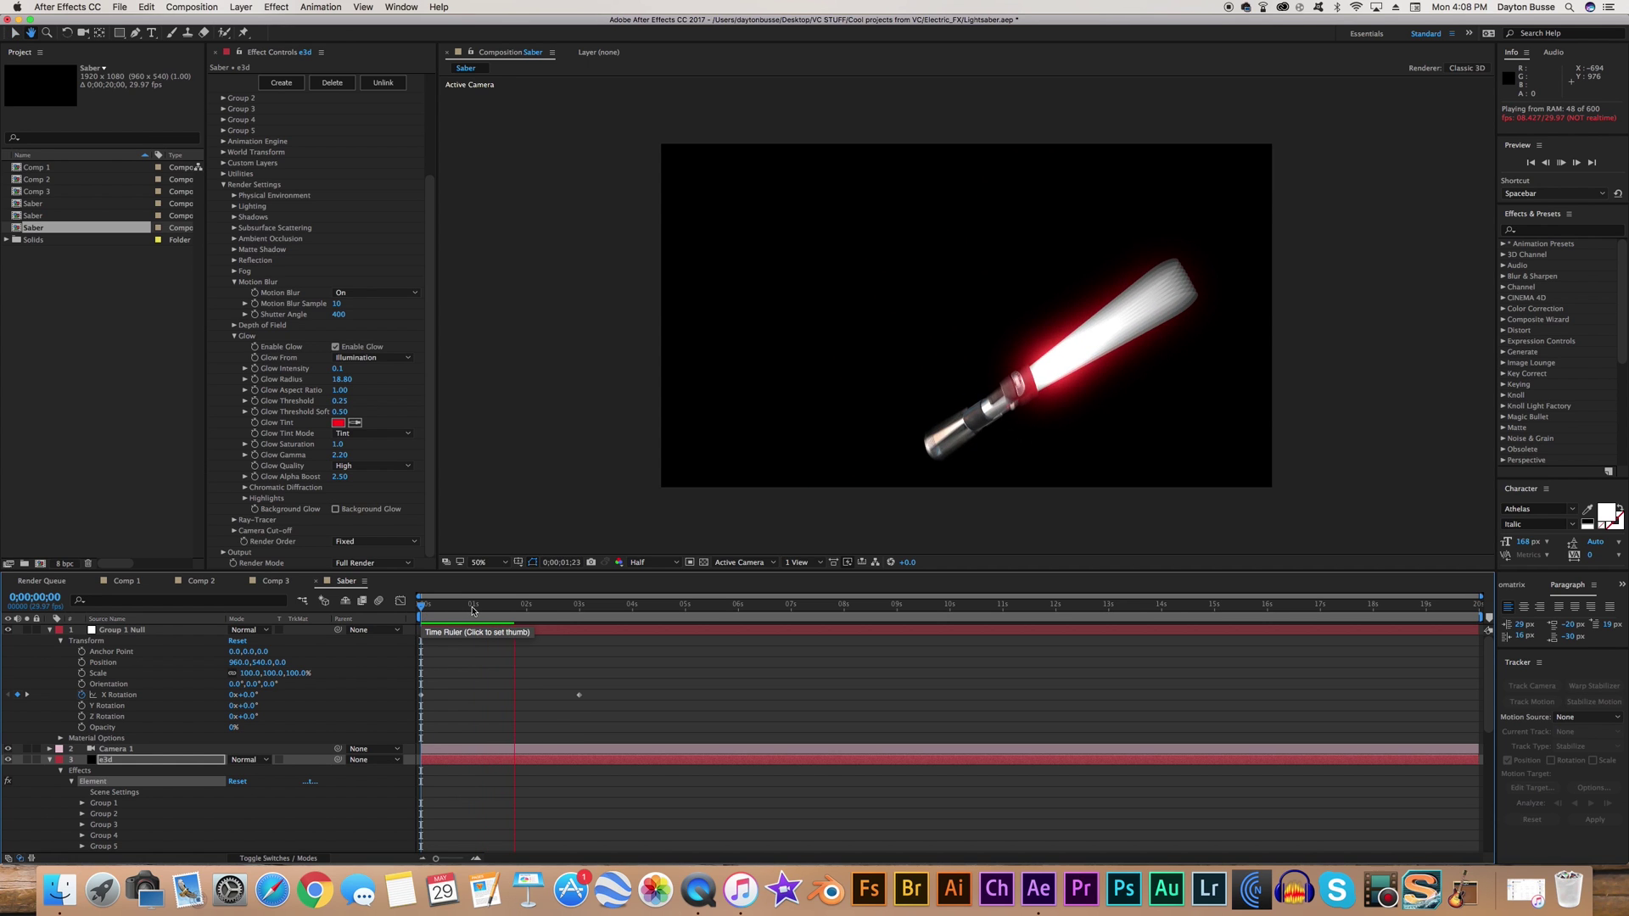
key(space)
key(space)
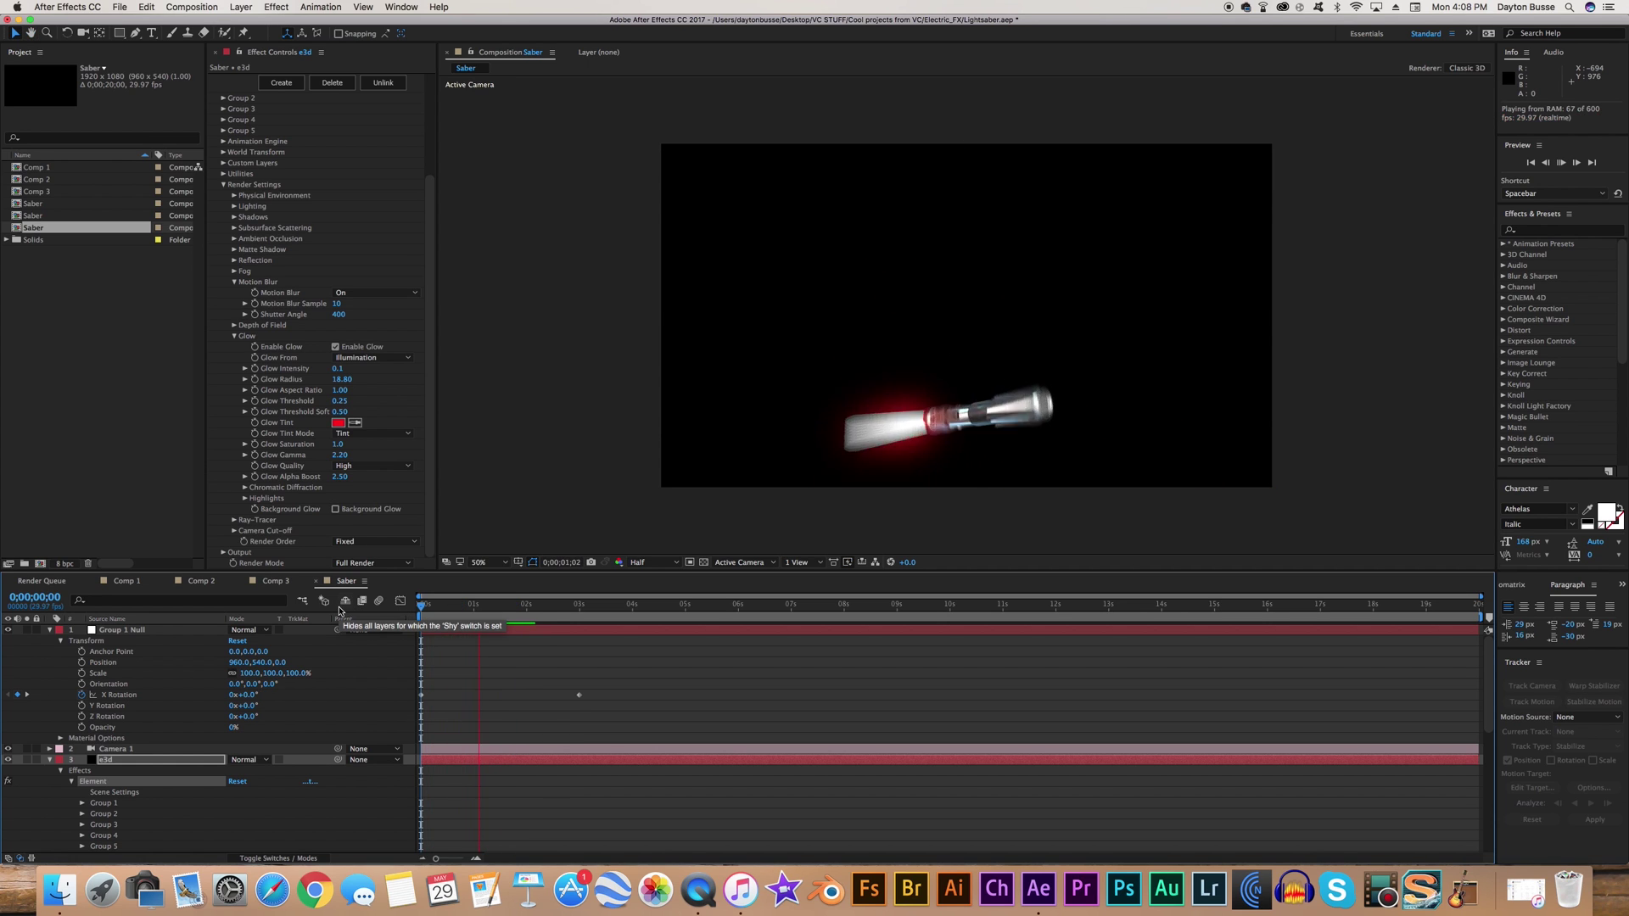
key(space)
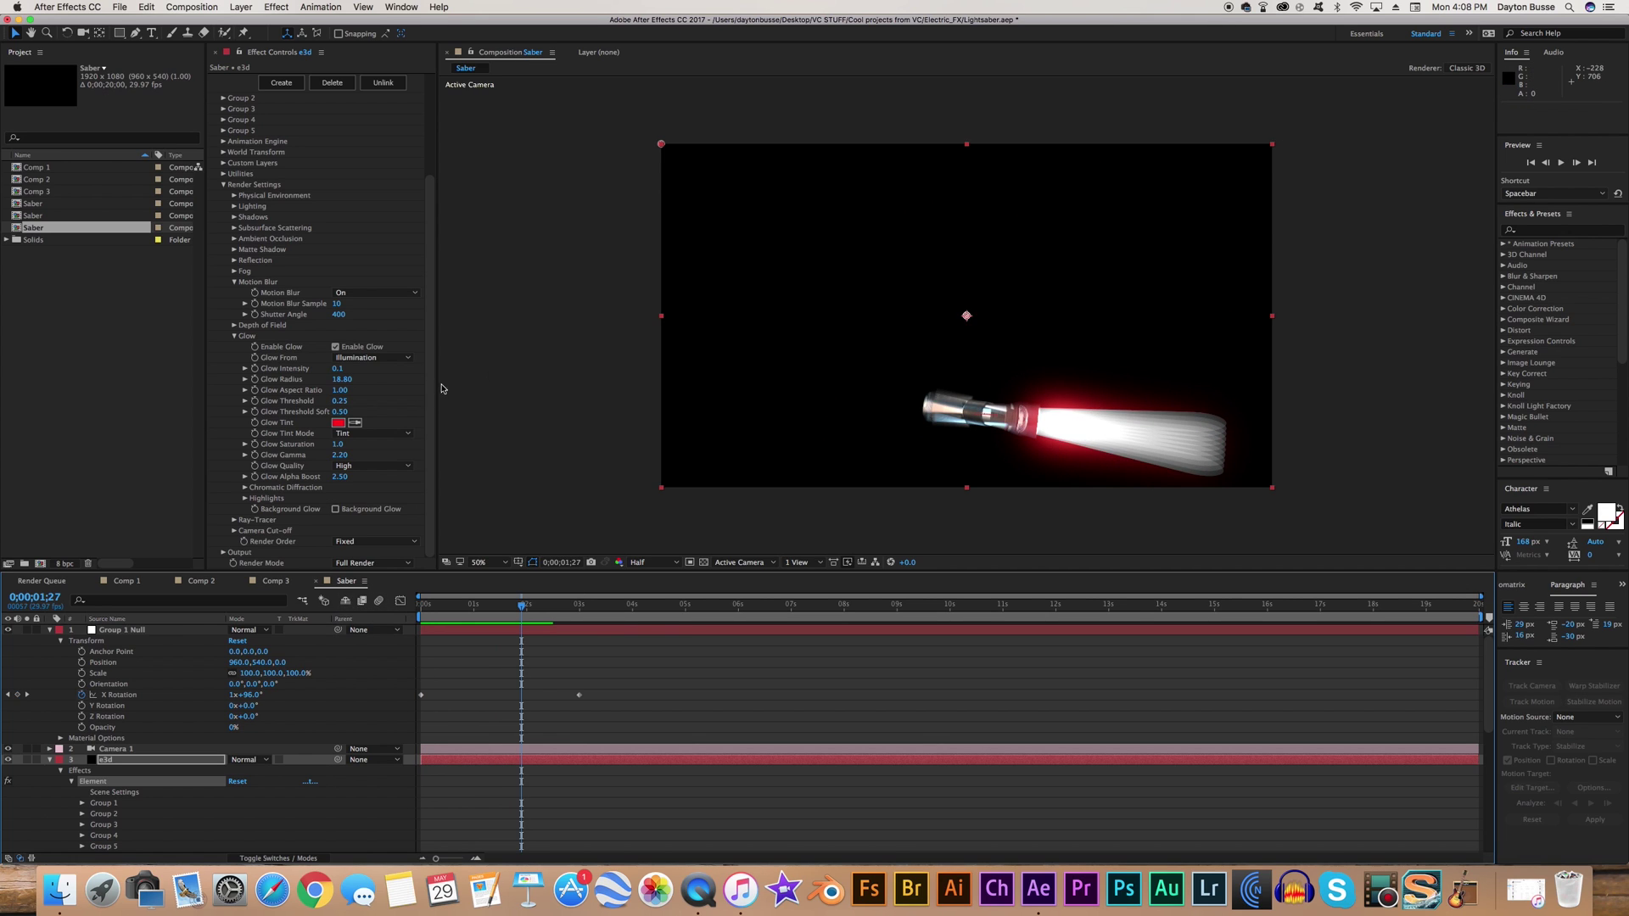
- Raise the Motion Blur Sample value to 20, then to 30
click(338, 307)
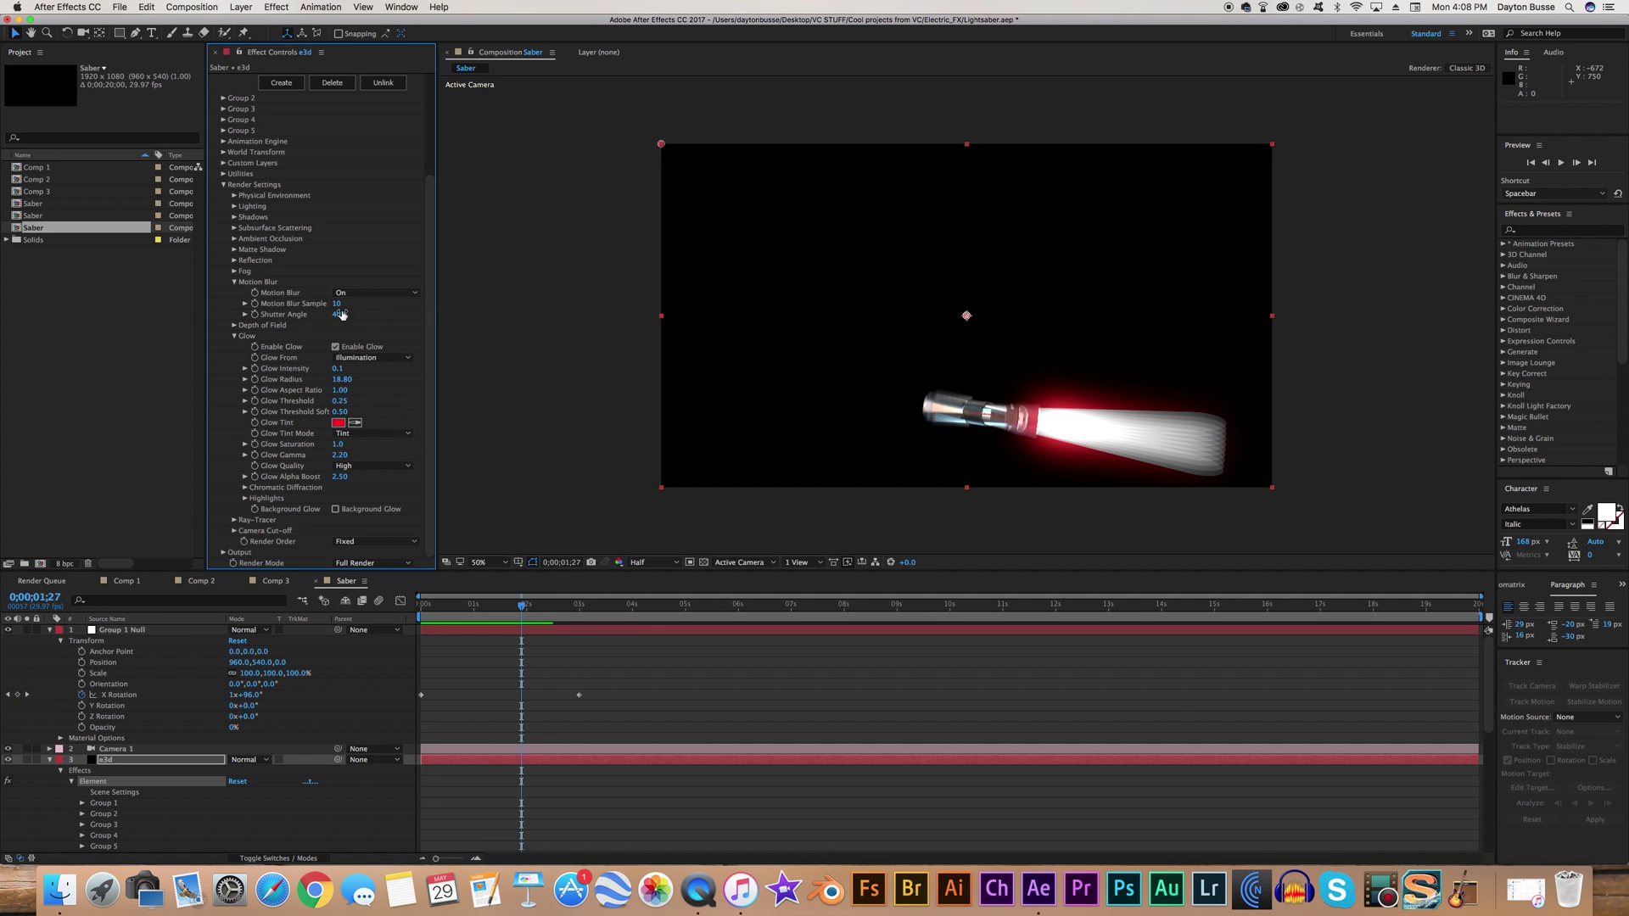
click(337, 303)
text(20)
key(Return)
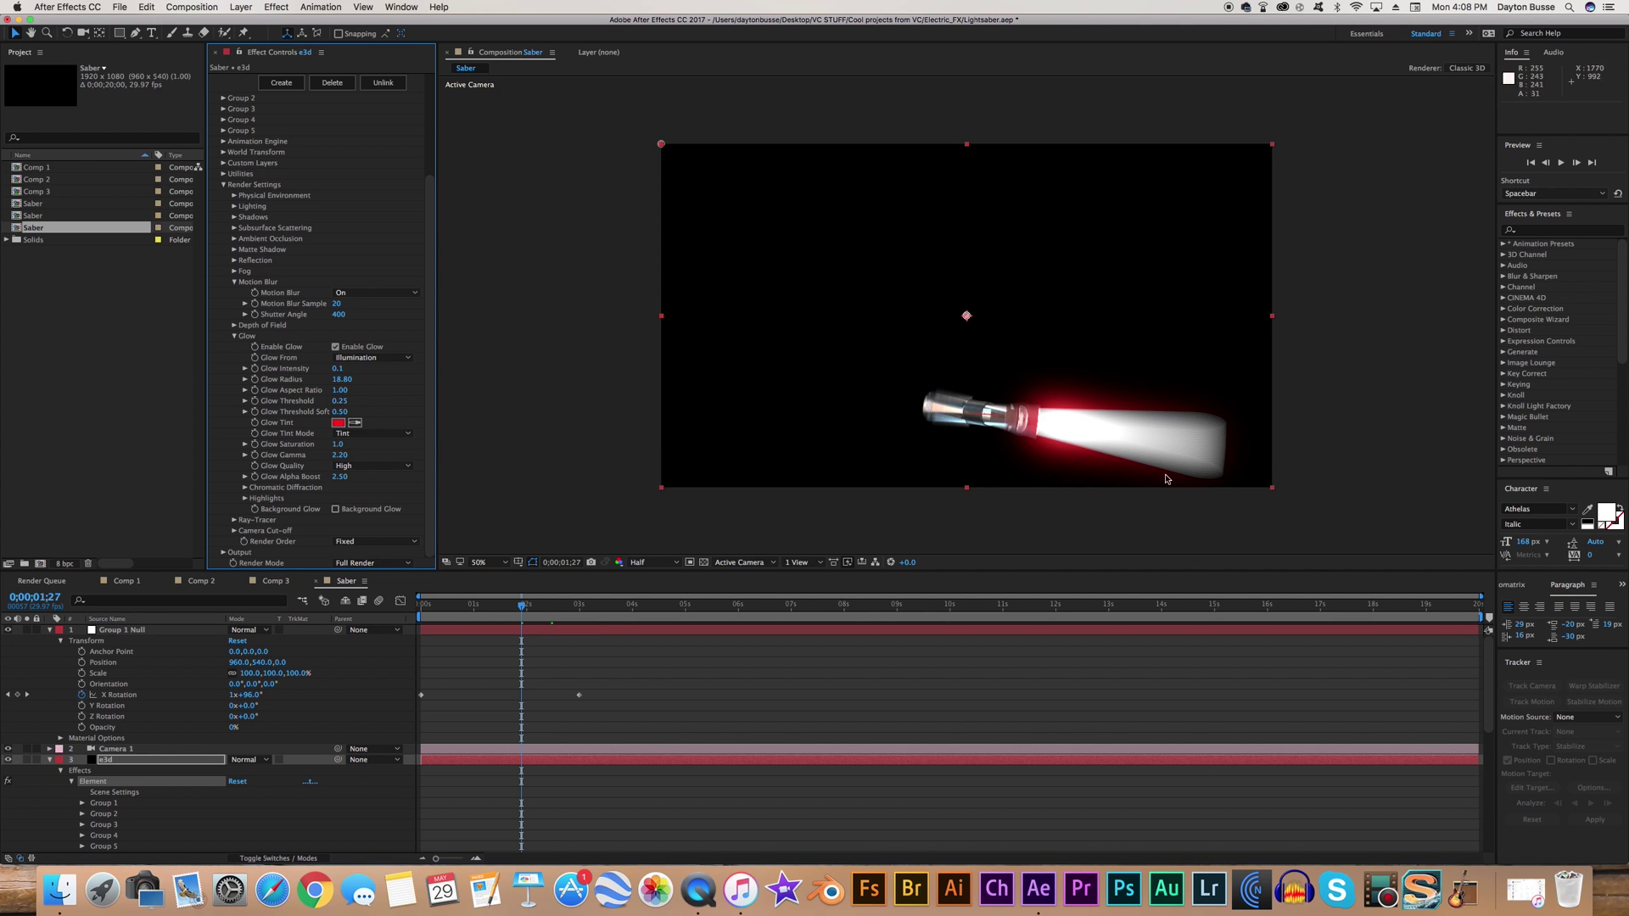
click(339, 303)
text(30)
key(Return)
- Preview the swing from frame 01;09, move to 01;19, and undo the null and glow changes
click(483, 646)
click(490, 606)
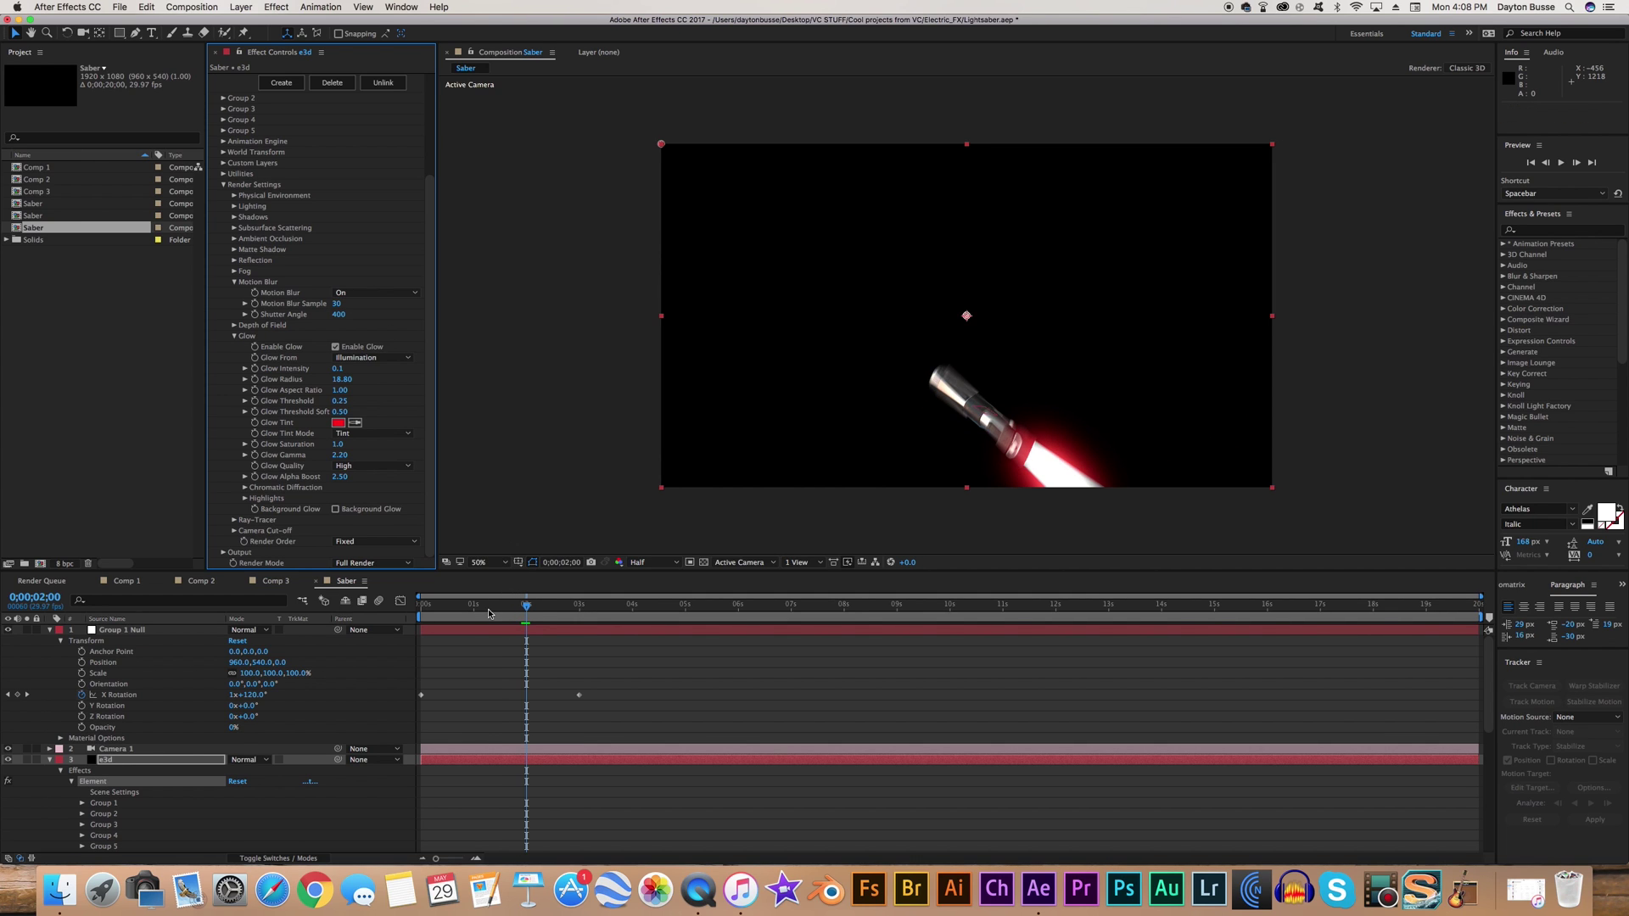
key(space)
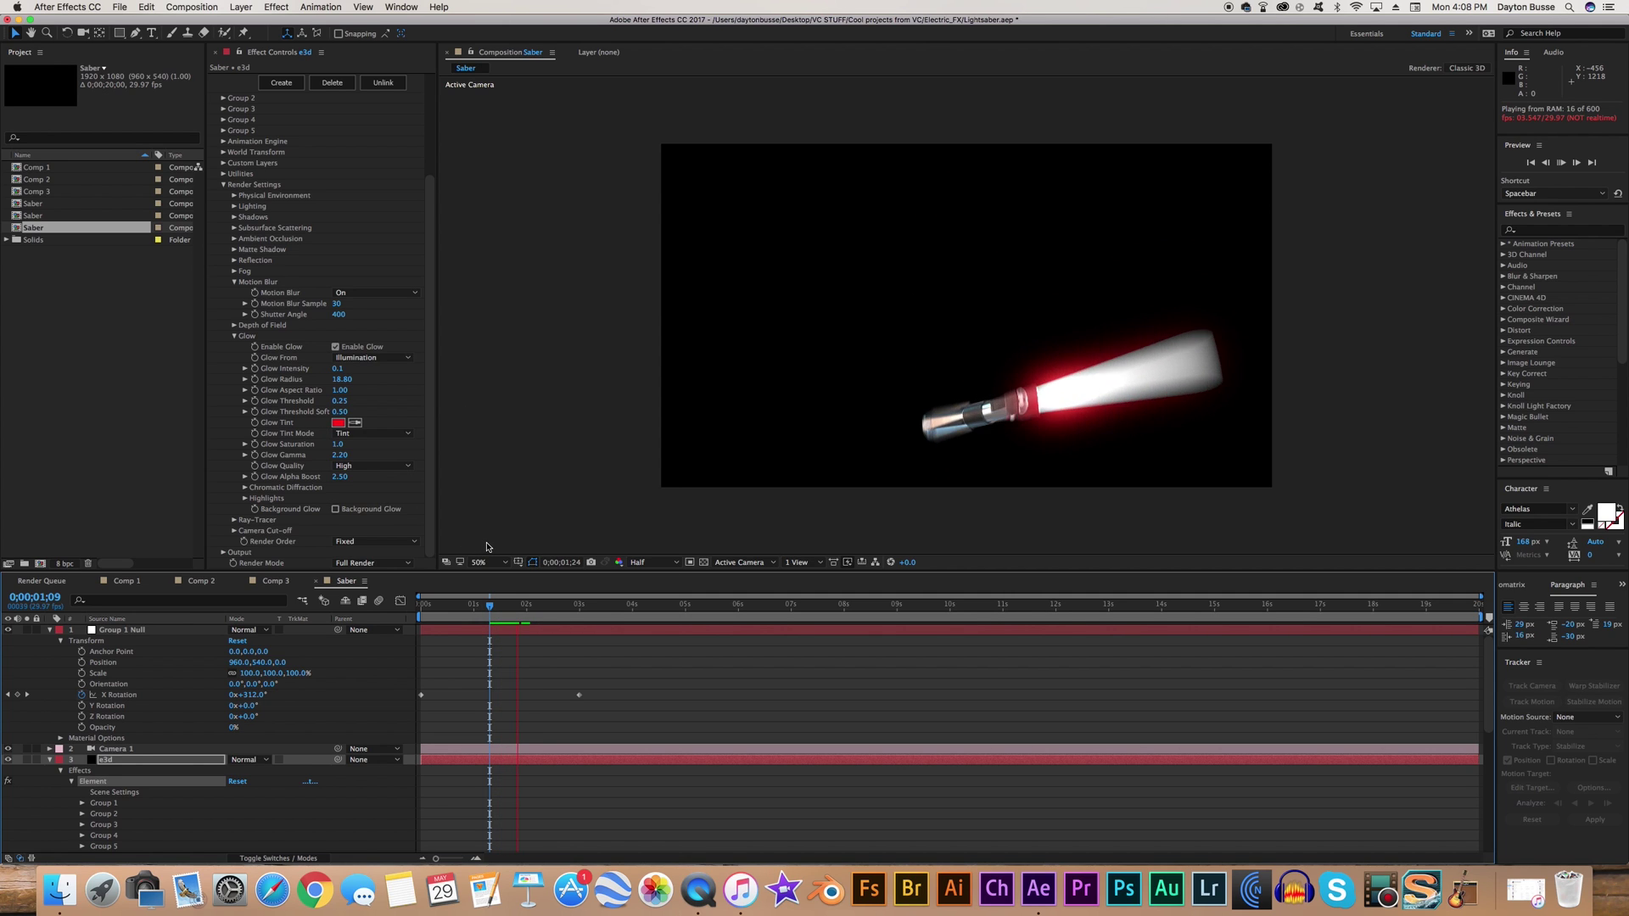
key(space)
drag(496, 604, 512, 606)
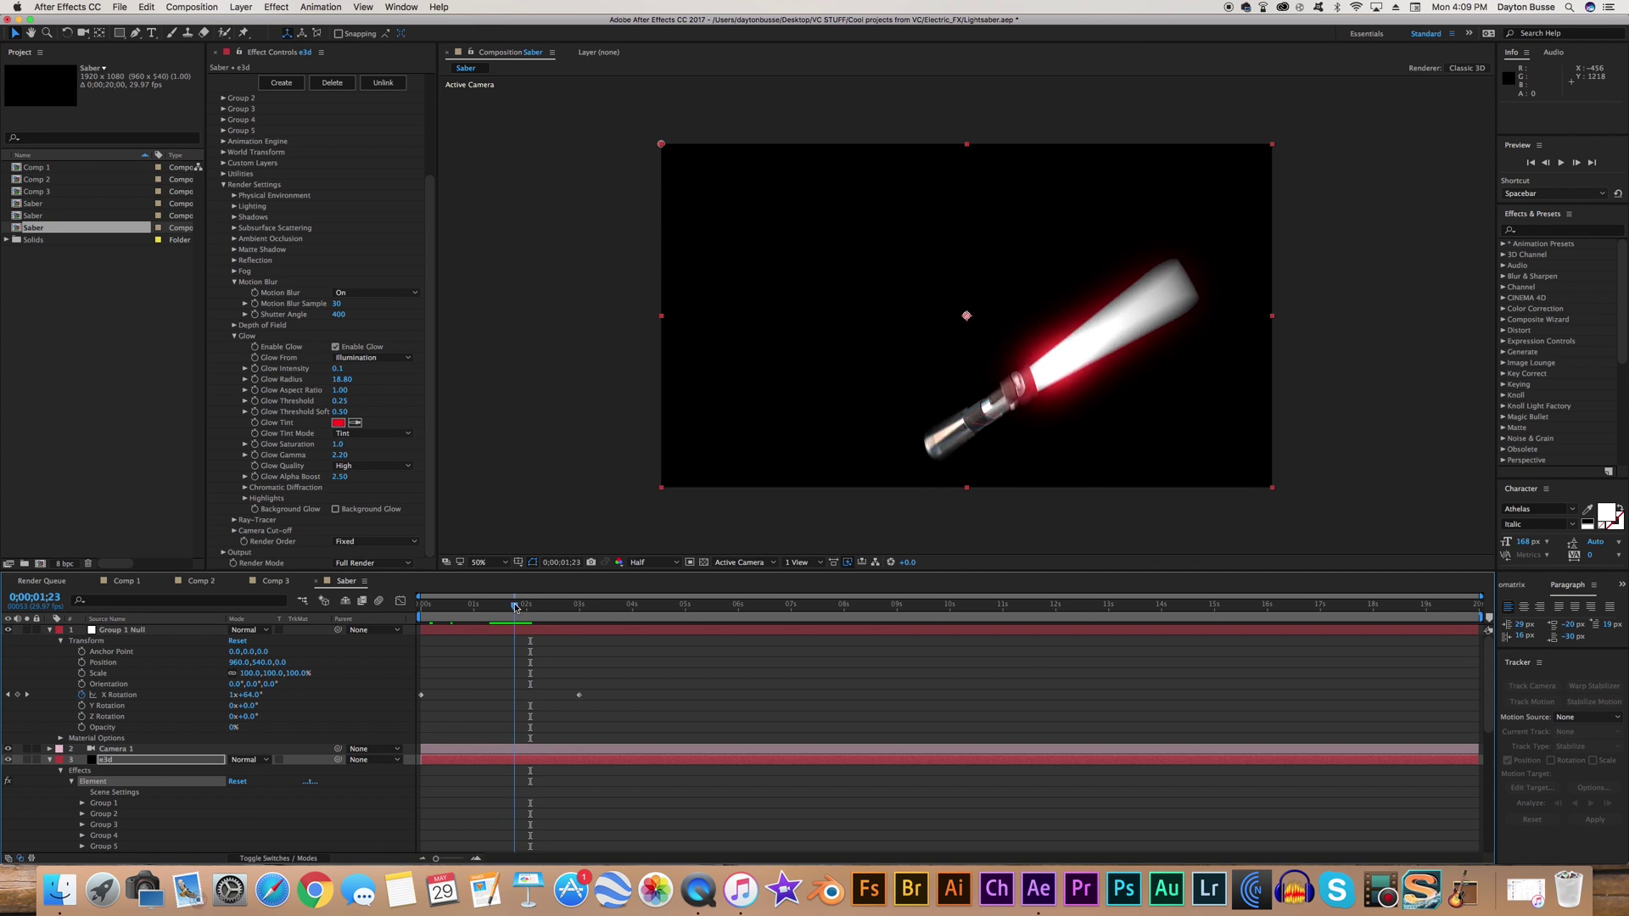
key(super+z)
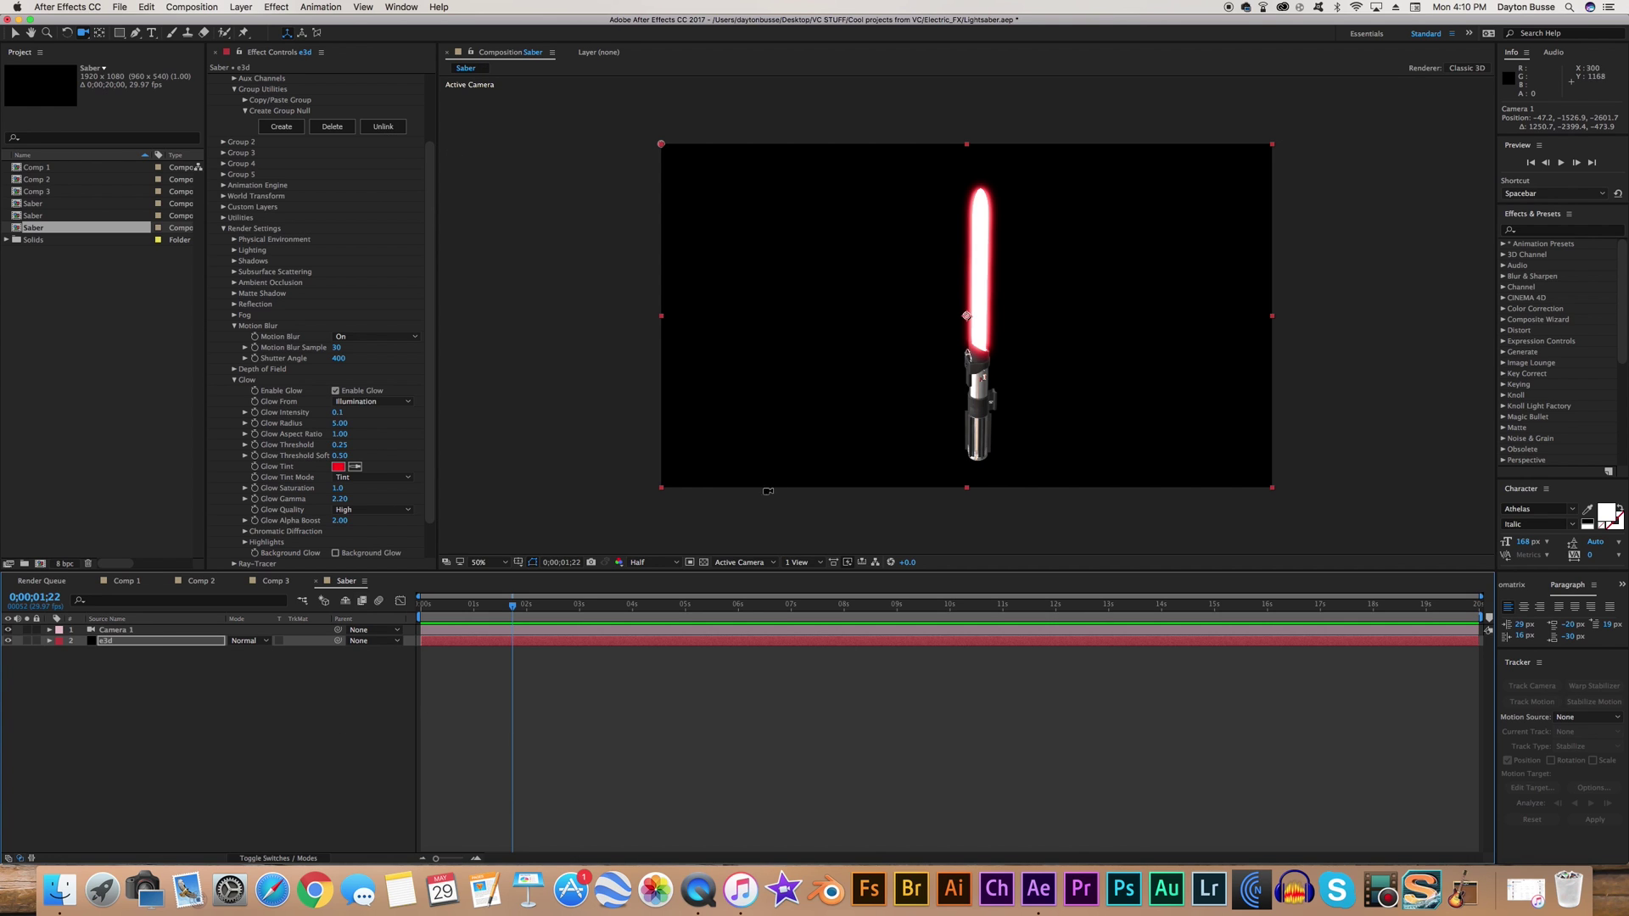
- Set 6 motion blur samples and a 180 shutter angle, use Comp Settings, and orbit to a lower view
drag(964, 405, 925, 399)
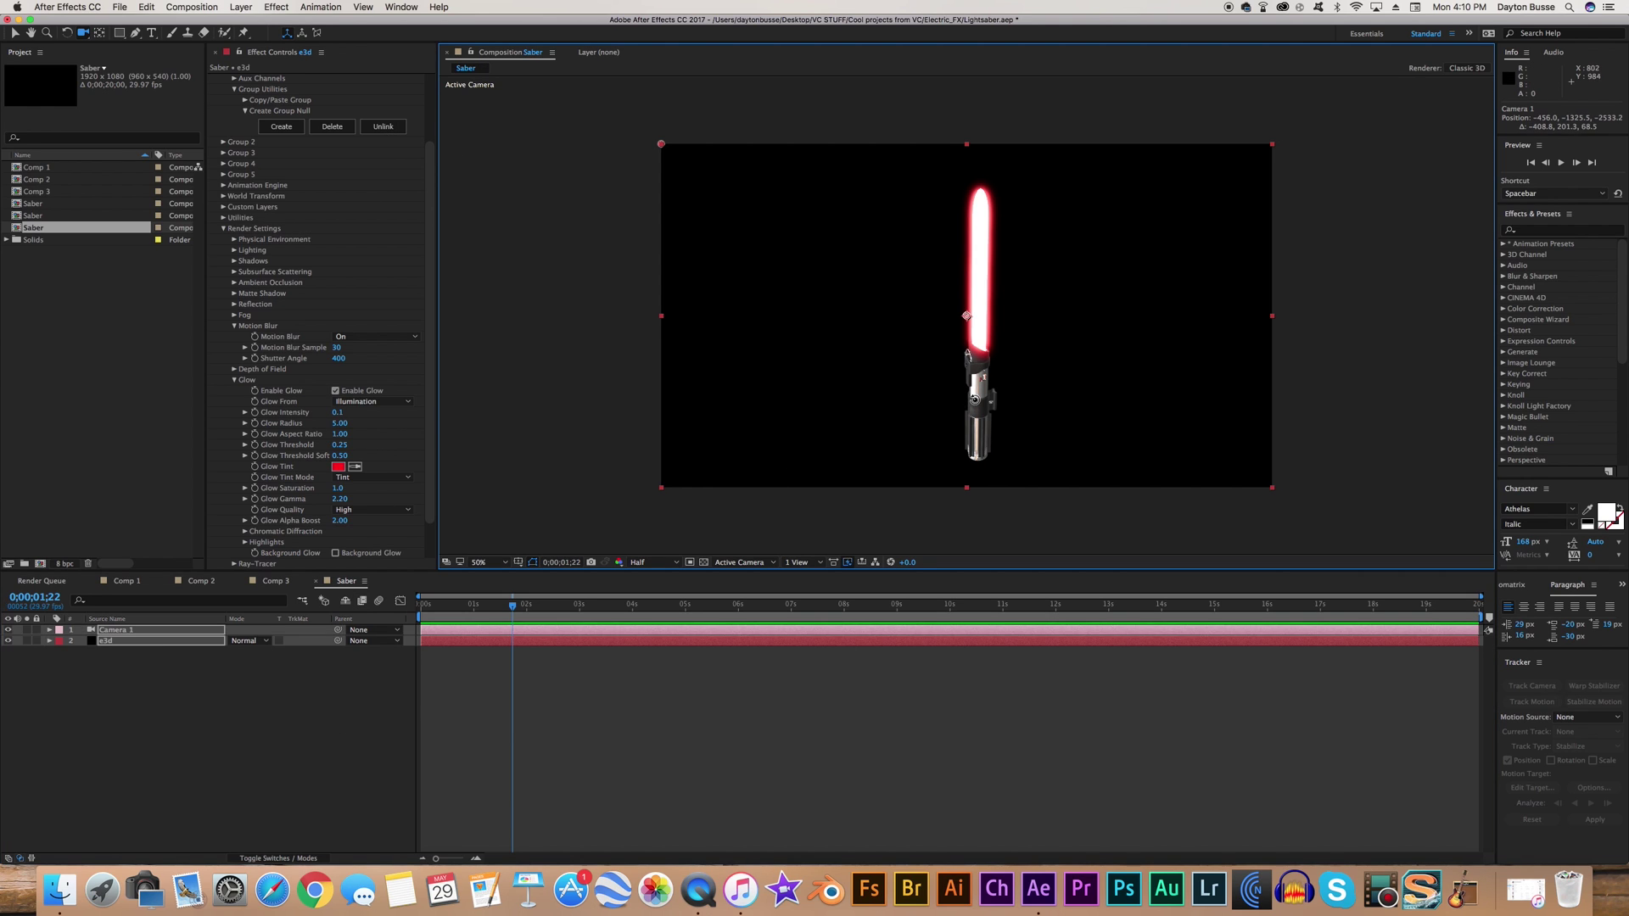
click(338, 348)
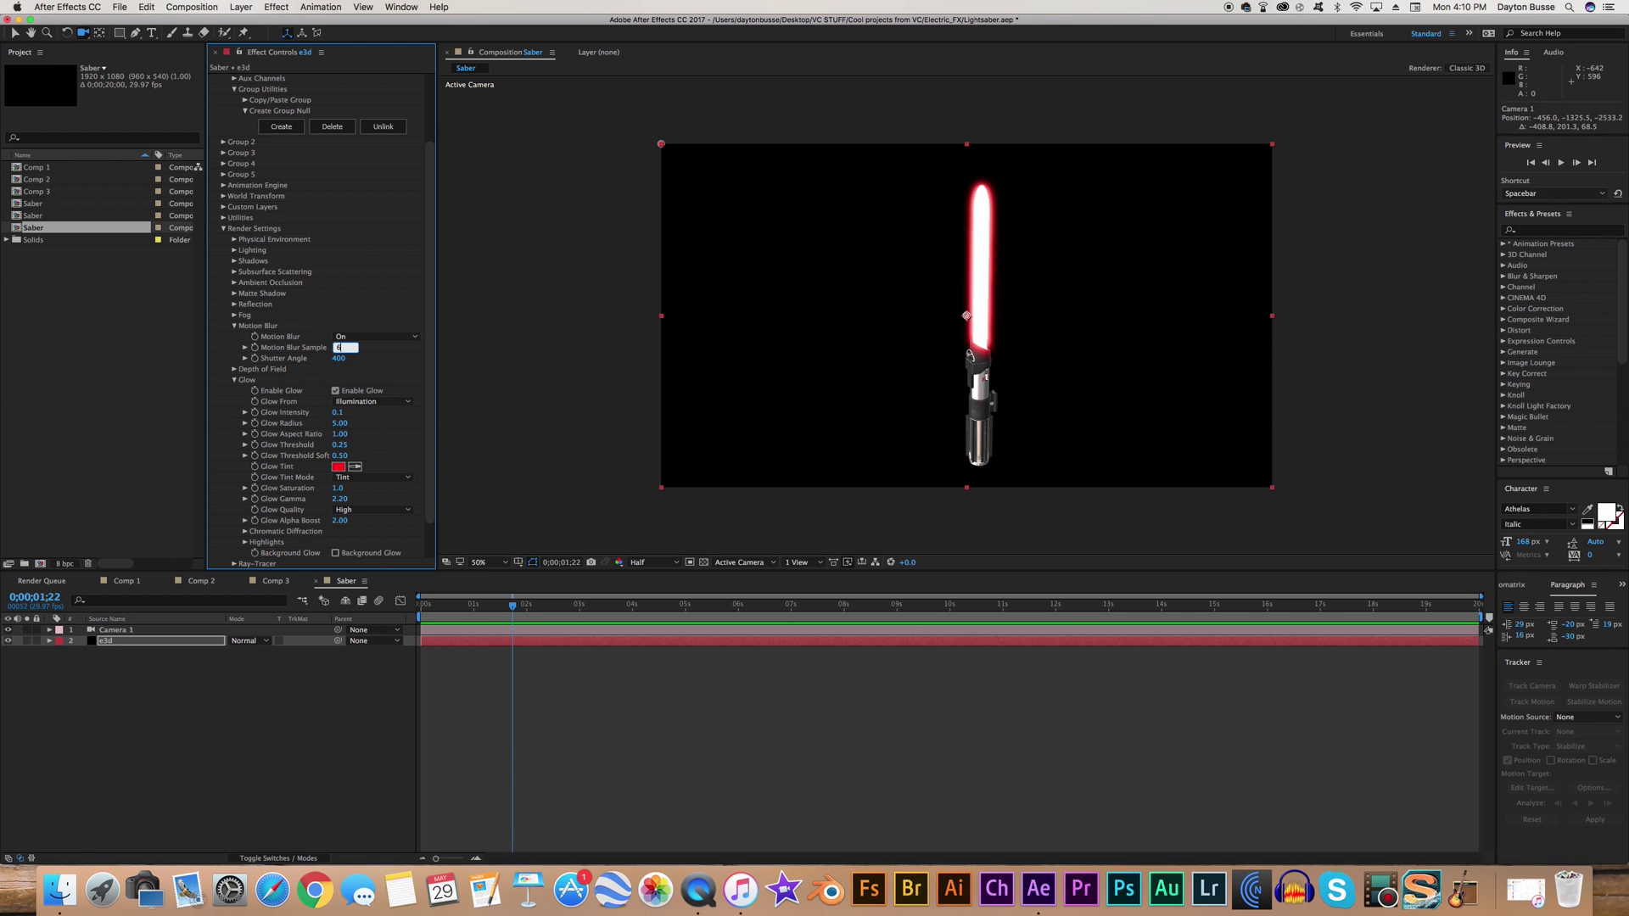
click(344, 360)
right_click(343, 358)
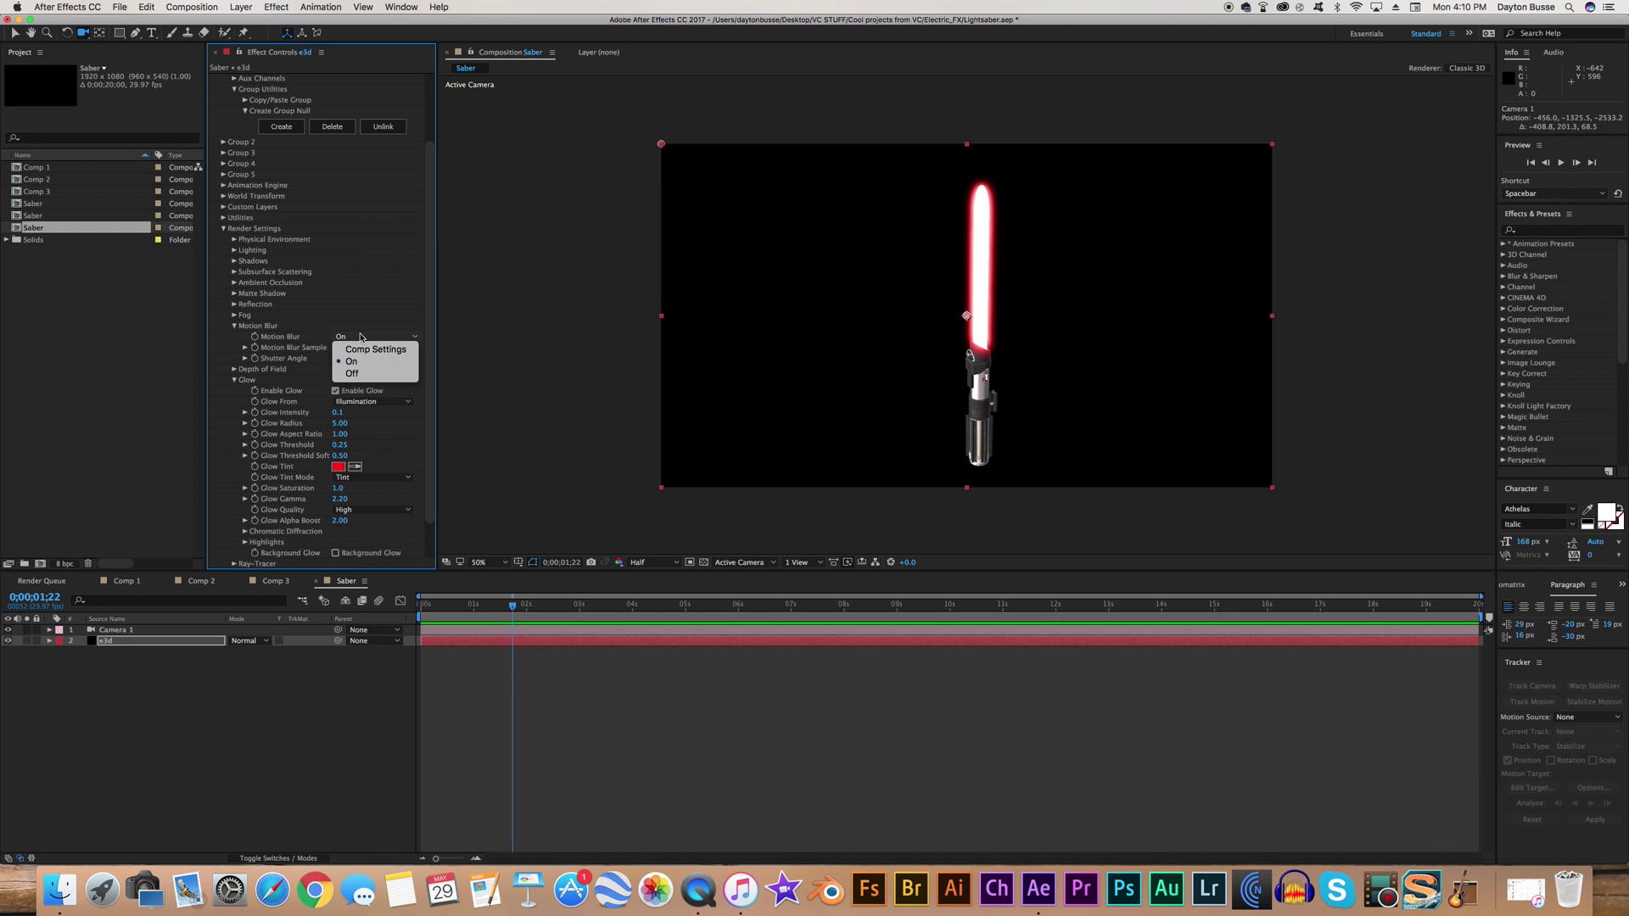
click(763, 466)
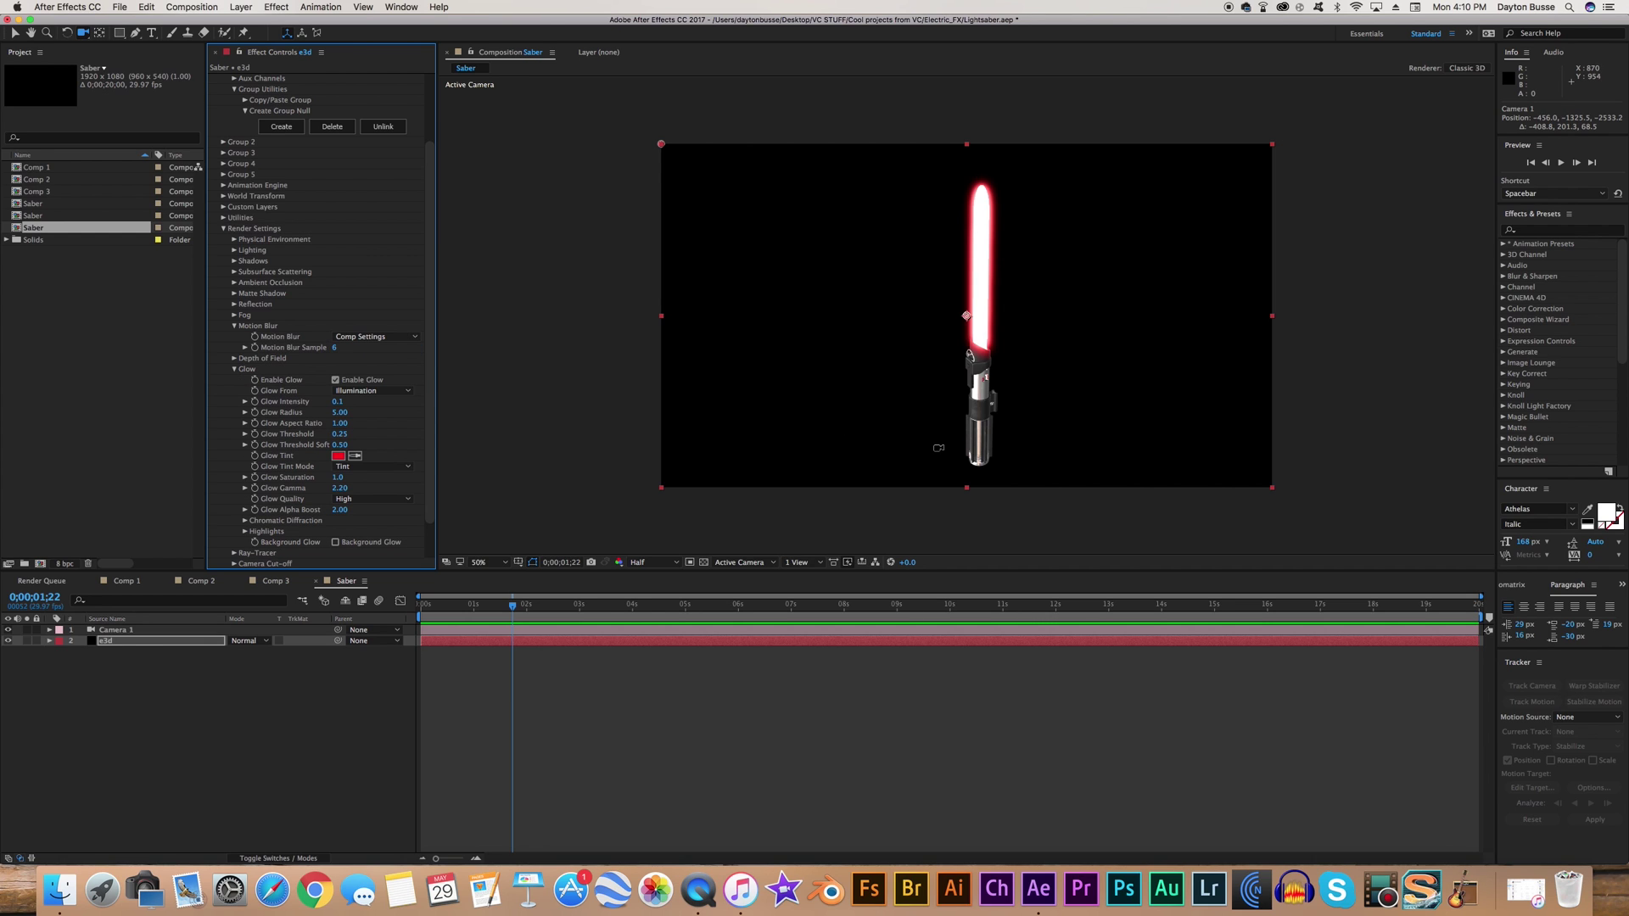
drag(938, 448, 991, 456)
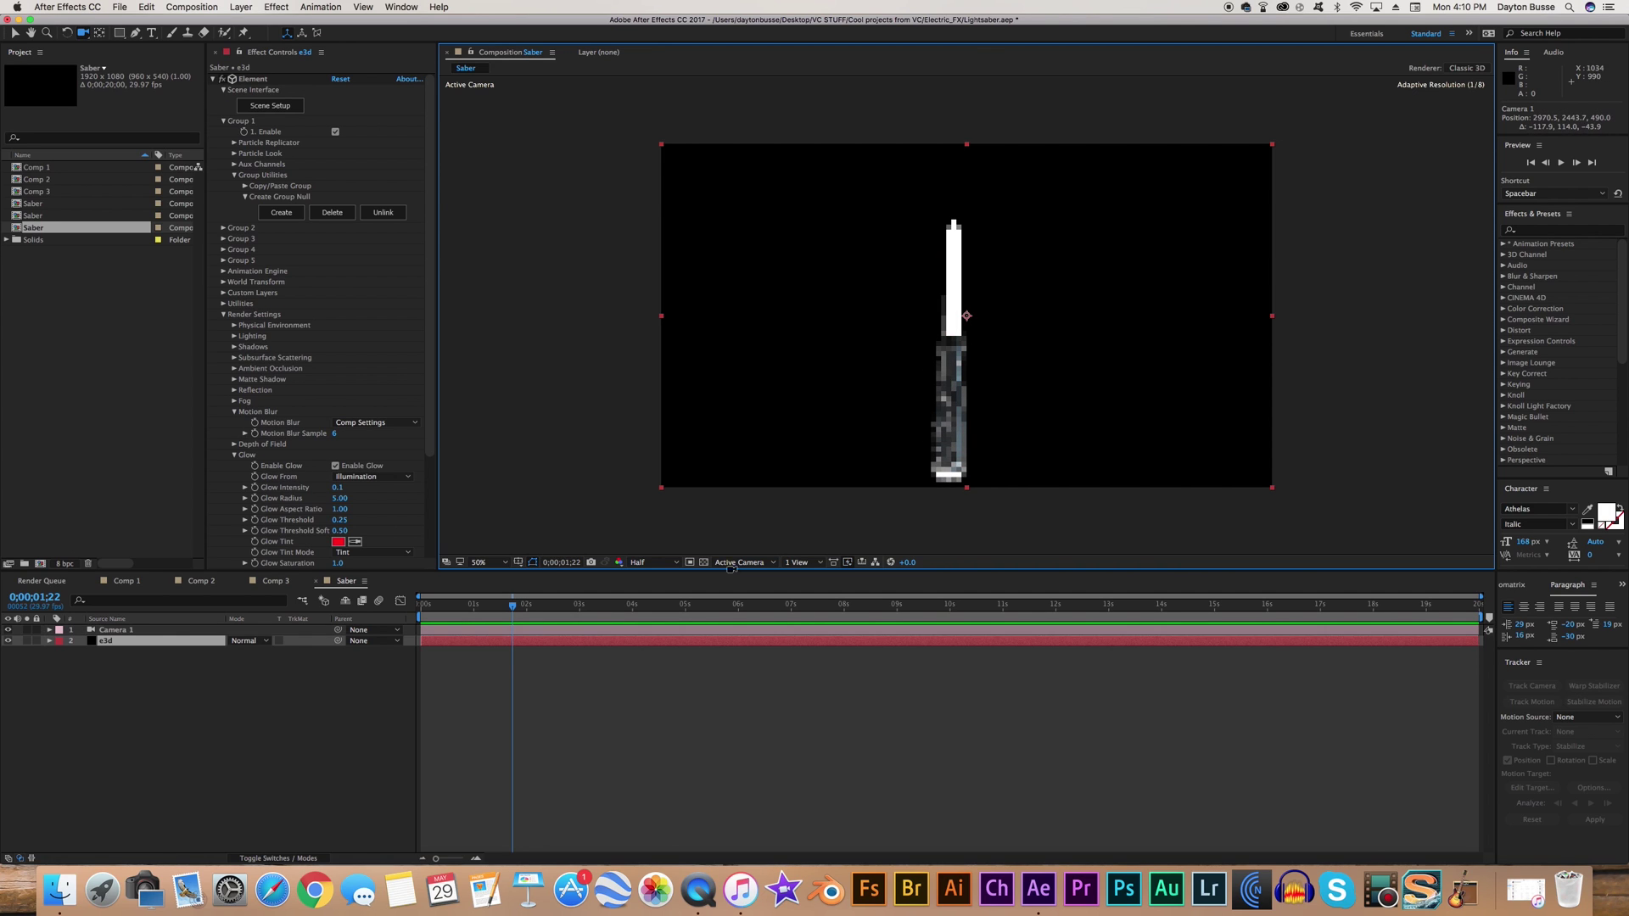
- Add a Null 1 layer at the top of the stack and make it 3D
right_click(173, 670)
mouse_move(180, 676)
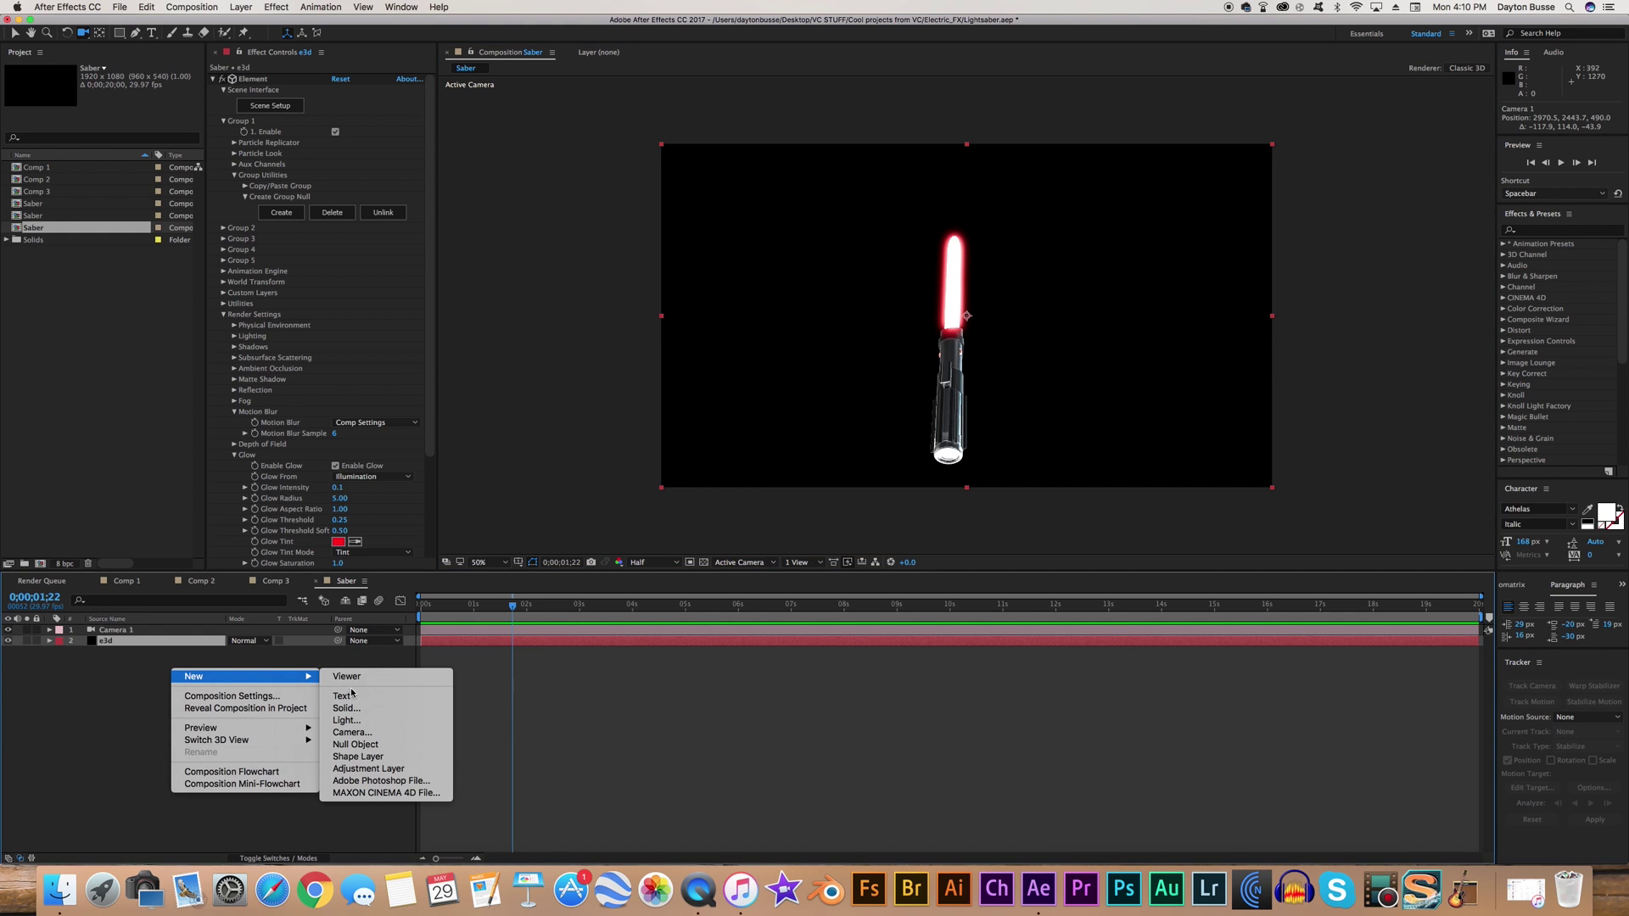
click(366, 746)
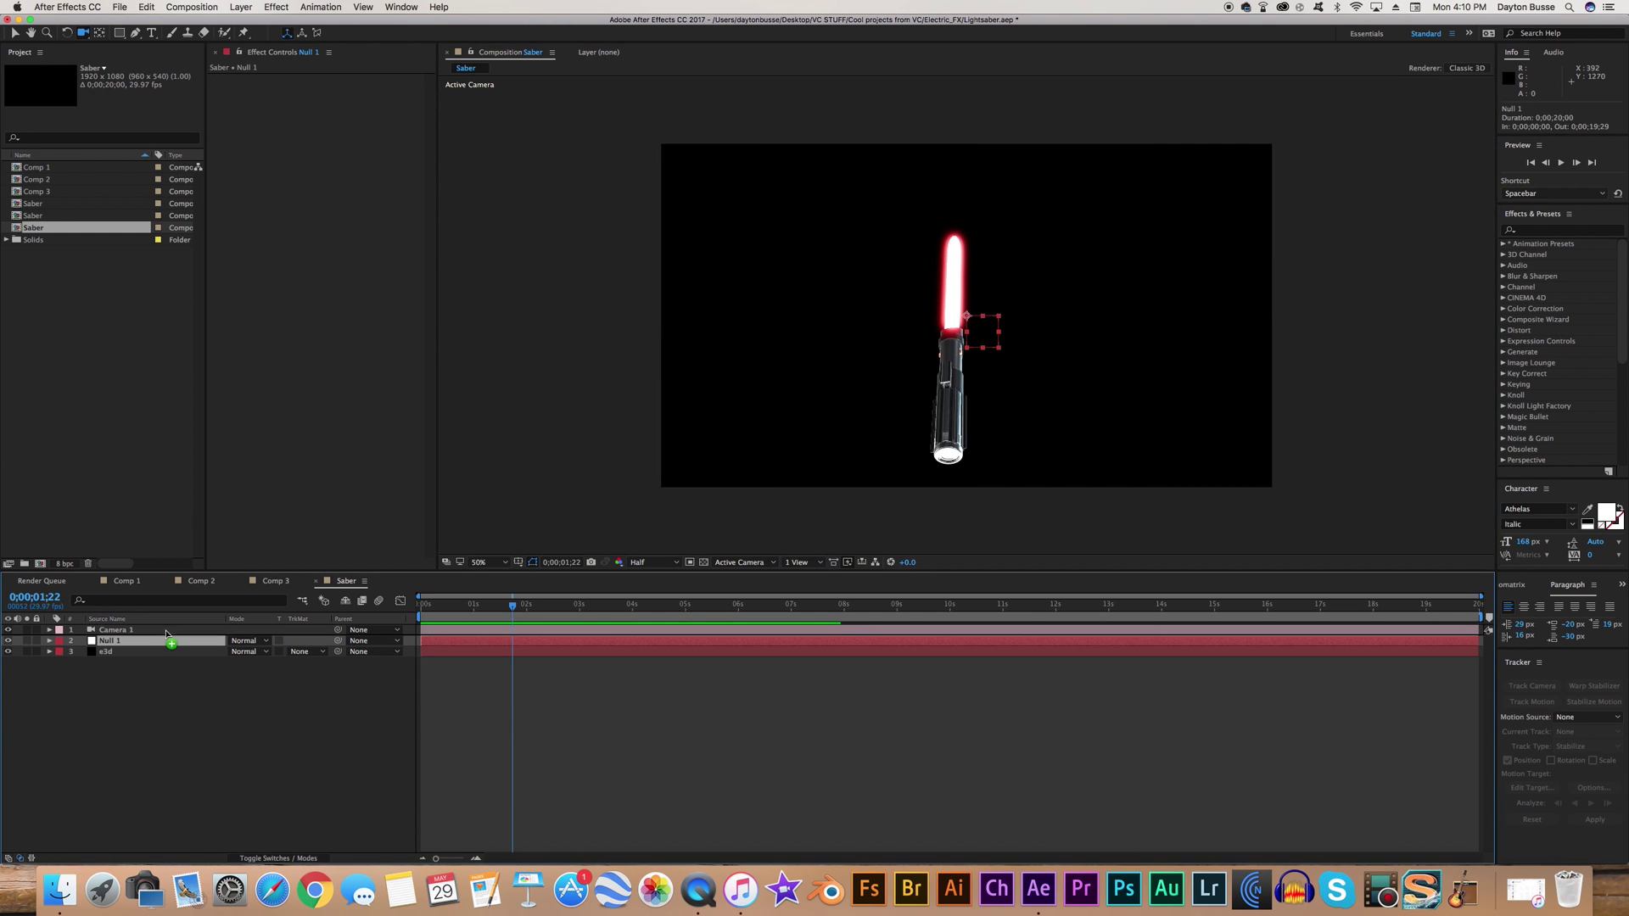
drag(166, 633, 166, 629)
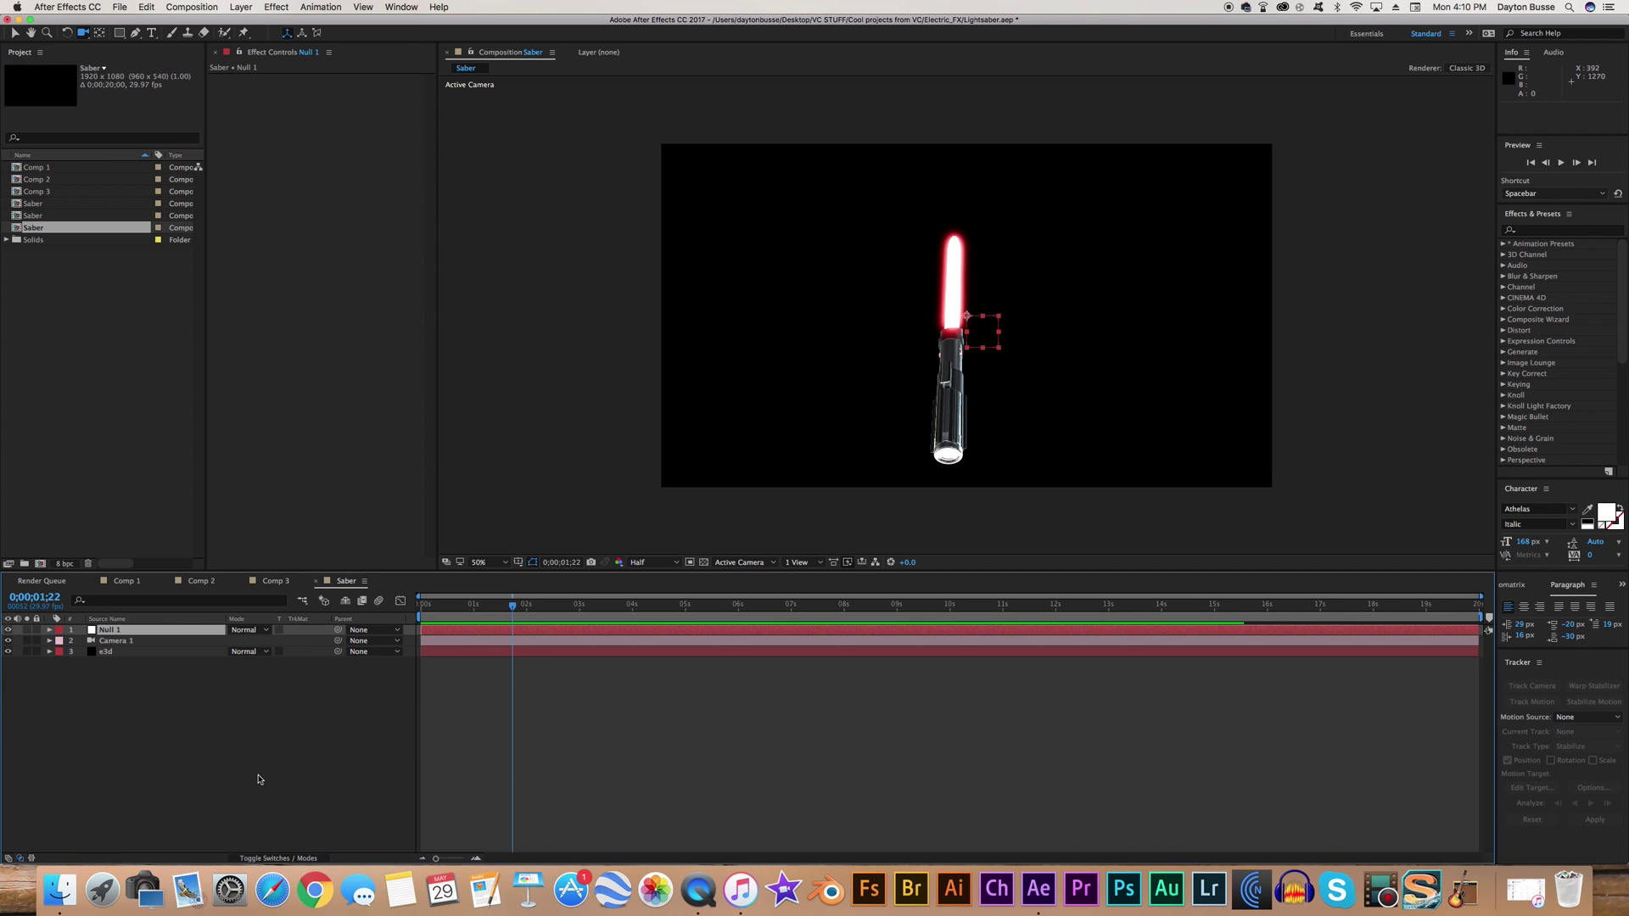
click(280, 858)
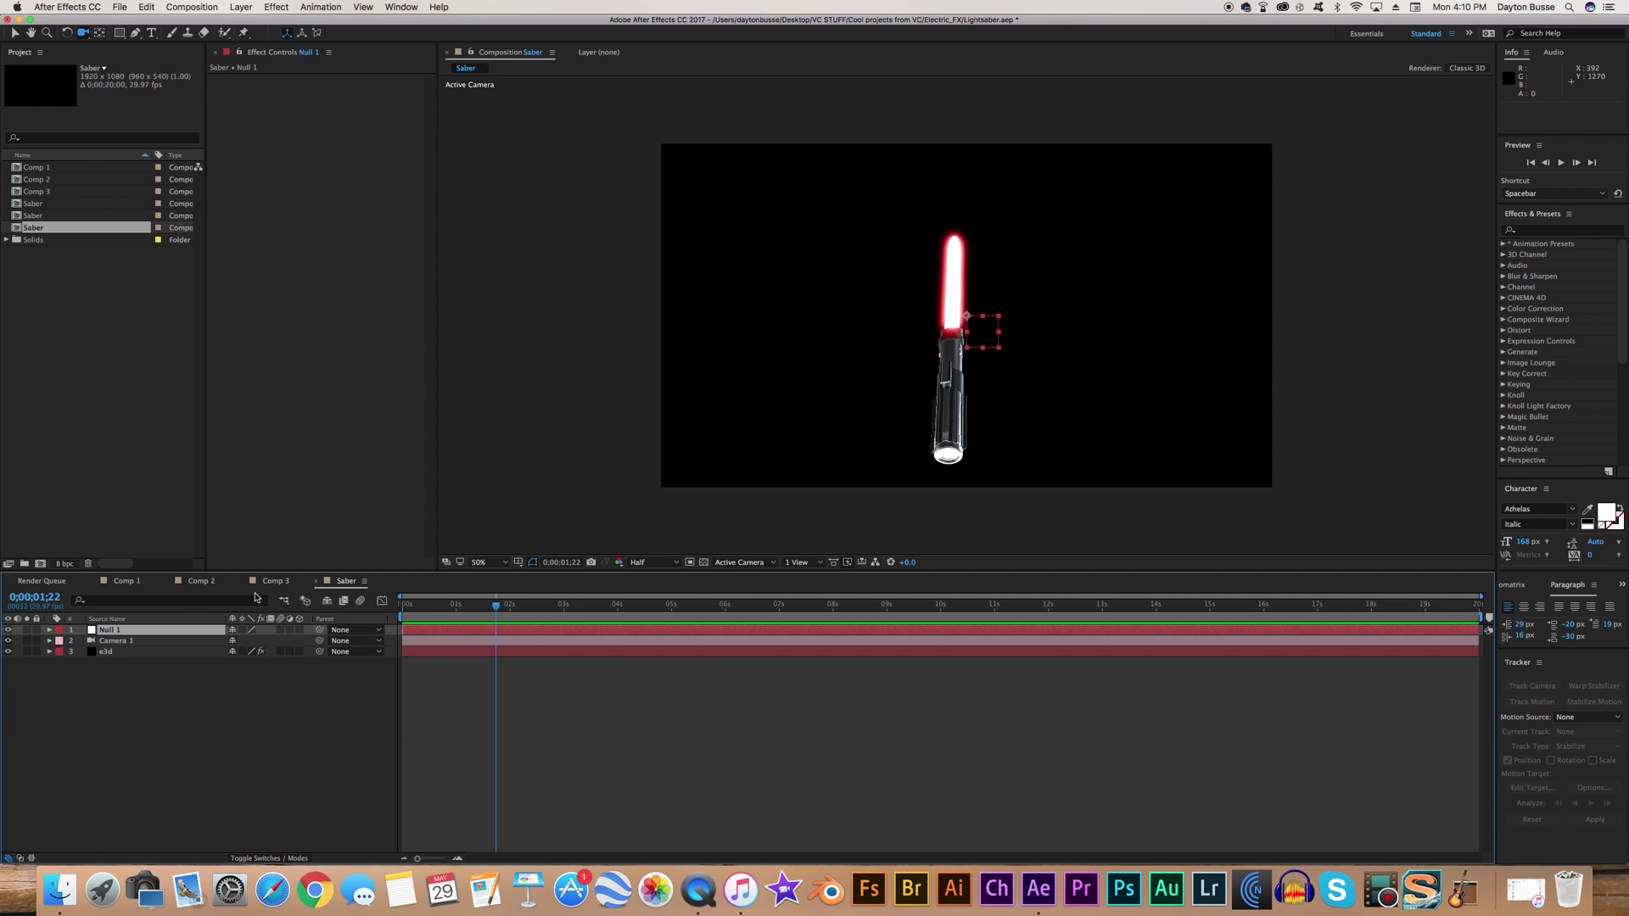
click(297, 631)
- Parent Camera 1 to Null 1 and reveal Null 1's Transform properties
click(137, 642)
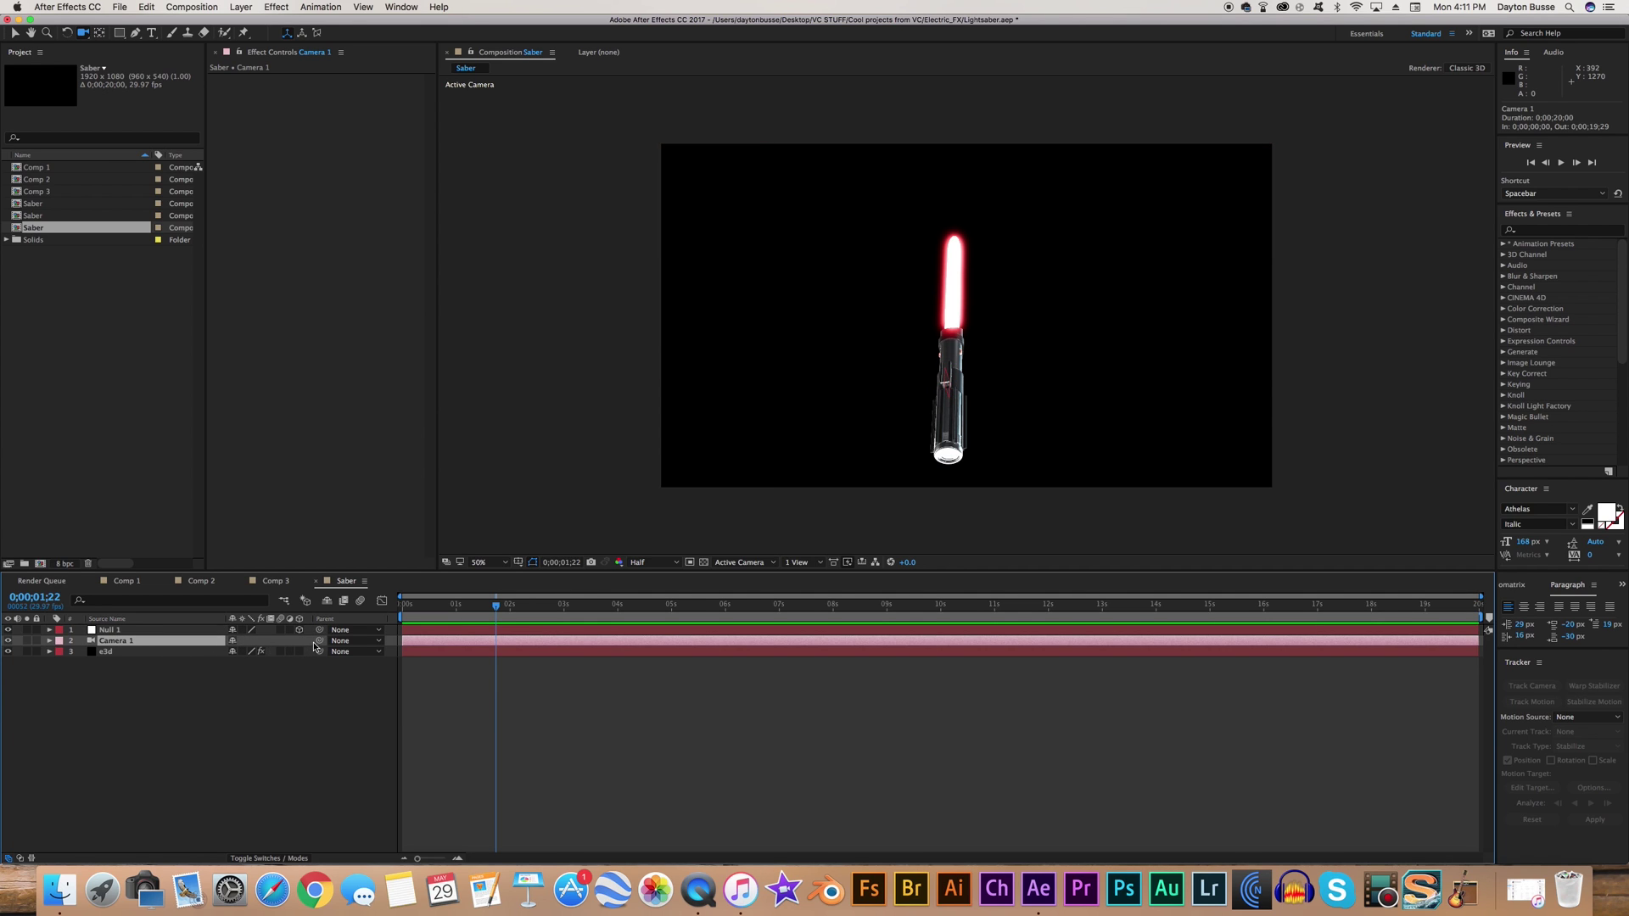
drag(320, 644, 207, 632)
click(195, 632)
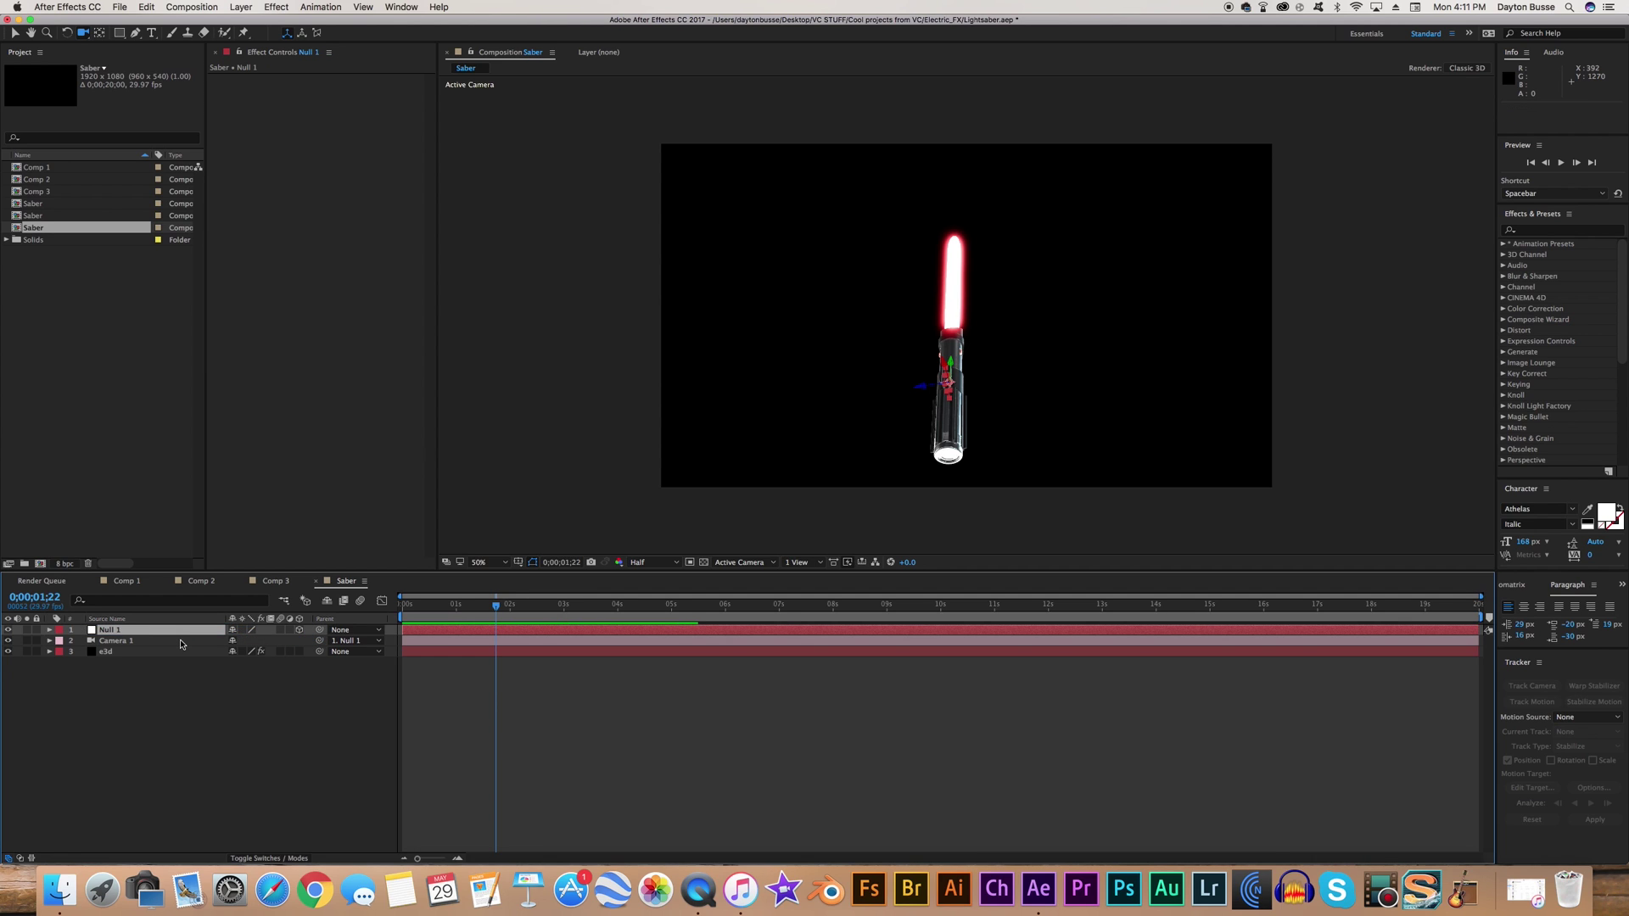
click(183, 642)
click(198, 631)
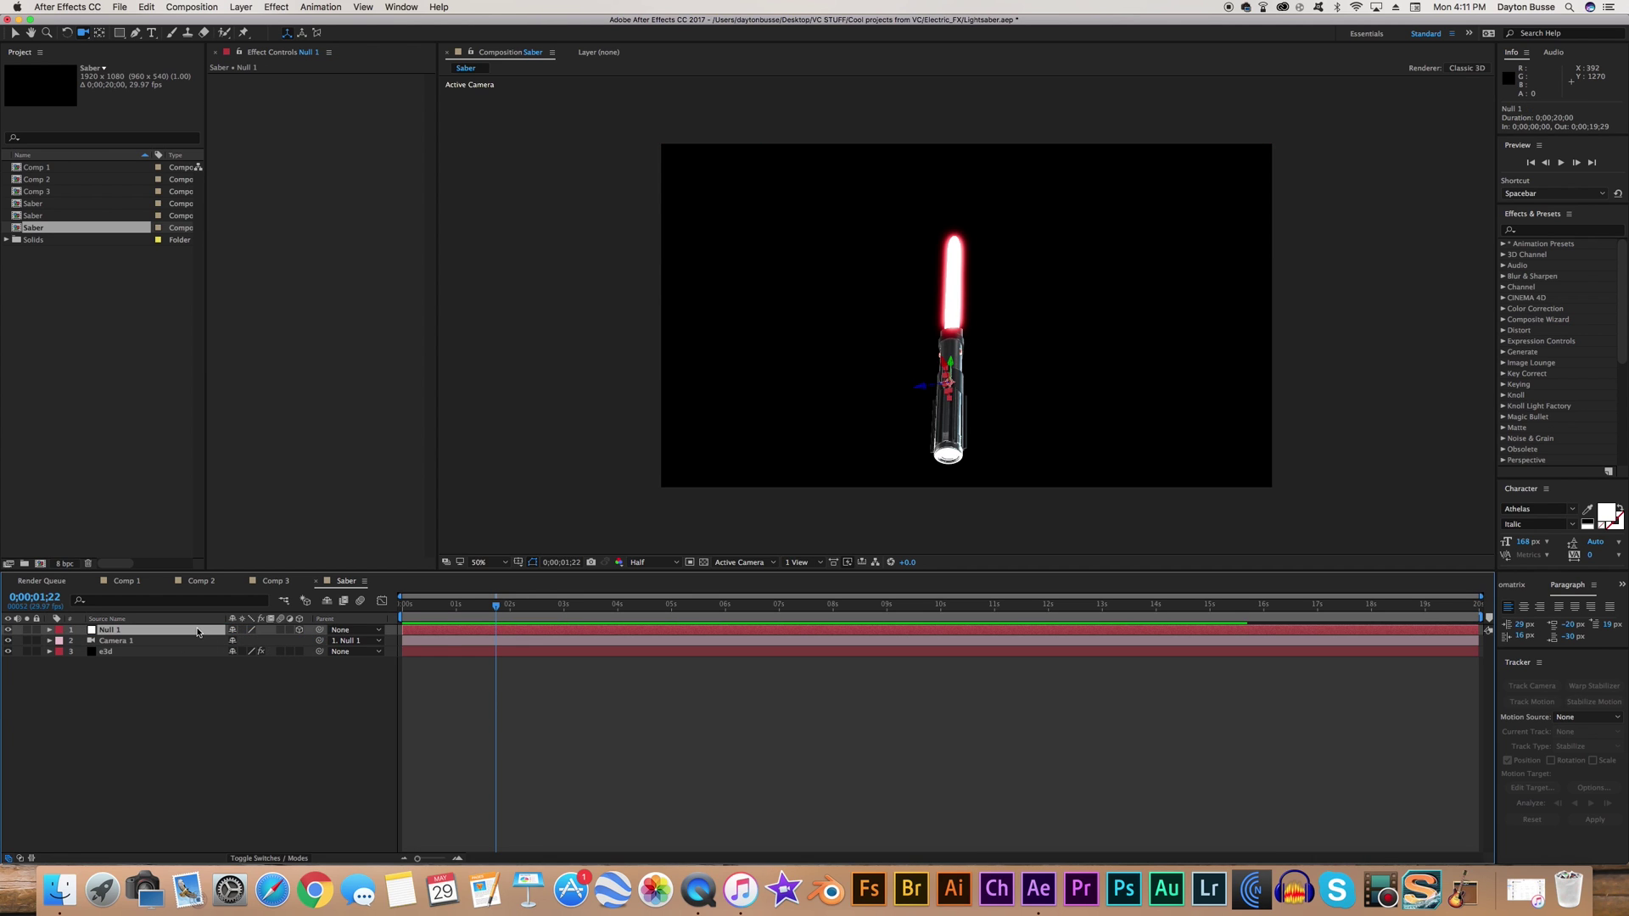
click(49, 630)
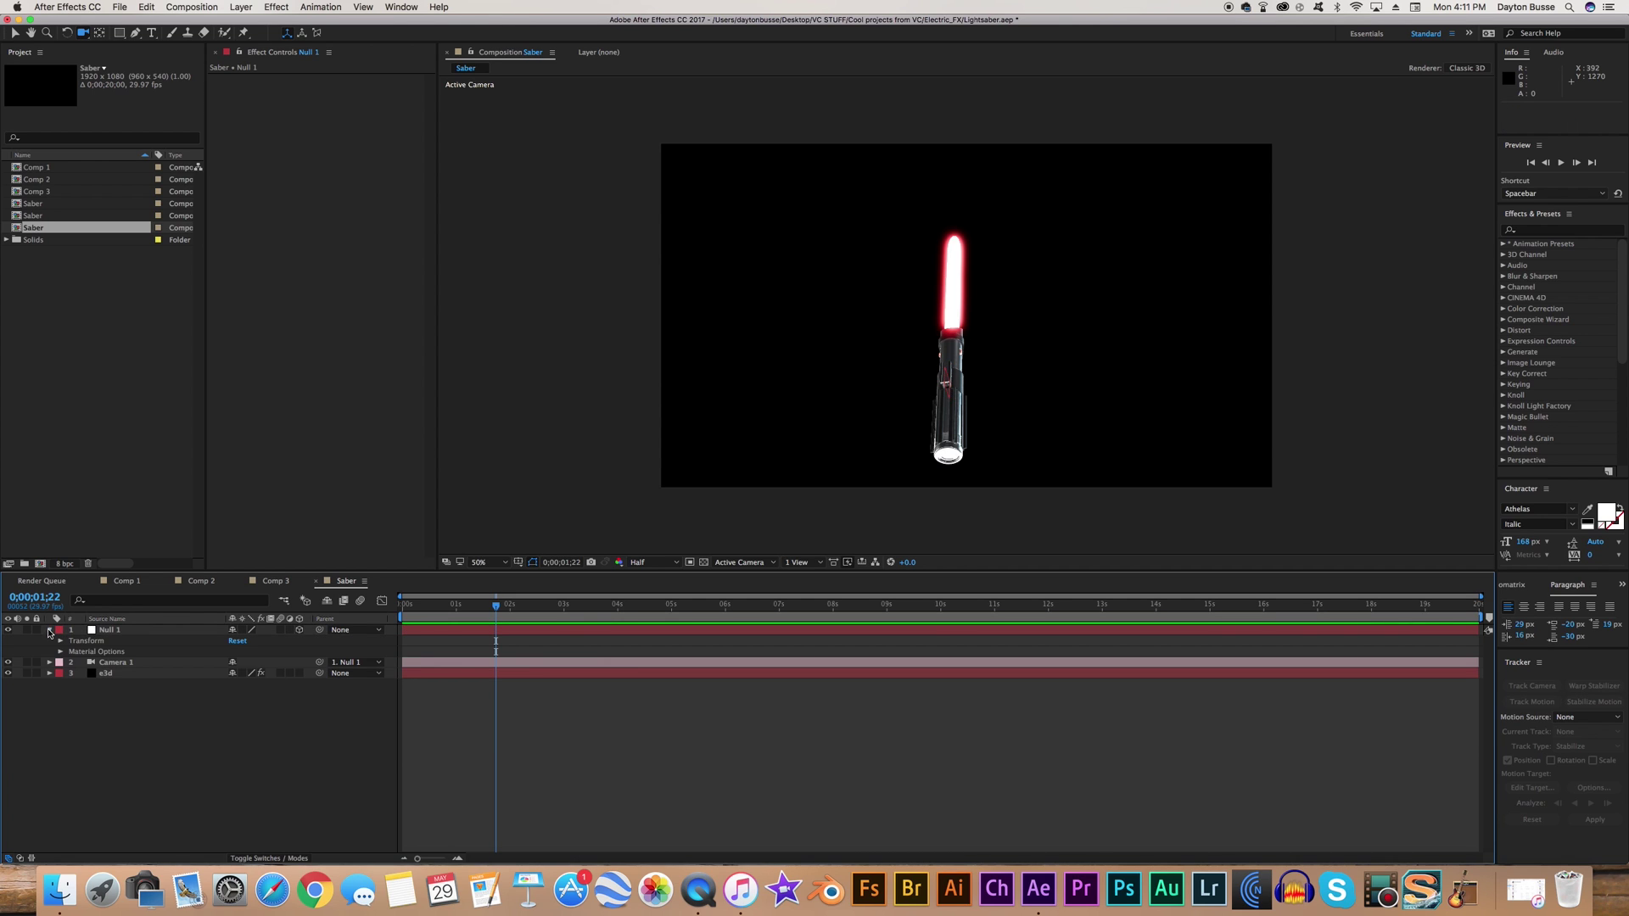
click(60, 642)
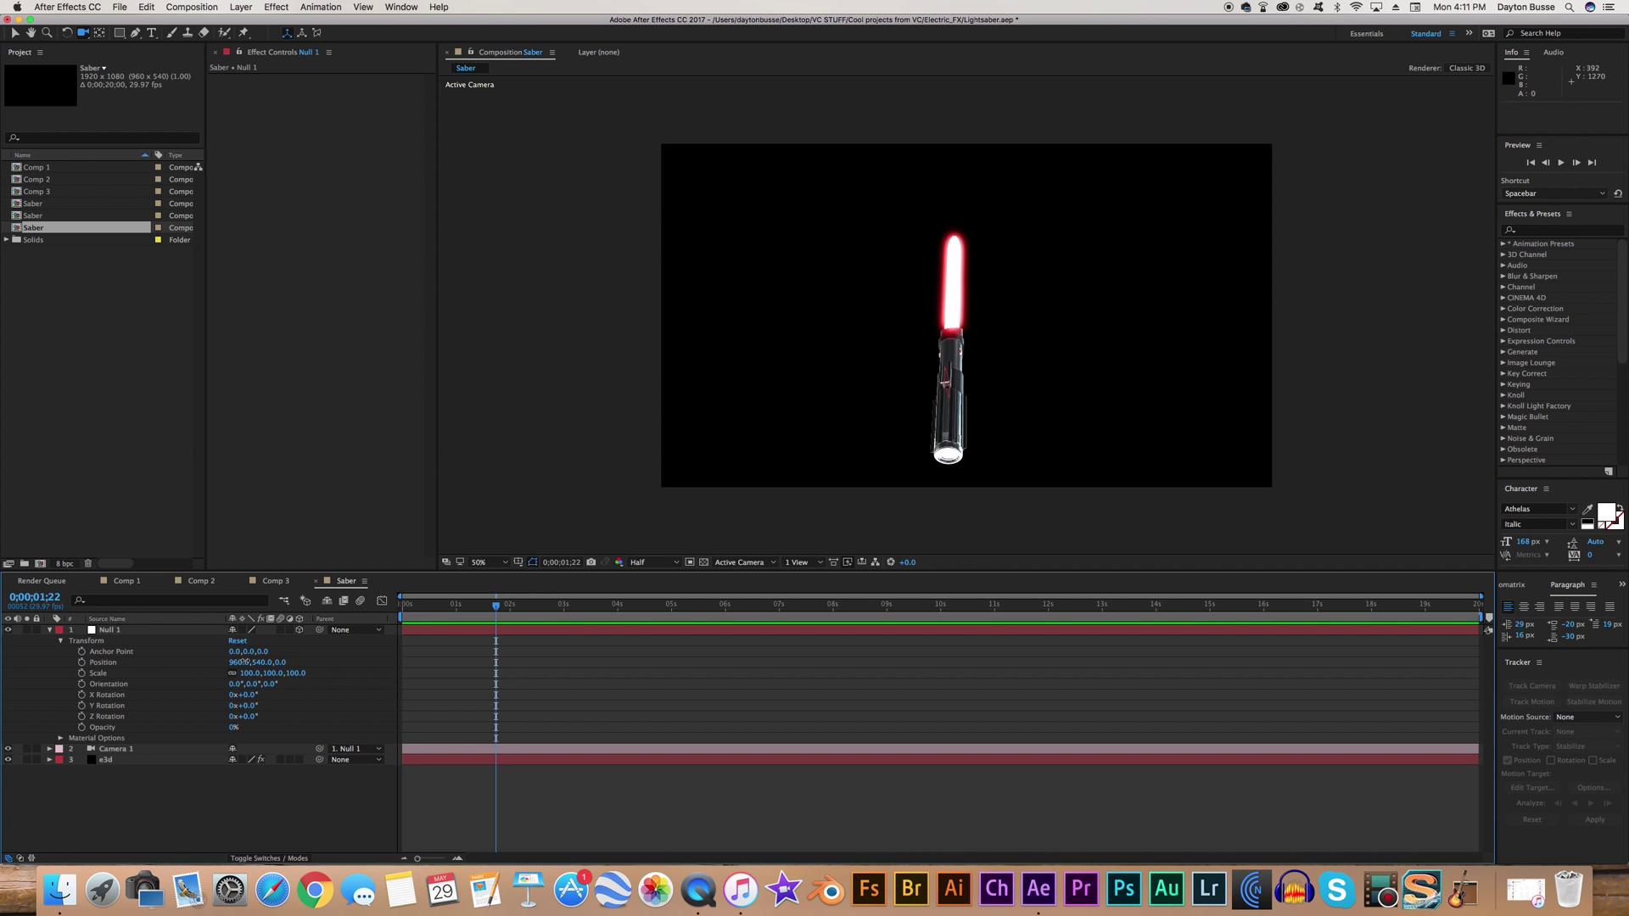
- Shift Null 1's Position to bring the saber closer, orbit the camera, and view at 100%
drag(244, 662, 193, 692)
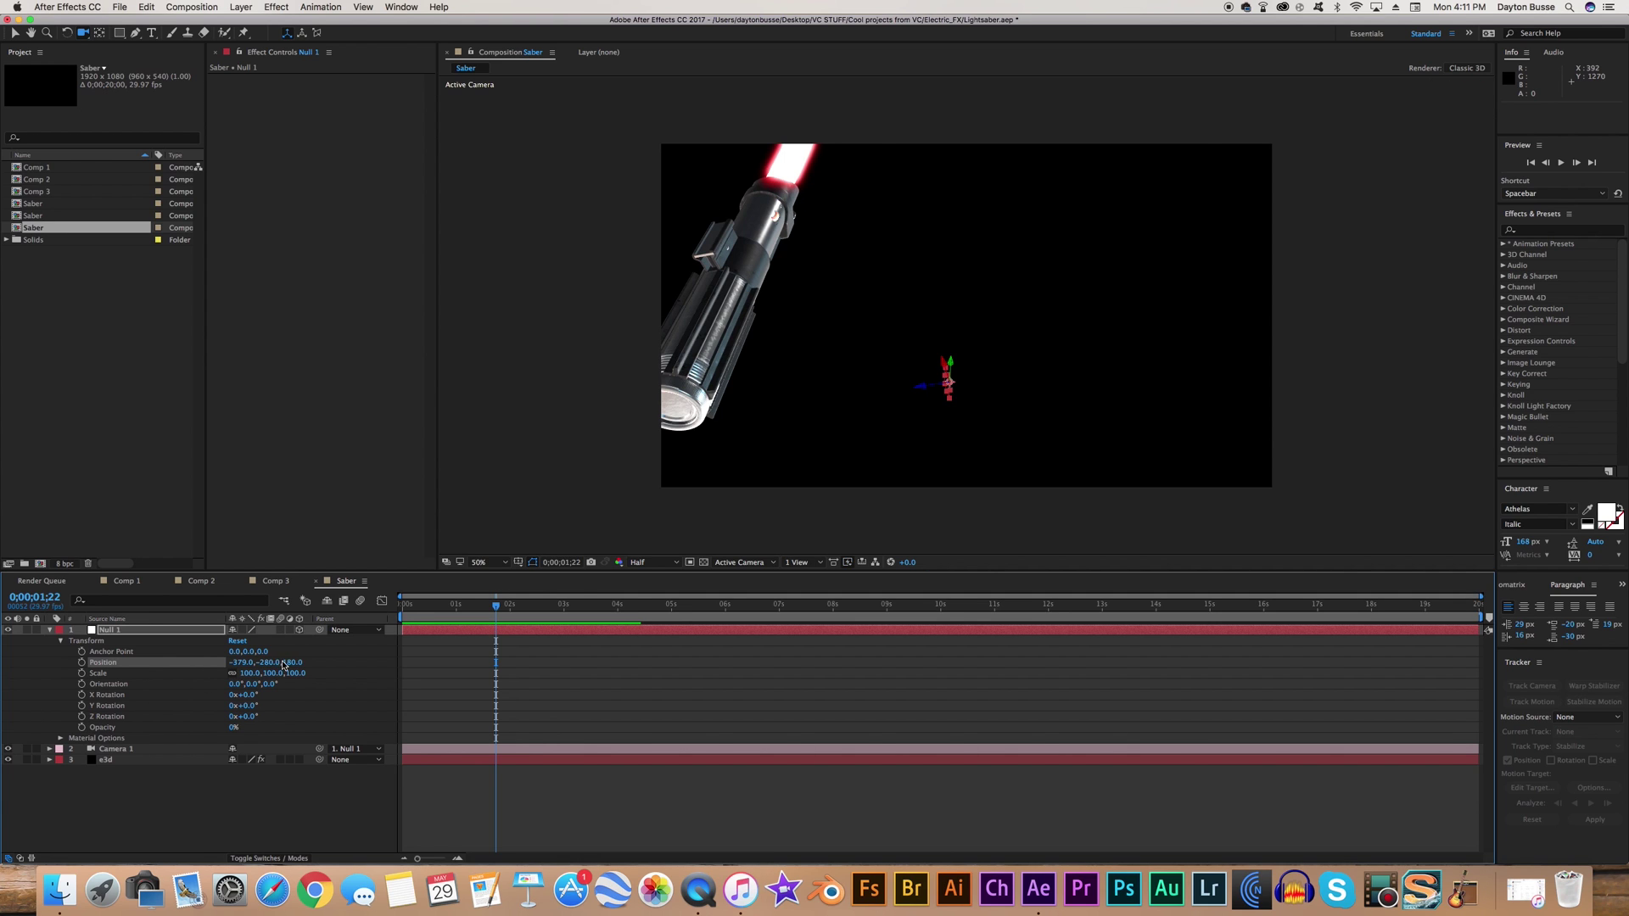
drag(284, 666, 240, 689)
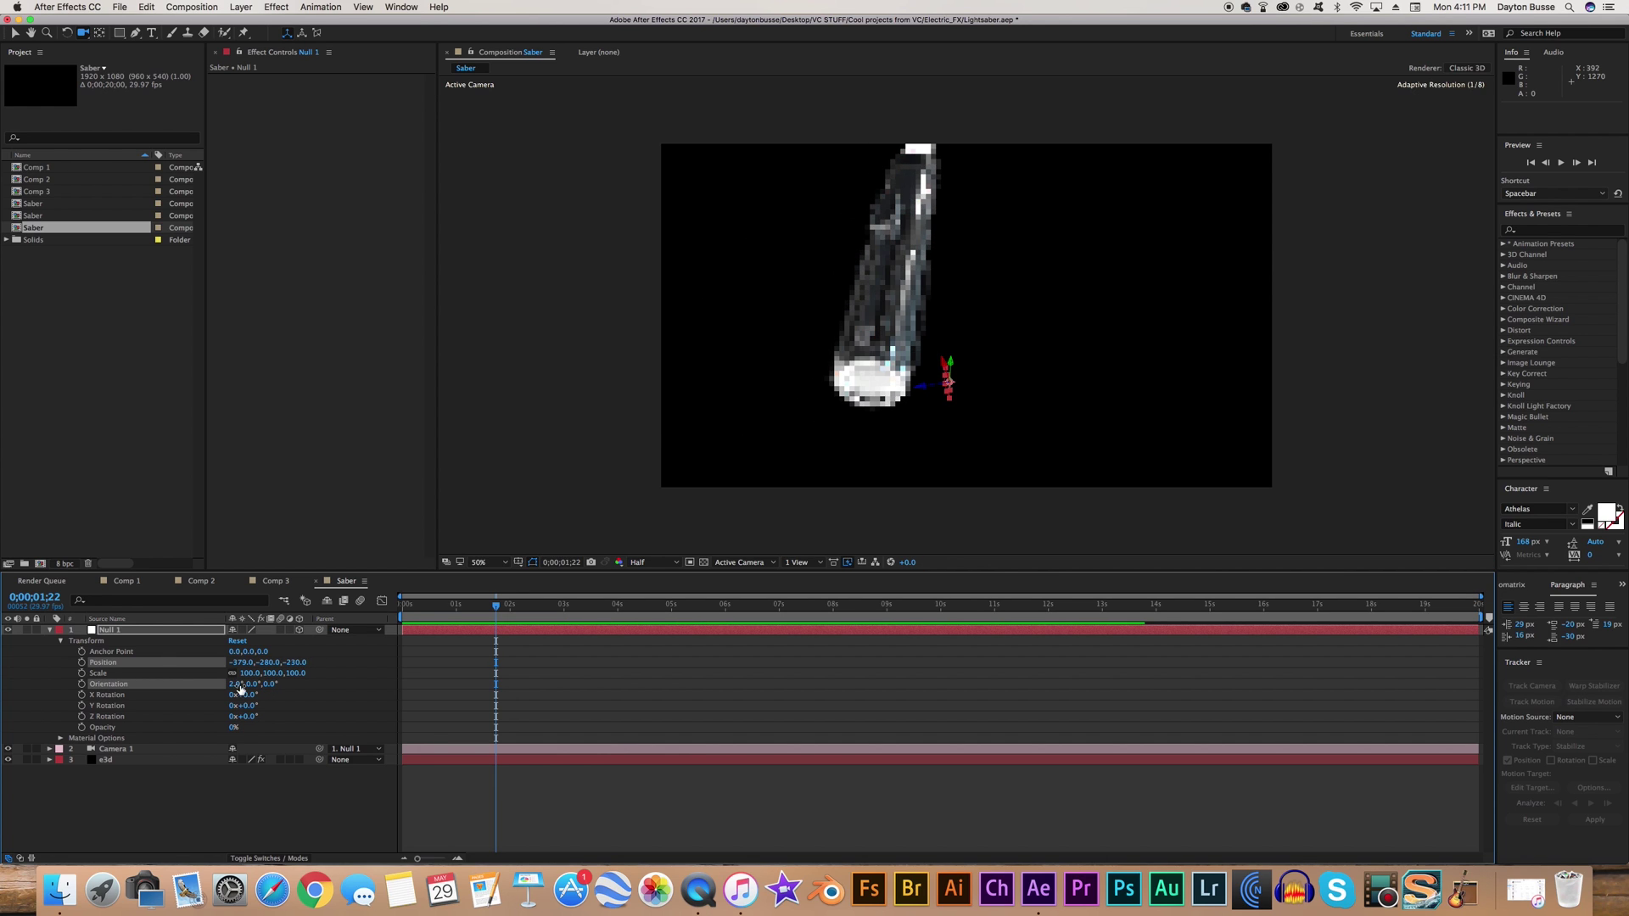
drag(840, 399, 883, 385)
key(period)
- Turn on Depth of Field in Camera 1's options with a 45 pixel Aperture
key(comma)
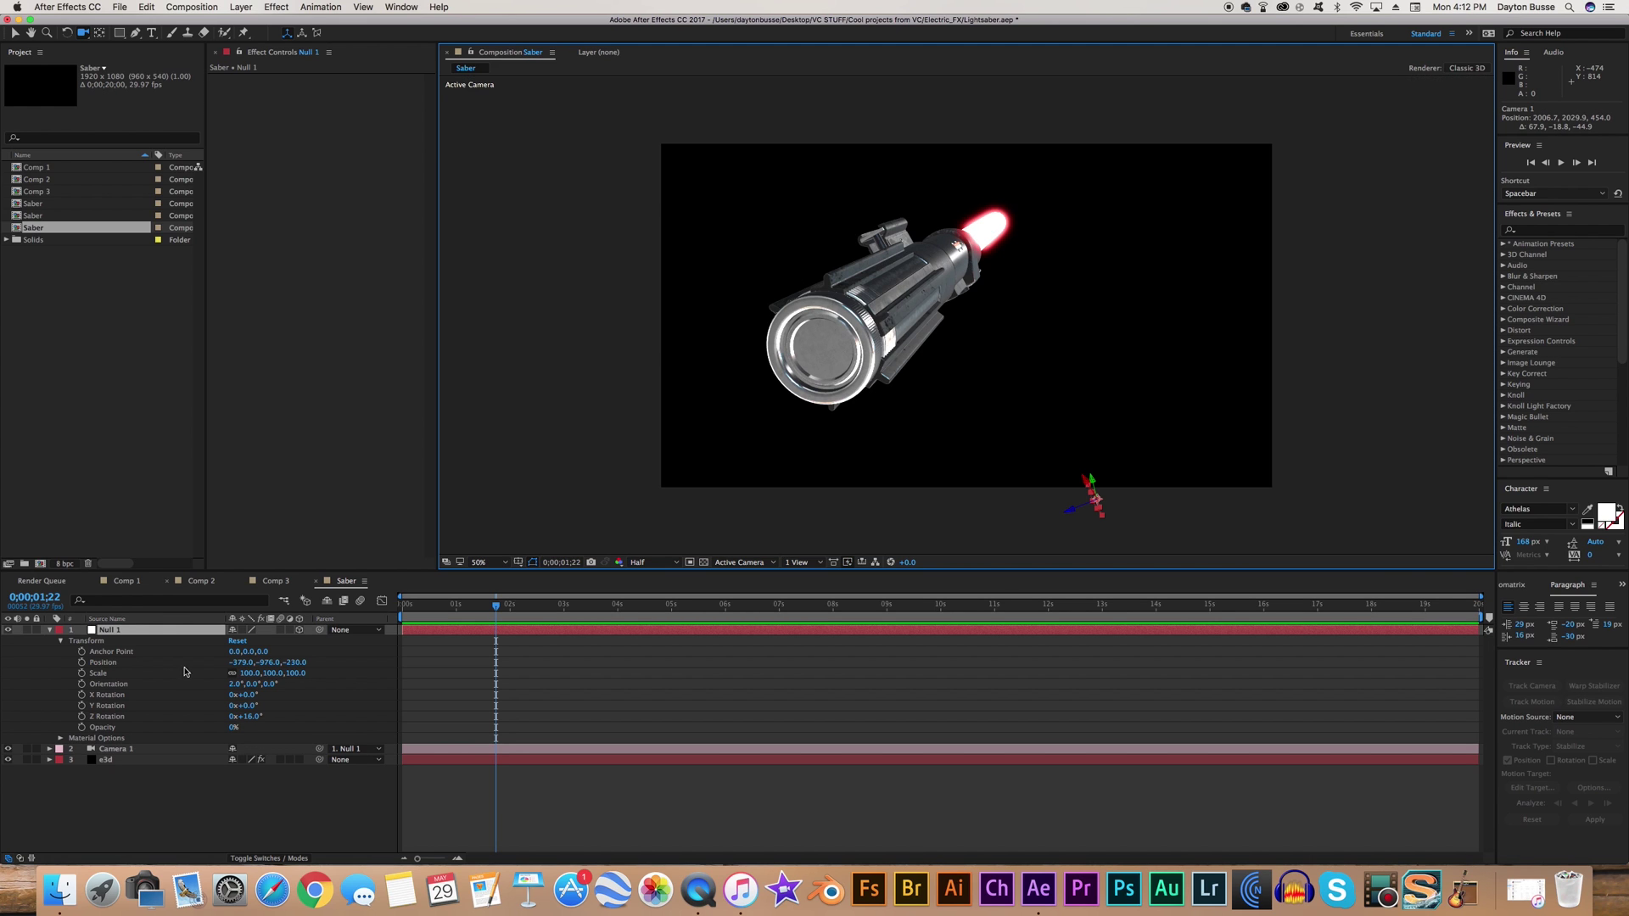
click(103, 747)
key(a)
key(a)
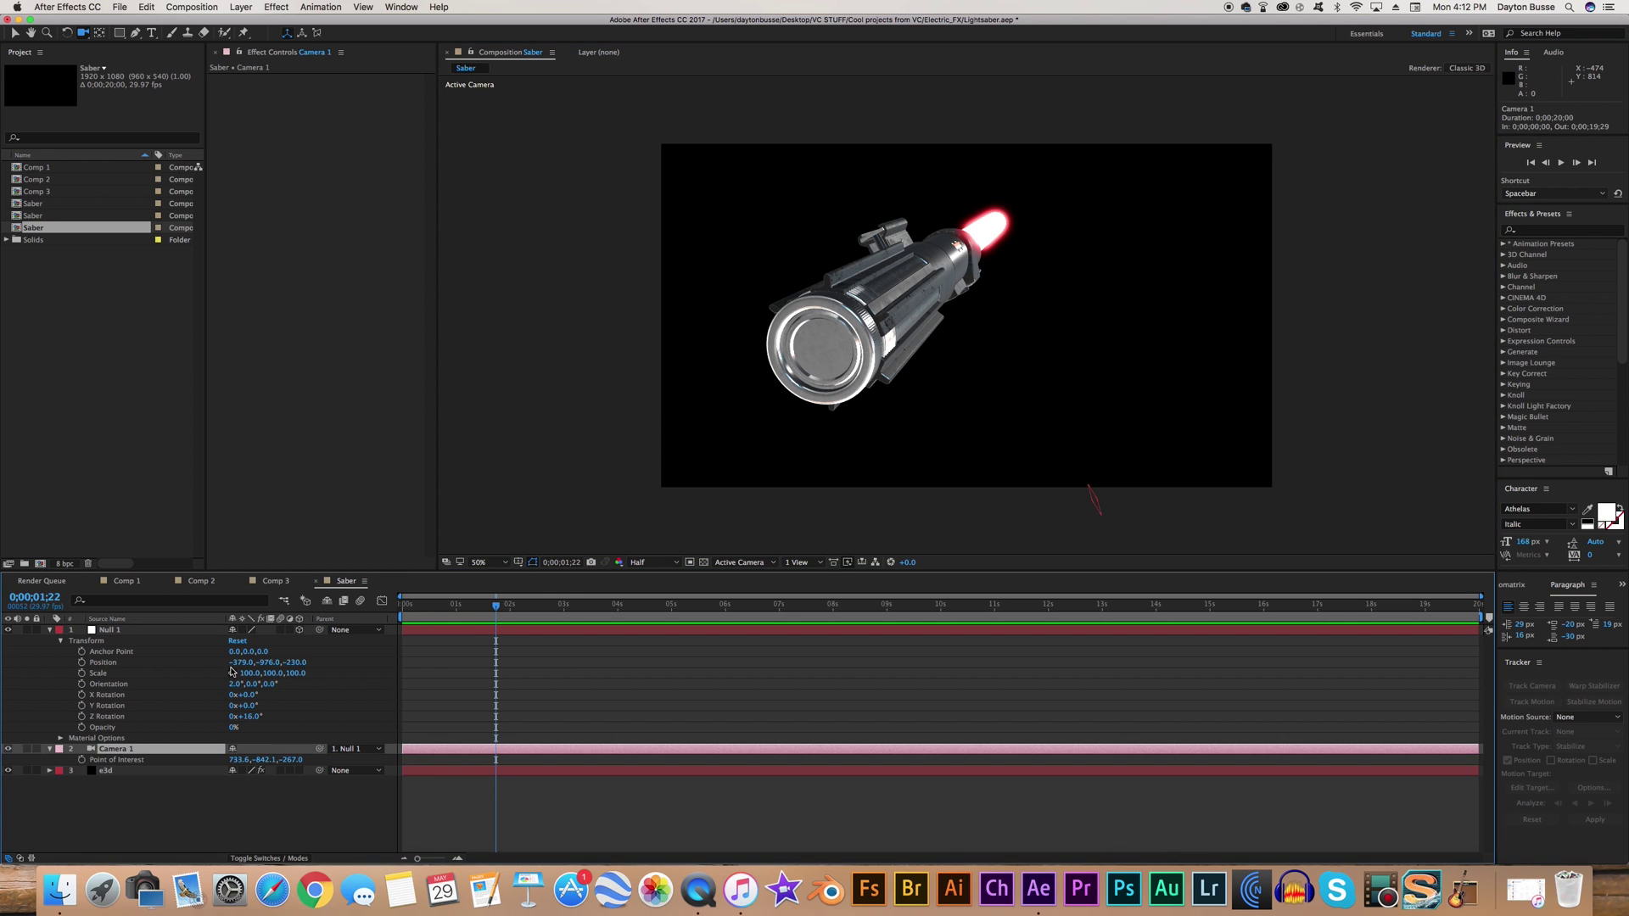
scroll(98, 677, down, 1)
scroll(97, 678, down, 2)
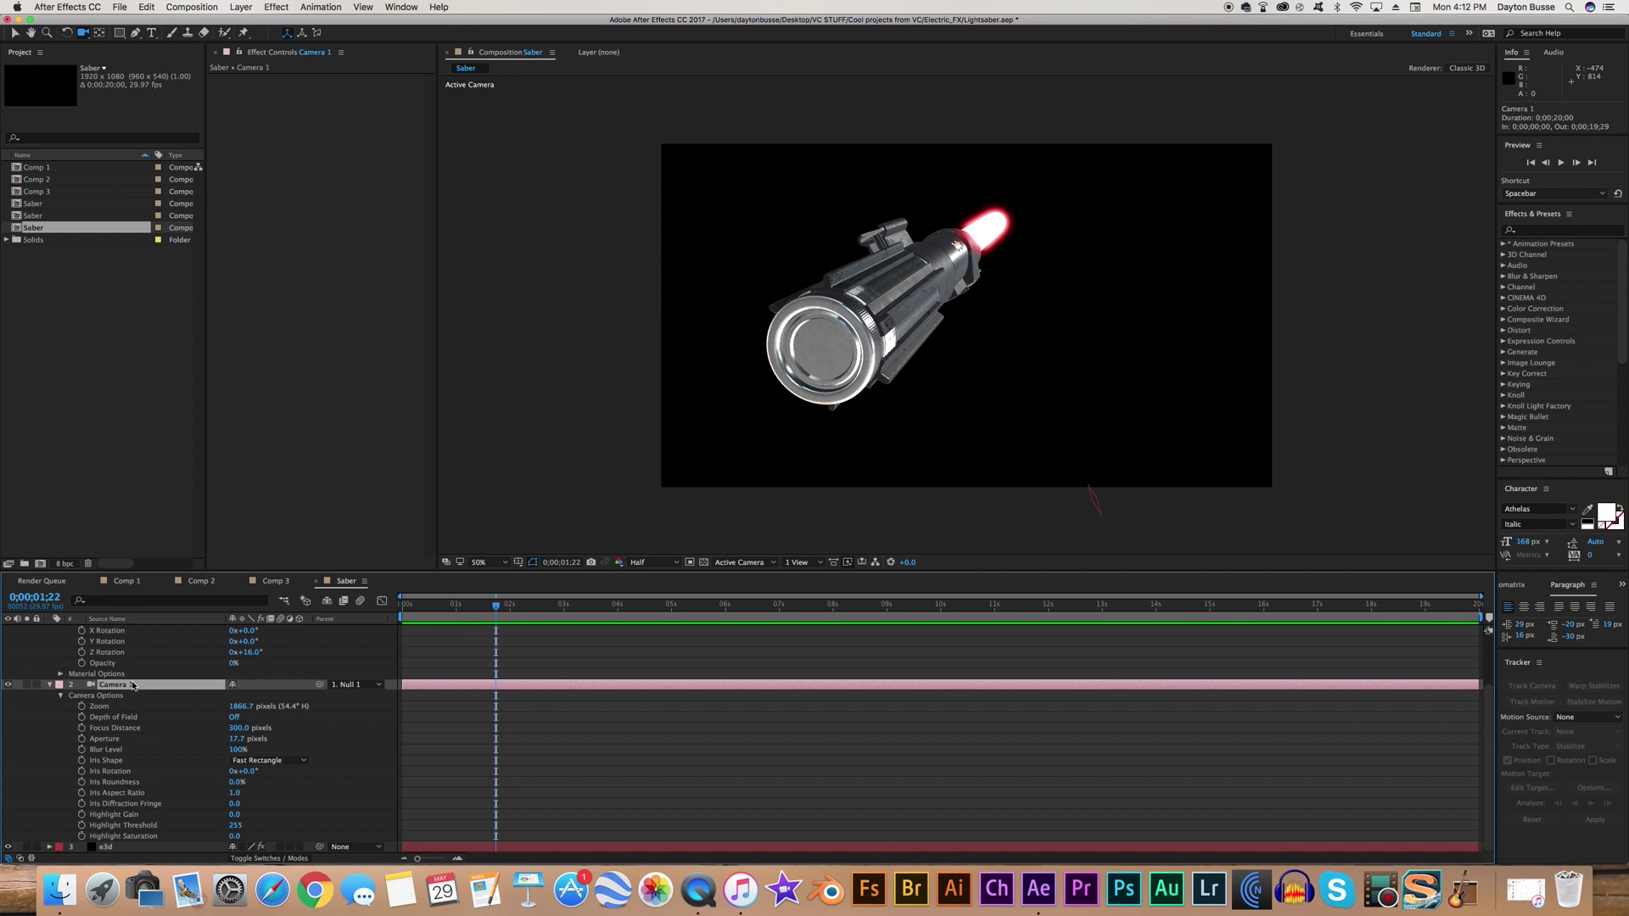
click(121, 720)
click(234, 718)
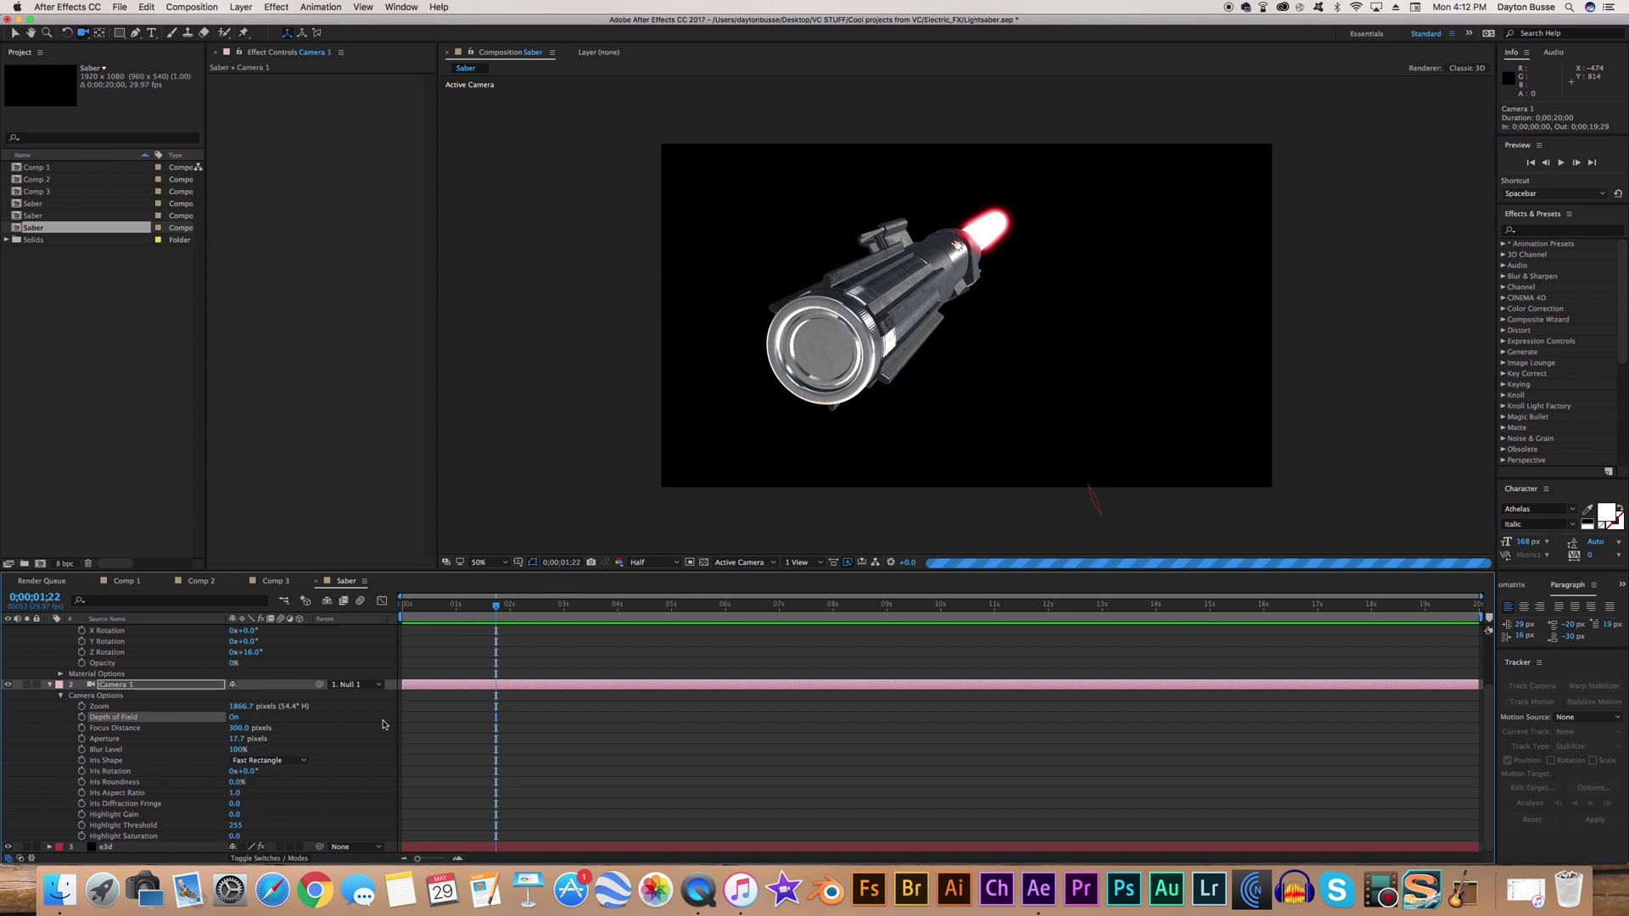
click(246, 737)
text(45)
key(Return)
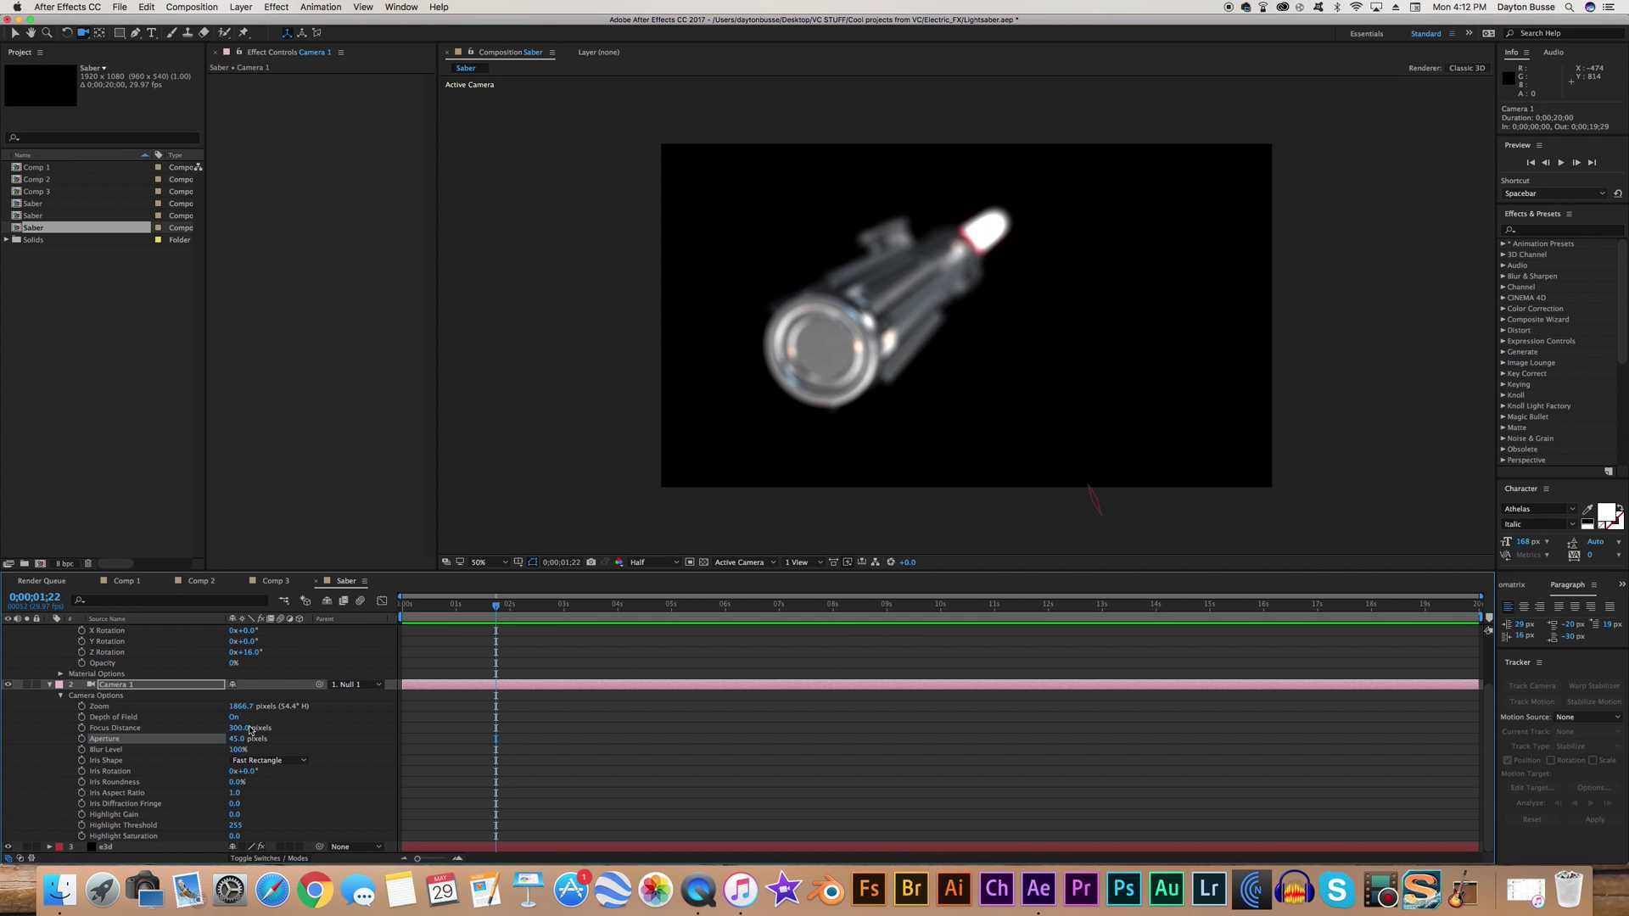
- Change Aperture to 65 pixels and settle Focus Distance at 641 pixels
drag(246, 728, 472, 740)
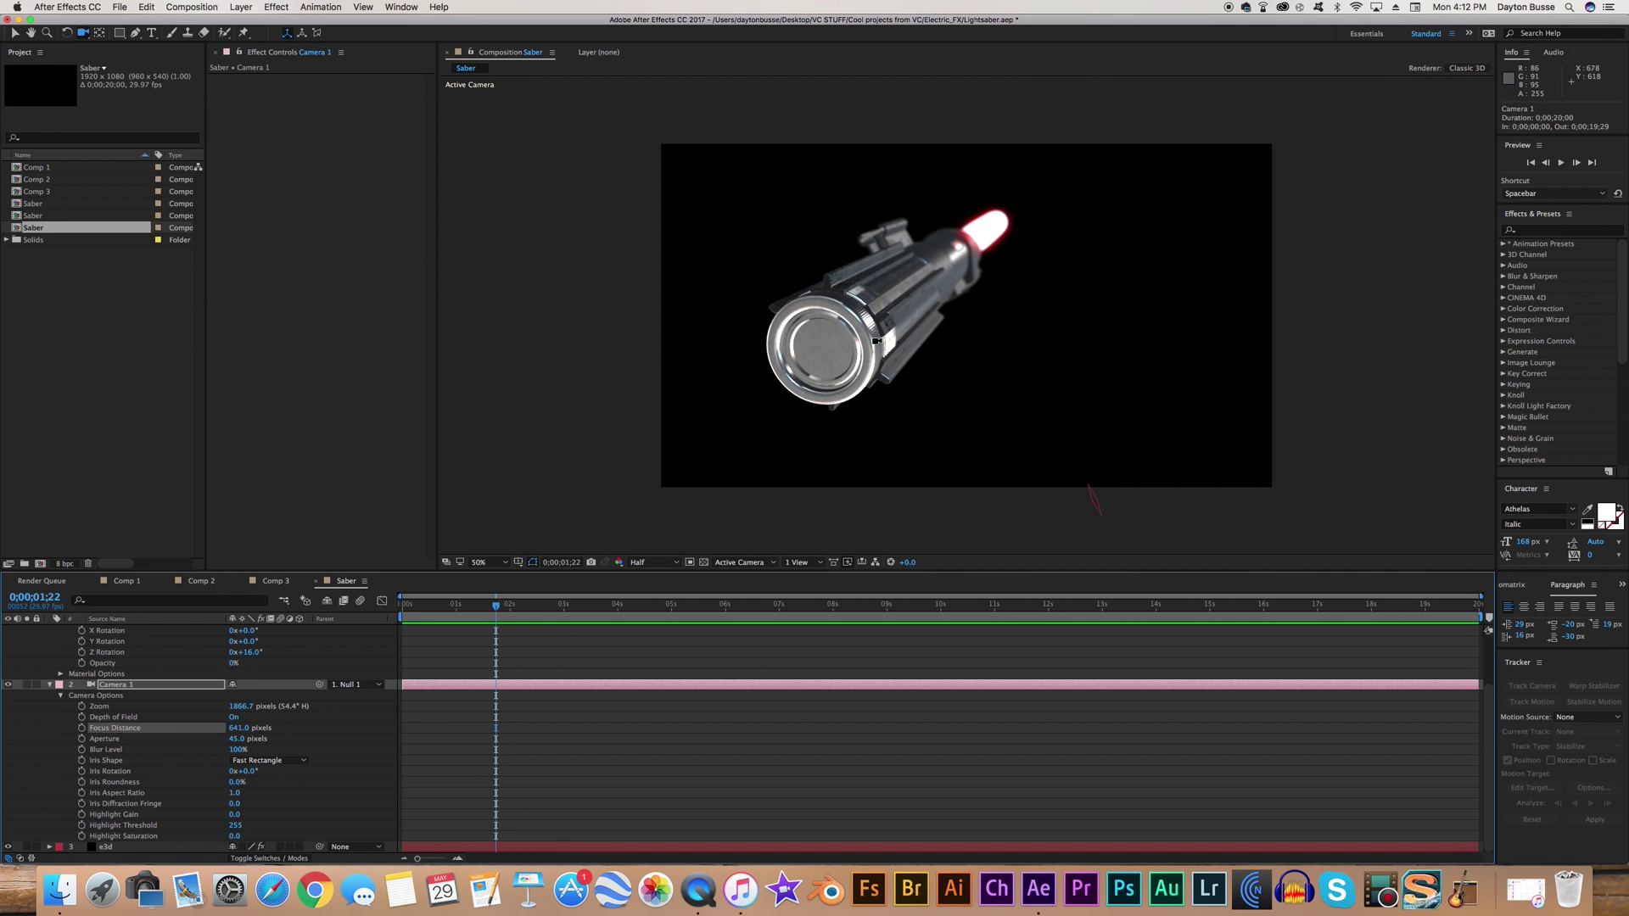
click(235, 741)
text(65)
key(Return)
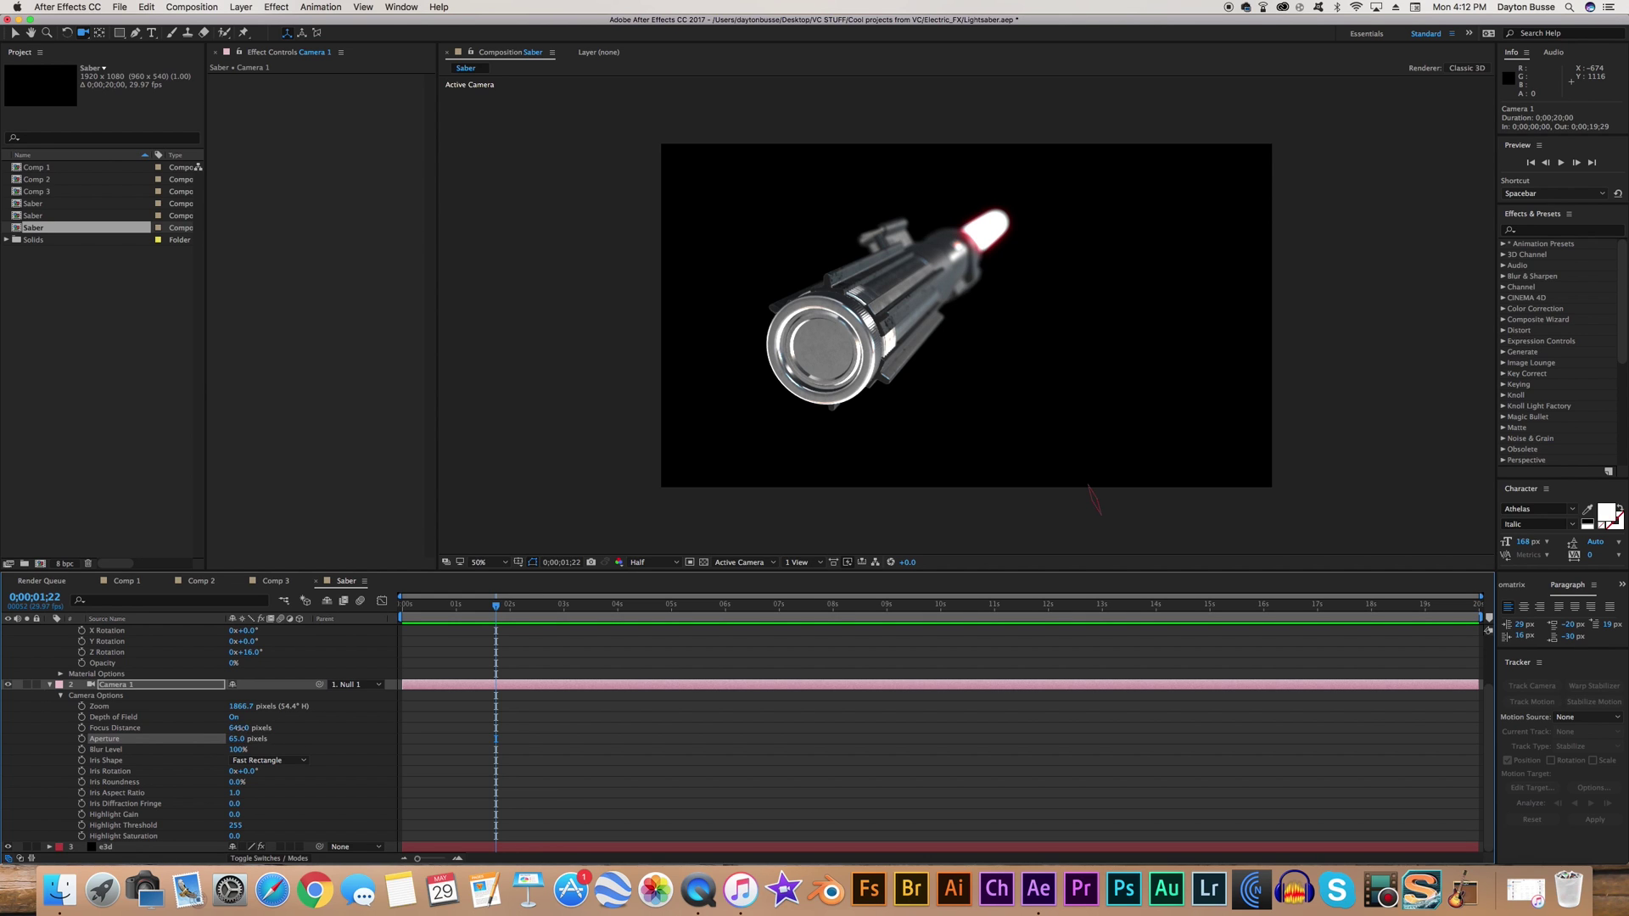
drag(239, 728, 278, 733)
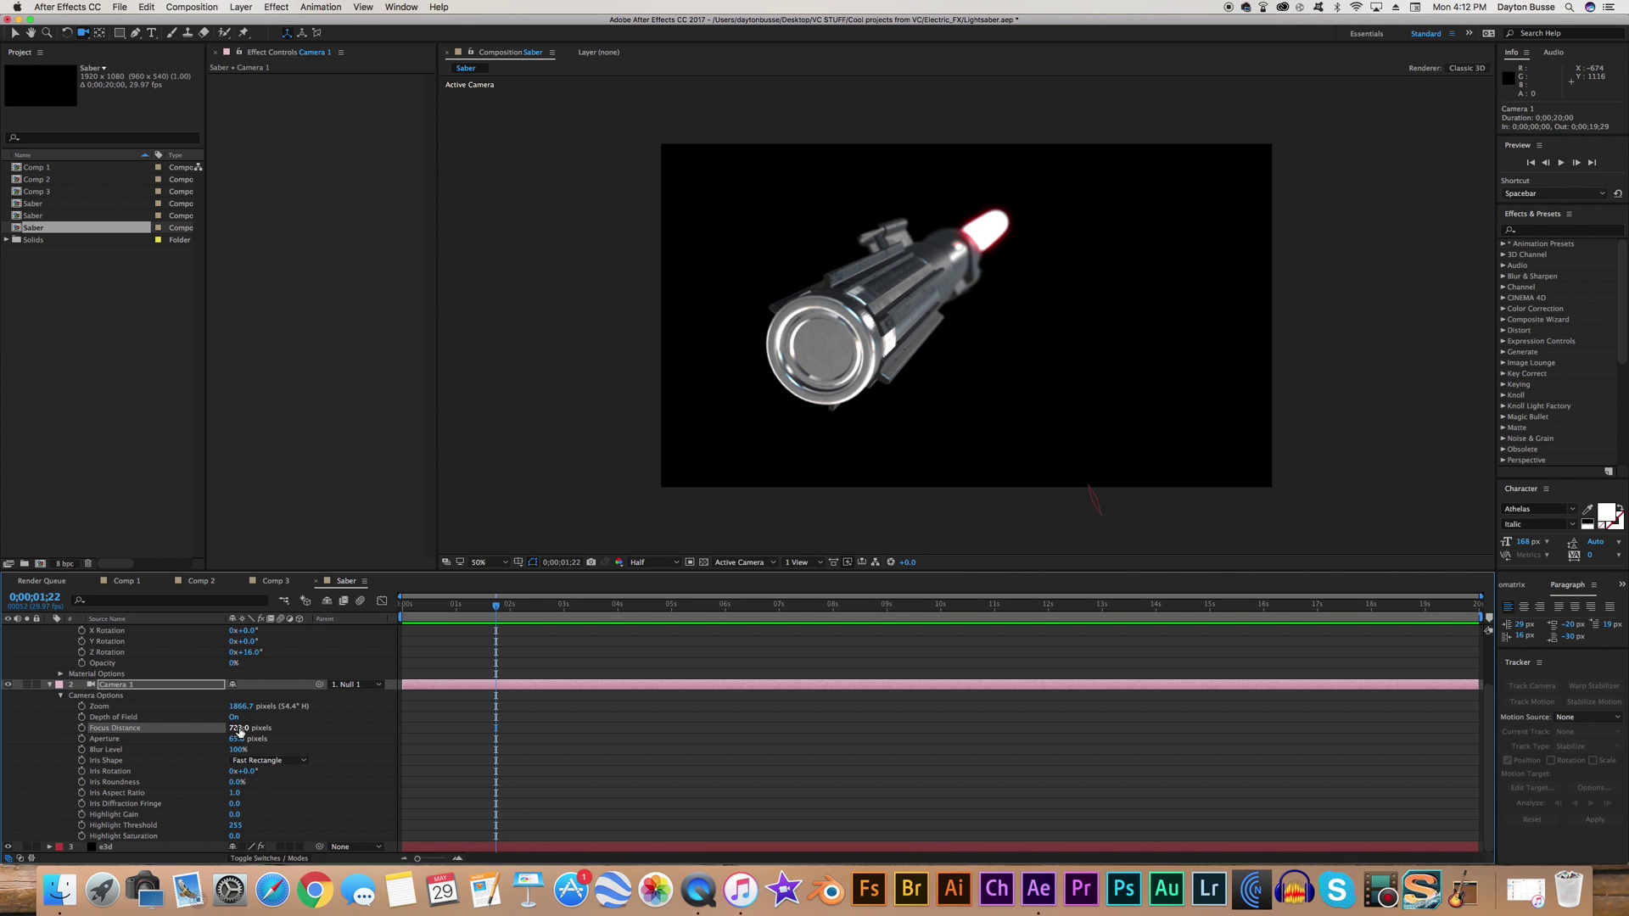
drag(238, 727, 373, 732)
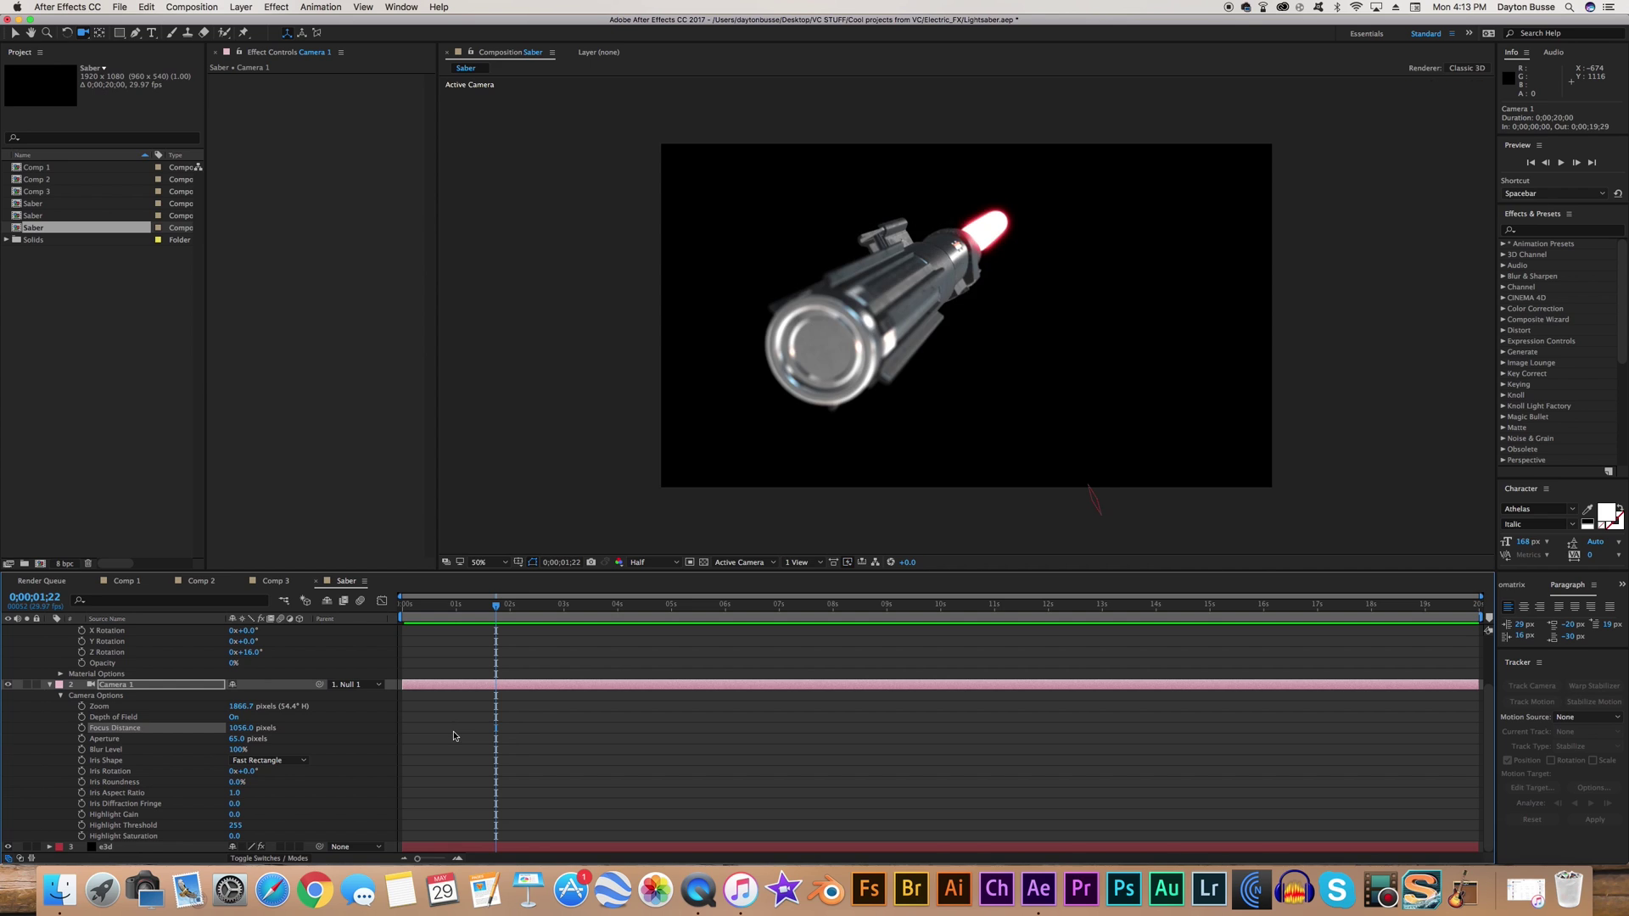
key(cmd+z)
key(cmd+z)
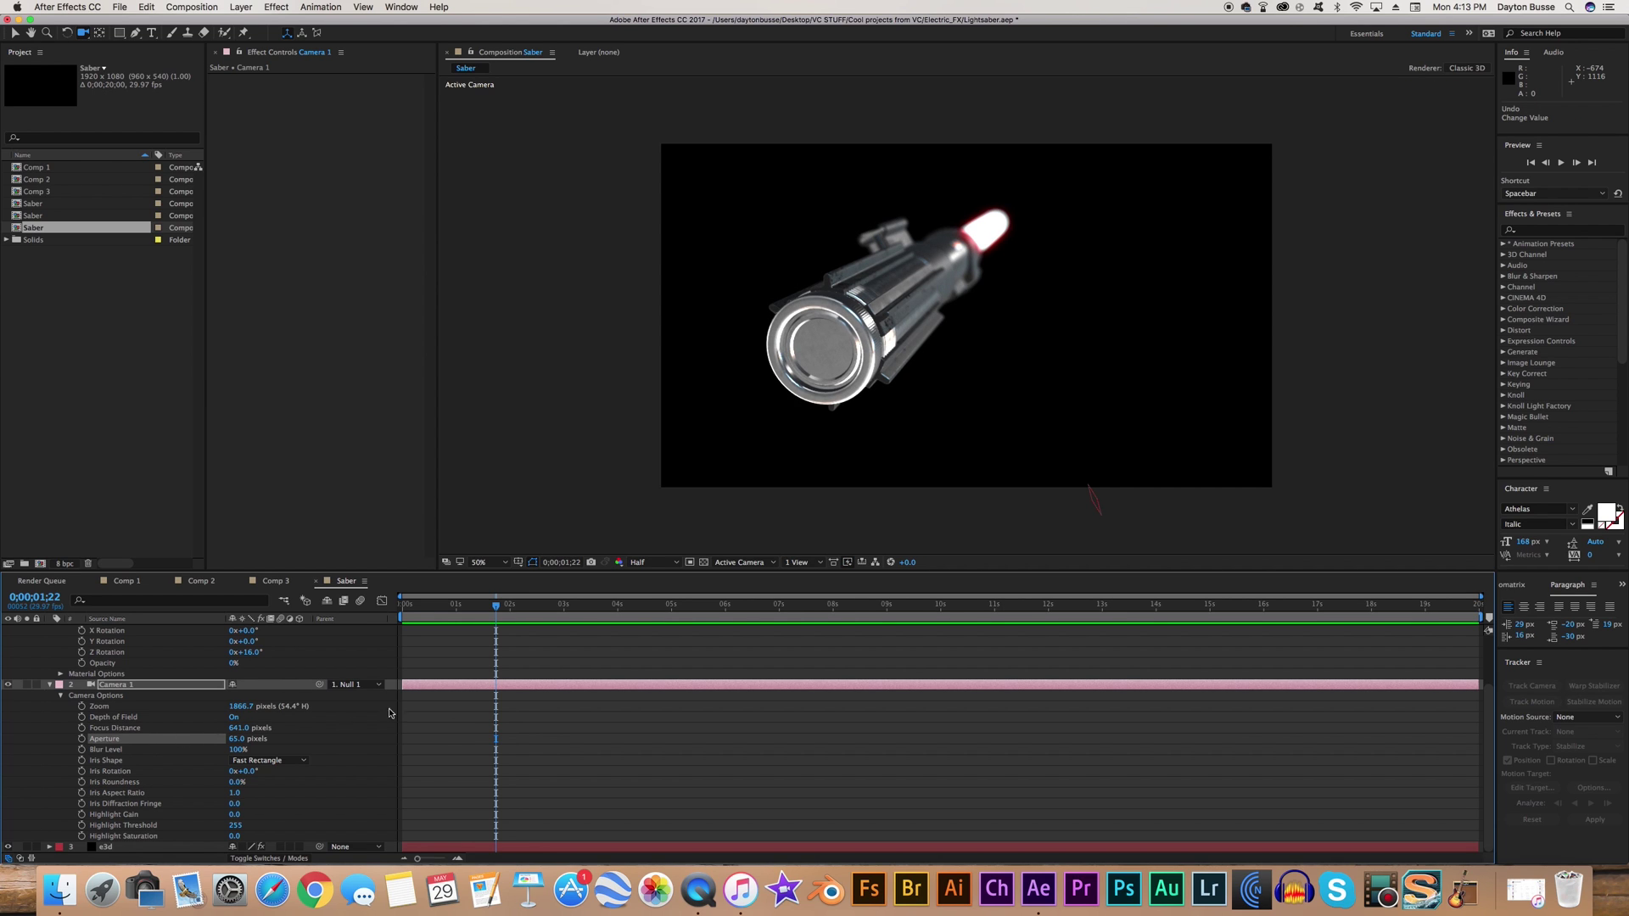
- Widen the e3d Glow Radius and set Glow Alpha Boost to 3.00
click(127, 846)
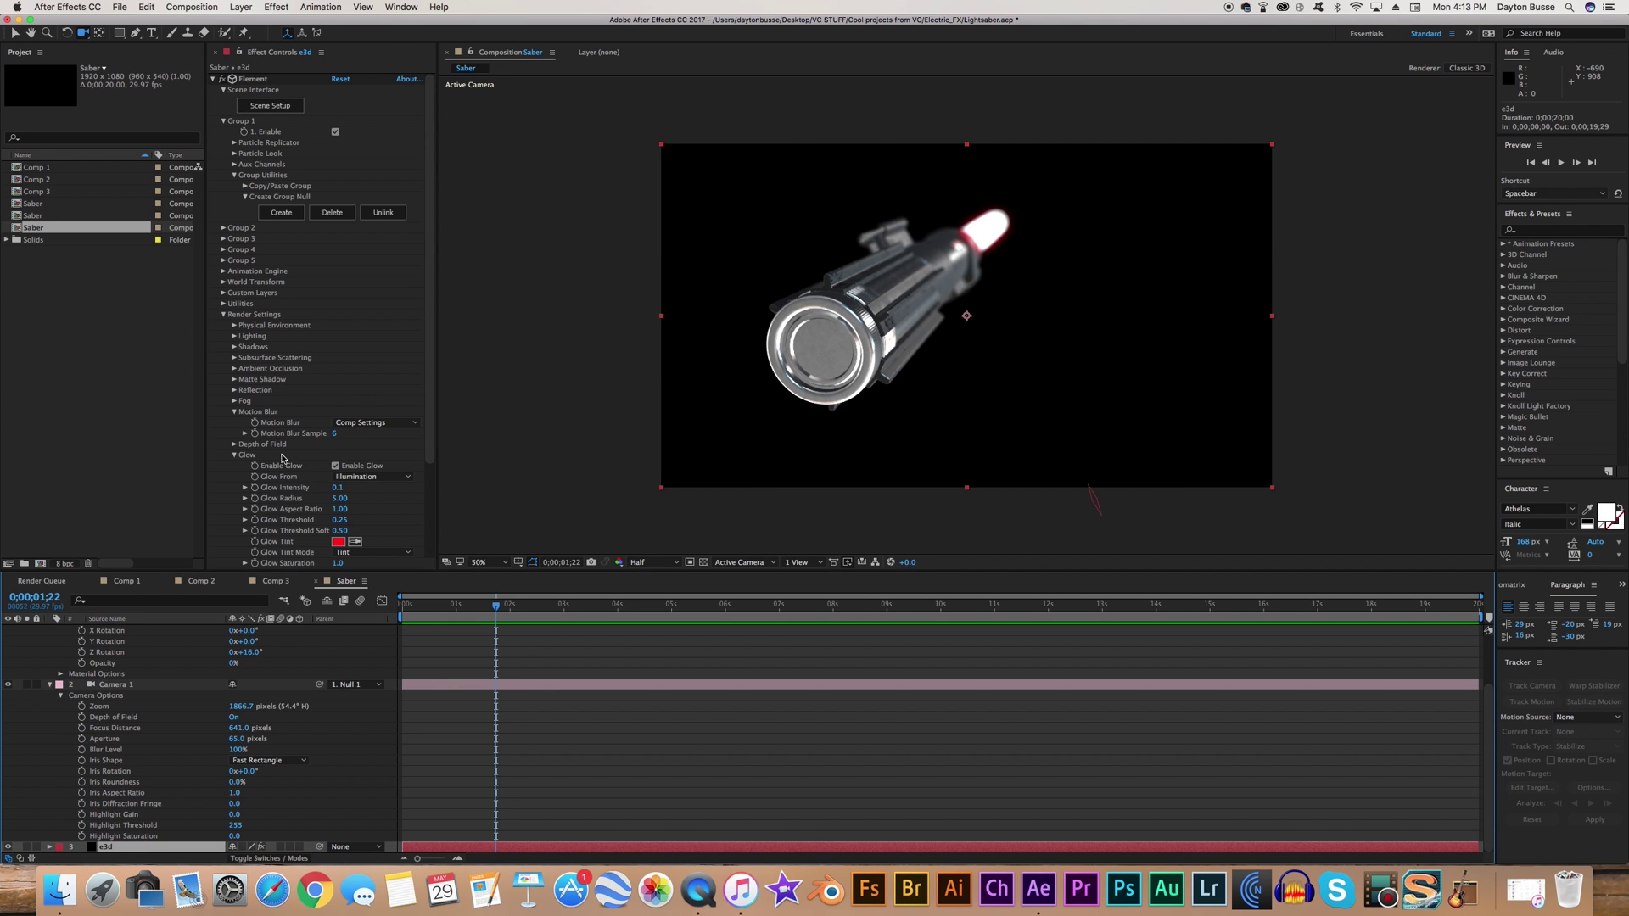
scroll(340, 416, down, 3)
drag(339, 403, 355, 405)
click(339, 500)
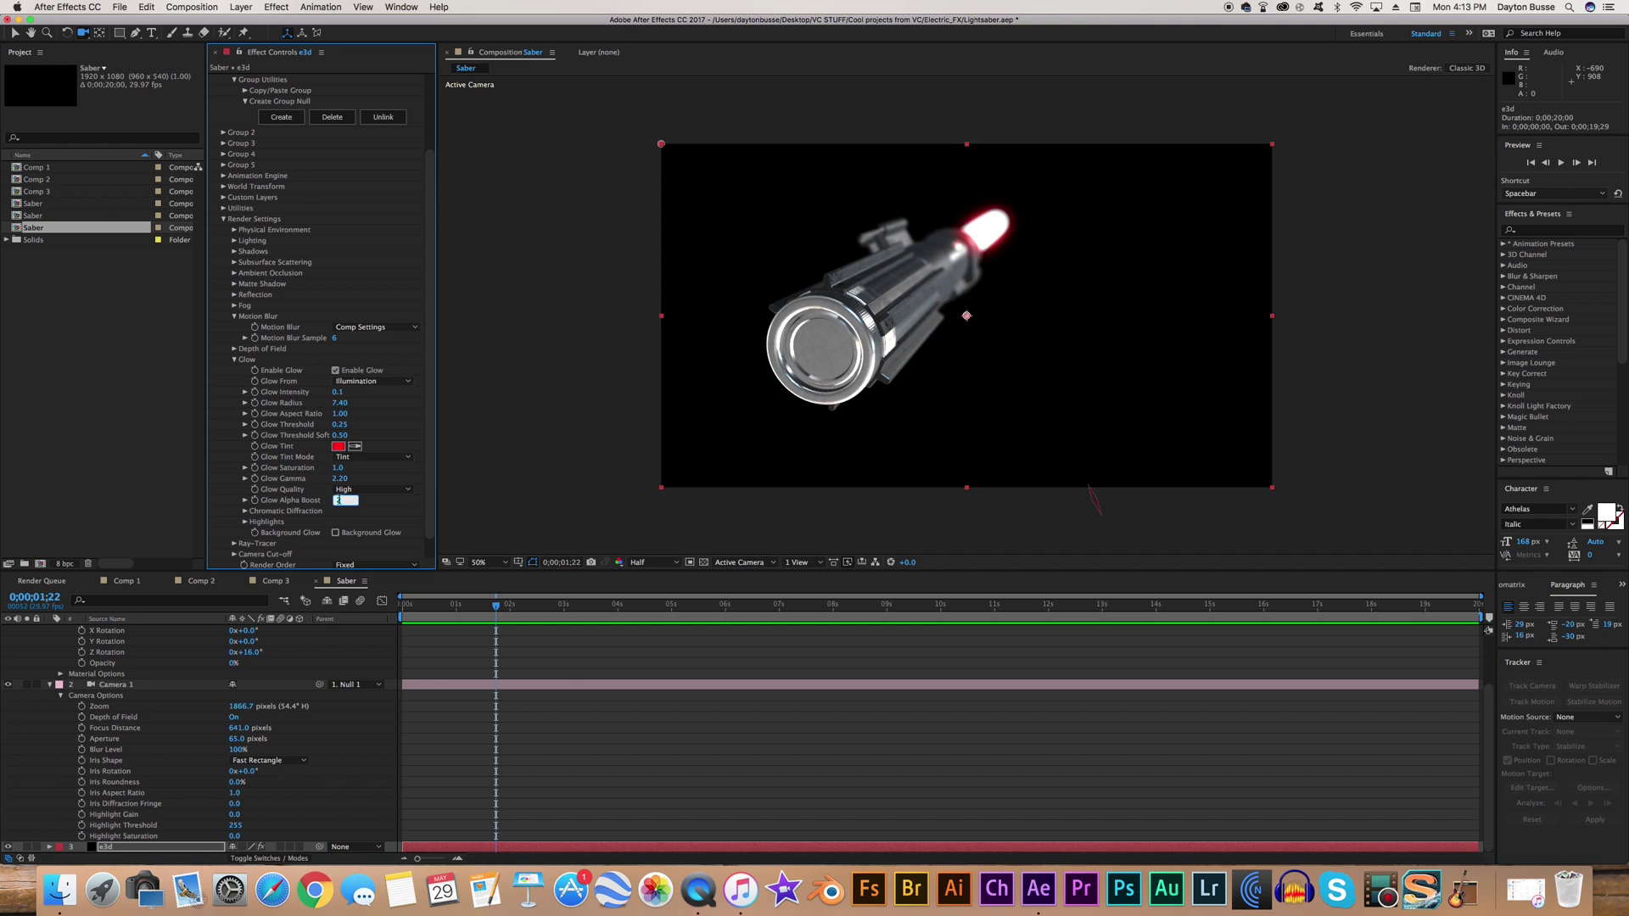
text(3)
key(Return)
- Try Glow Intensity 0.2, return it to 0.1, and set Glow Radius to 9.00
click(348, 393)
text(.2)
key(Return)
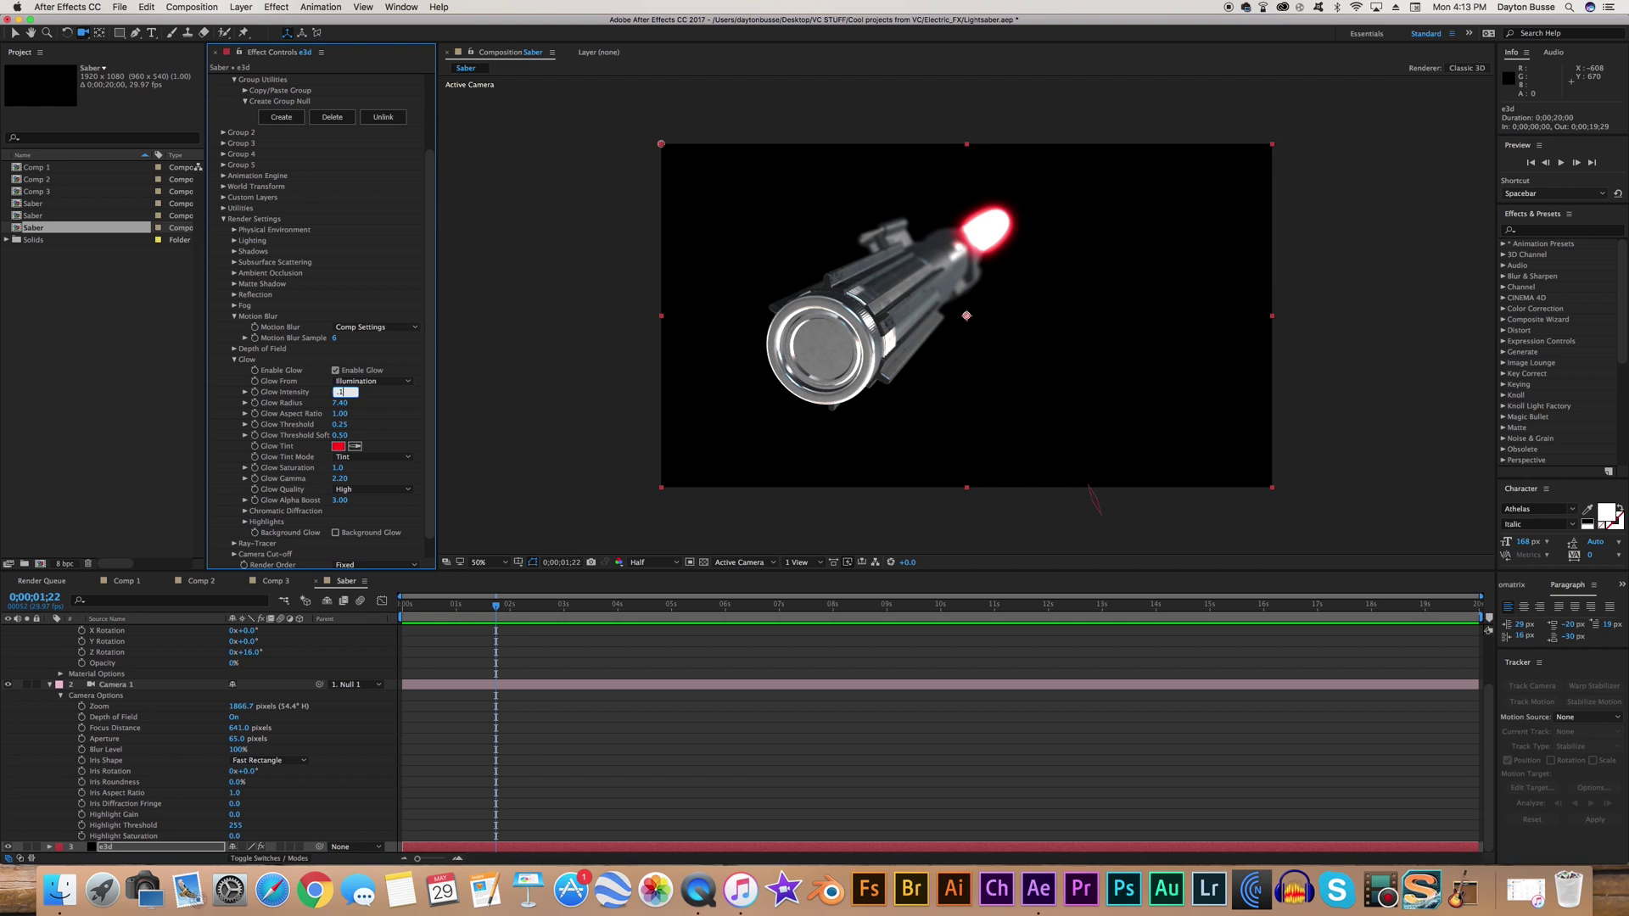
key(Return)
click(342, 403)
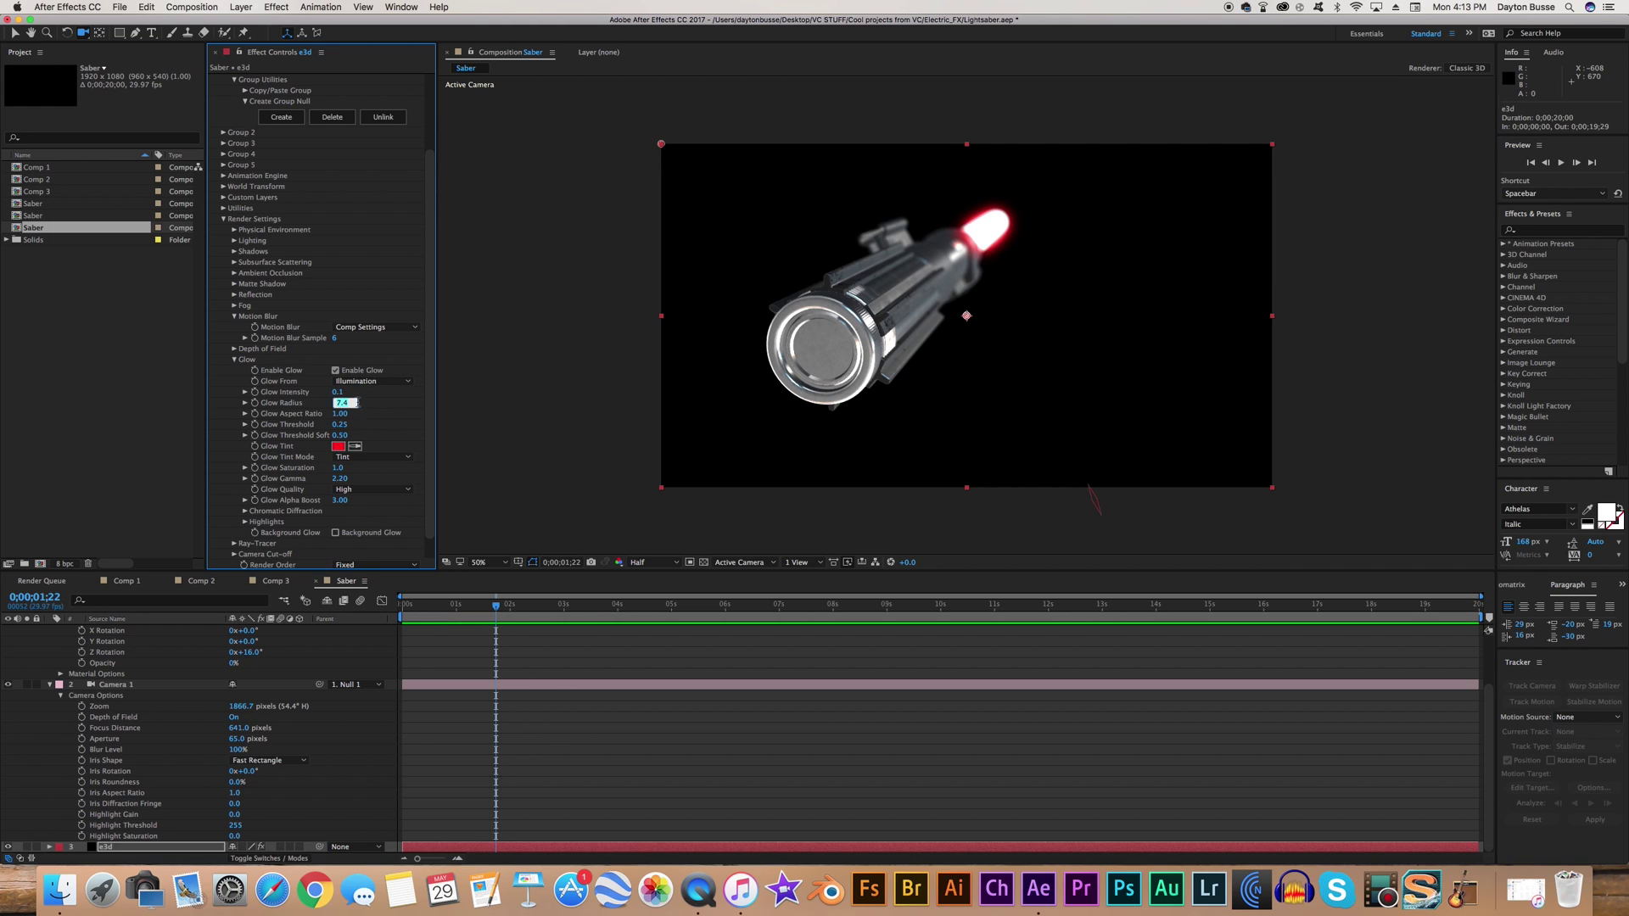
text(9)
key(Return)
- Collapse the Null 1 and Camera 1 properties and orbit the camera around the saber
scroll(170, 632, up, 2)
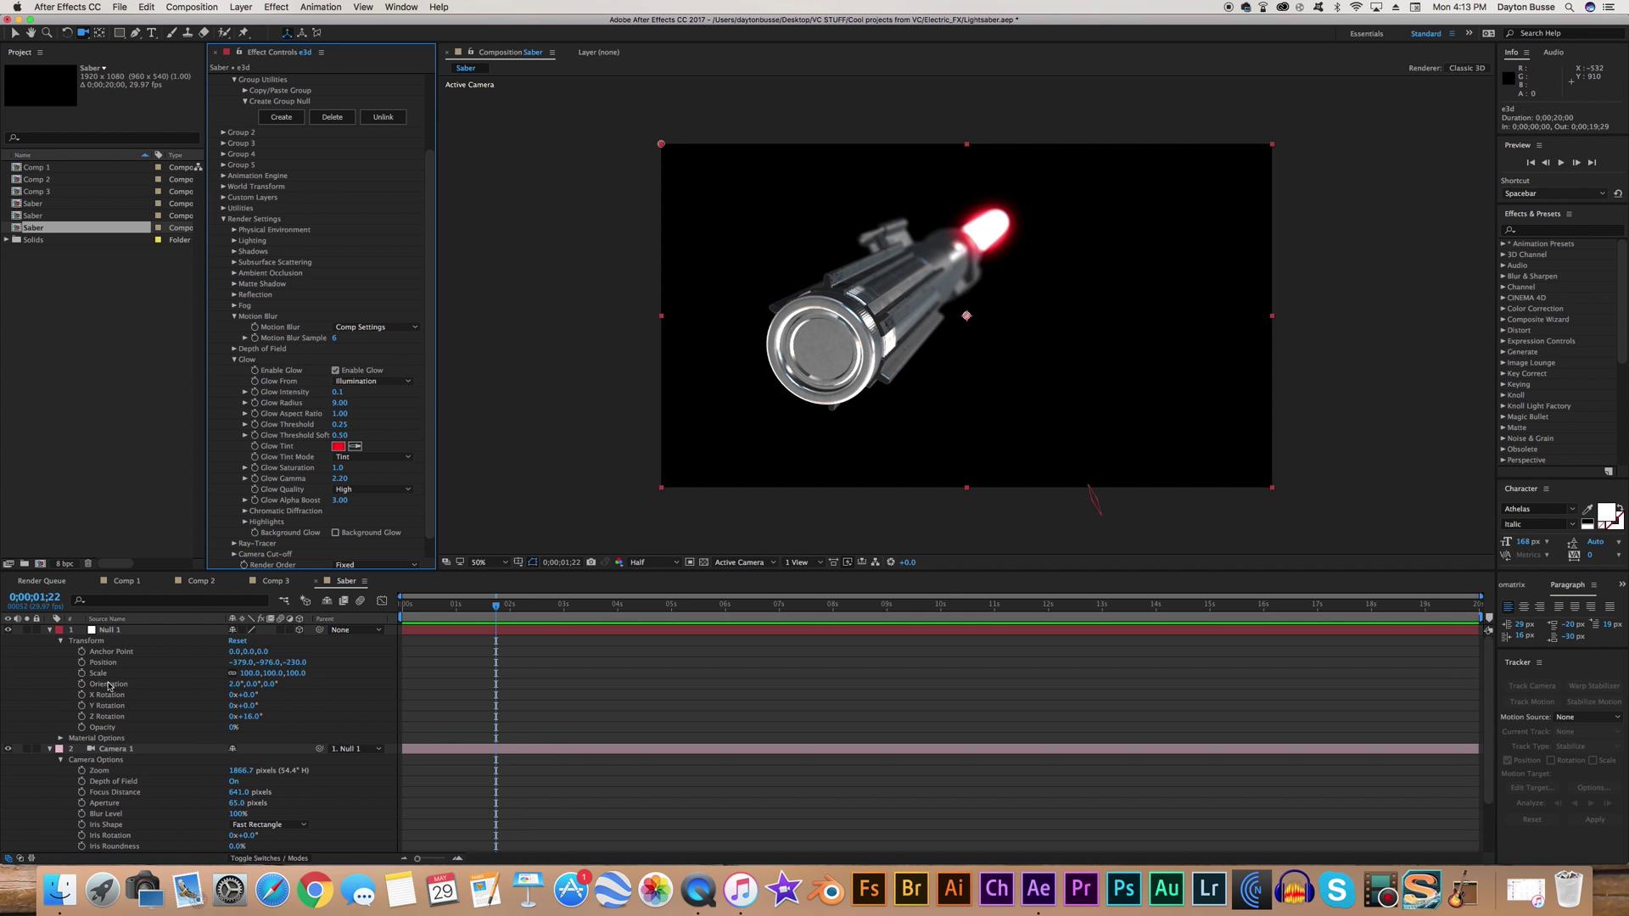
click(50, 630)
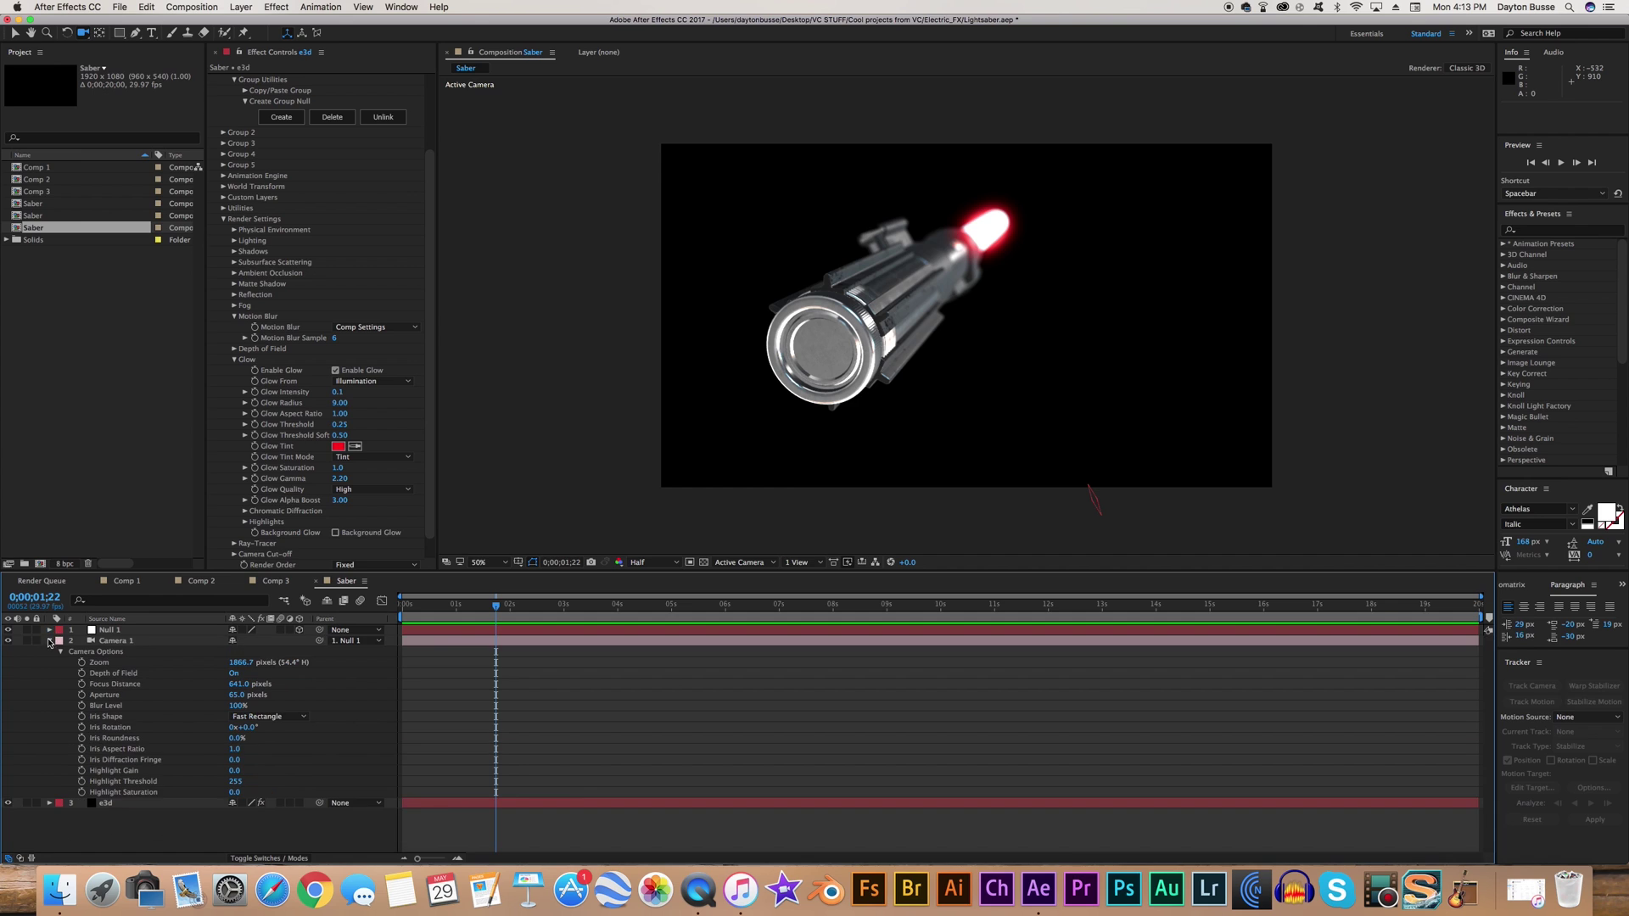
click(50, 642)
drag(976, 434, 896, 427)
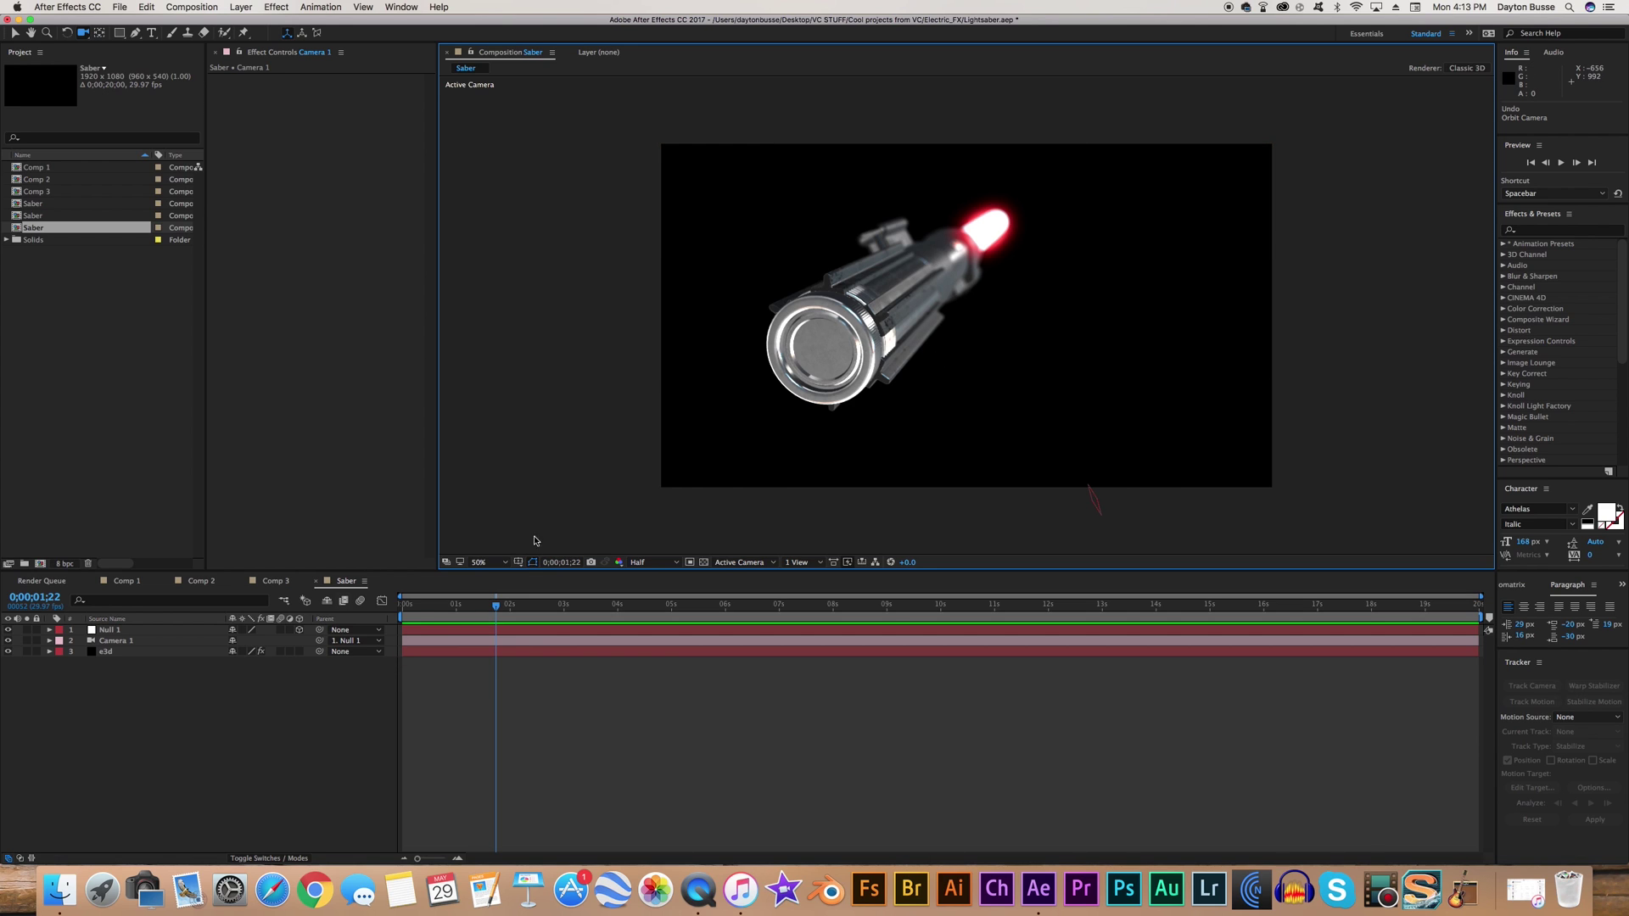
- In Comp 1, inspect the E3D saber, metal floor and environment backdrop in Scene Setup
click(138, 584)
key(v)
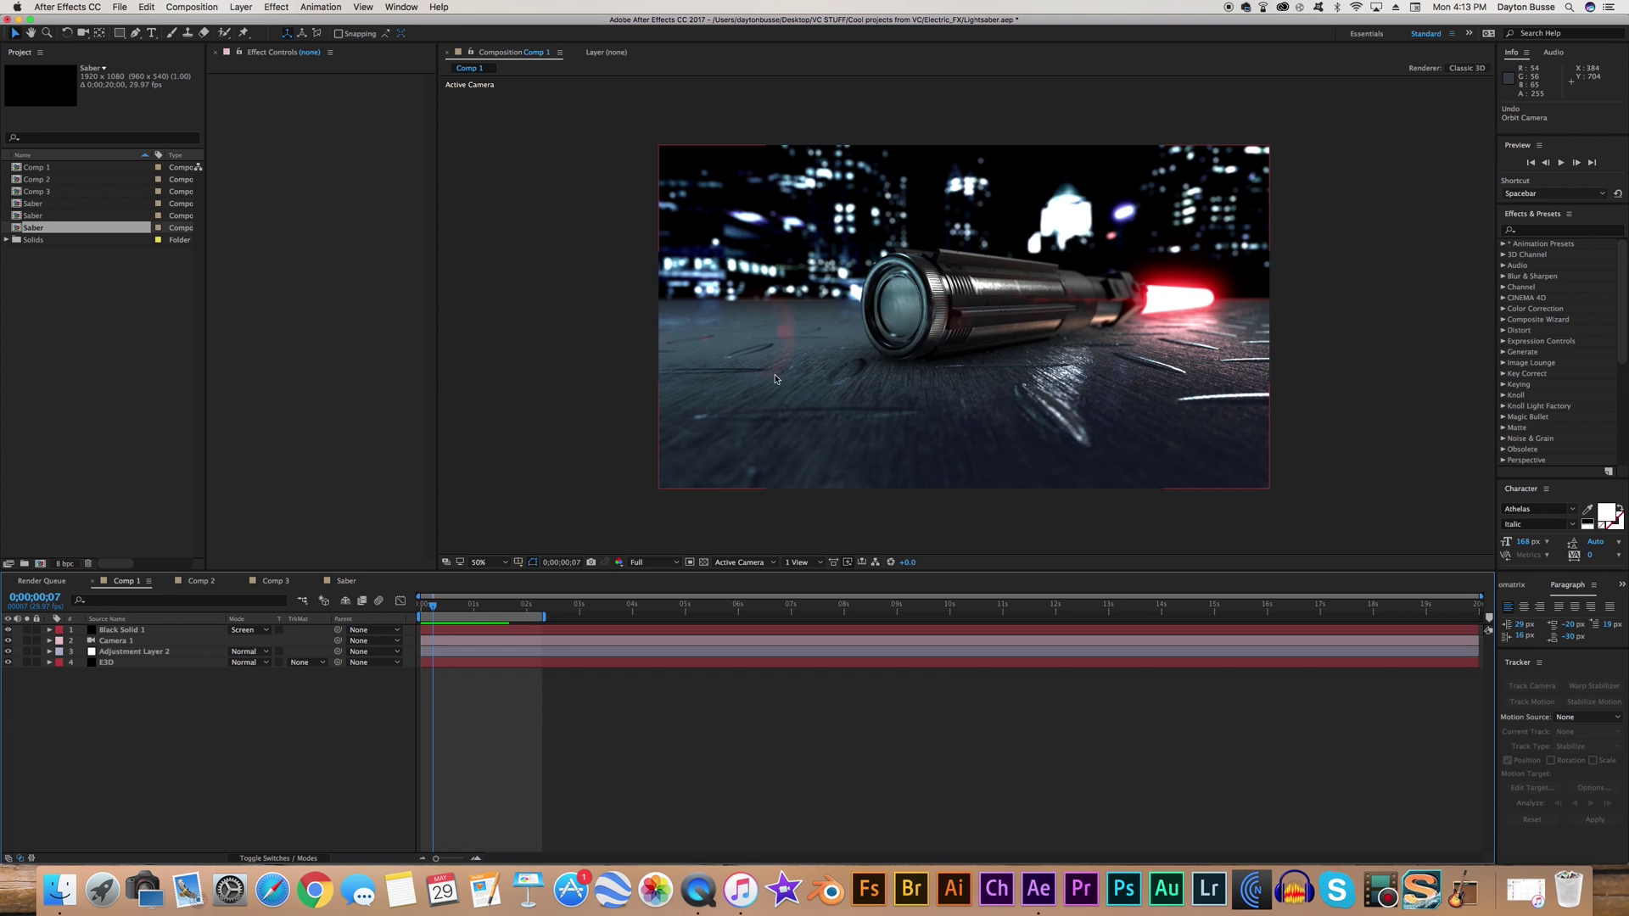
click(127, 663)
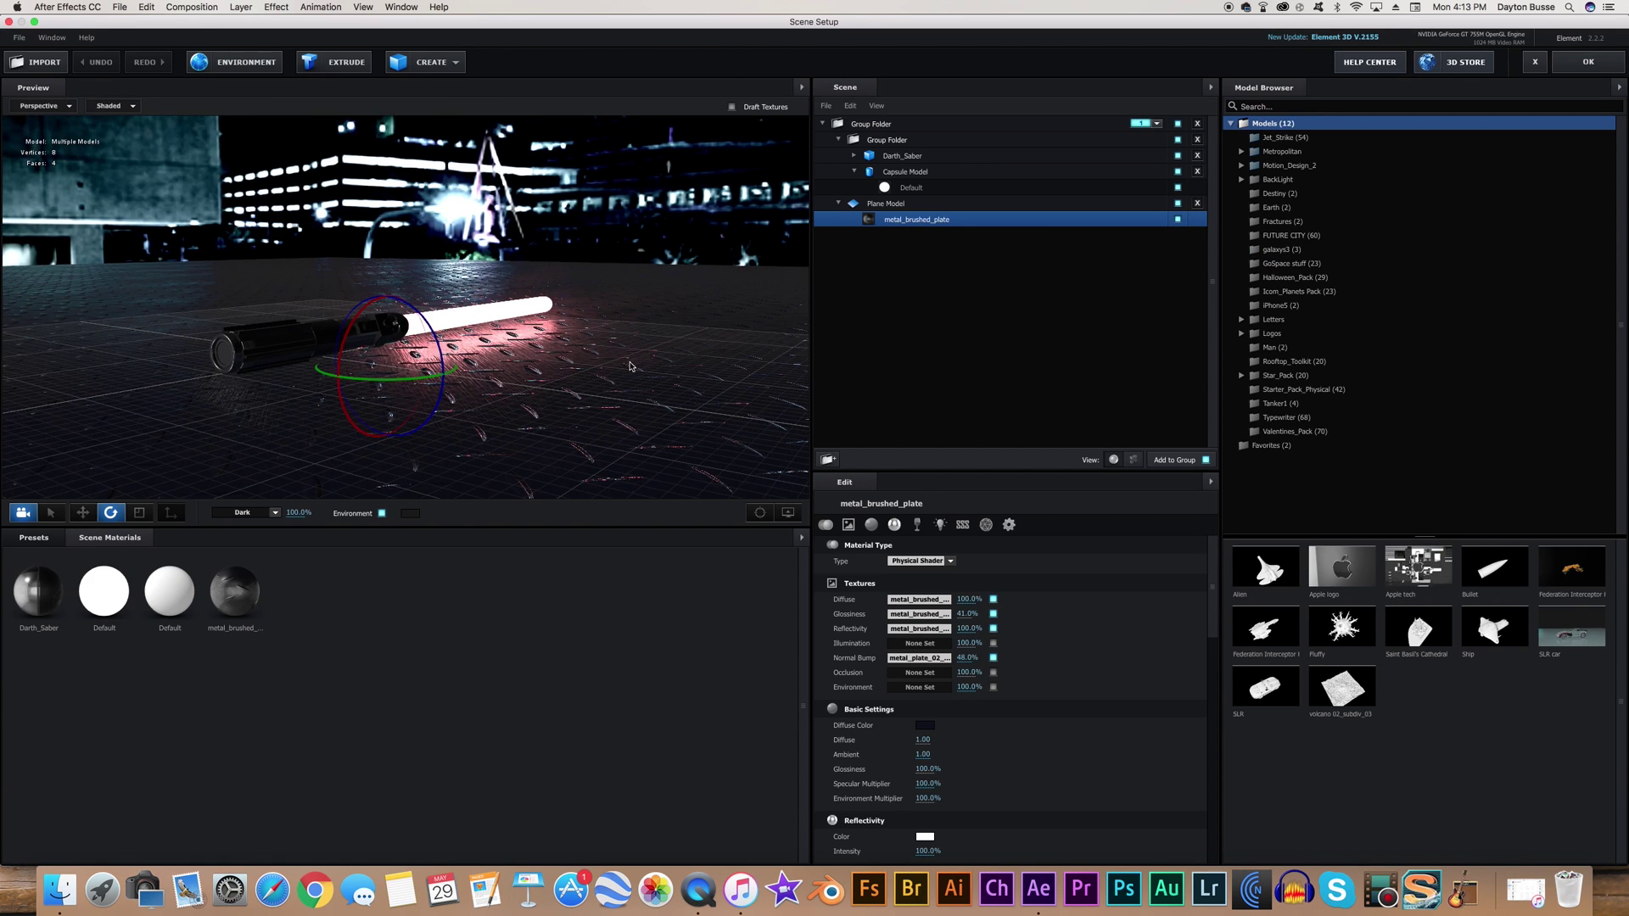
drag(588, 385, 492, 331)
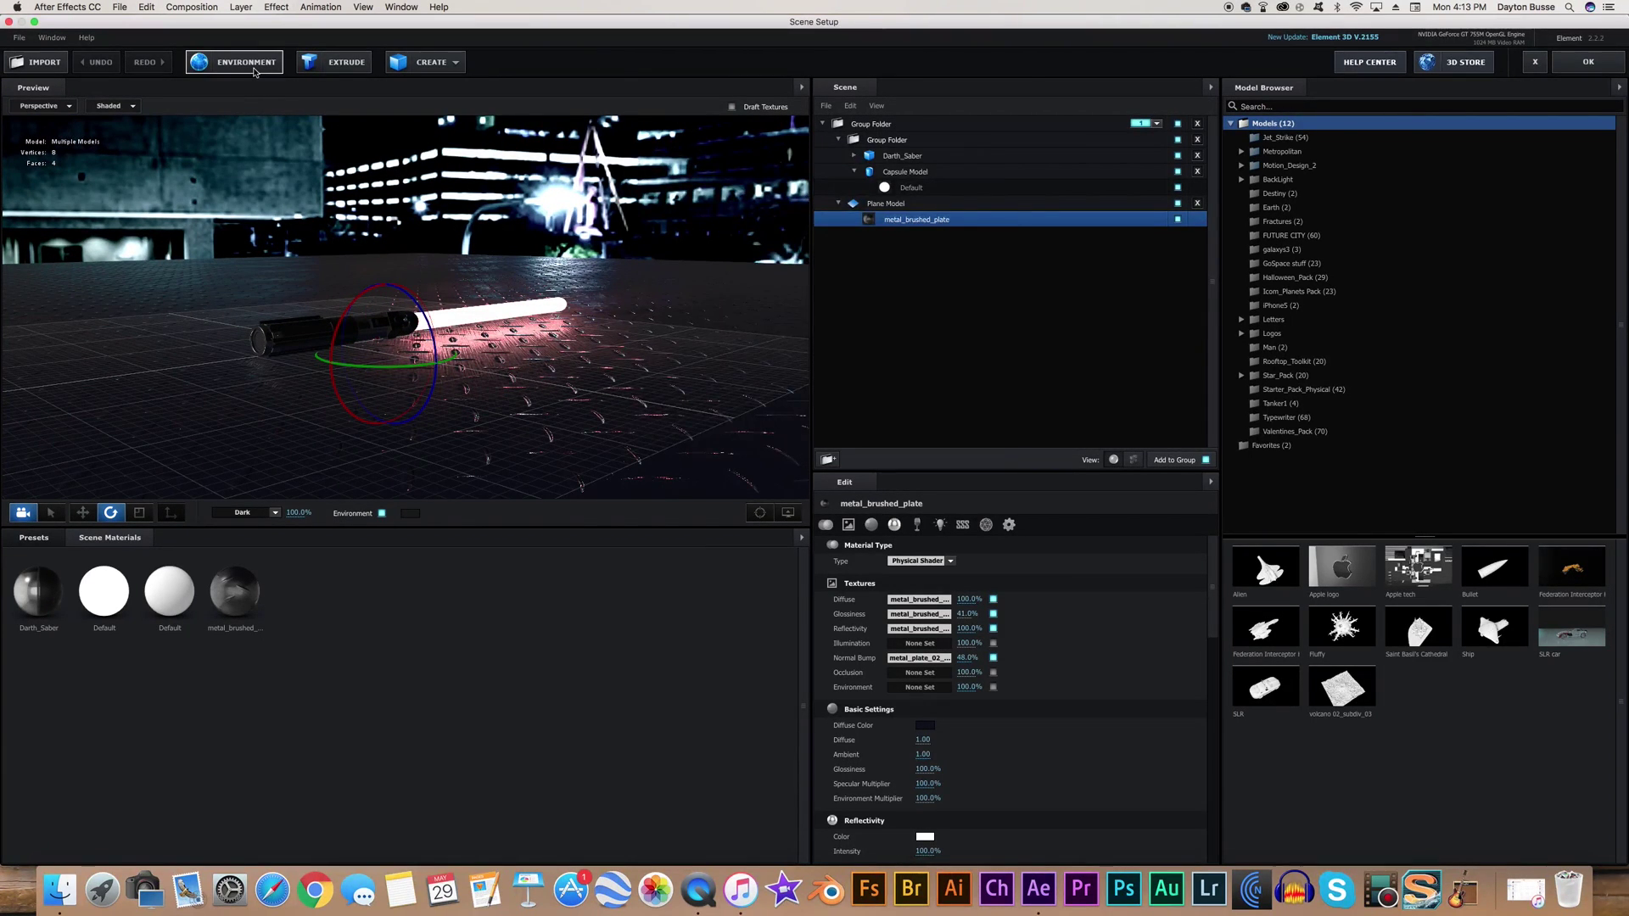
click(237, 61)
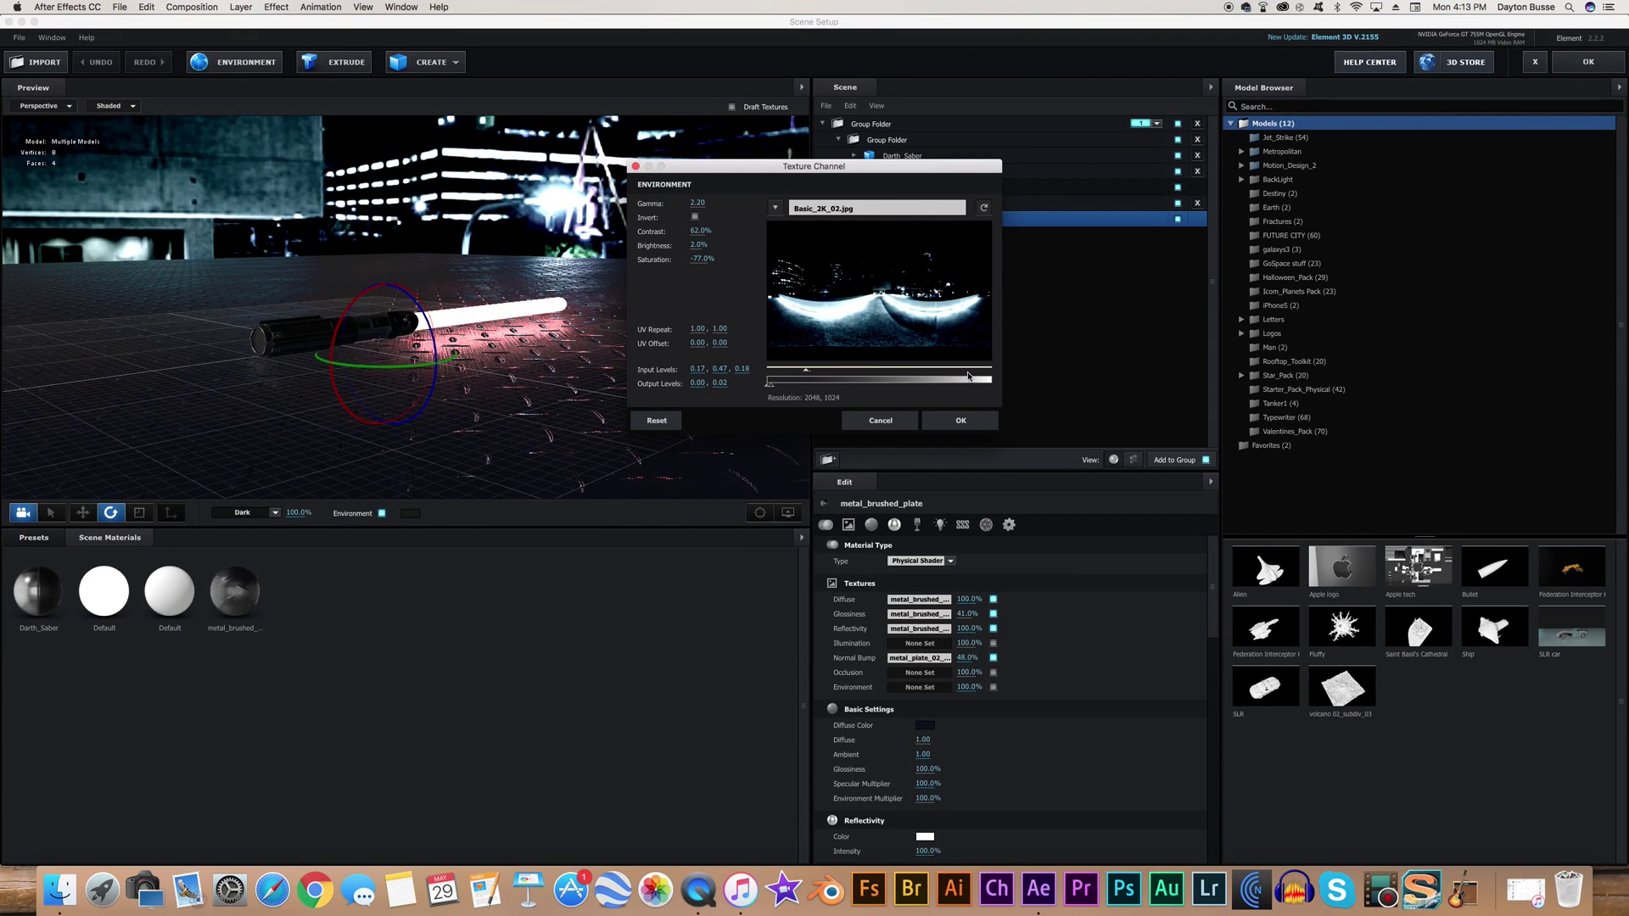
click(960, 420)
drag(458, 407, 524, 434)
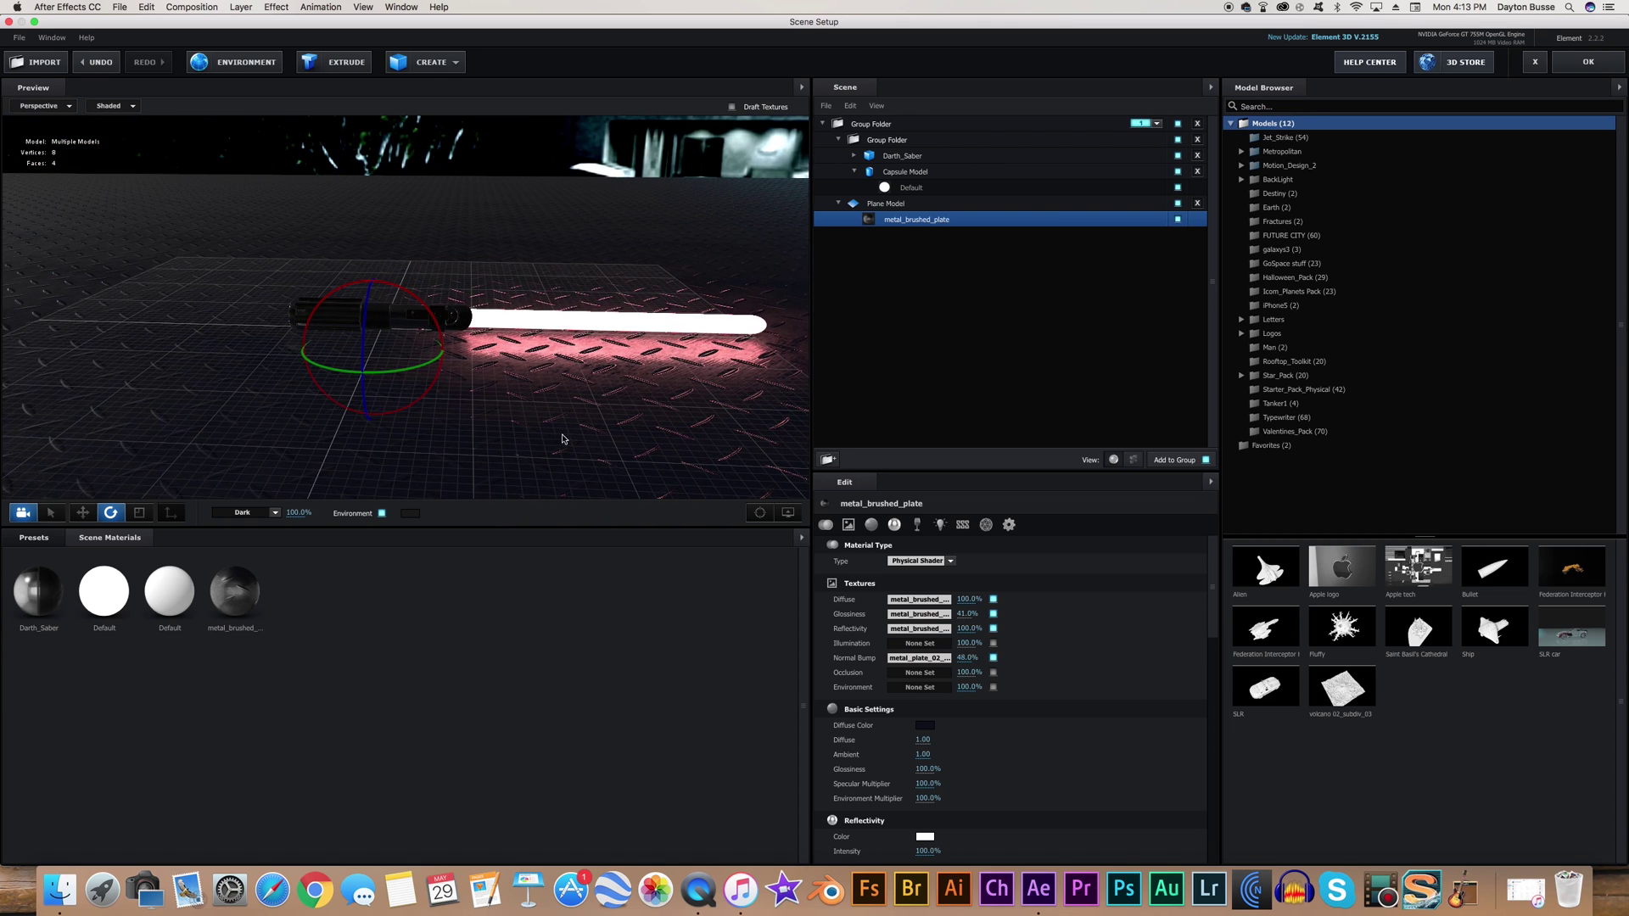
click(1584, 66)
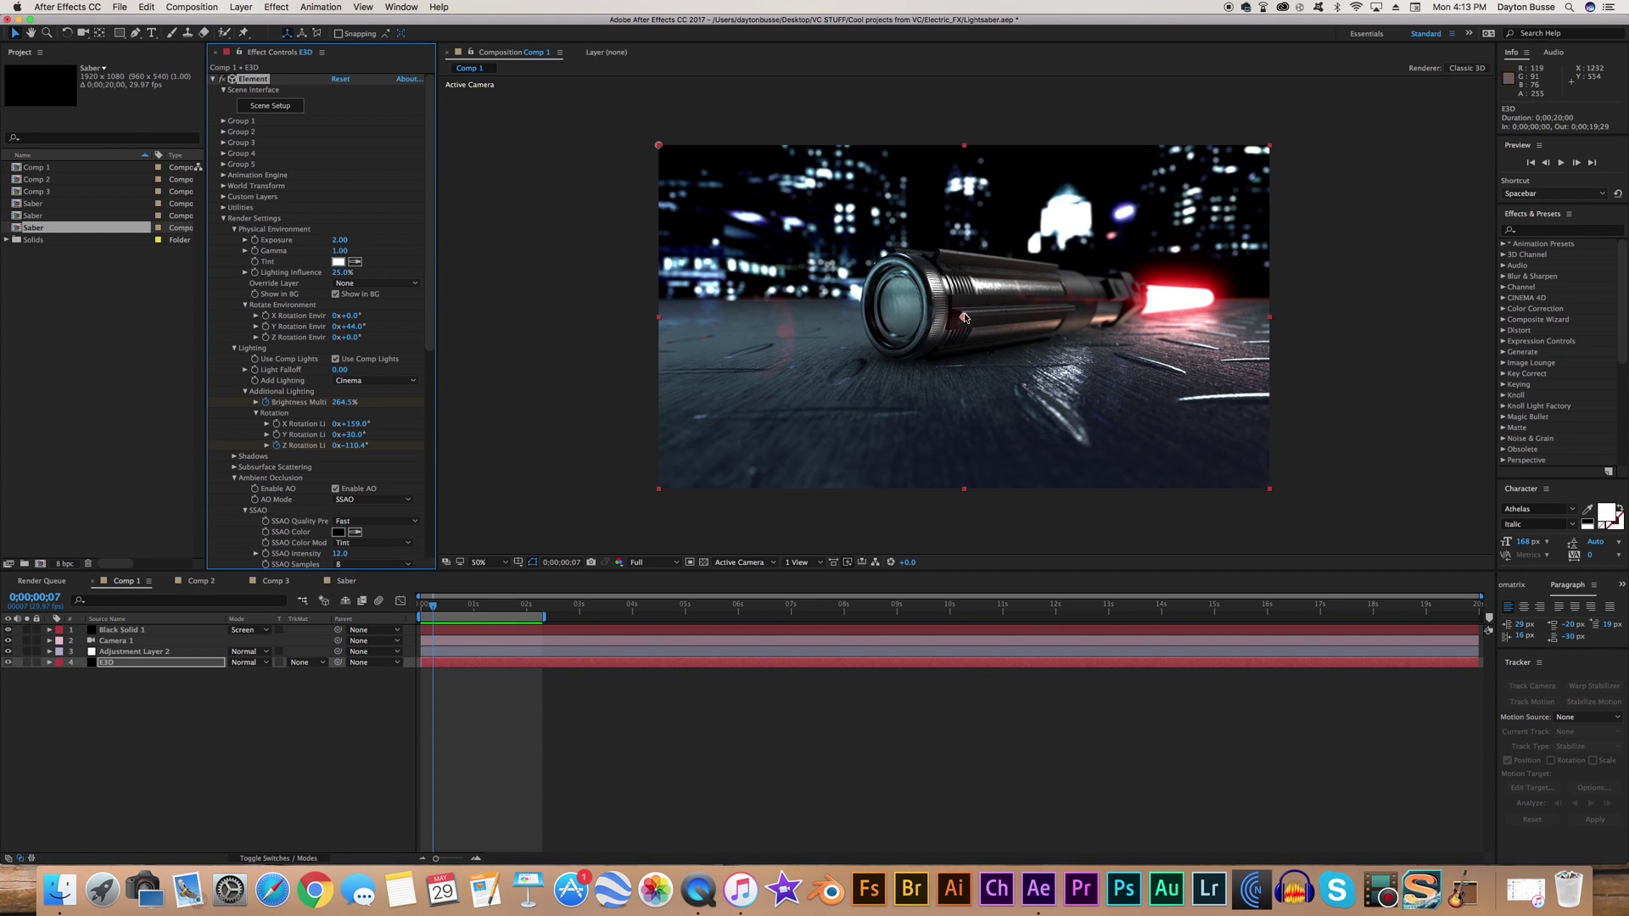
- Select Black Solid 1, play a preview of Comp 1, and return to the Saber comp
click(118, 629)
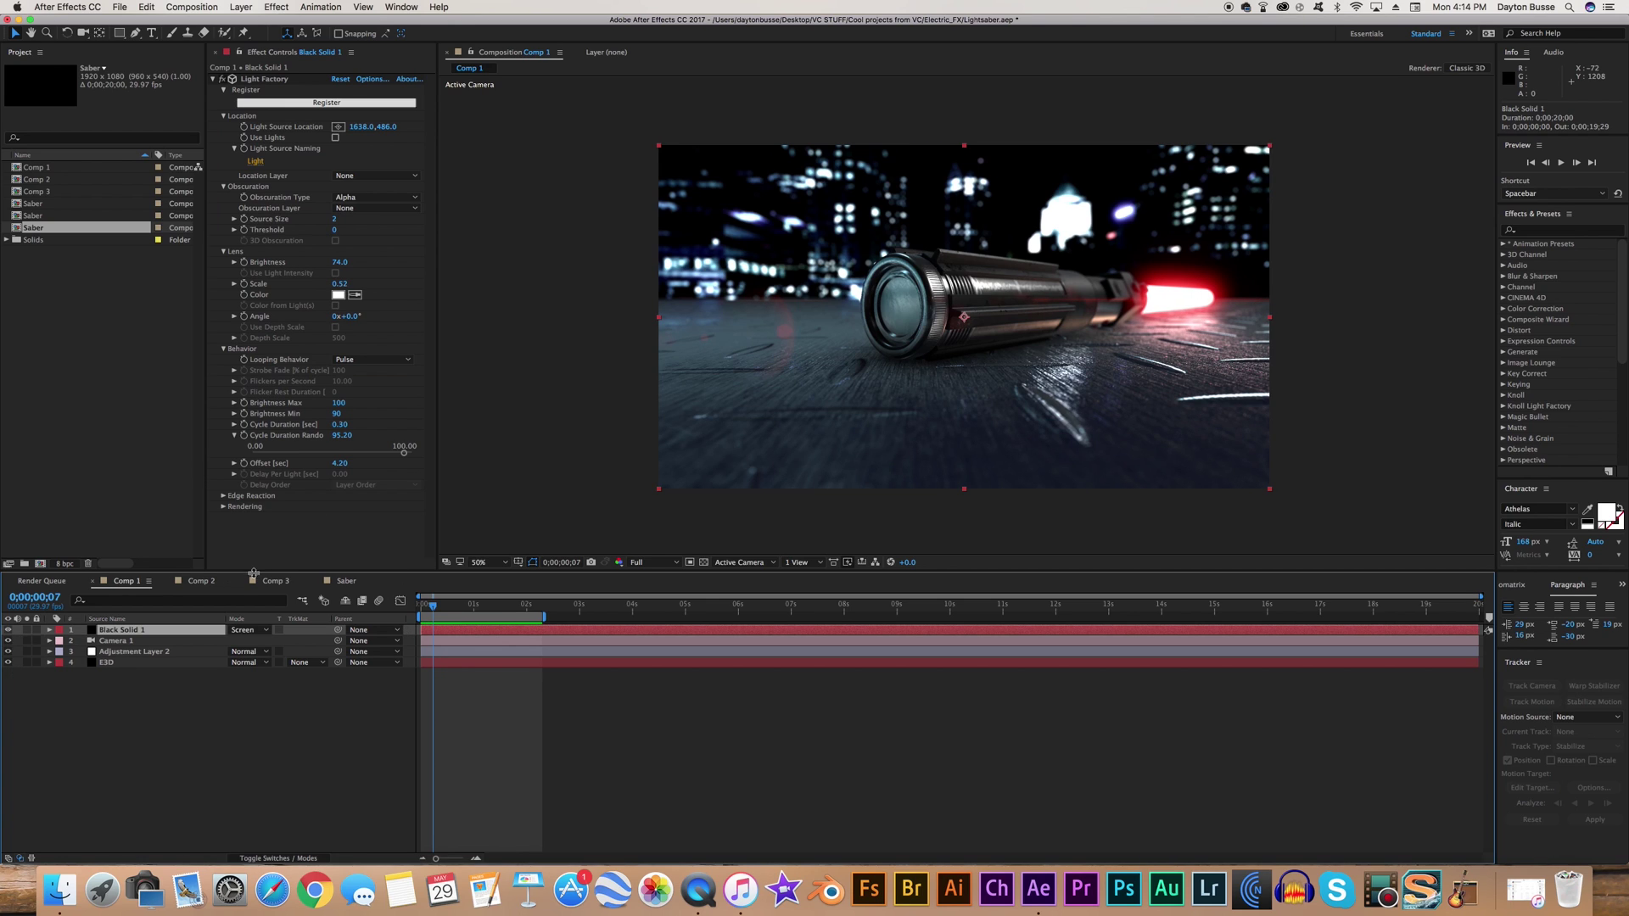
key(space)
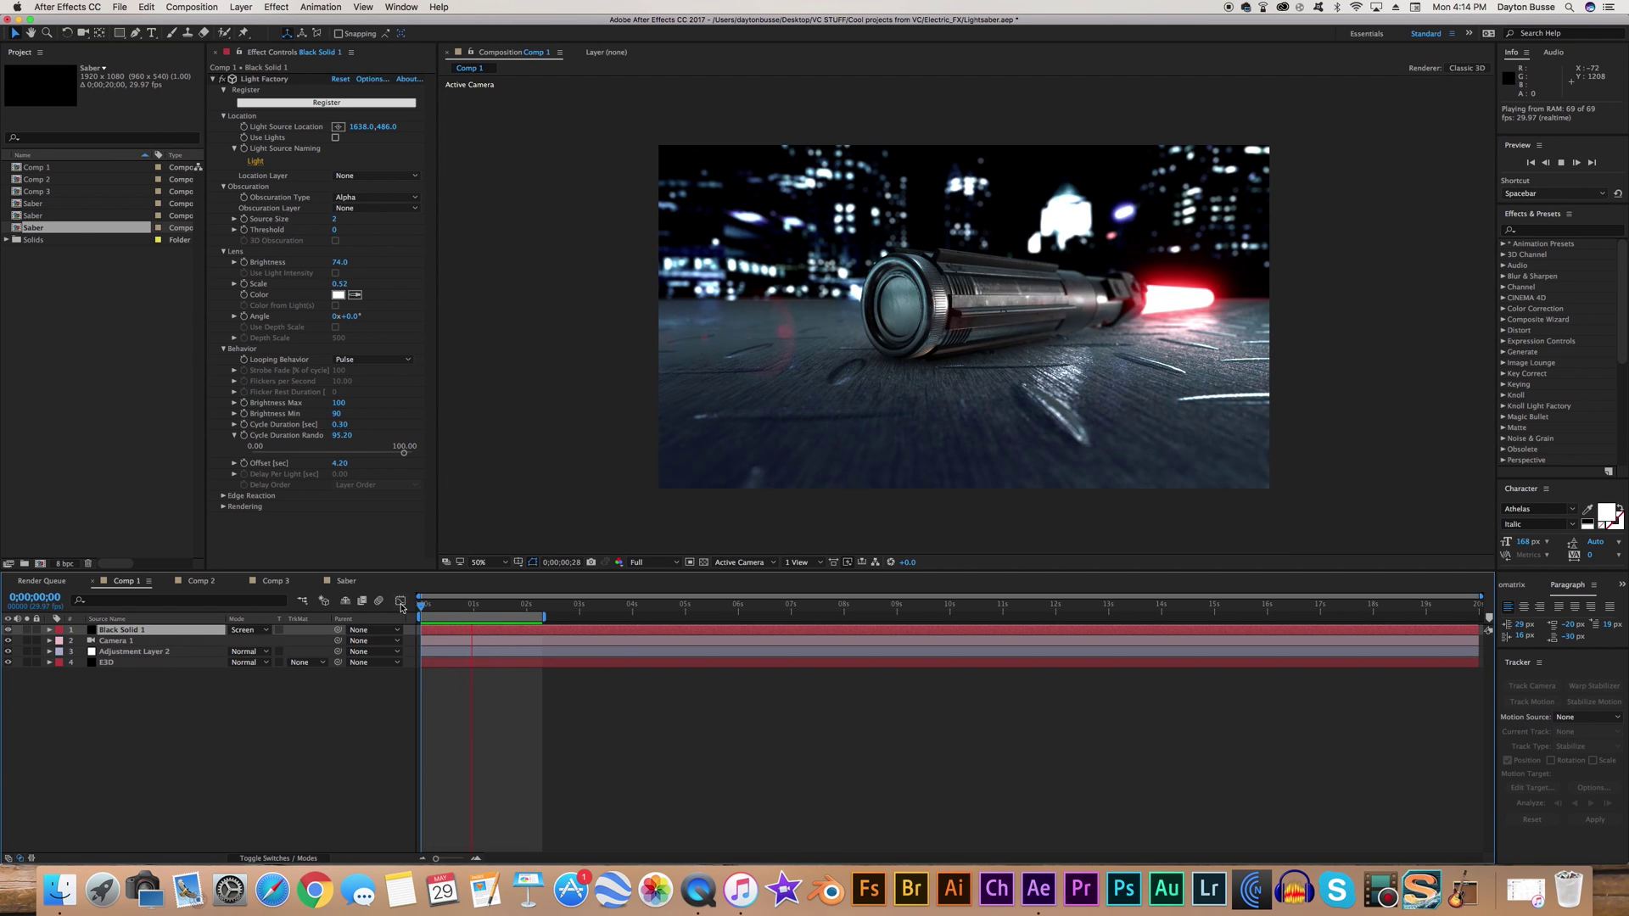
key(space)
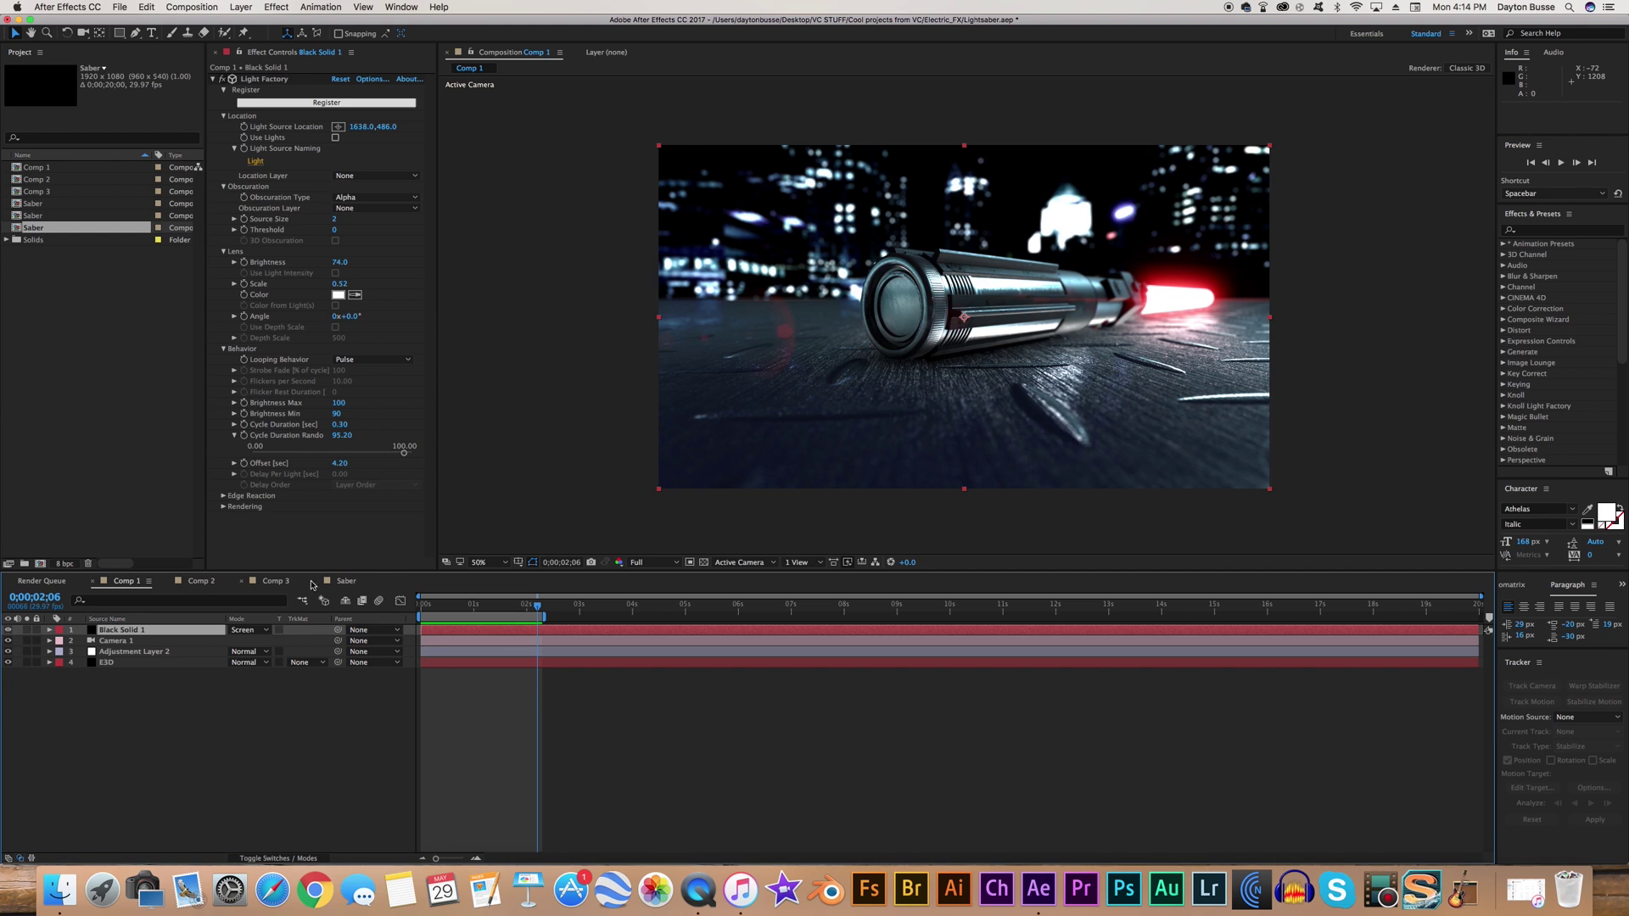
click(345, 582)
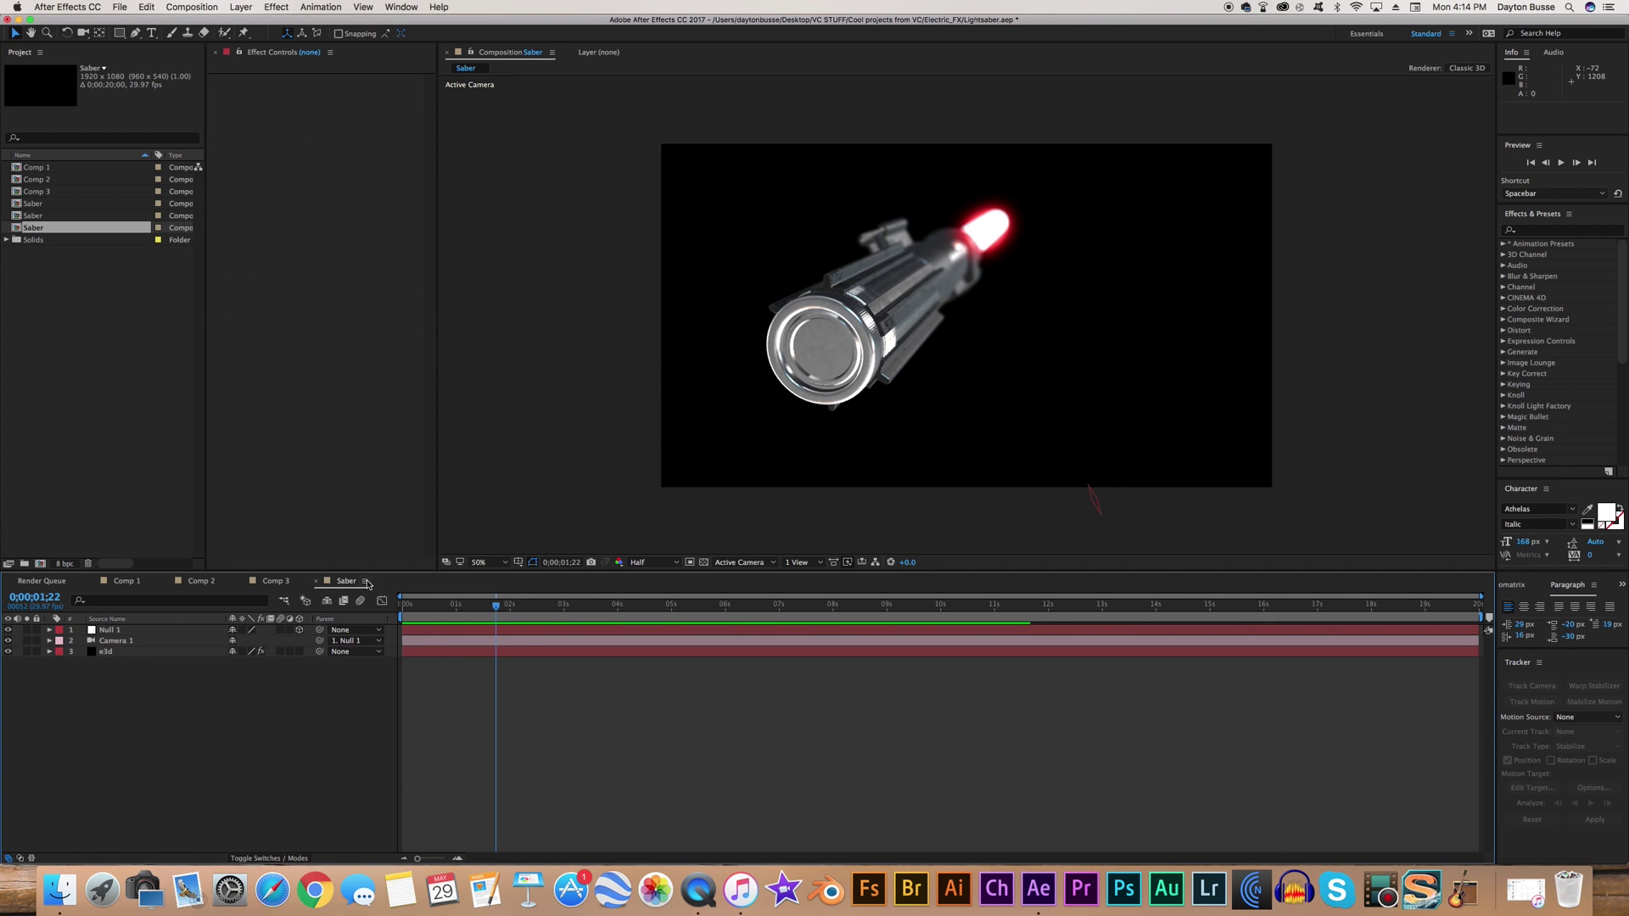